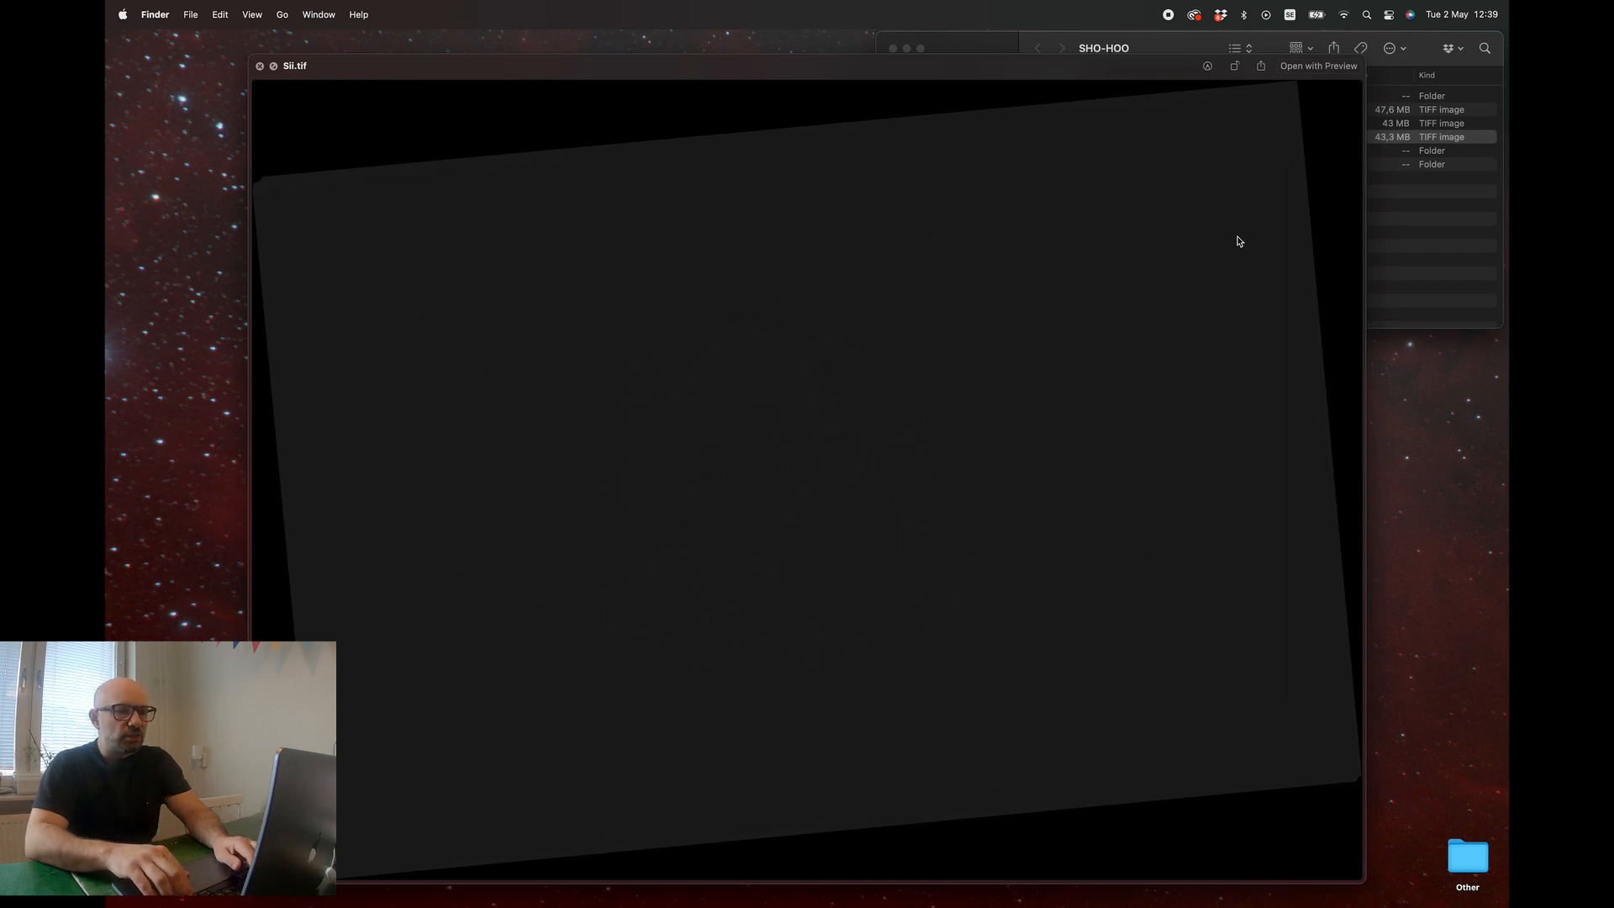
# - Close the image preview and open Ha.tif from the registered folder in Adobe Photoshop 2023
pyautogui.press('space')
pyautogui.press('Up')
pyautogui.press('Up')
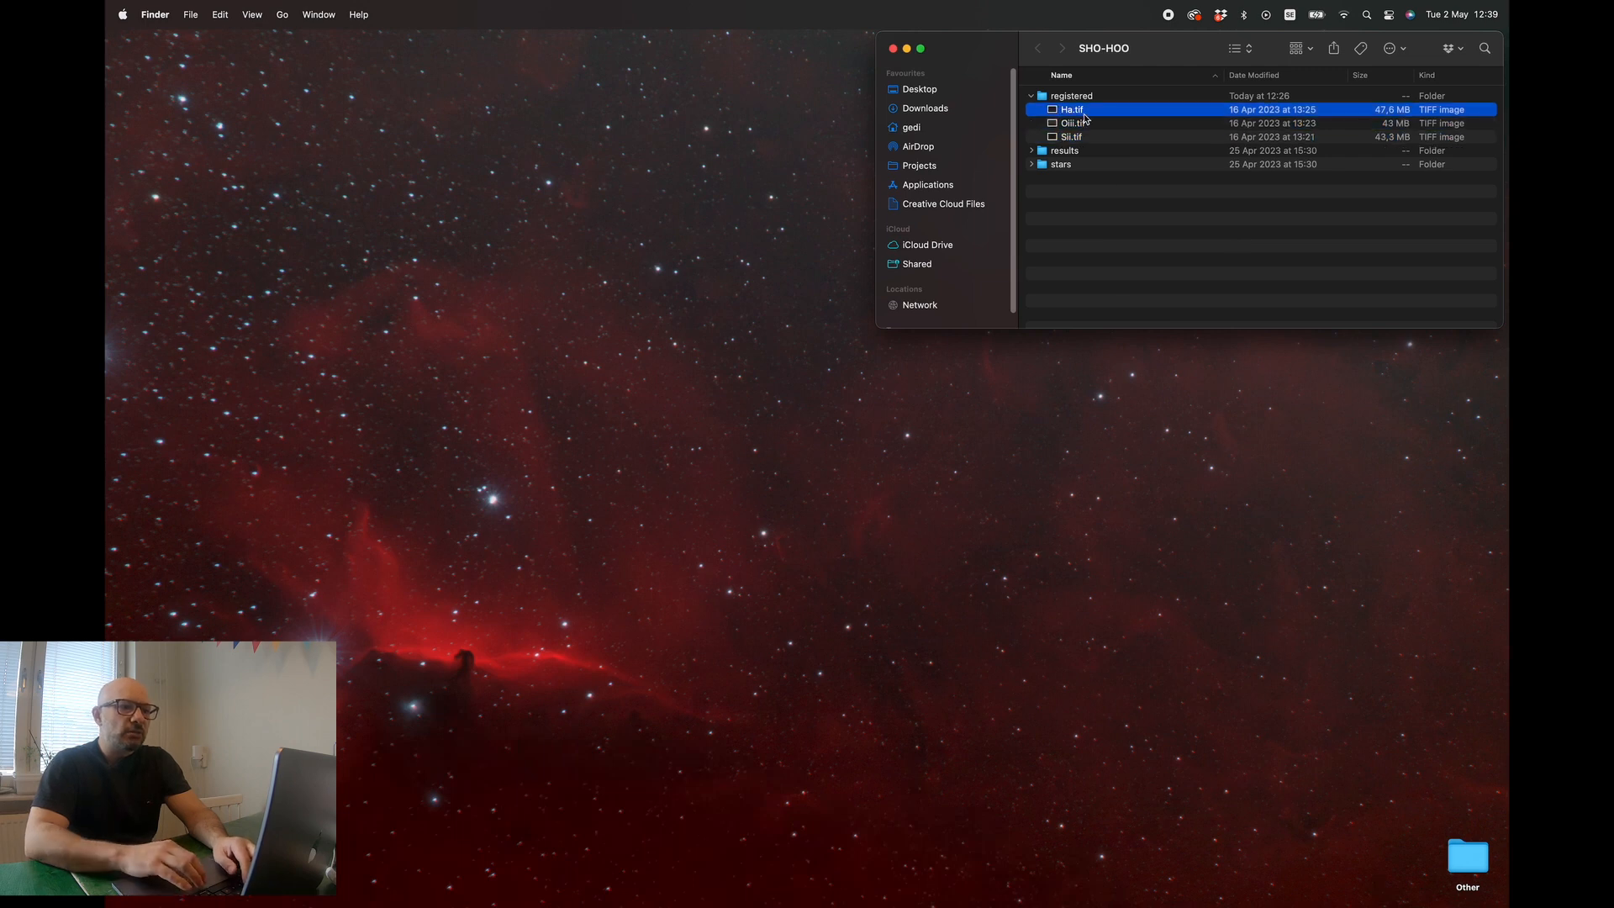
pyautogui.rightClick(1114, 112)
pyautogui.moveTo(1193, 130)
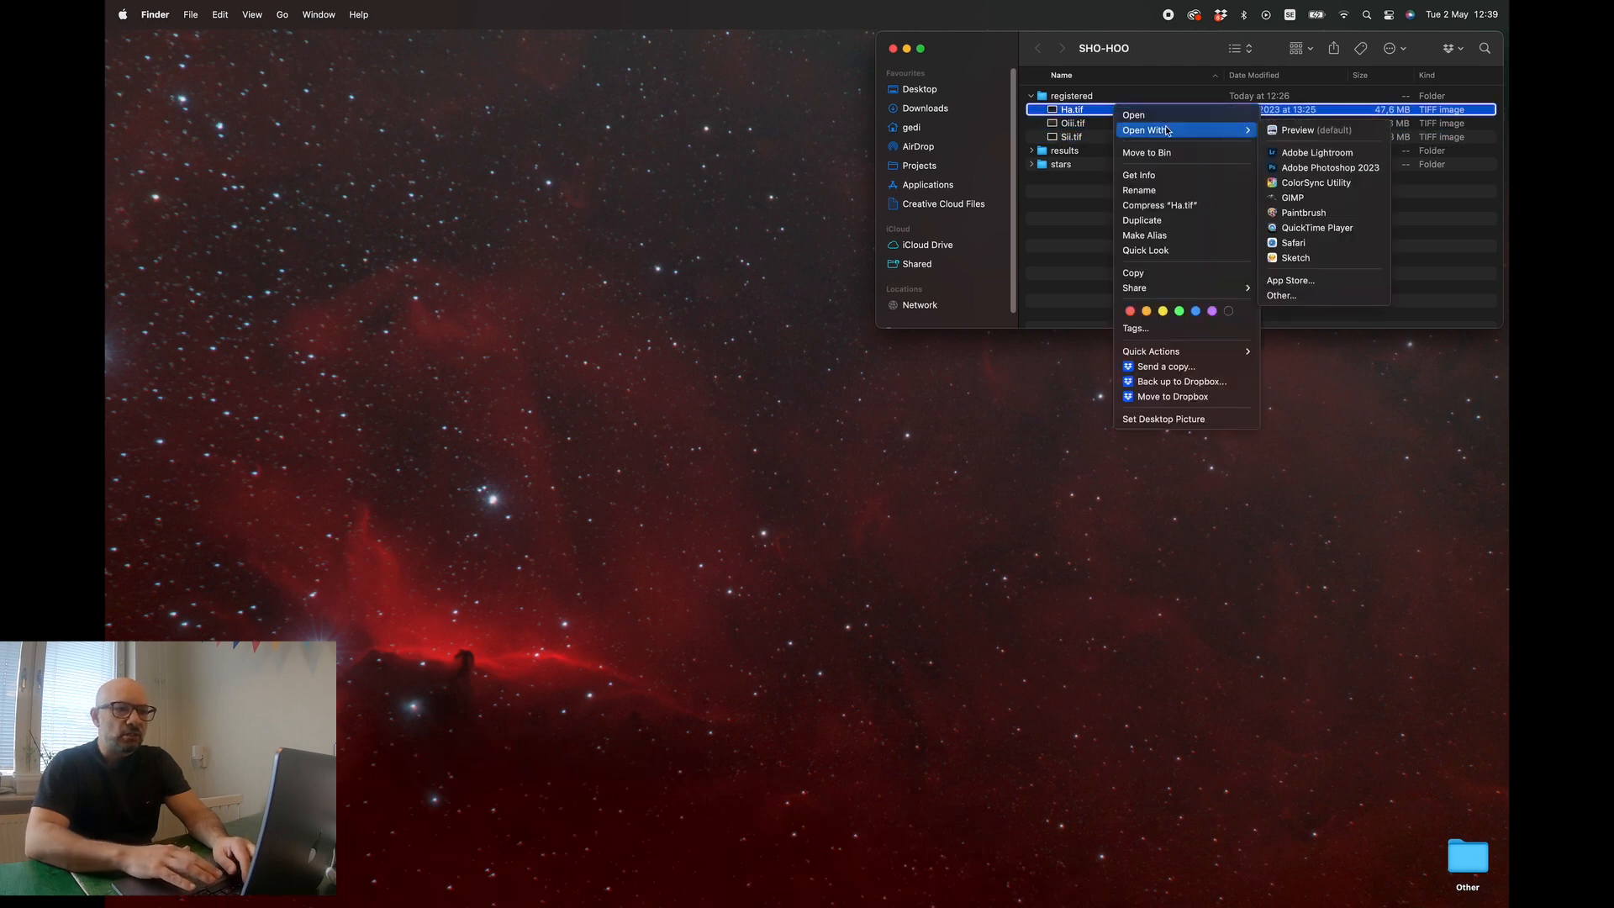
pyautogui.click(1295, 167)
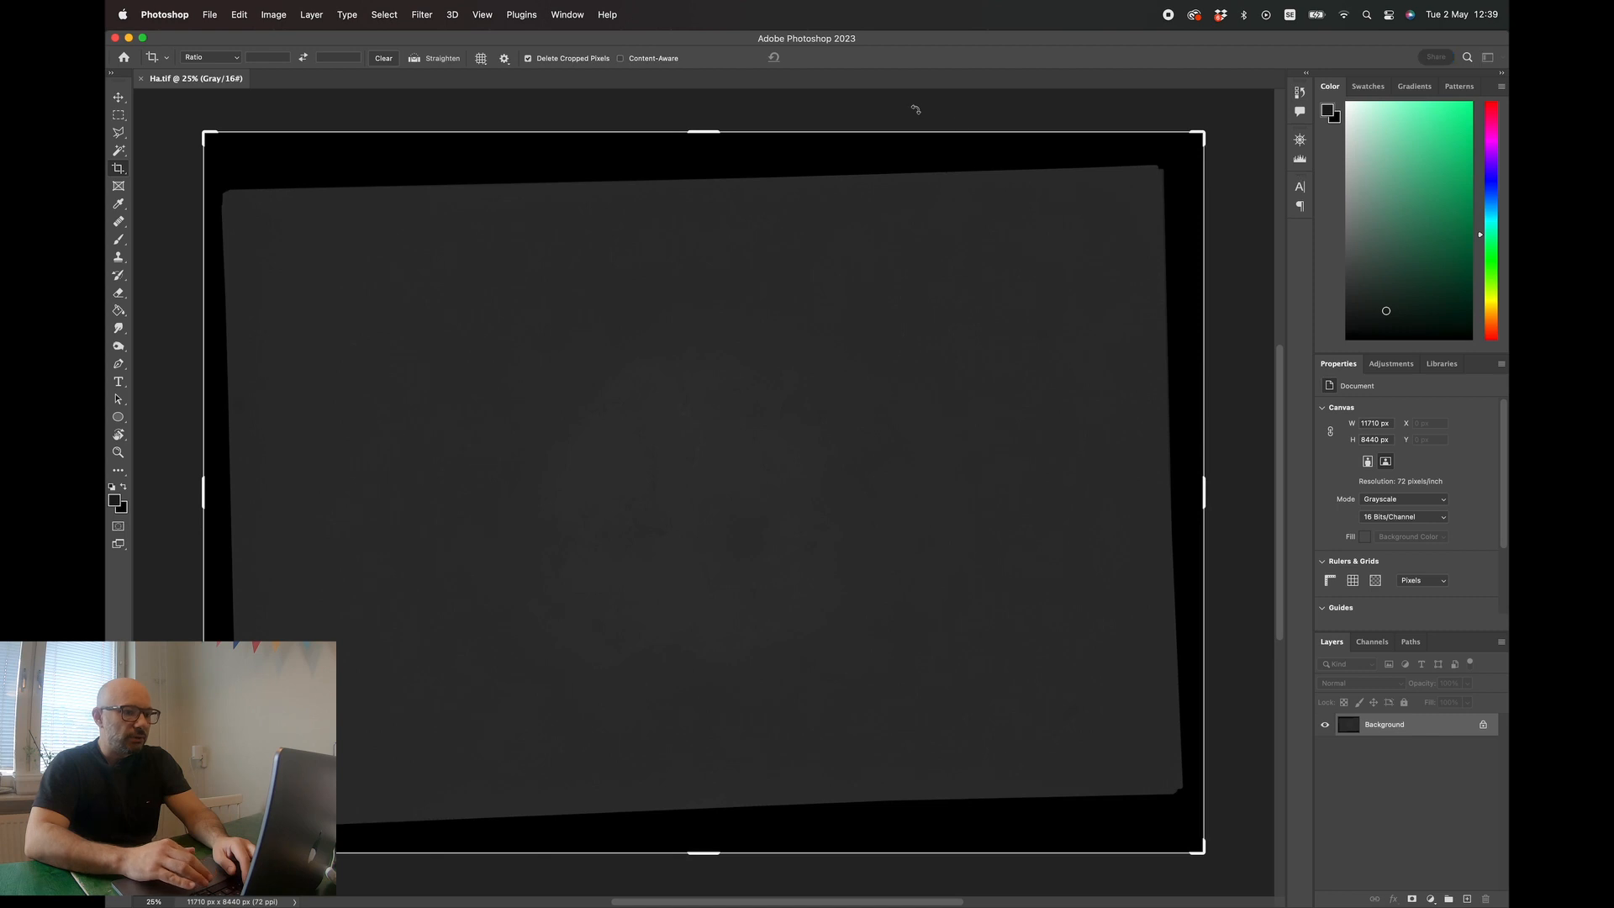
# - Check the image mode options and apply the crop frame at the full canvas extent
pyautogui.click(282, 12)
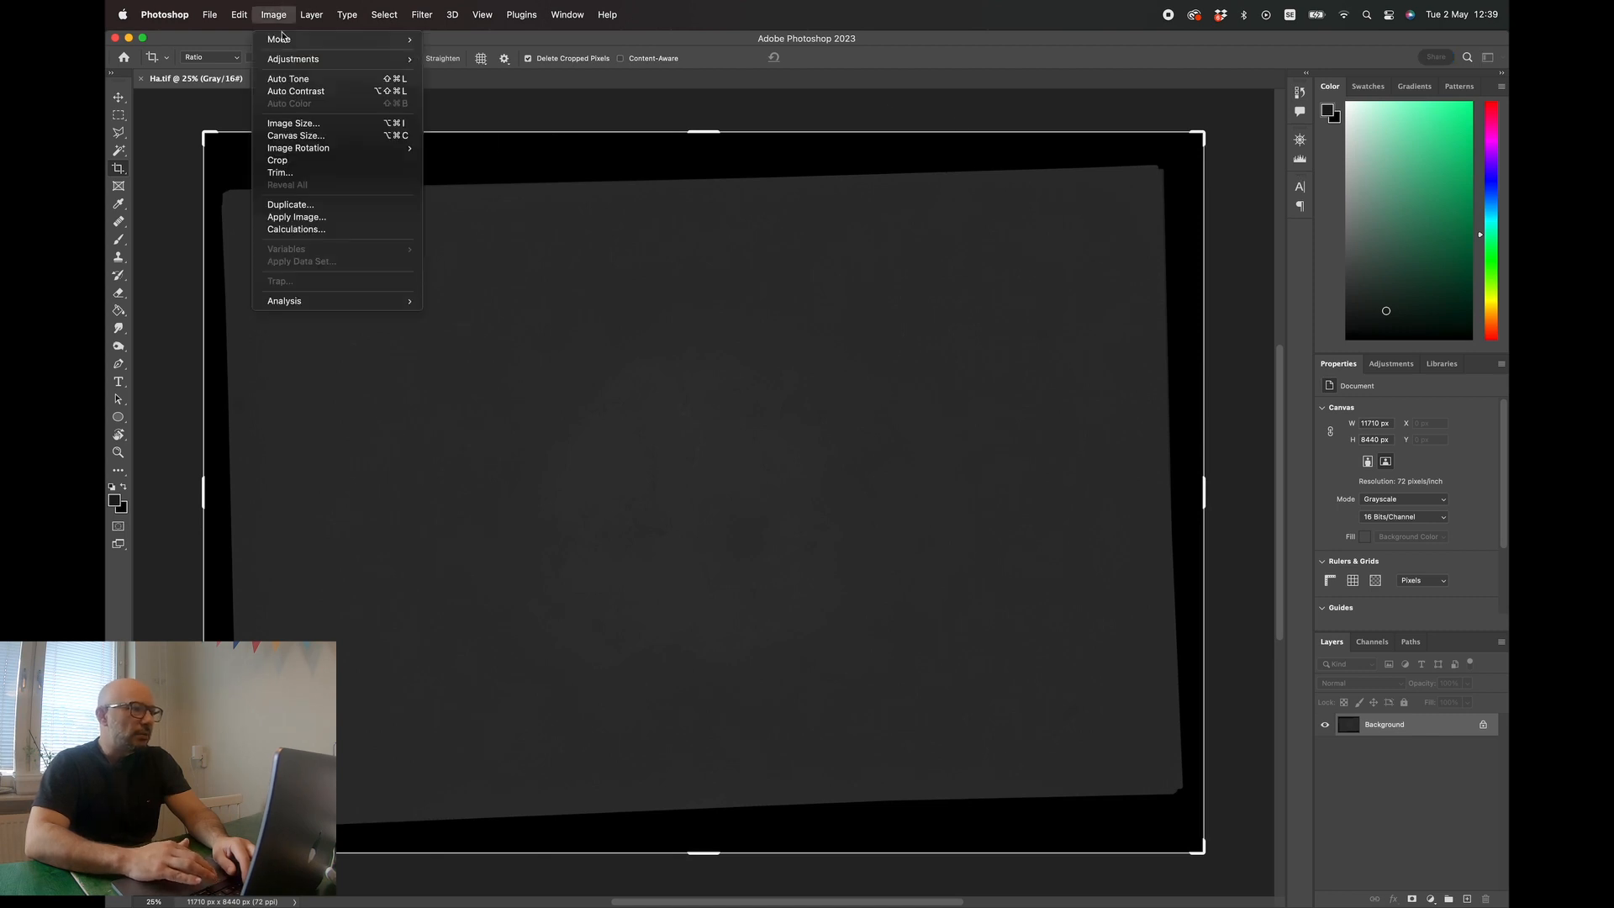
pyautogui.moveTo(284, 47)
pyautogui.click(275, 12)
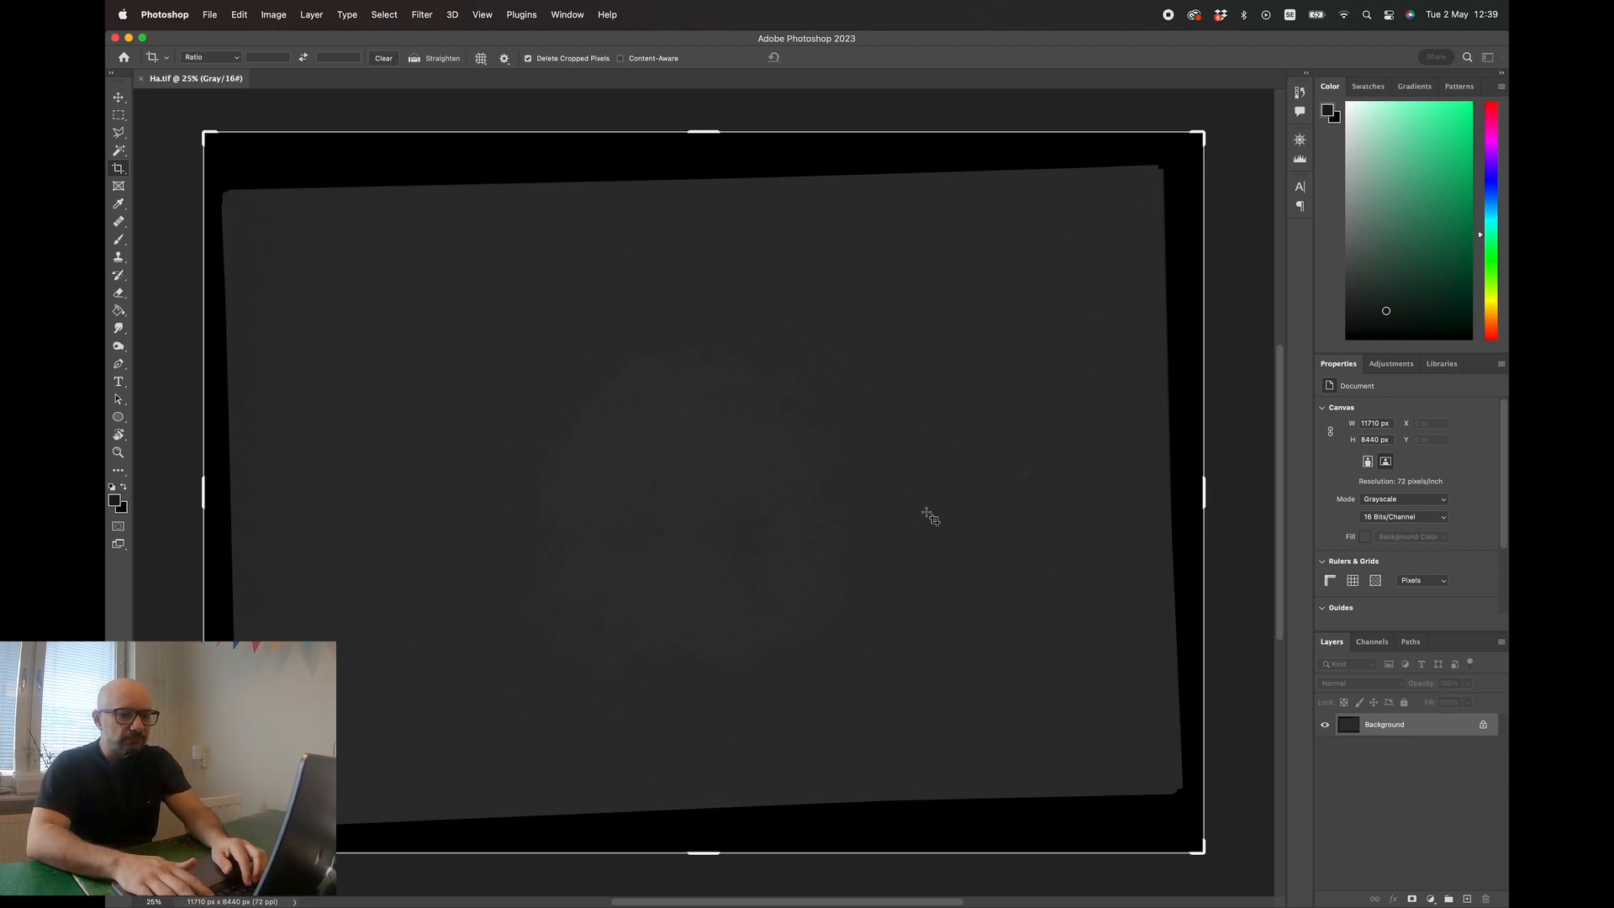
pyautogui.press('Return')
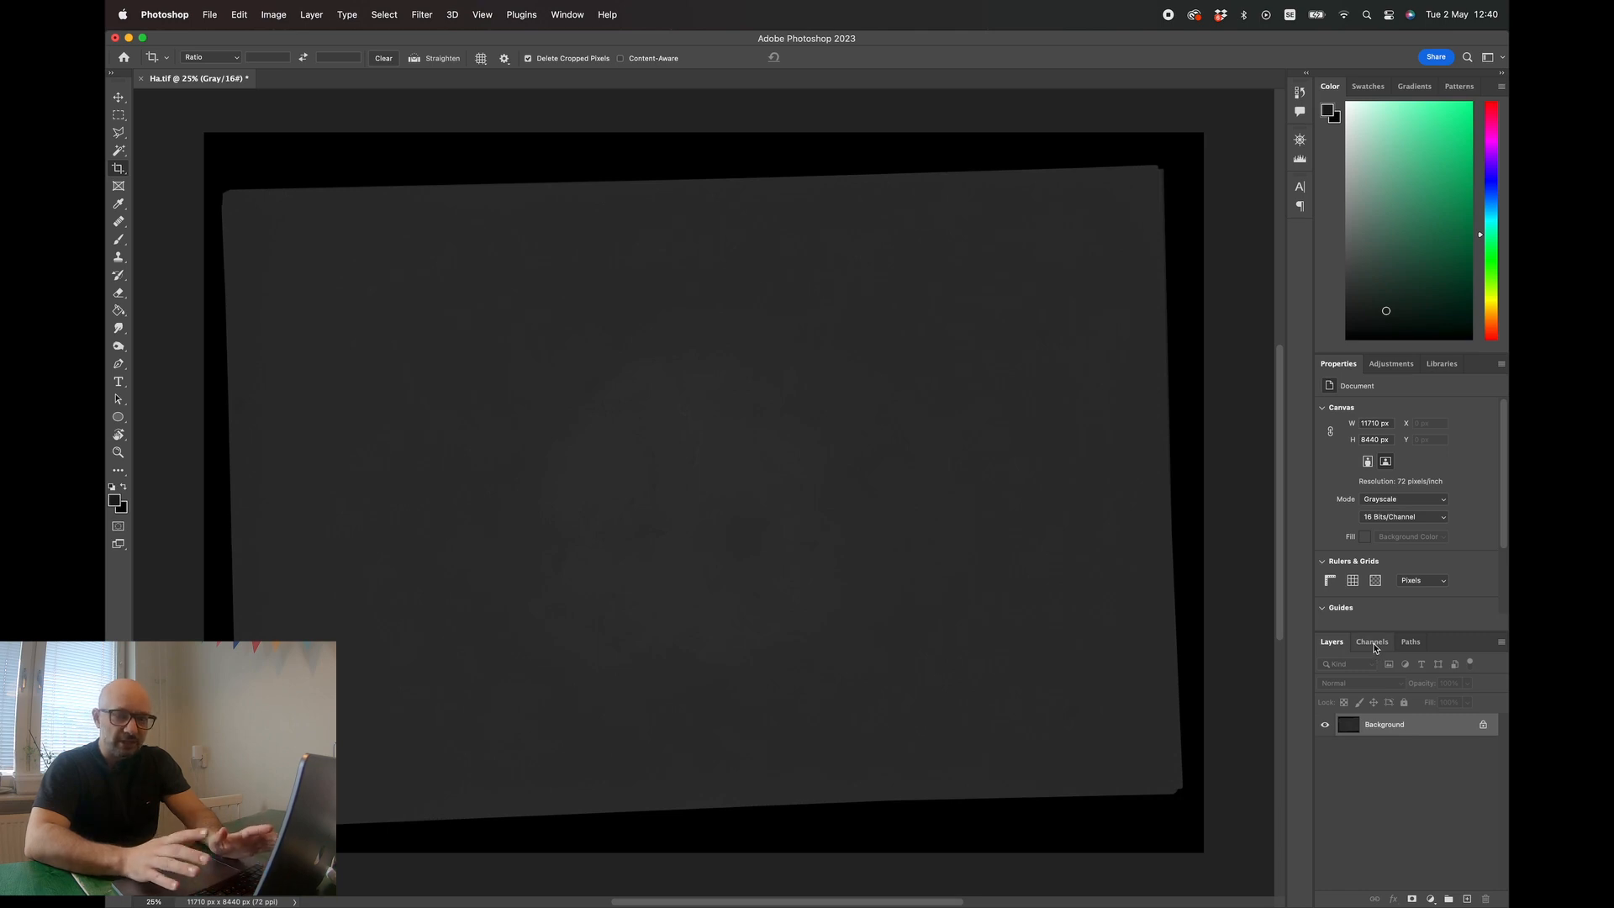
# - Add a Levels adjustment layer with the midtone input at 1.10 and the shadow input at 5
pyautogui.click(1392, 363)
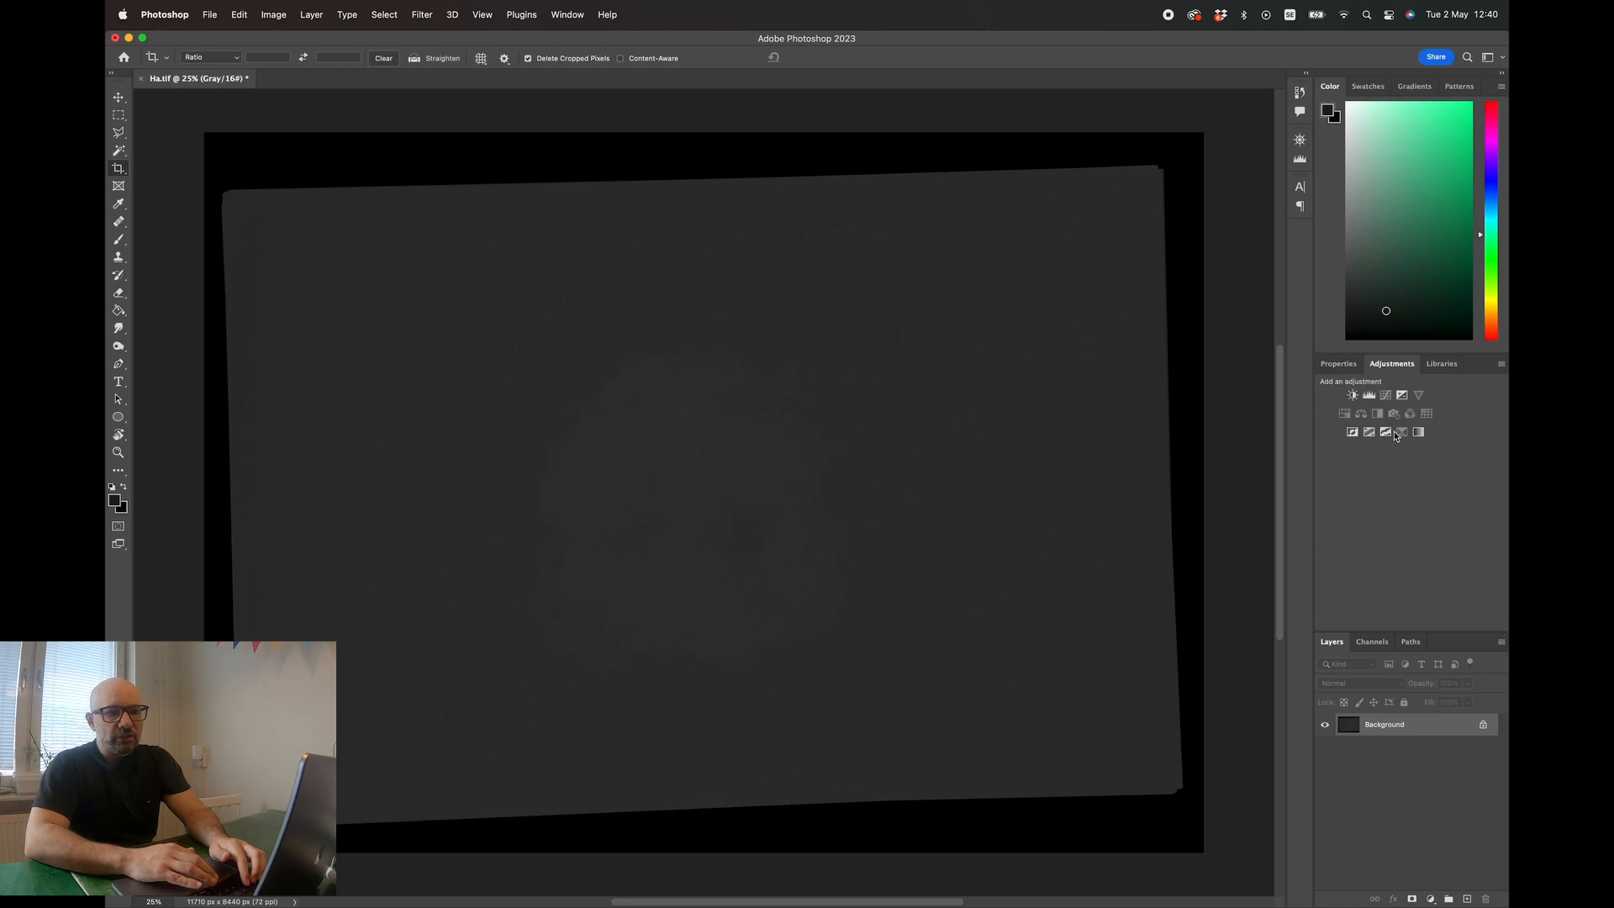
pyautogui.click(1370, 395)
pyautogui.click(1417, 522)
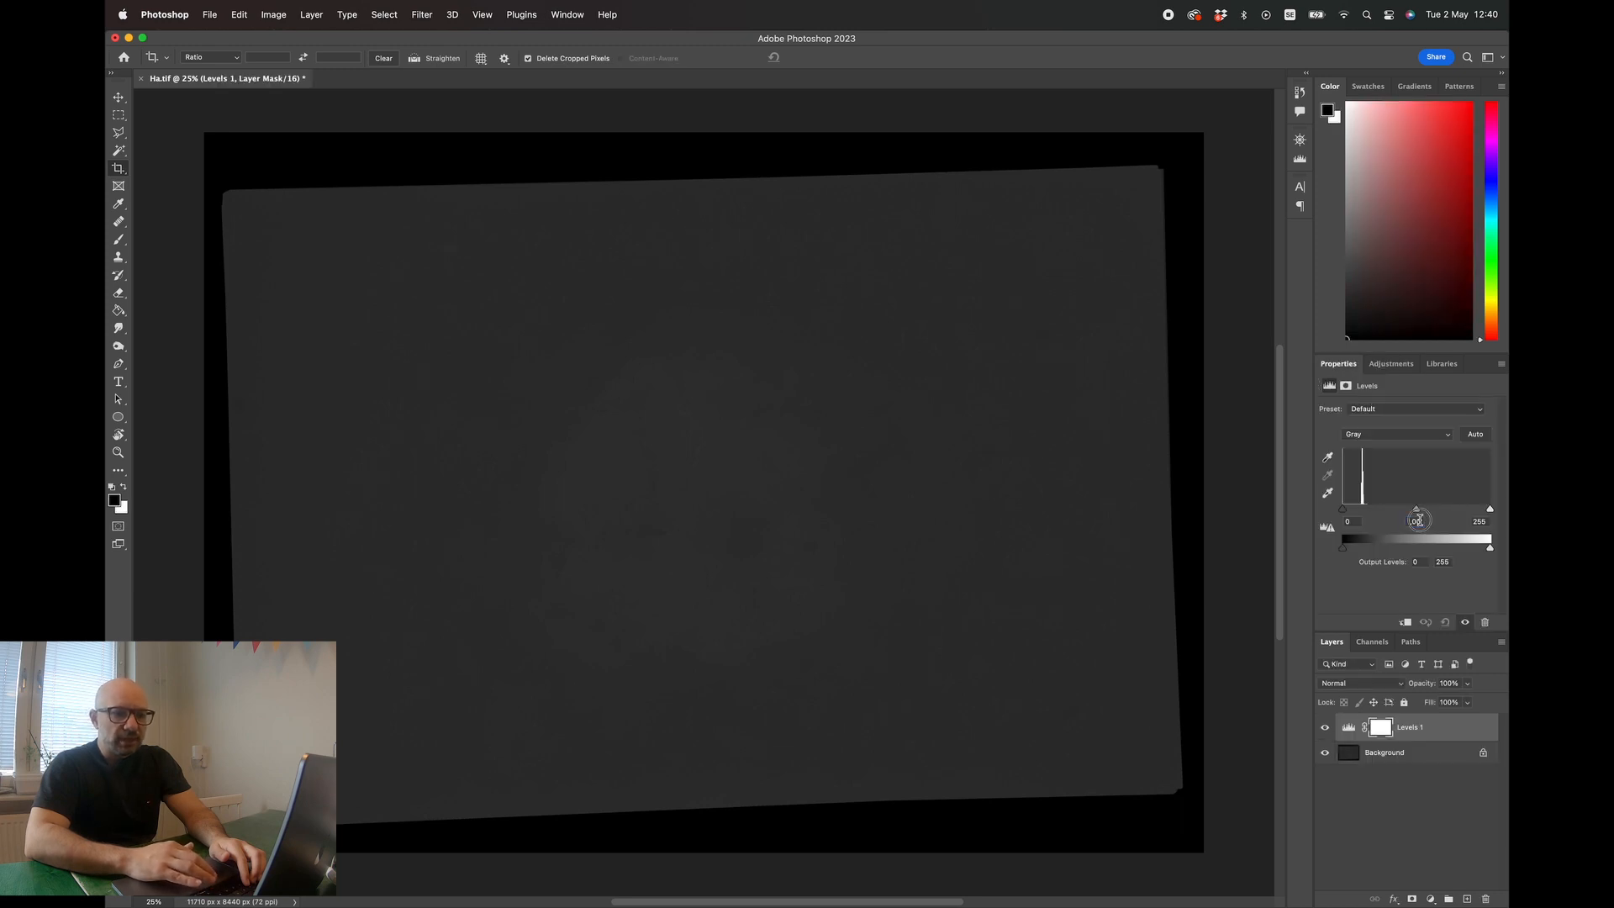
pyautogui.write('1,1')
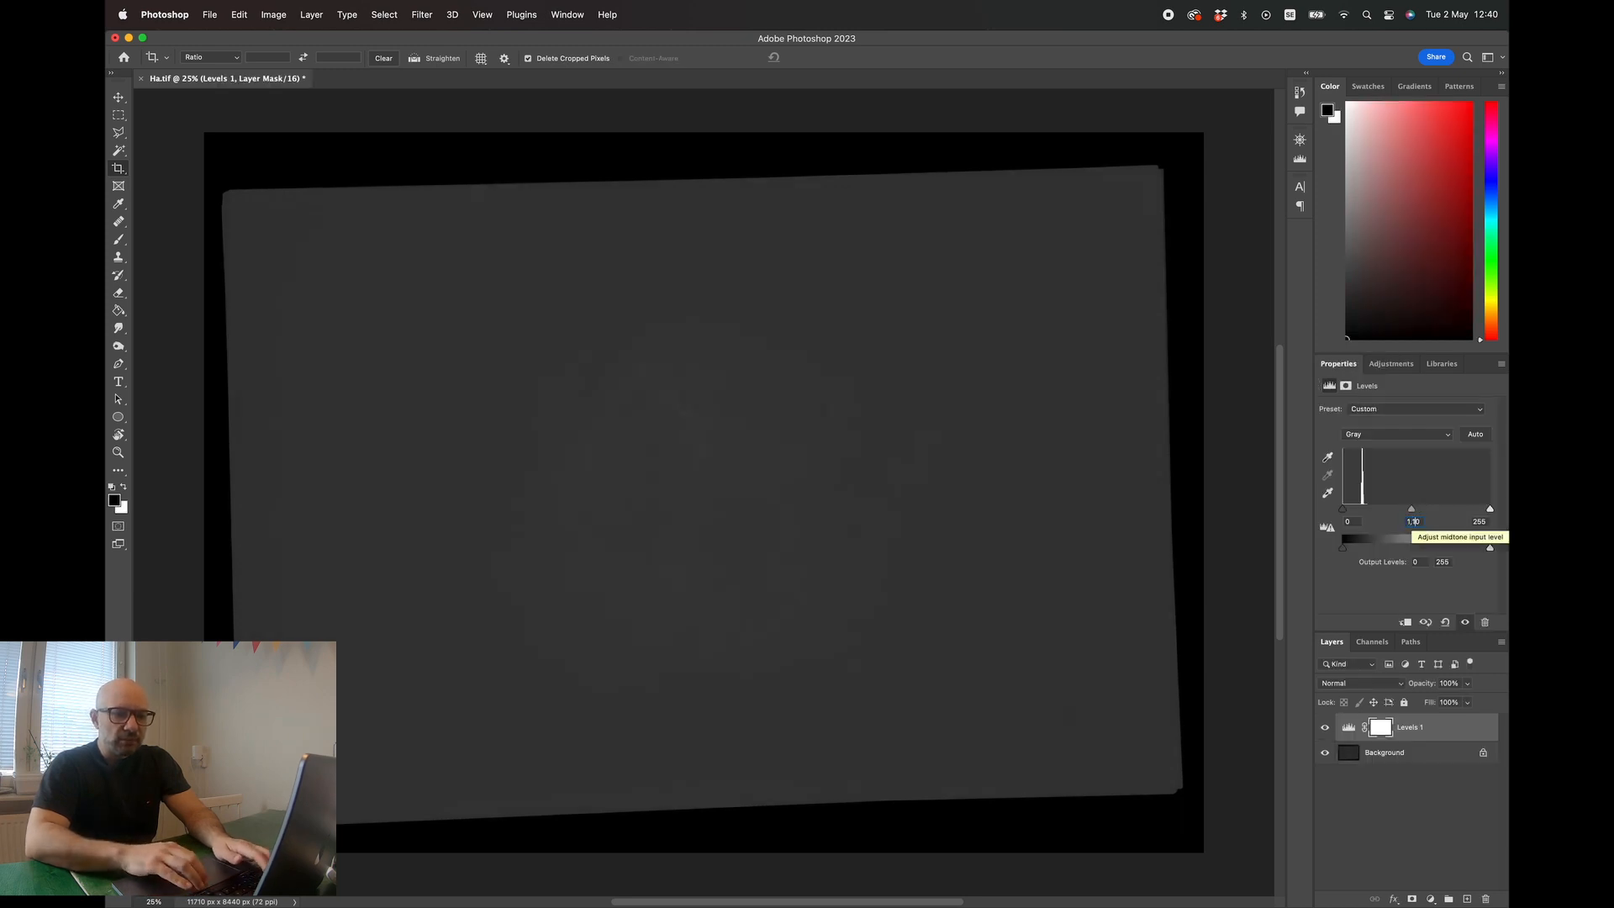
pyautogui.click(1356, 522)
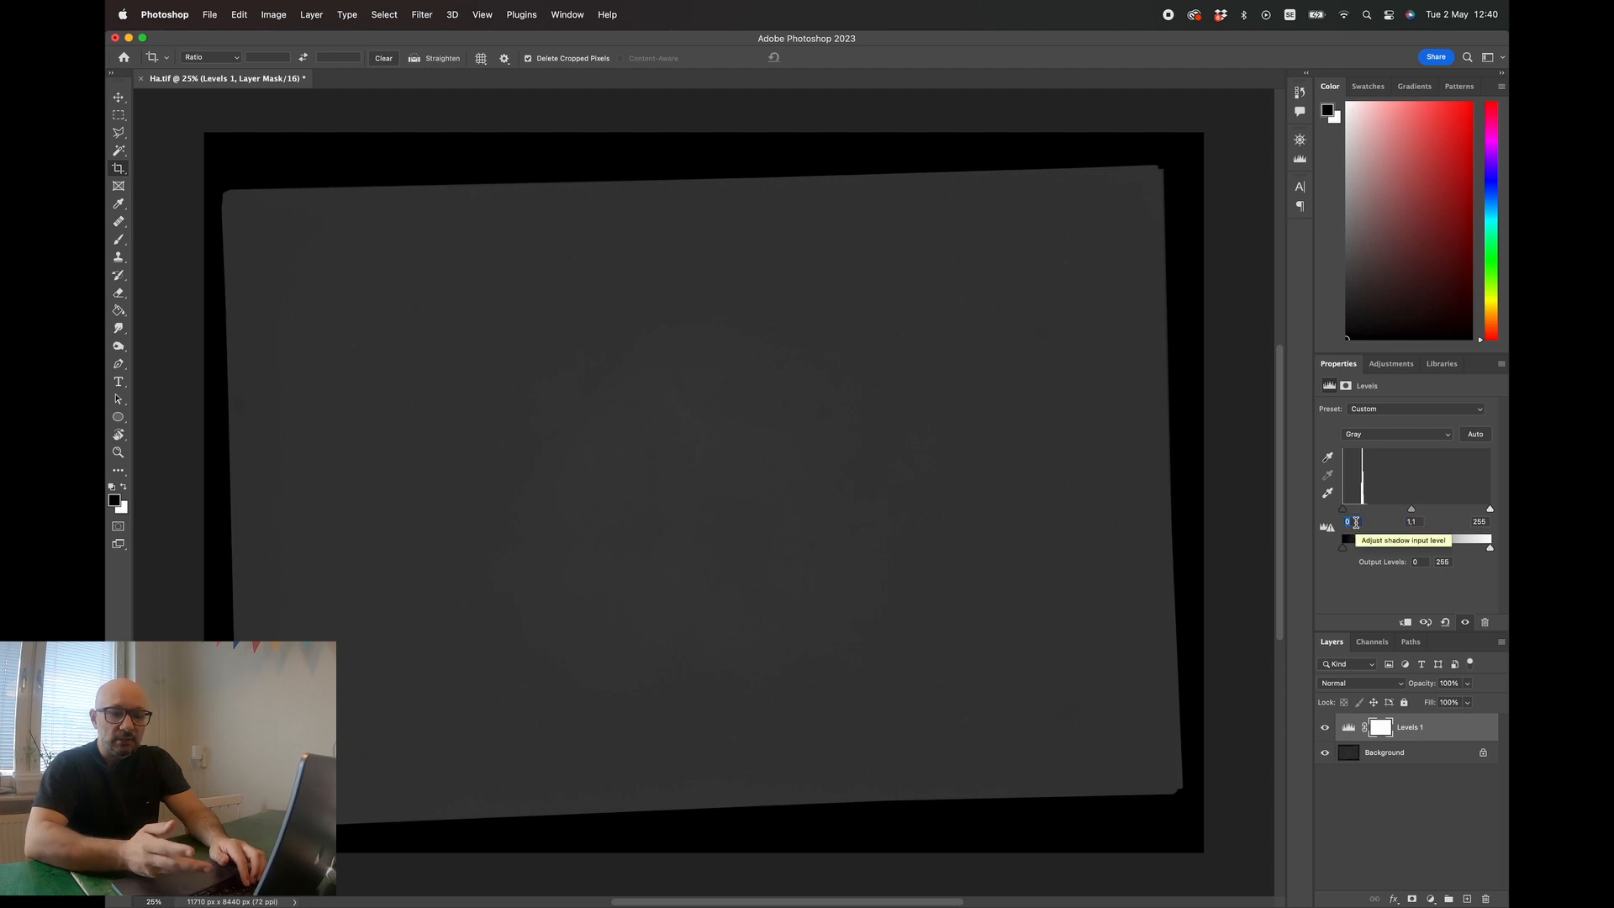
pyautogui.write('2')
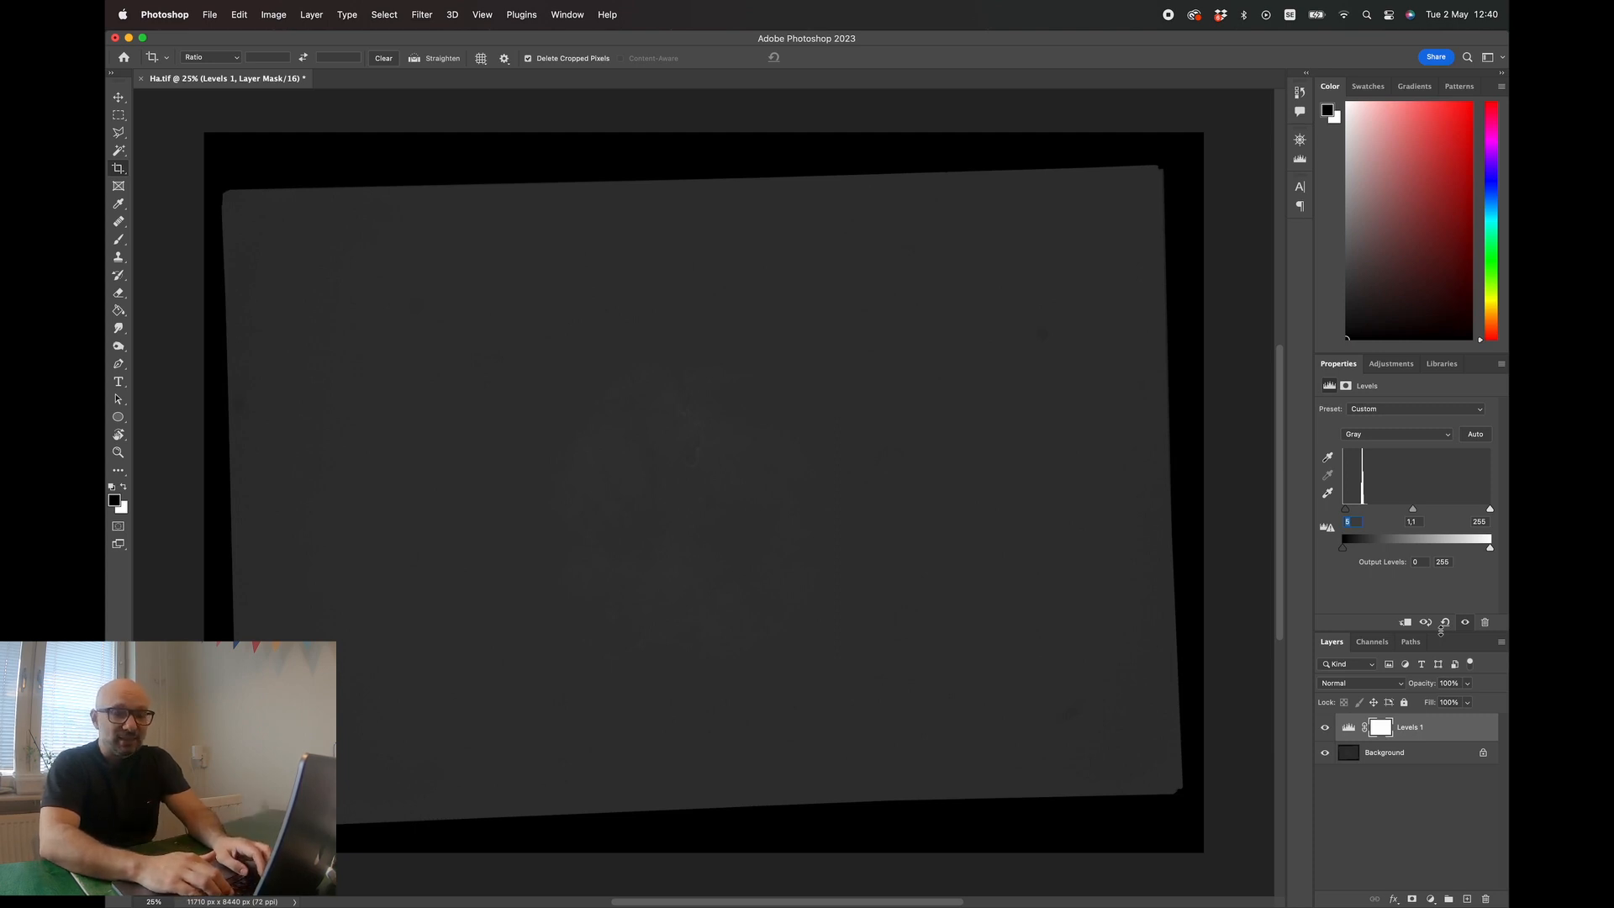
# - Duplicate the Levels adjustment layer three times and raise the shadow input of the topmost copy
pyautogui.press('super+j')
pyautogui.press('super+j')
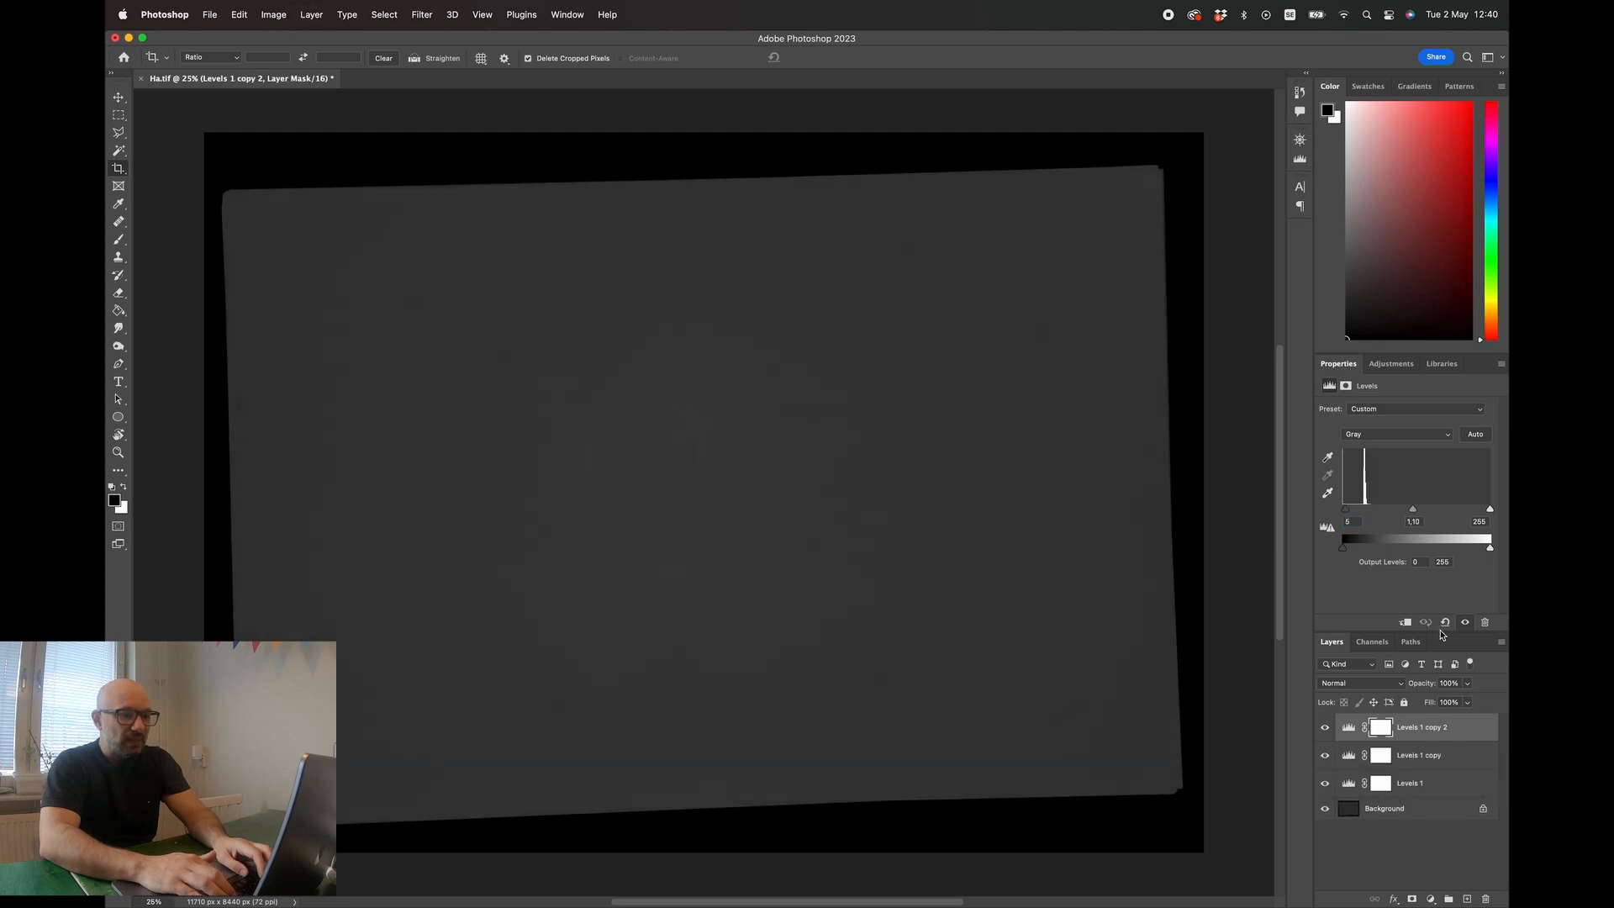
pyautogui.press('super+j')
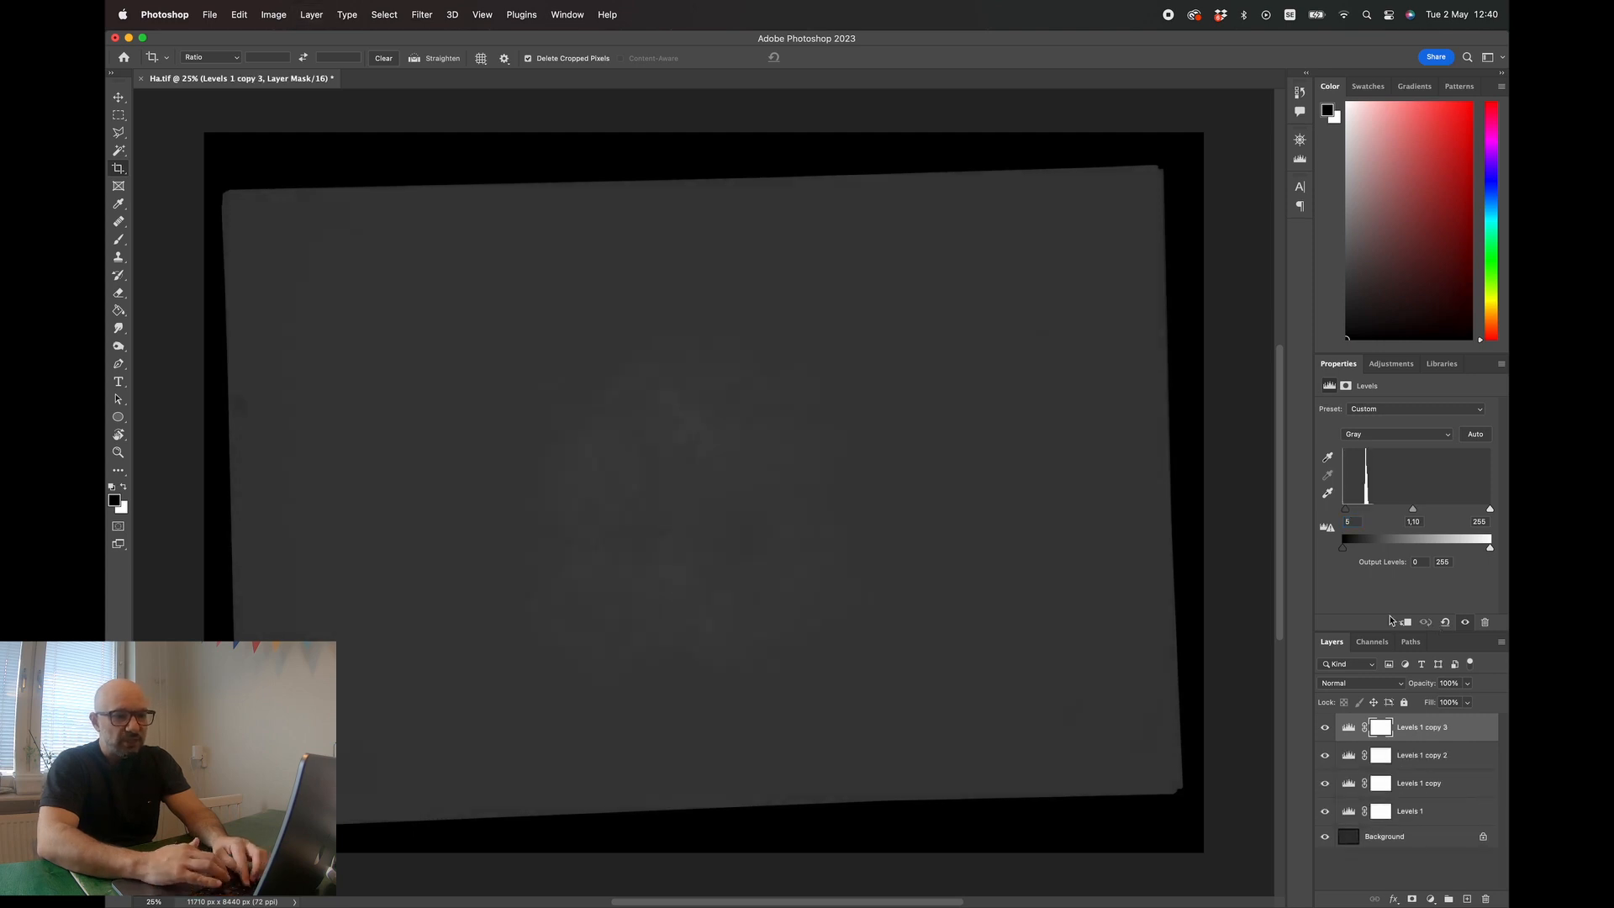
pyautogui.press('Up')
pyautogui.press('Up')
pyautogui.press('Up')
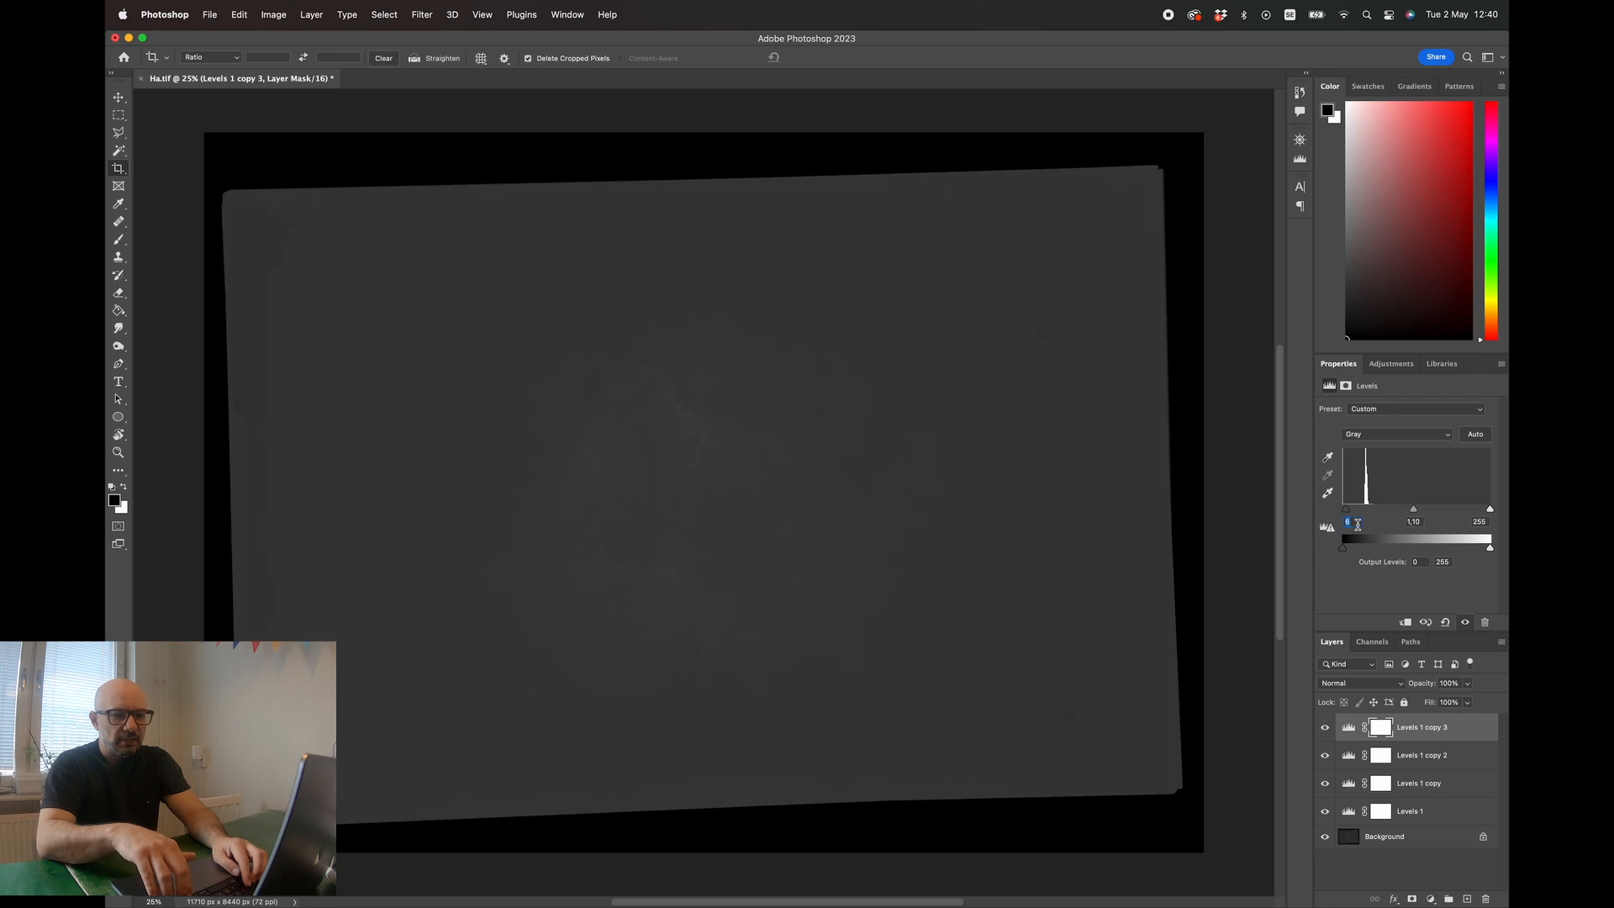
pyautogui.press('Up')
# - Stack two more copies of the Levels adjustment and fine-tune the shadow input of each
pyautogui.press('super+j')
pyautogui.click(1352, 524)
pyautogui.press('Down')
pyautogui.press('super+j')
pyautogui.click(1355, 524)
pyautogui.press('Down')
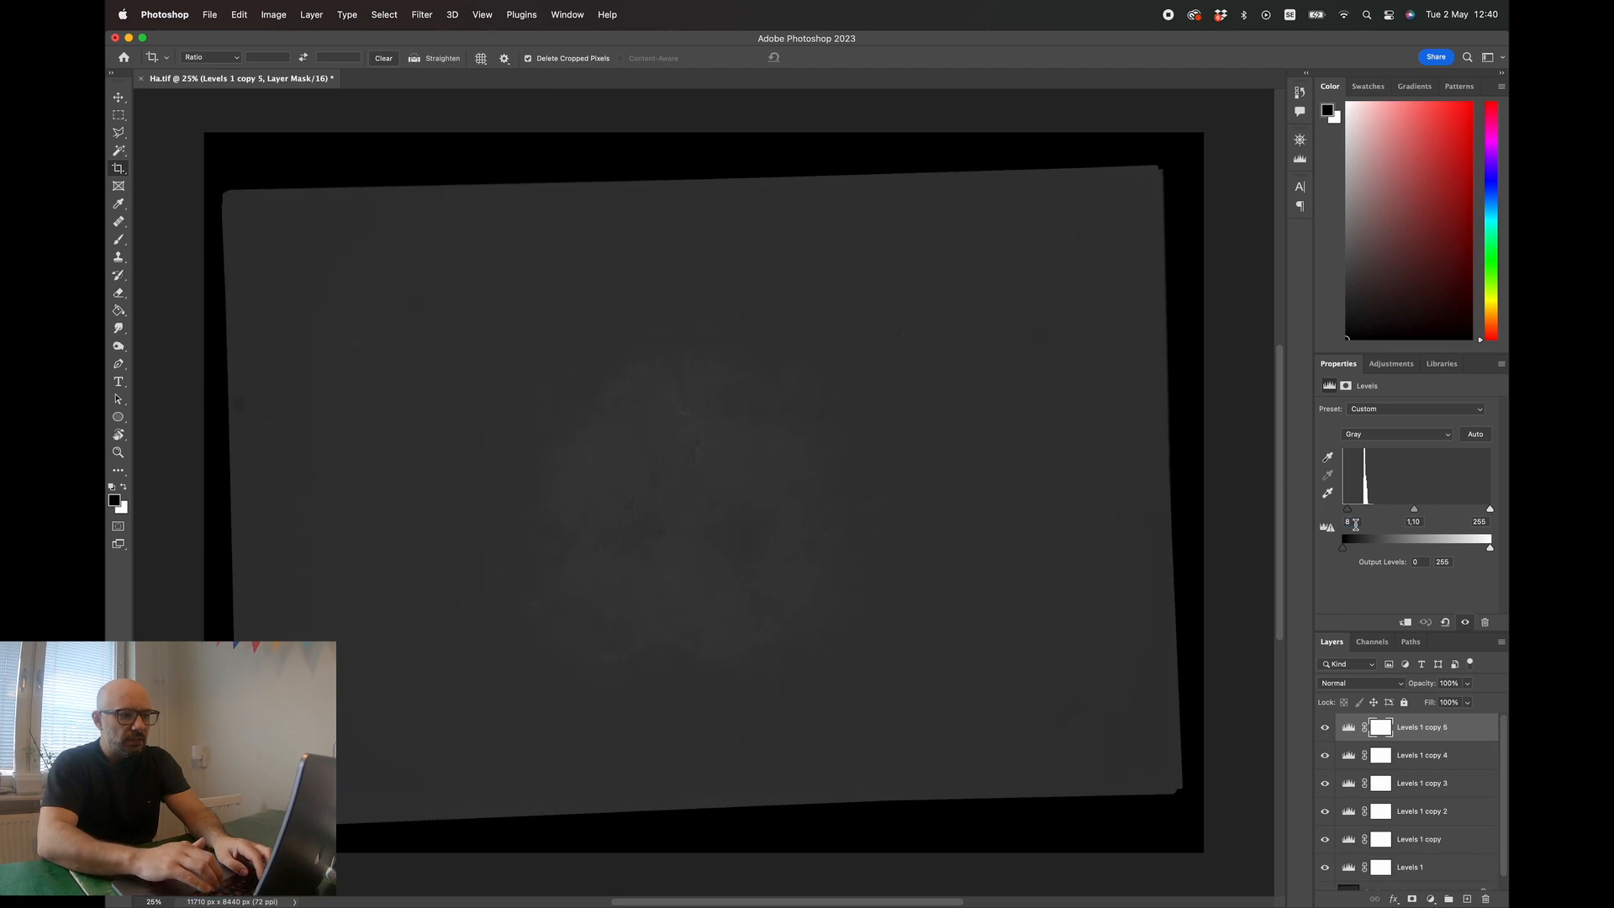
# - Duplicate the top Levels layer five more times, with the shadow input at 7
pyautogui.press('super+j')
pyautogui.press('super+j')
pyautogui.press('super+j')
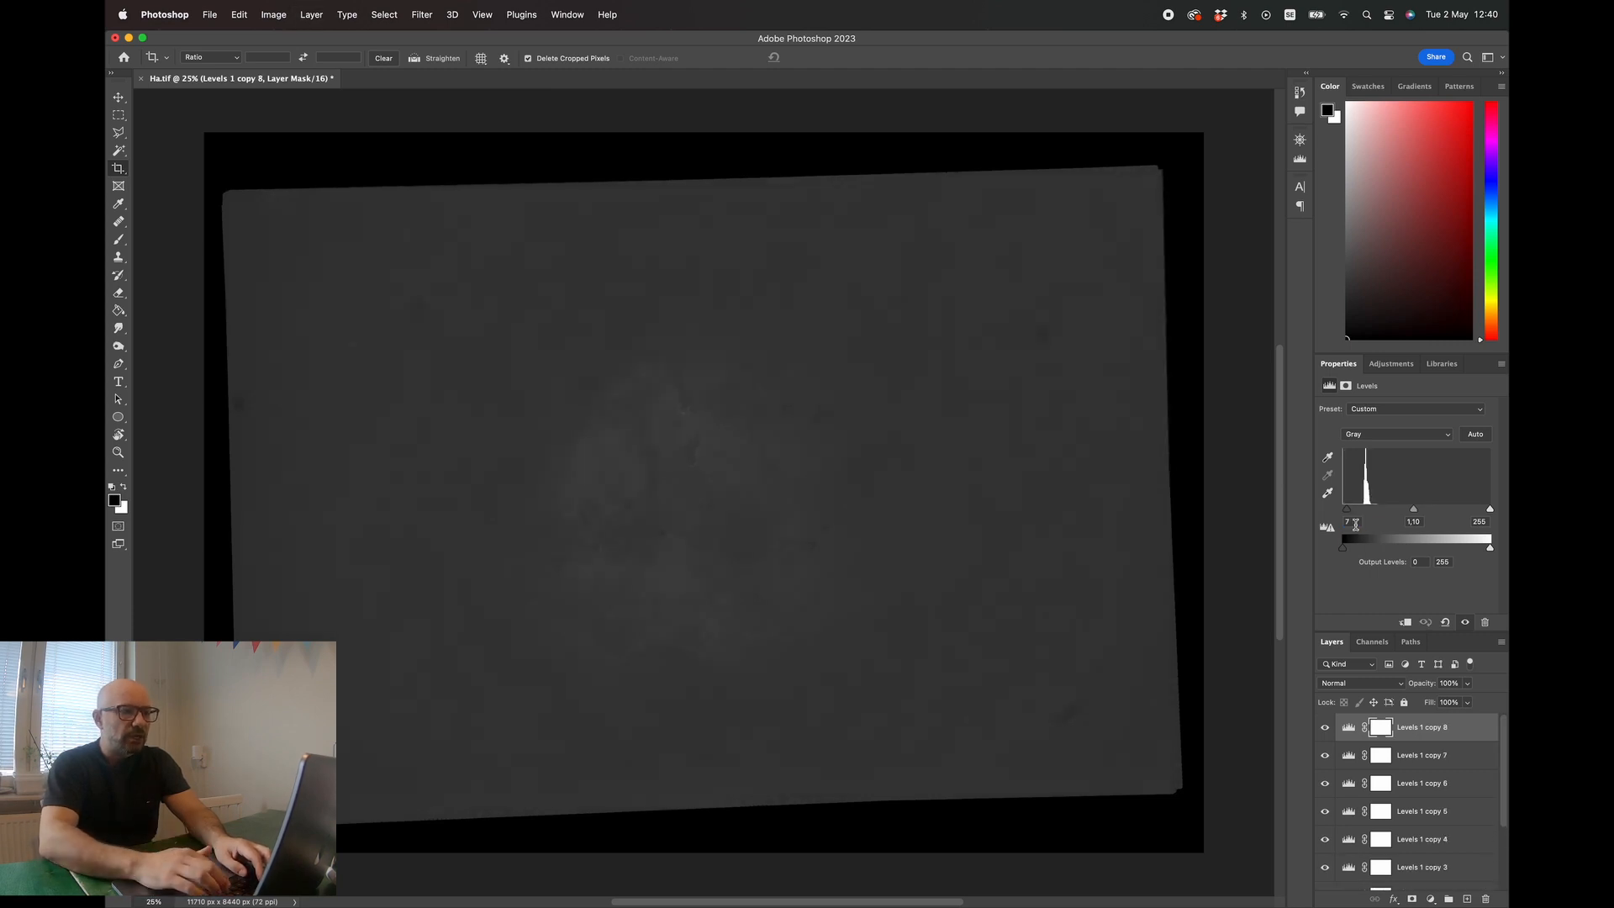
pyautogui.press('super+j')
pyautogui.press('super+j')
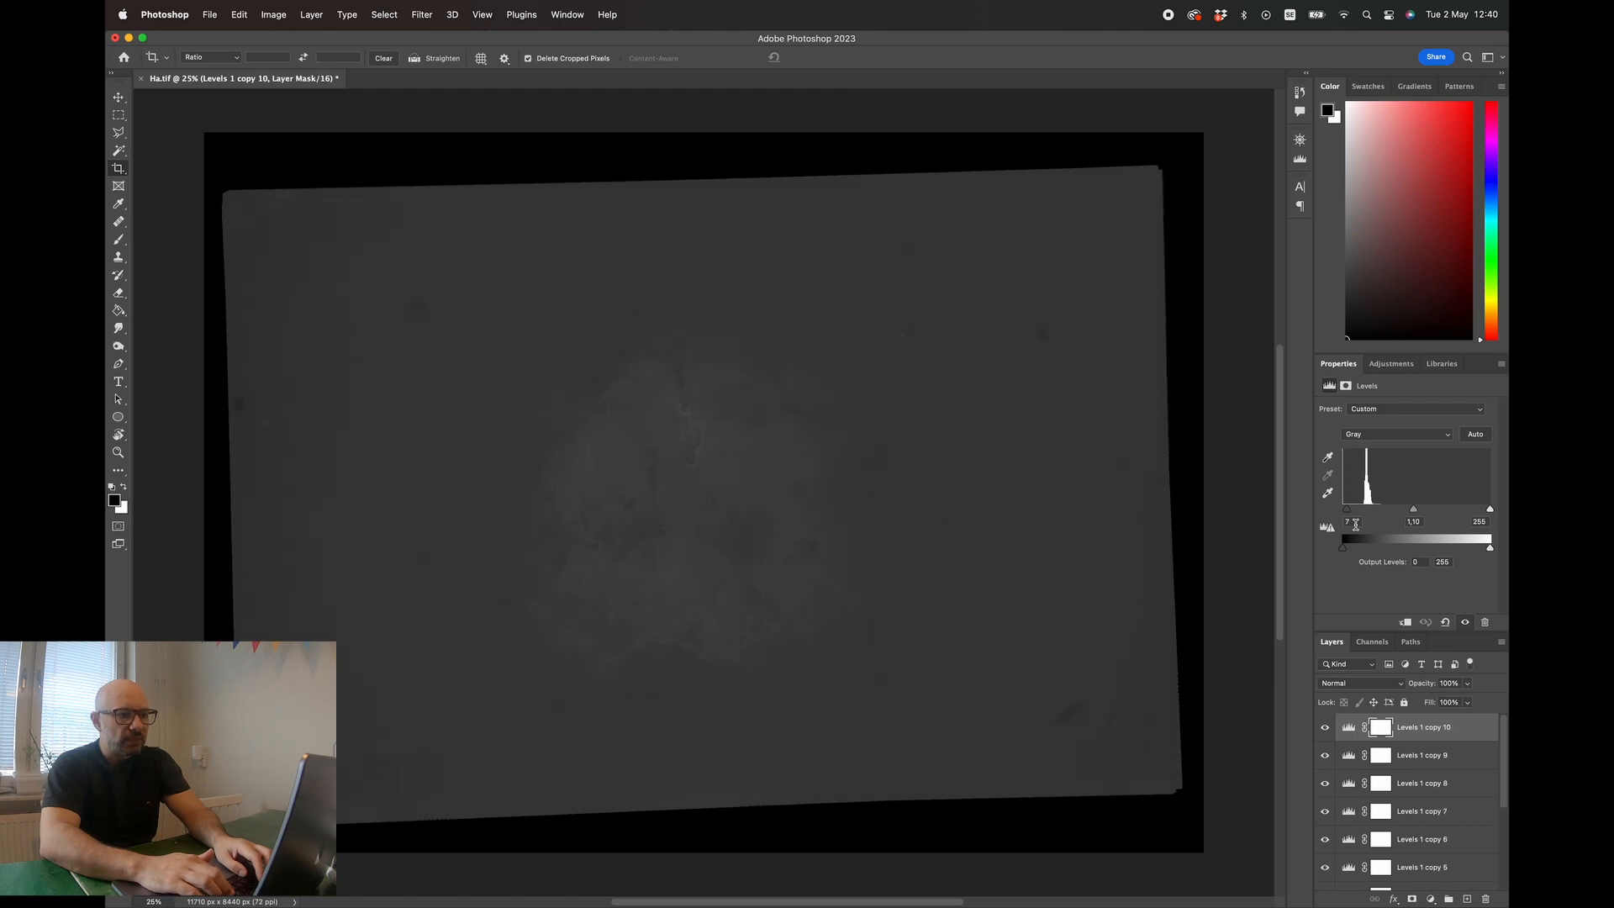
# - Set the shadow input to 8 and keep duplicating the top Levels layer up to copy 19
pyautogui.write('8')
pyautogui.press('super+j')
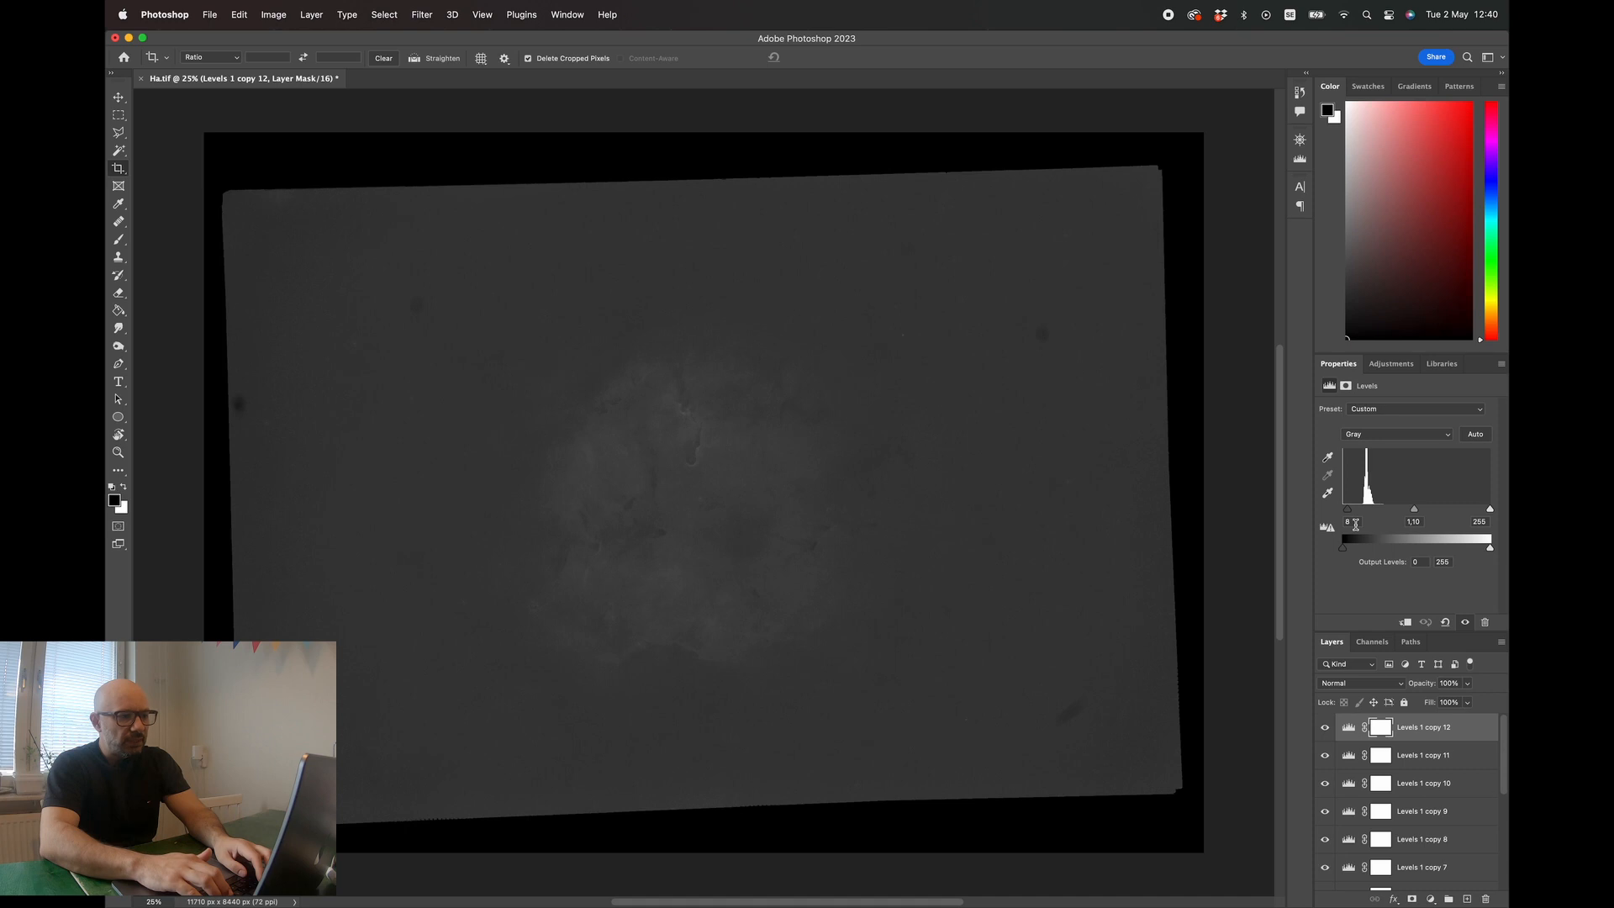
pyautogui.press('super+j')
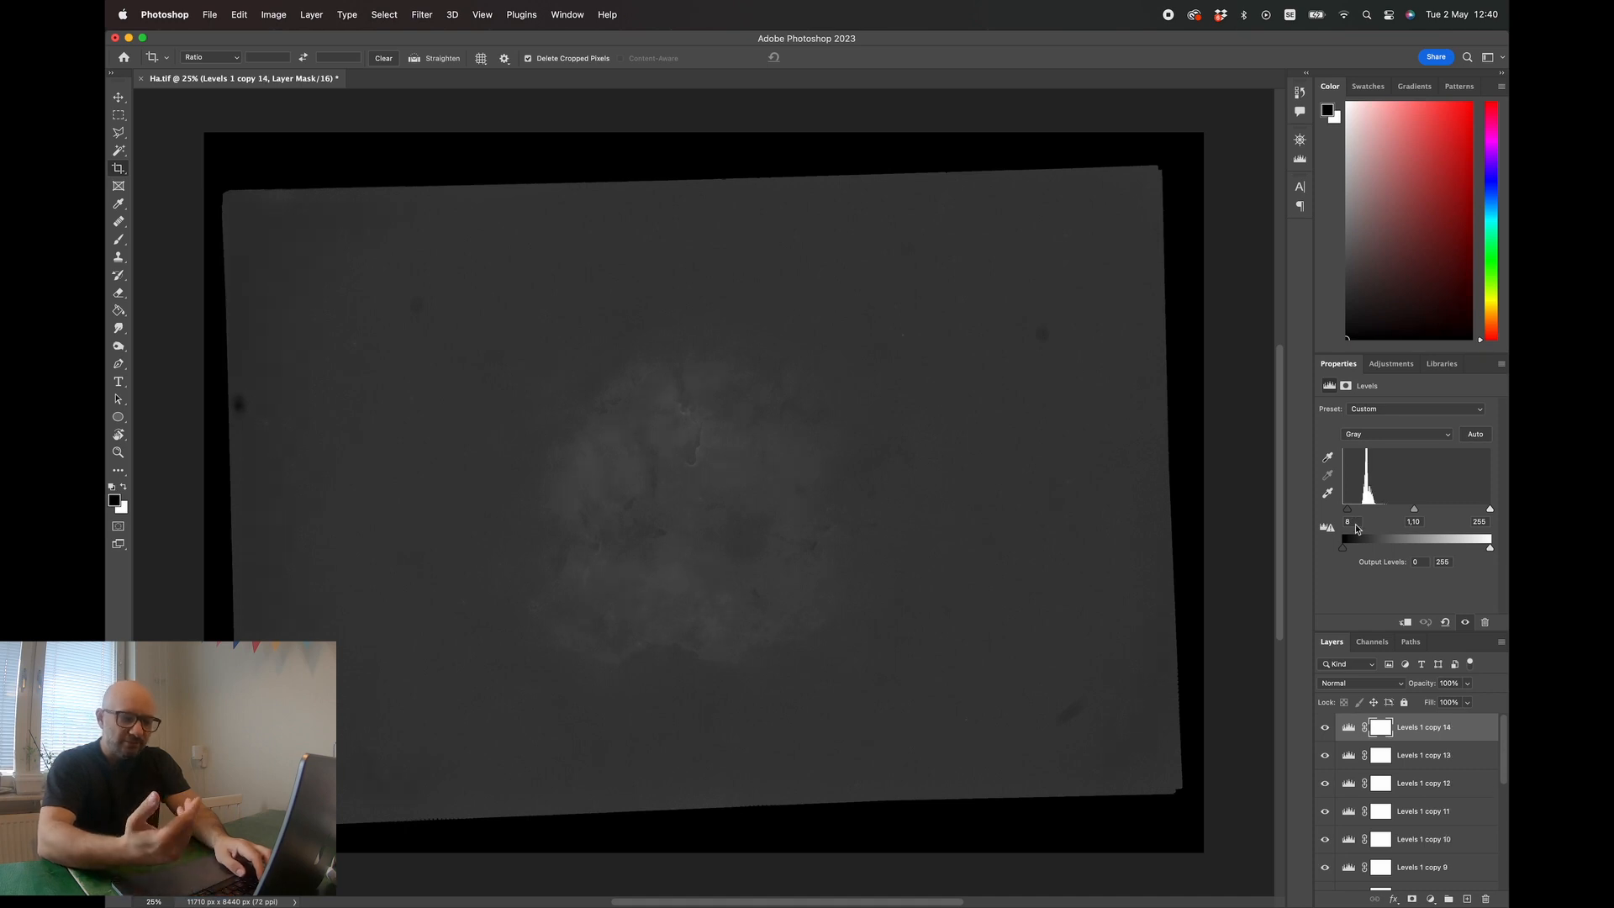
pyautogui.press('super+j')
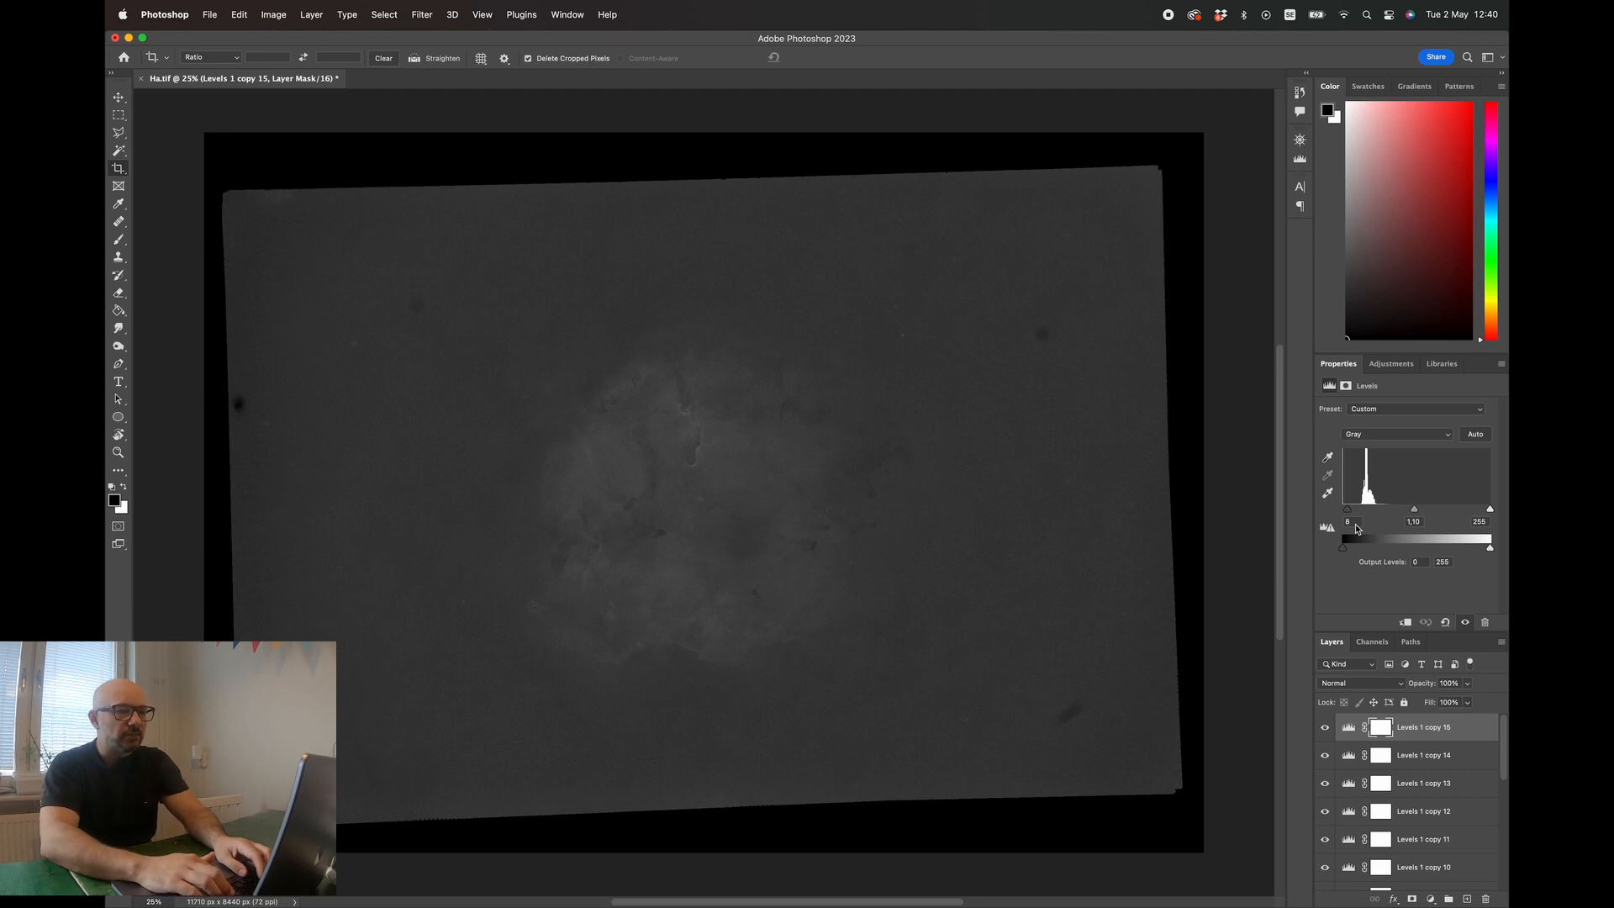
pyautogui.press('super+j')
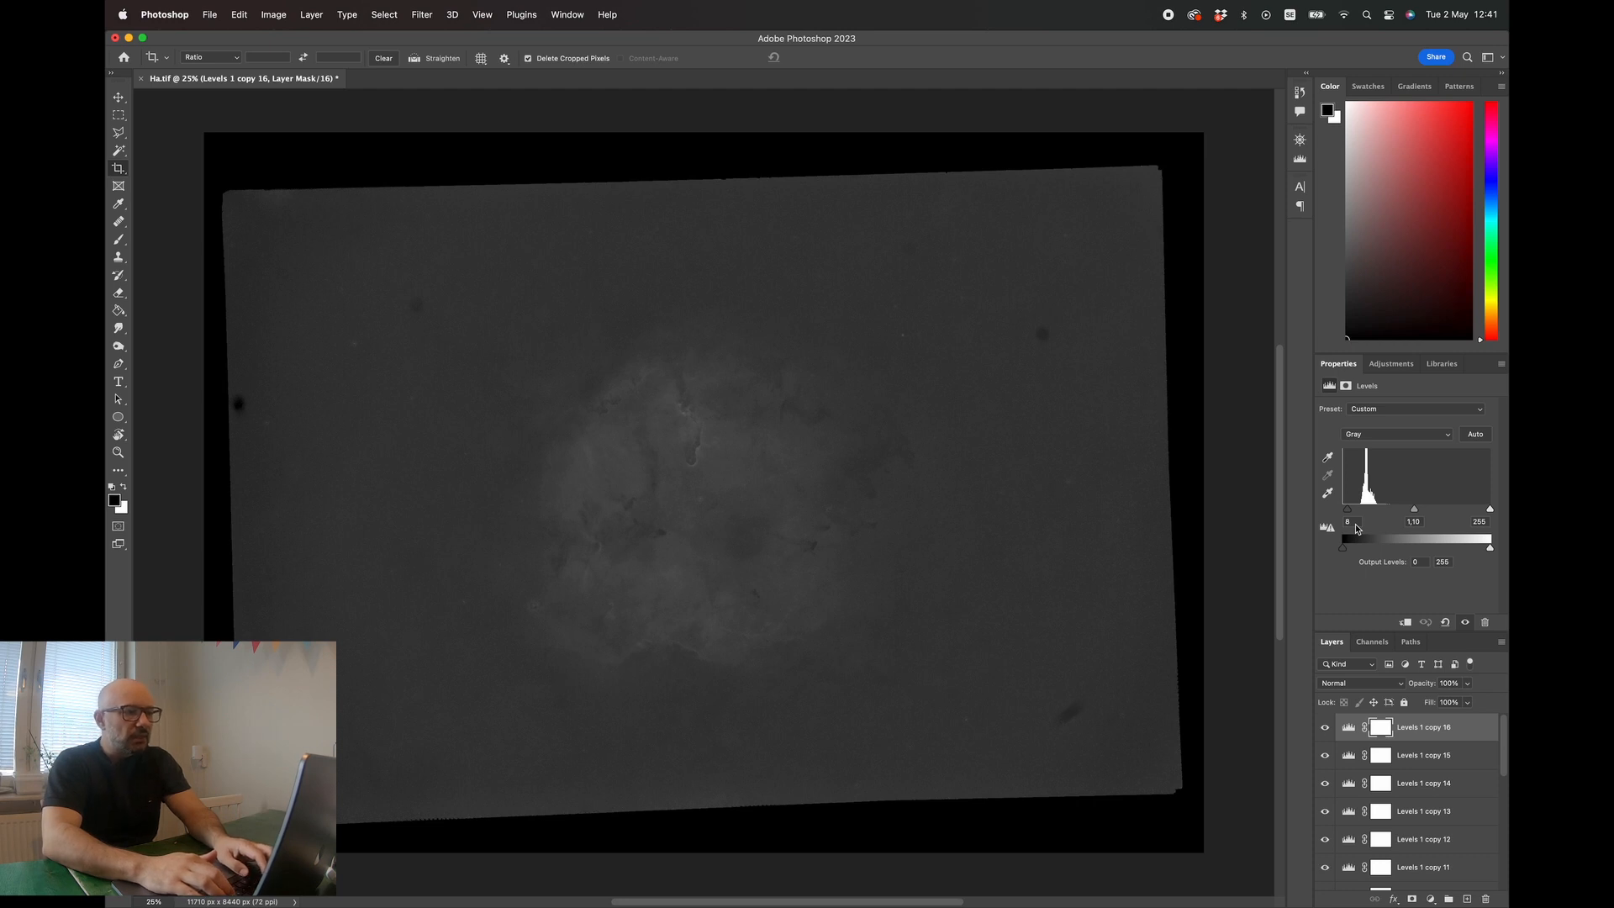
pyautogui.press('super+j')
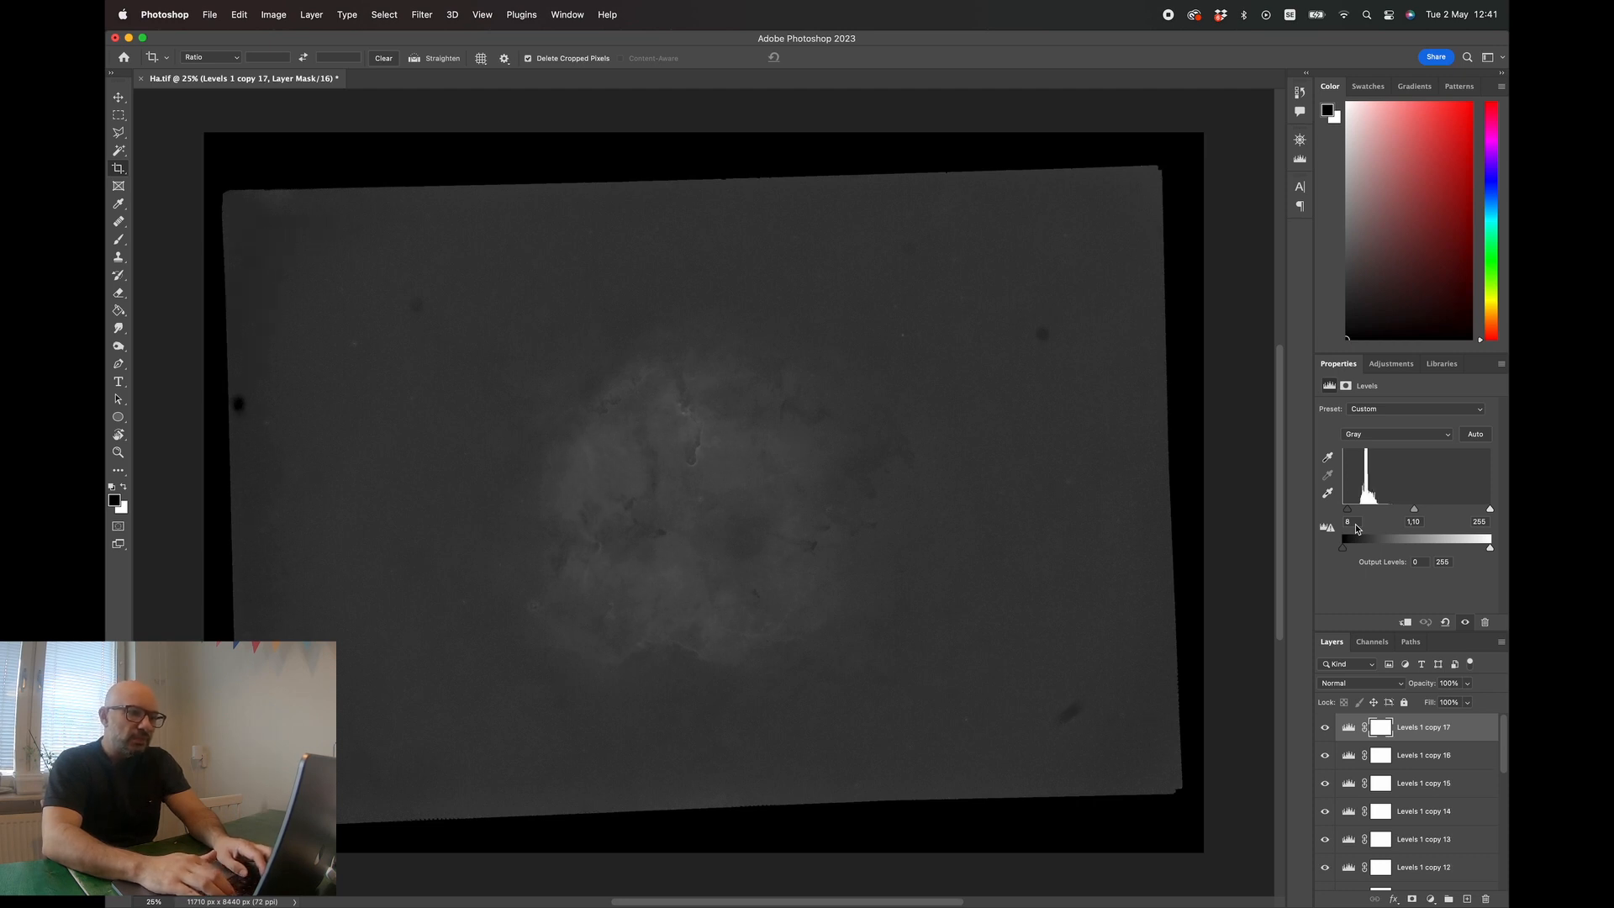
pyautogui.press('super+j')
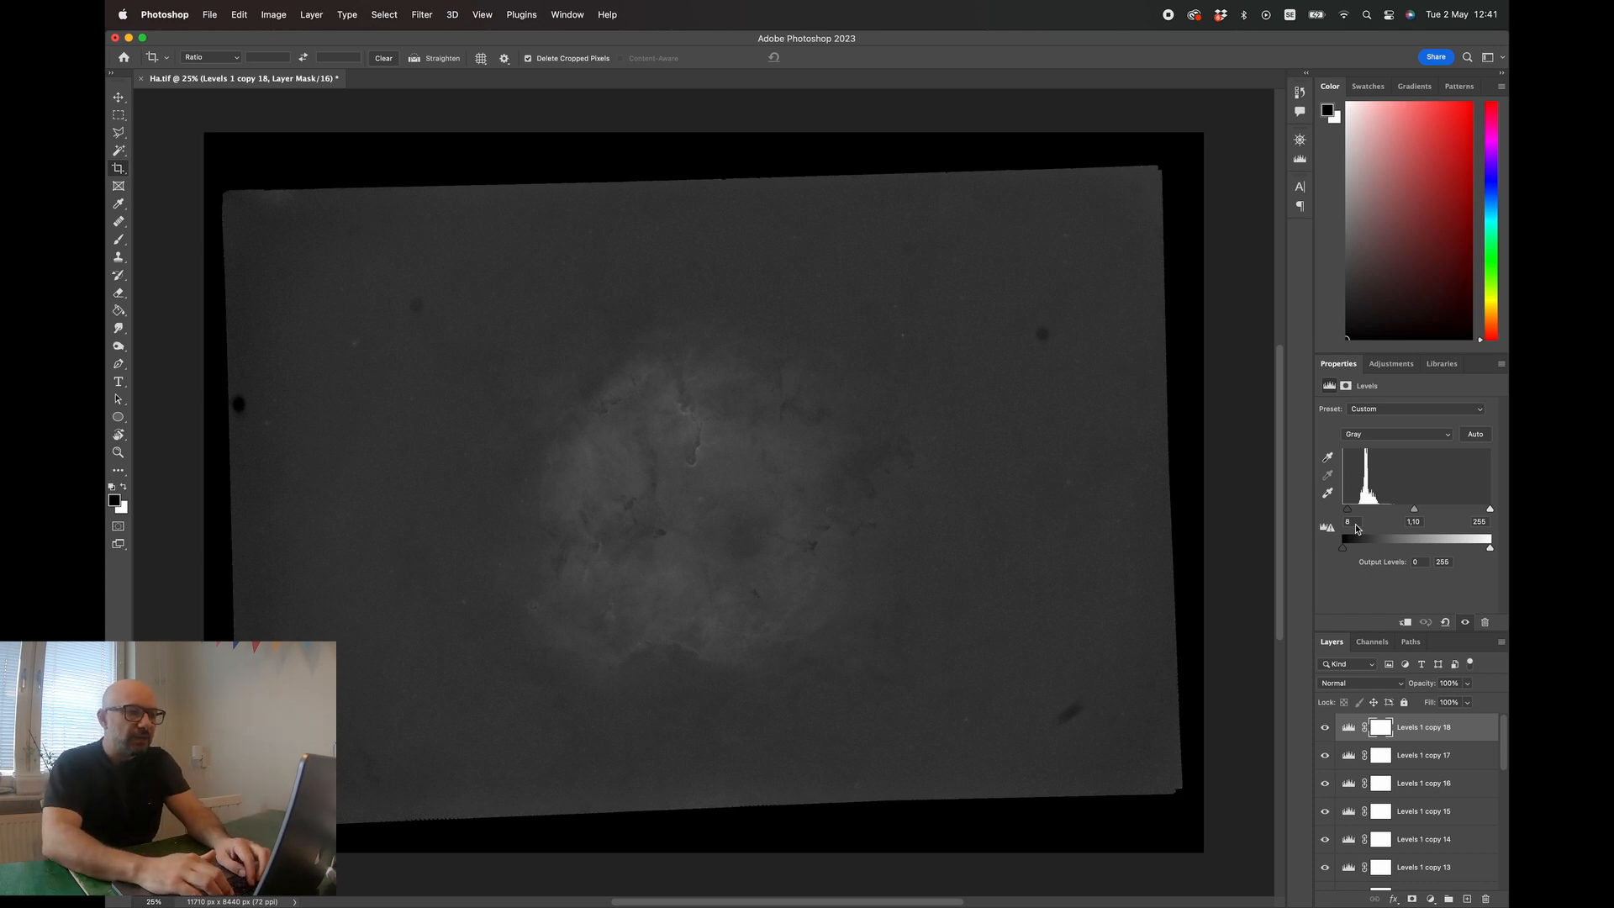
pyautogui.press('super+j')
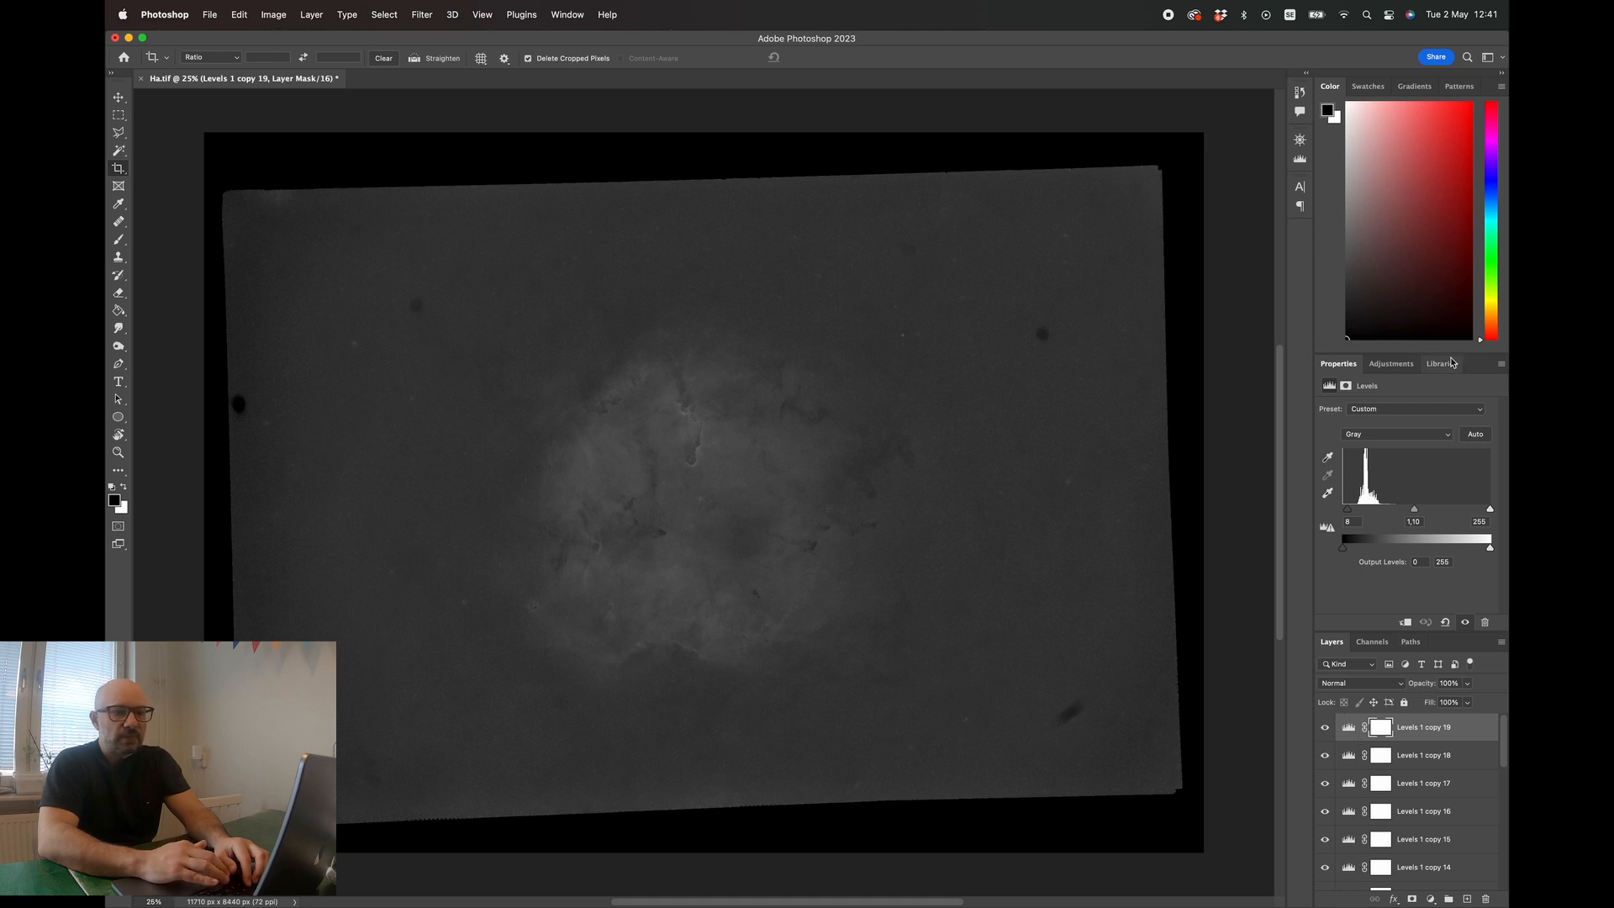
# - Add a Curves adjustment layer that lowers input 43 to output 38 and anchors the curve at 80
pyautogui.click(1391, 363)
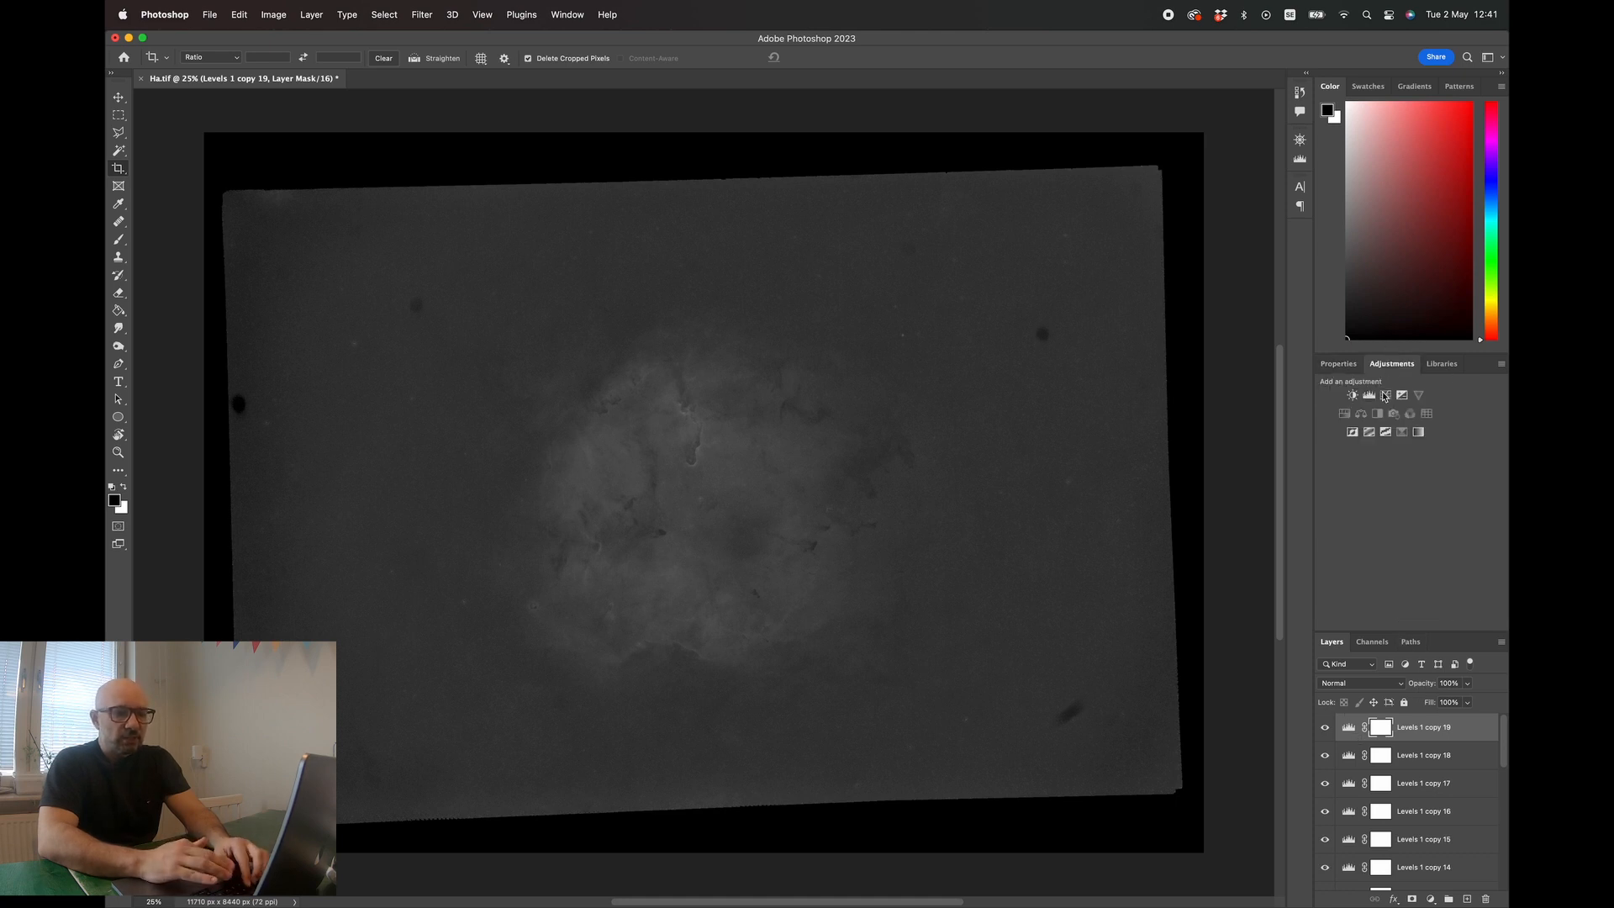
pyautogui.click(1385, 395)
pyautogui.moveTo(1409, 521); pyautogui.dragTo(1411, 524)
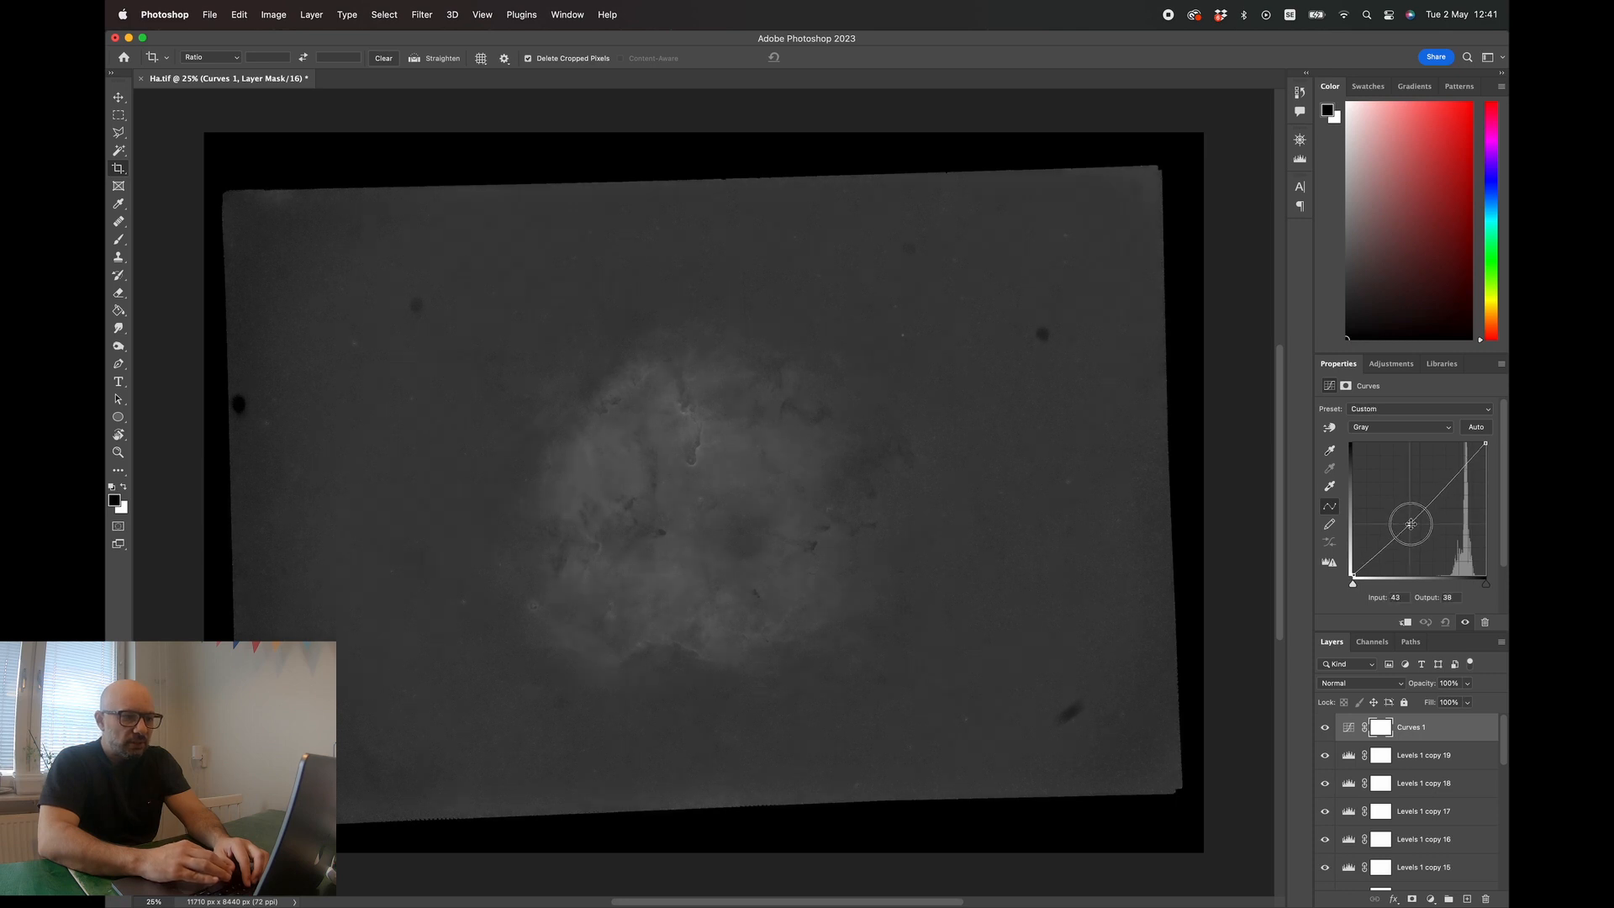
pyautogui.click(1460, 468)
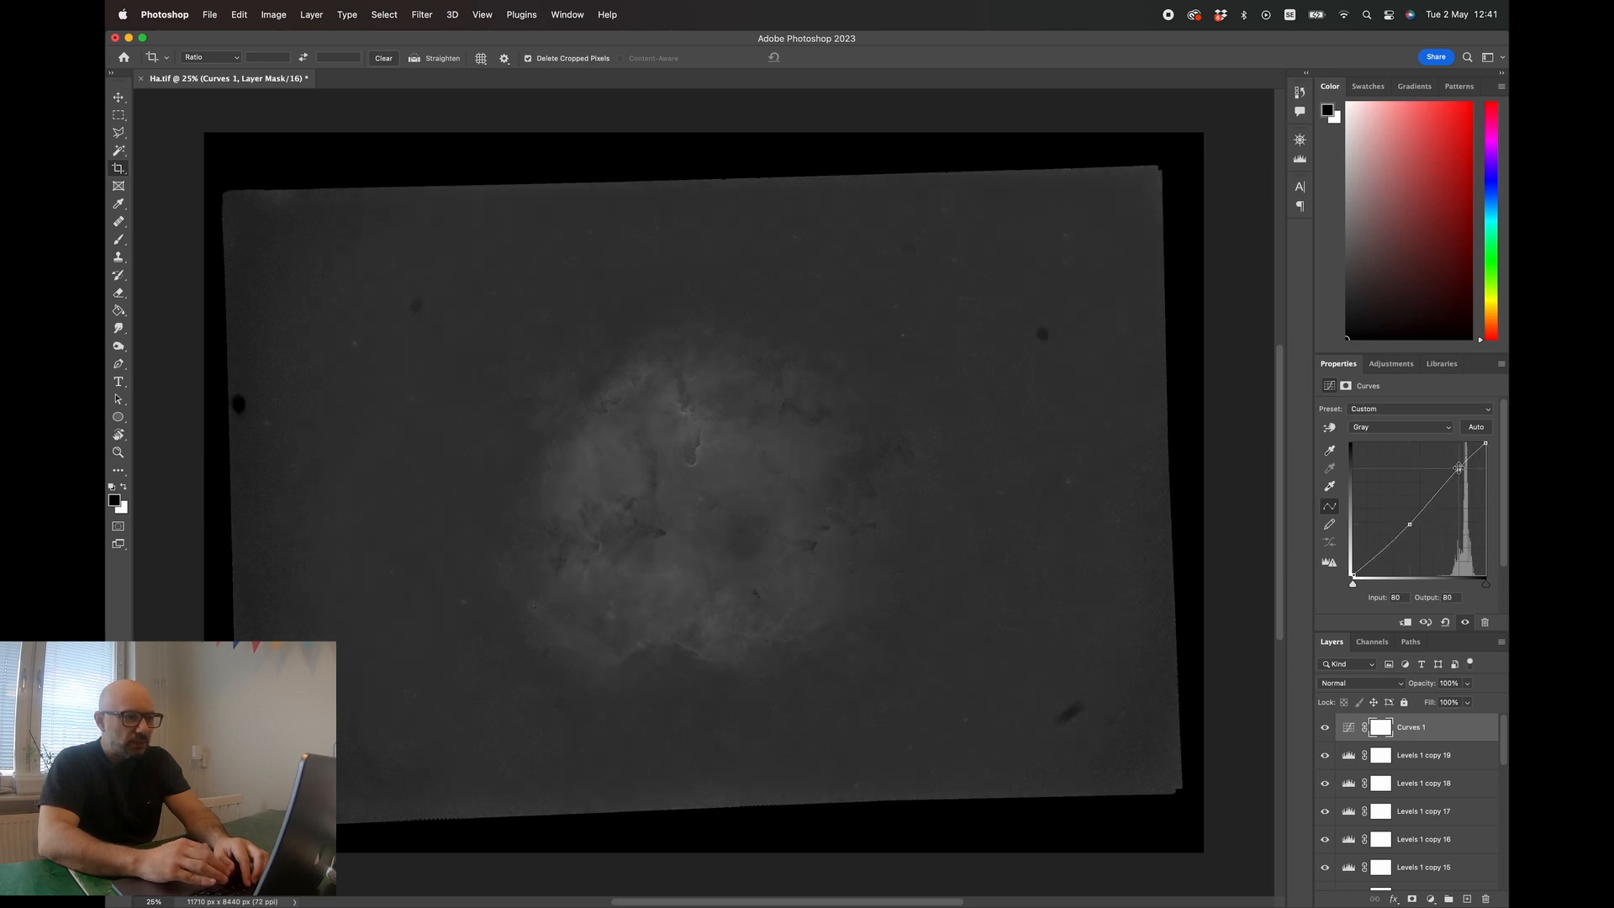
# - Examine the stretched nebula's core, dark structures and surrounding background for fine detail, noise and star-removal artifacts
pyautogui.scroll(5, 740, 466)
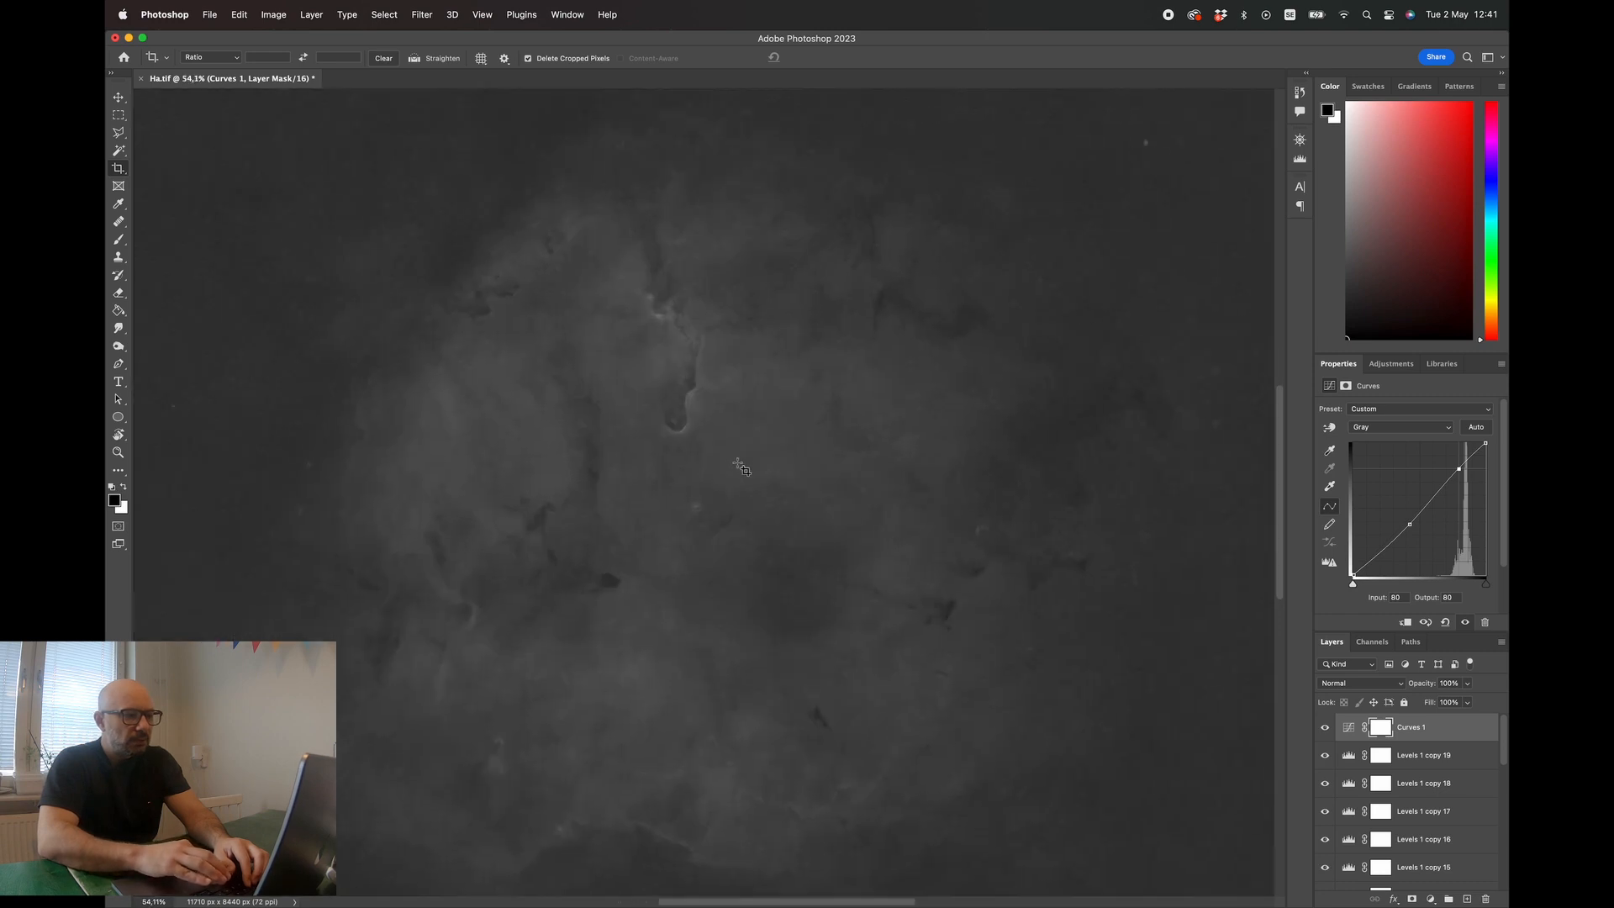
pyautogui.scroll(-4, 740, 465)
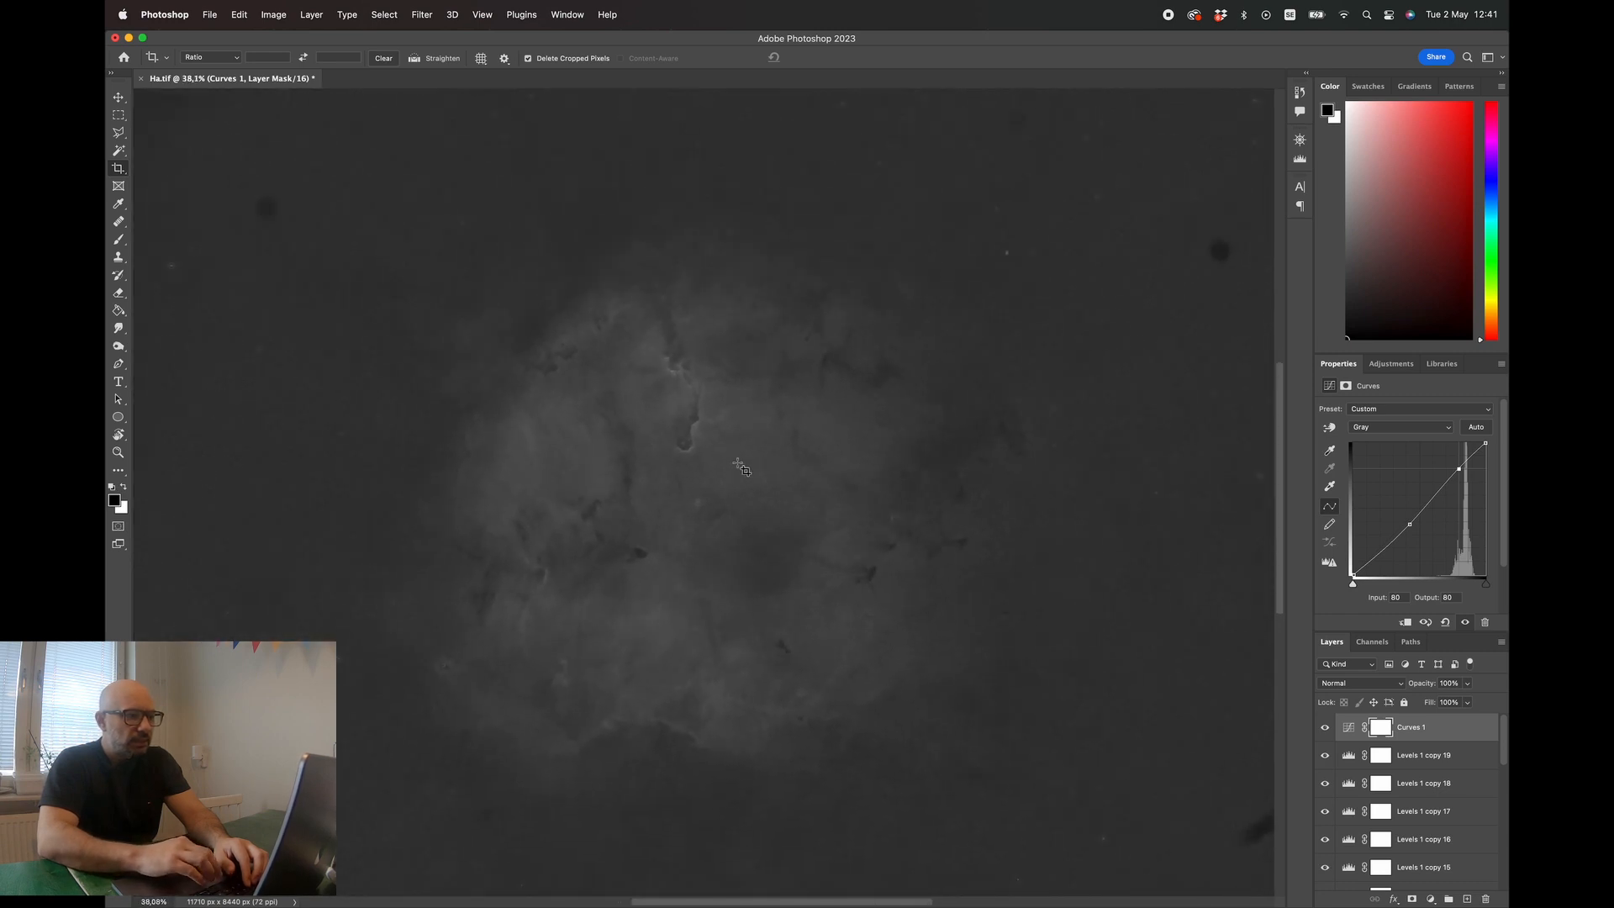
pyautogui.scroll(7, 739, 466)
pyautogui.scroll(5, 740, 466)
pyautogui.hscroll(-2, 740, 466)
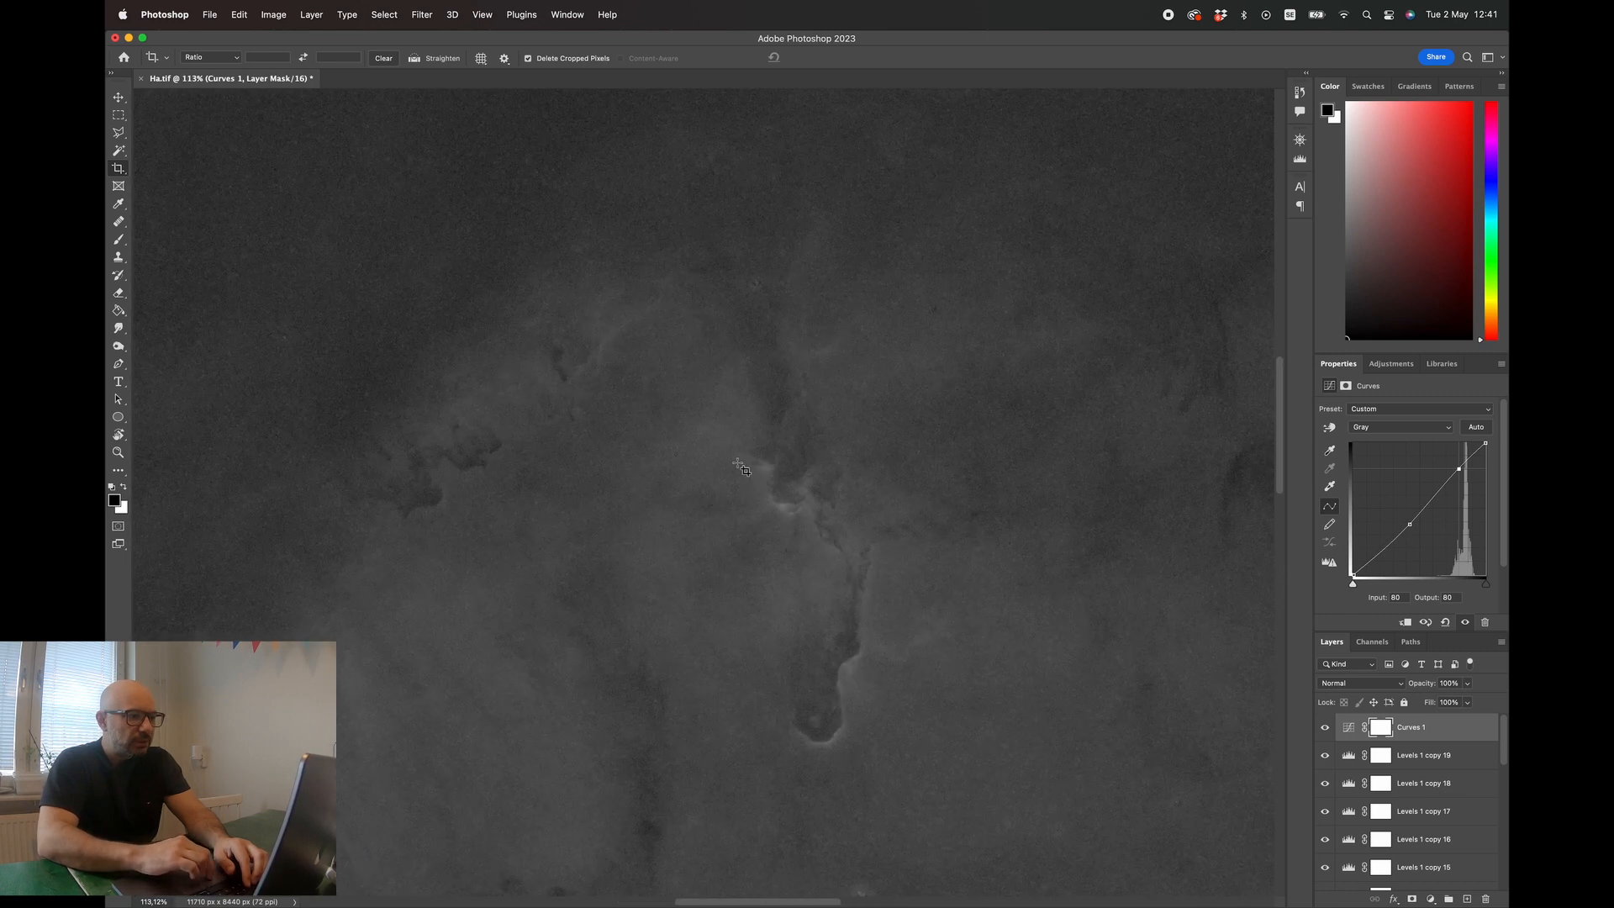
pyautogui.scroll(-6, 740, 467)
pyautogui.hscroll(2, 739, 467)
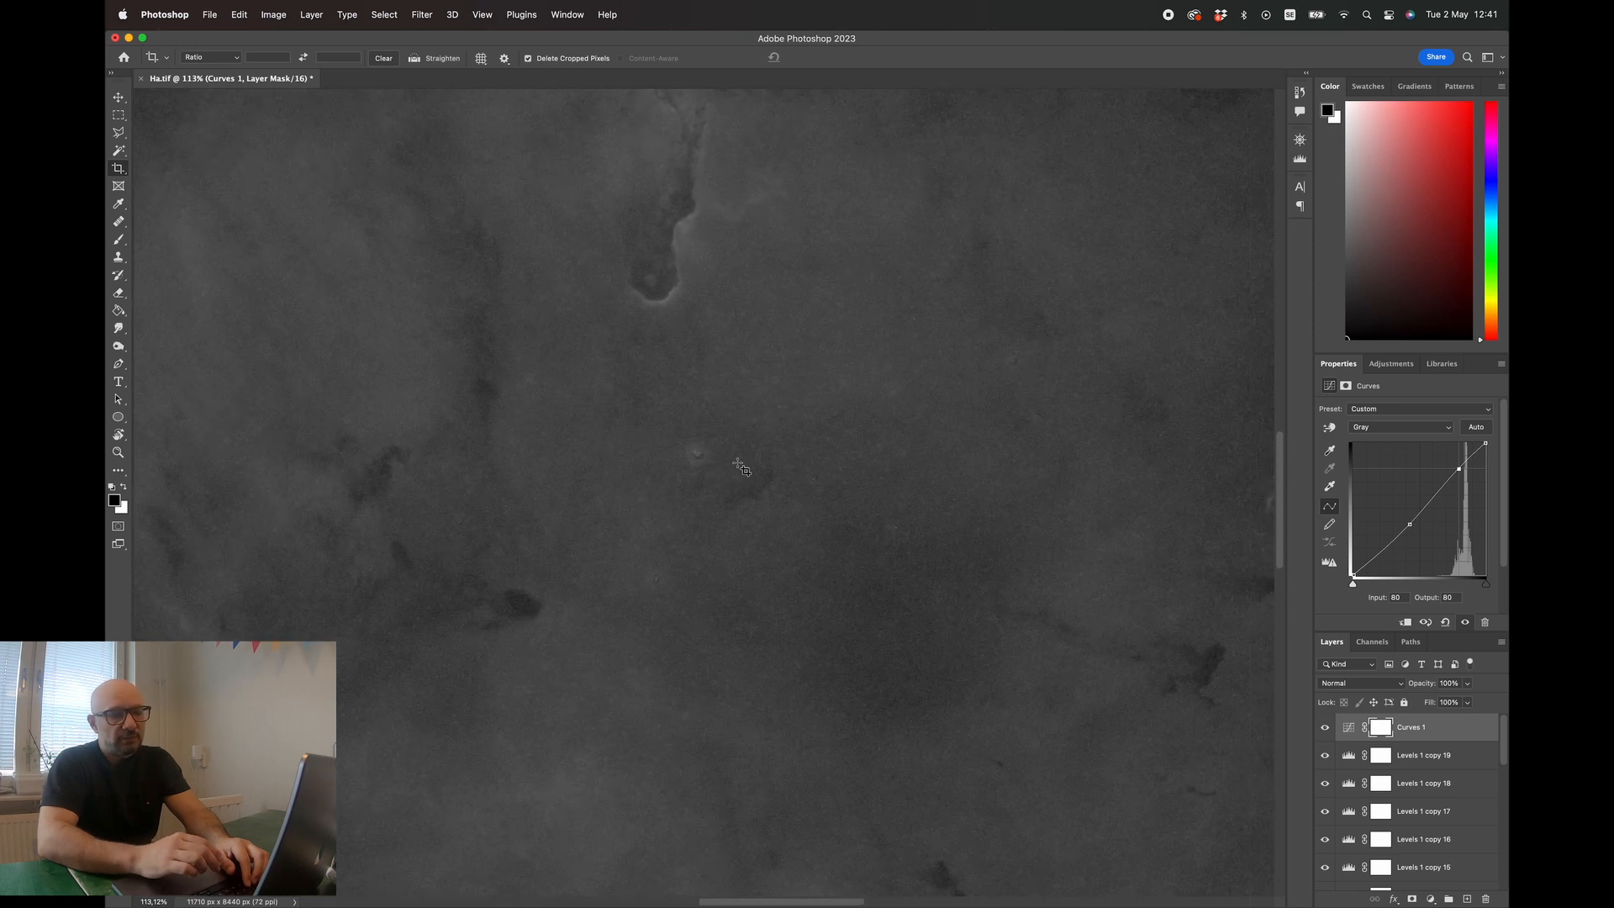
pyautogui.scroll(2, 740, 466)
pyautogui.hscroll(-1, 739, 466)
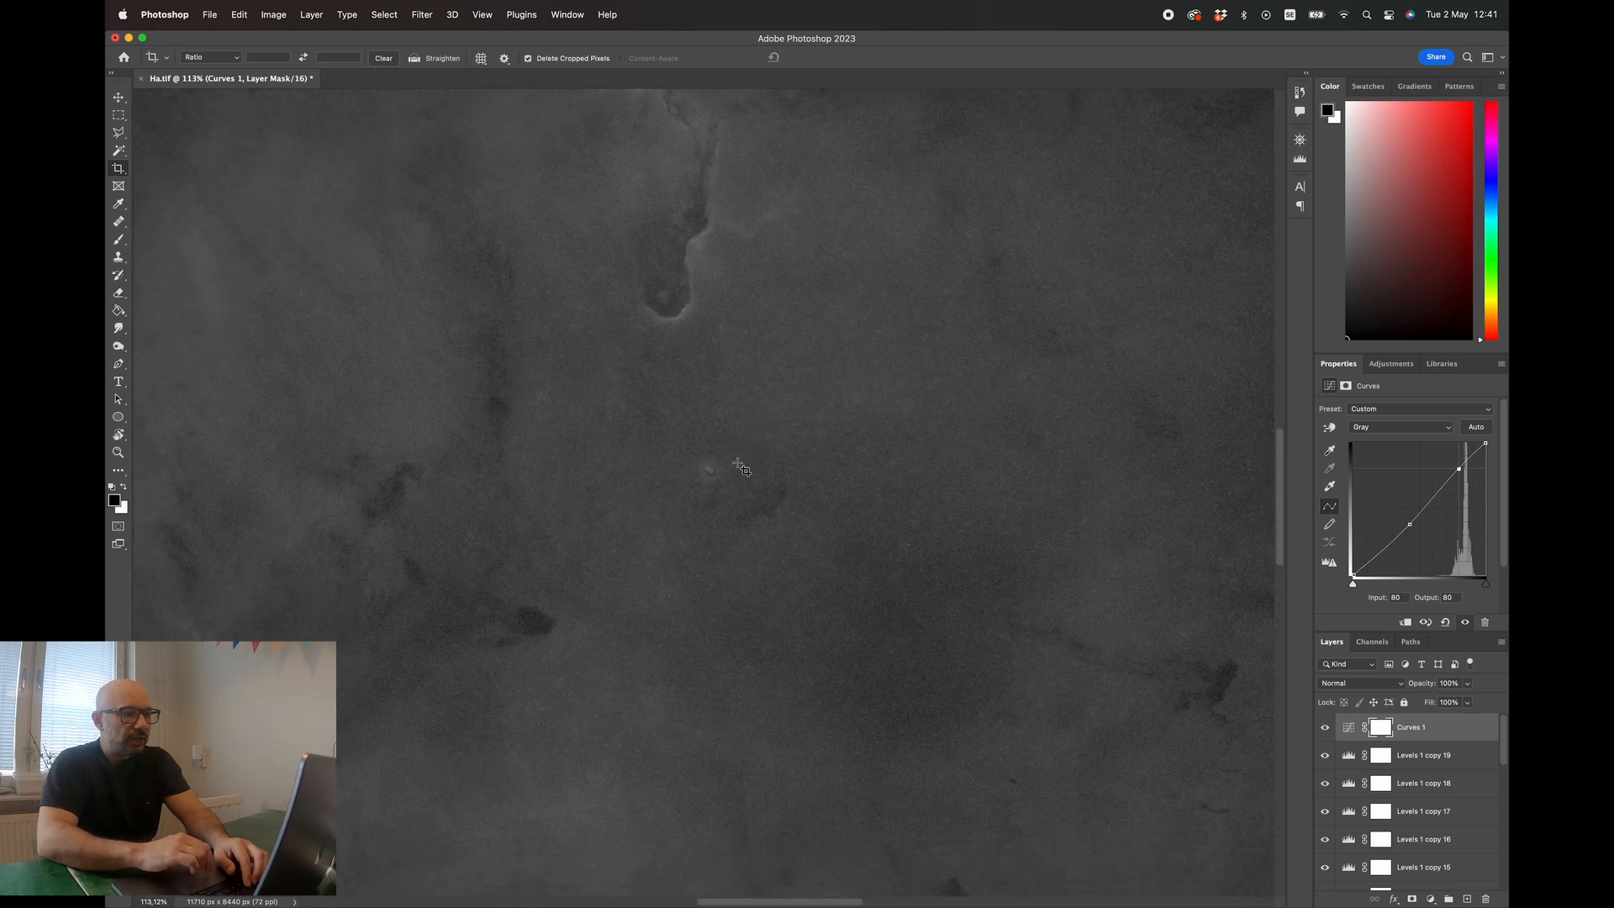
pyautogui.scroll(-5, 751, 516)
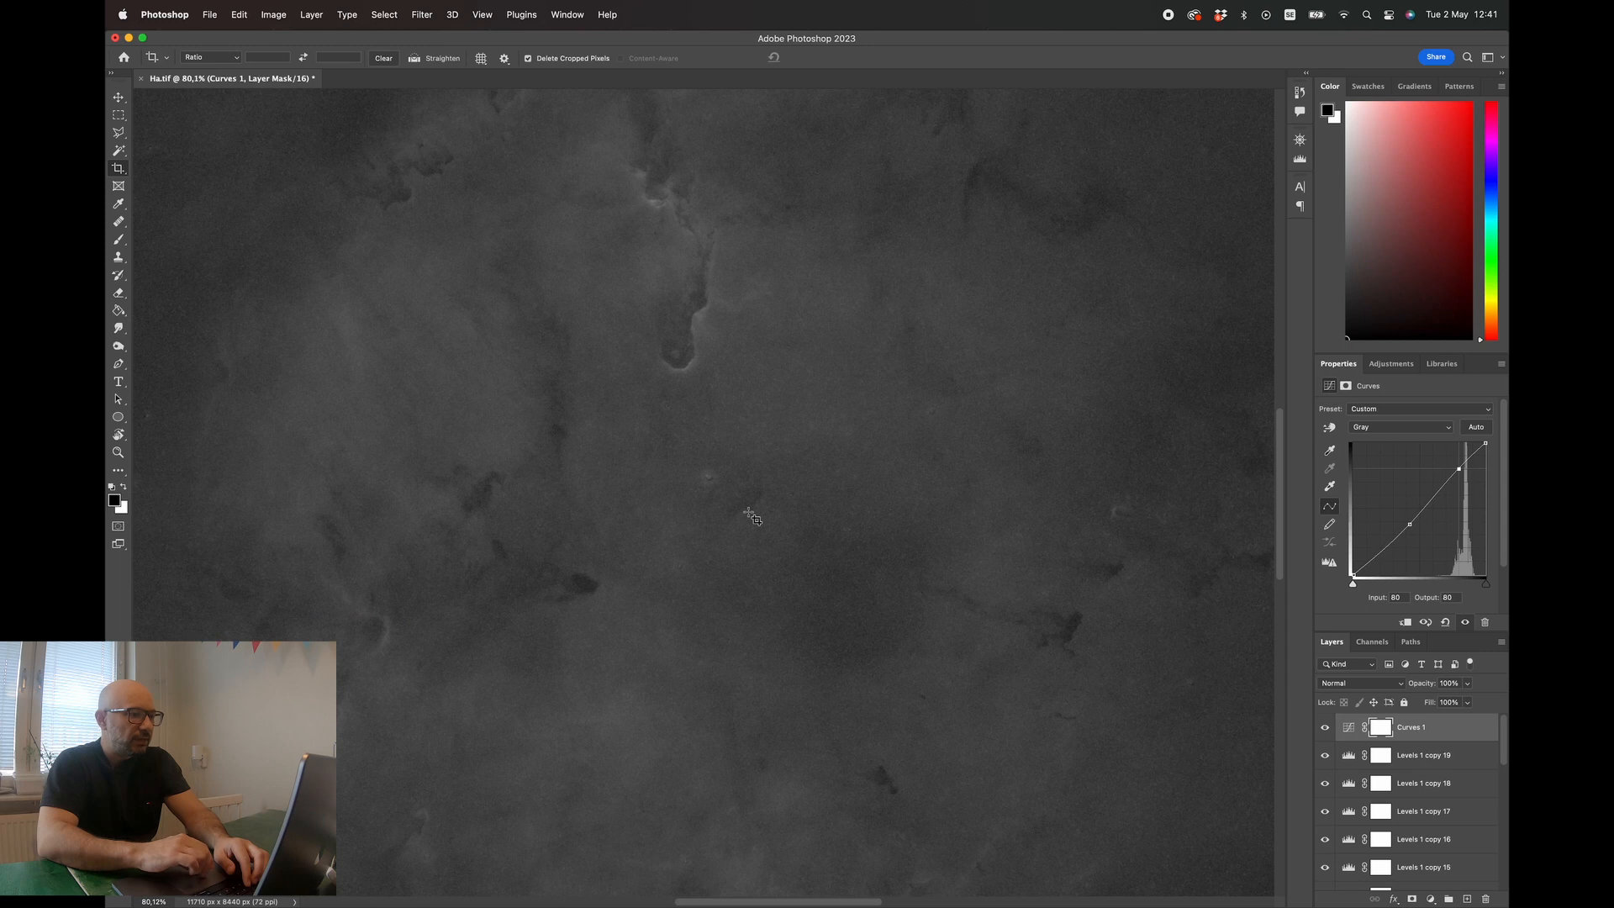
pyautogui.scroll(-5, 751, 516)
pyautogui.hscroll(-5, 750, 516)
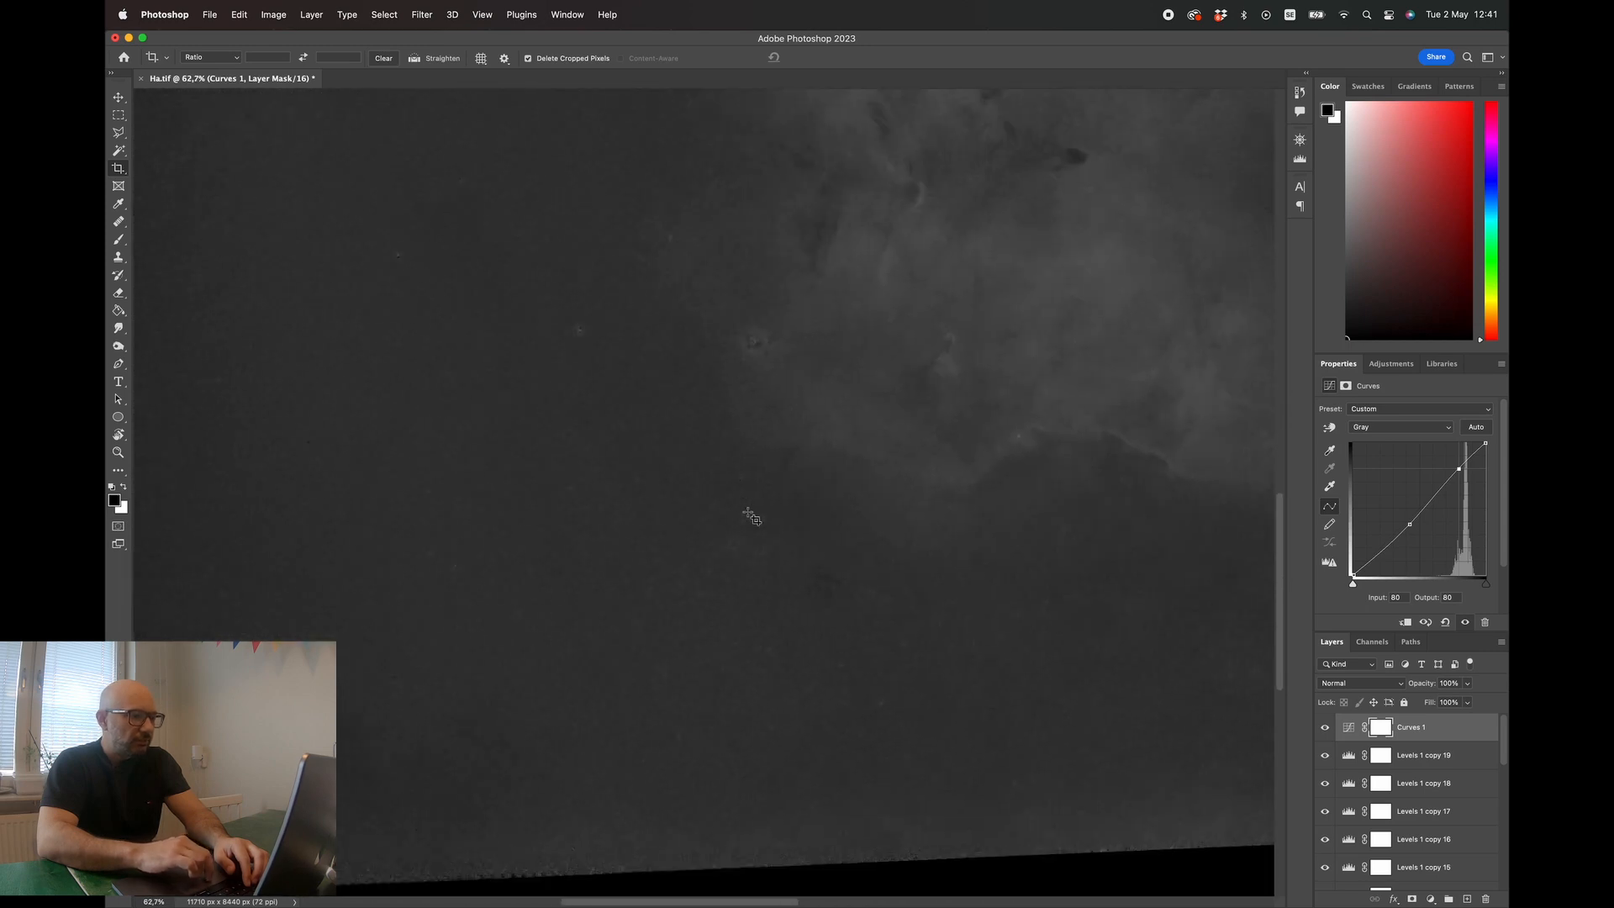
pyautogui.scroll(5, 770, 379)
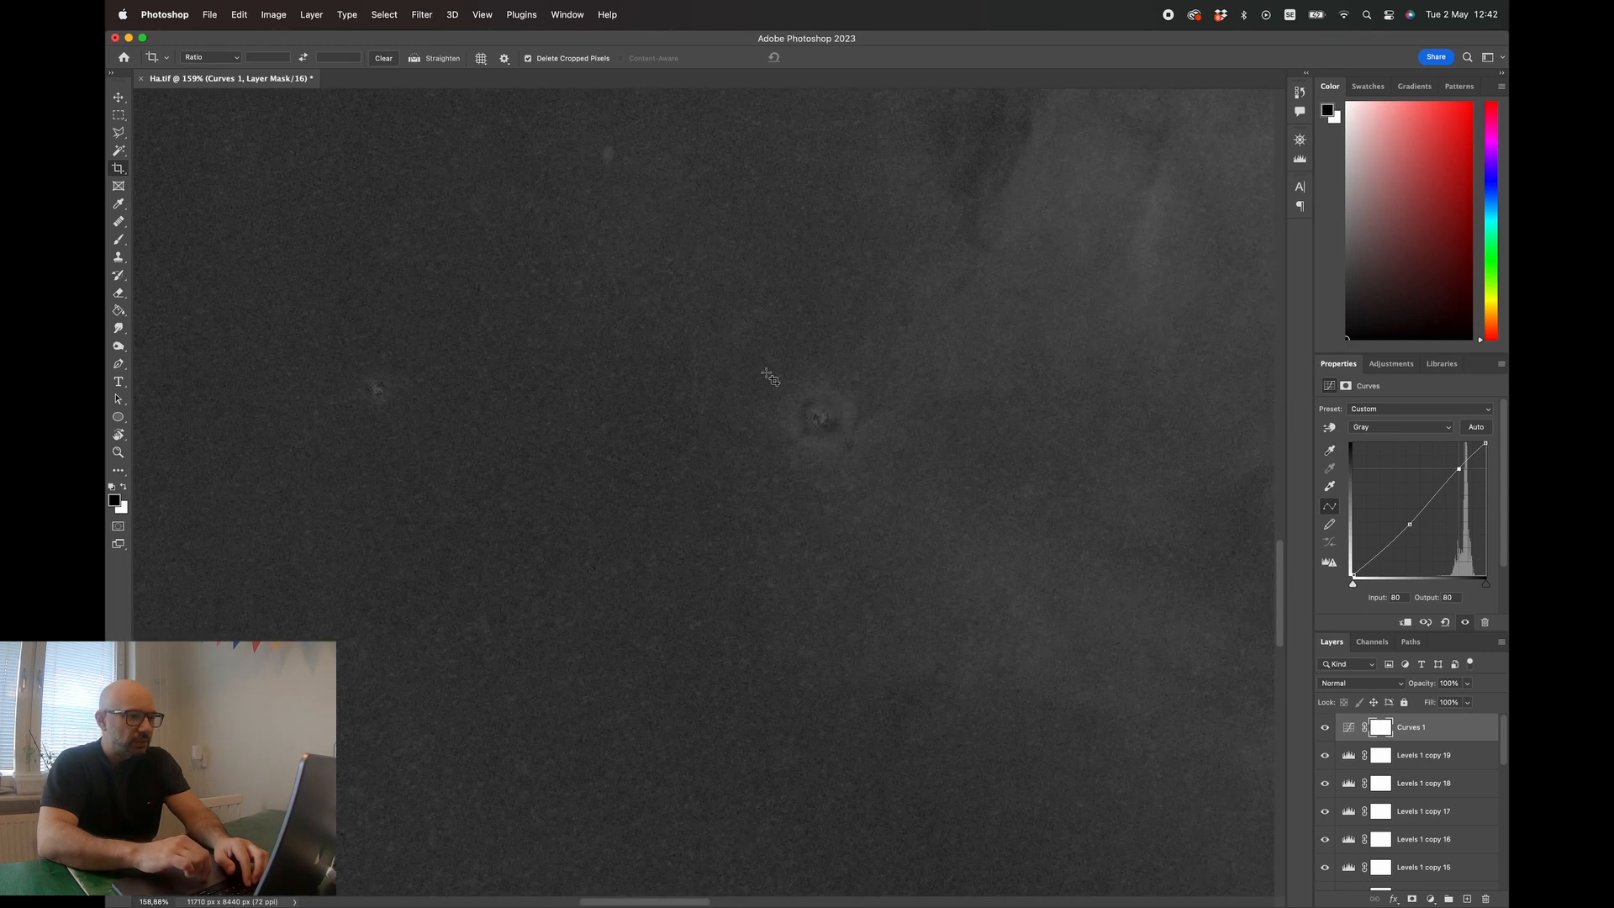
# - Examine the dark pillar and the dark clouds around the nebula's core for noise and fine detail
pyautogui.scroll(5, 770, 379)
pyautogui.scroll(-5, 770, 380)
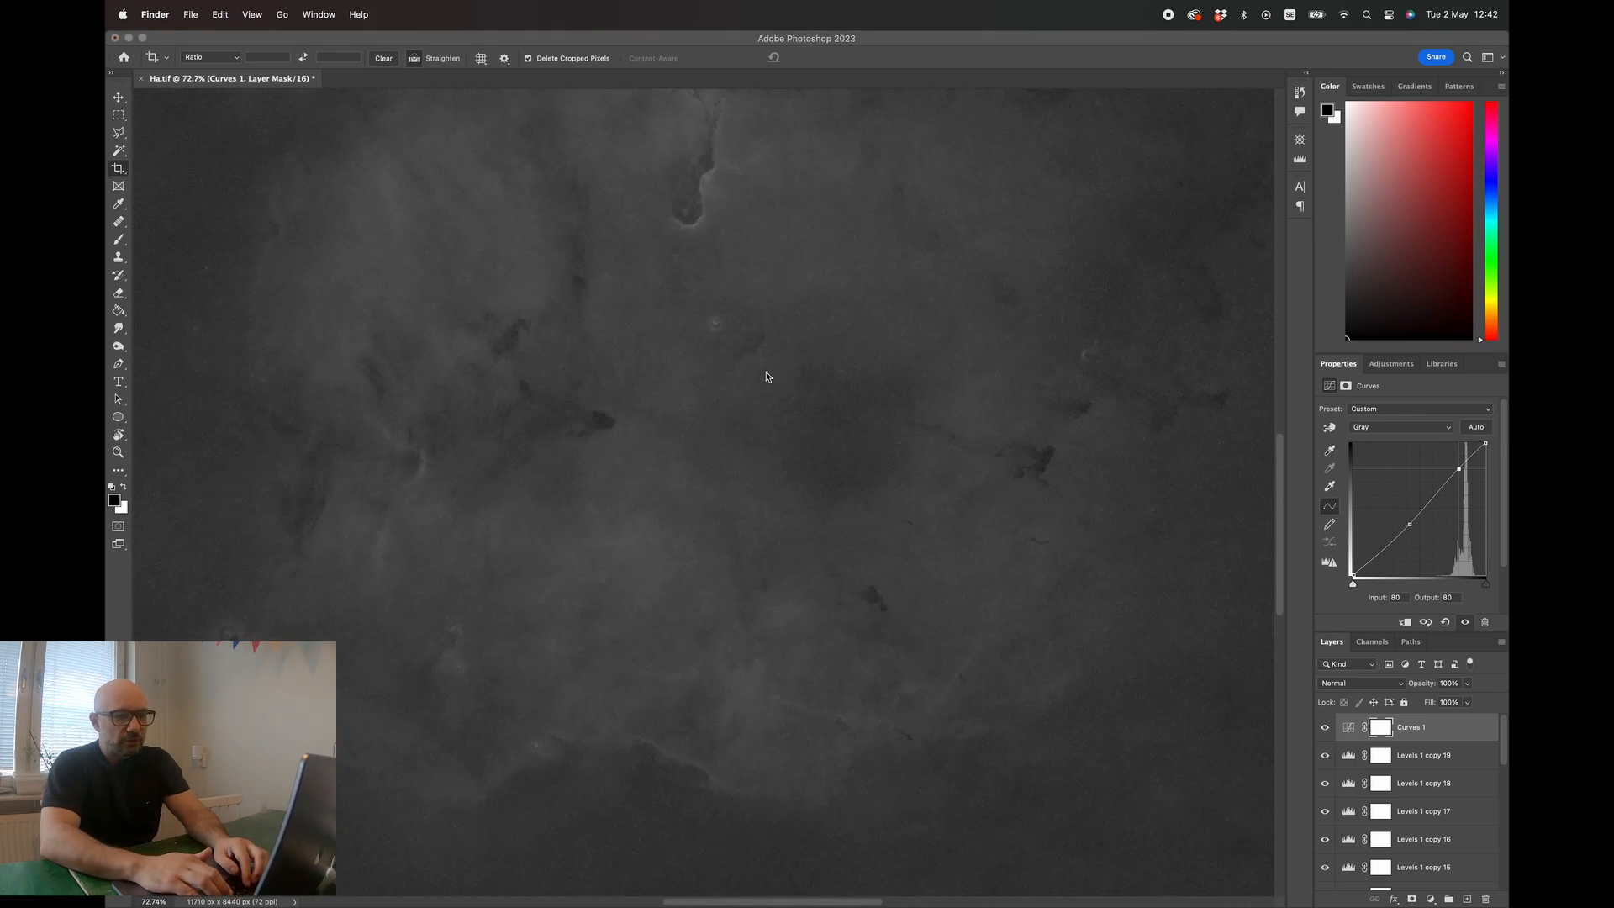
pyautogui.scroll(4, 649, 413)
pyautogui.hscroll(2, 649, 413)
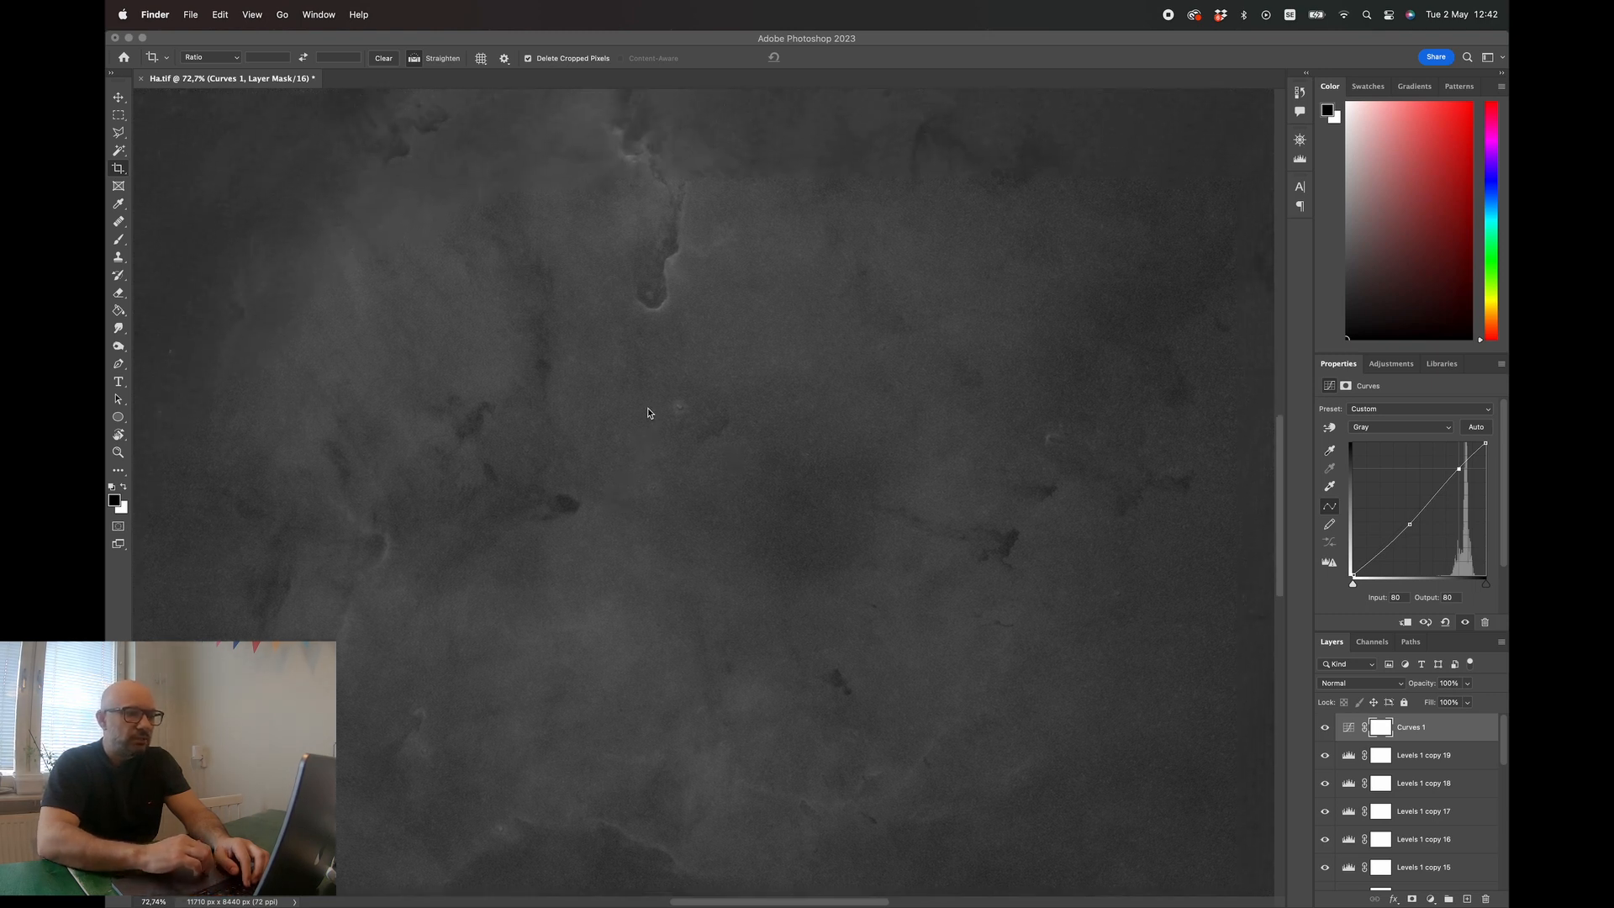
pyautogui.hscroll(-2, 647, 412)
pyautogui.scroll(-1, 647, 412)
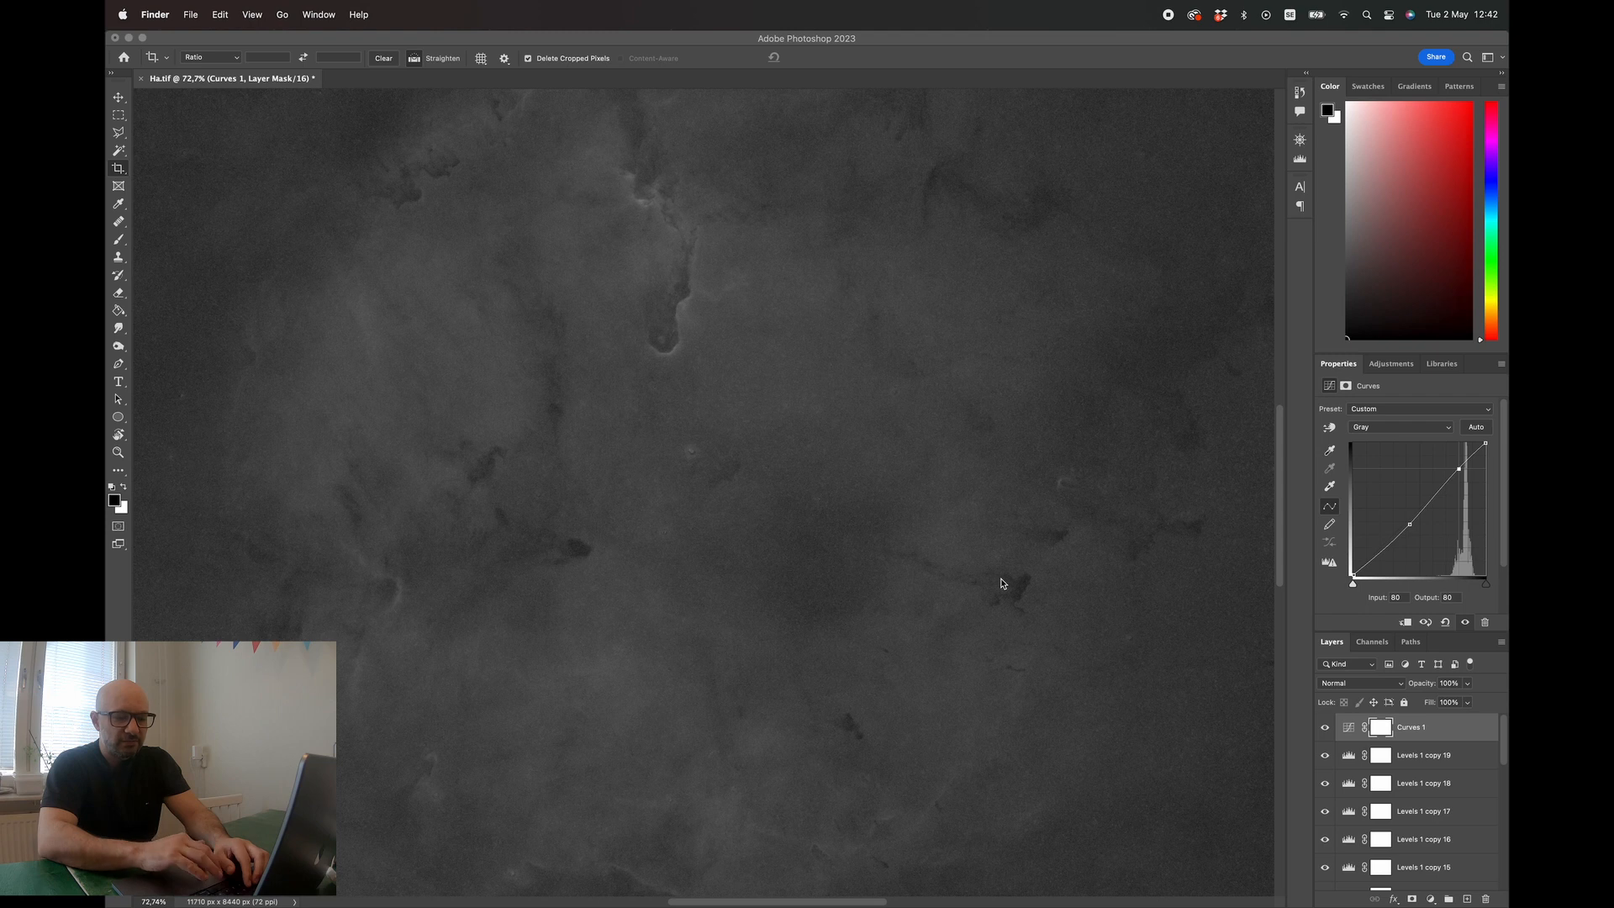
# - Stamp all visible layers into a new layer at the top of the stack and name it CHECKPOINT
pyautogui.click(1468, 899)
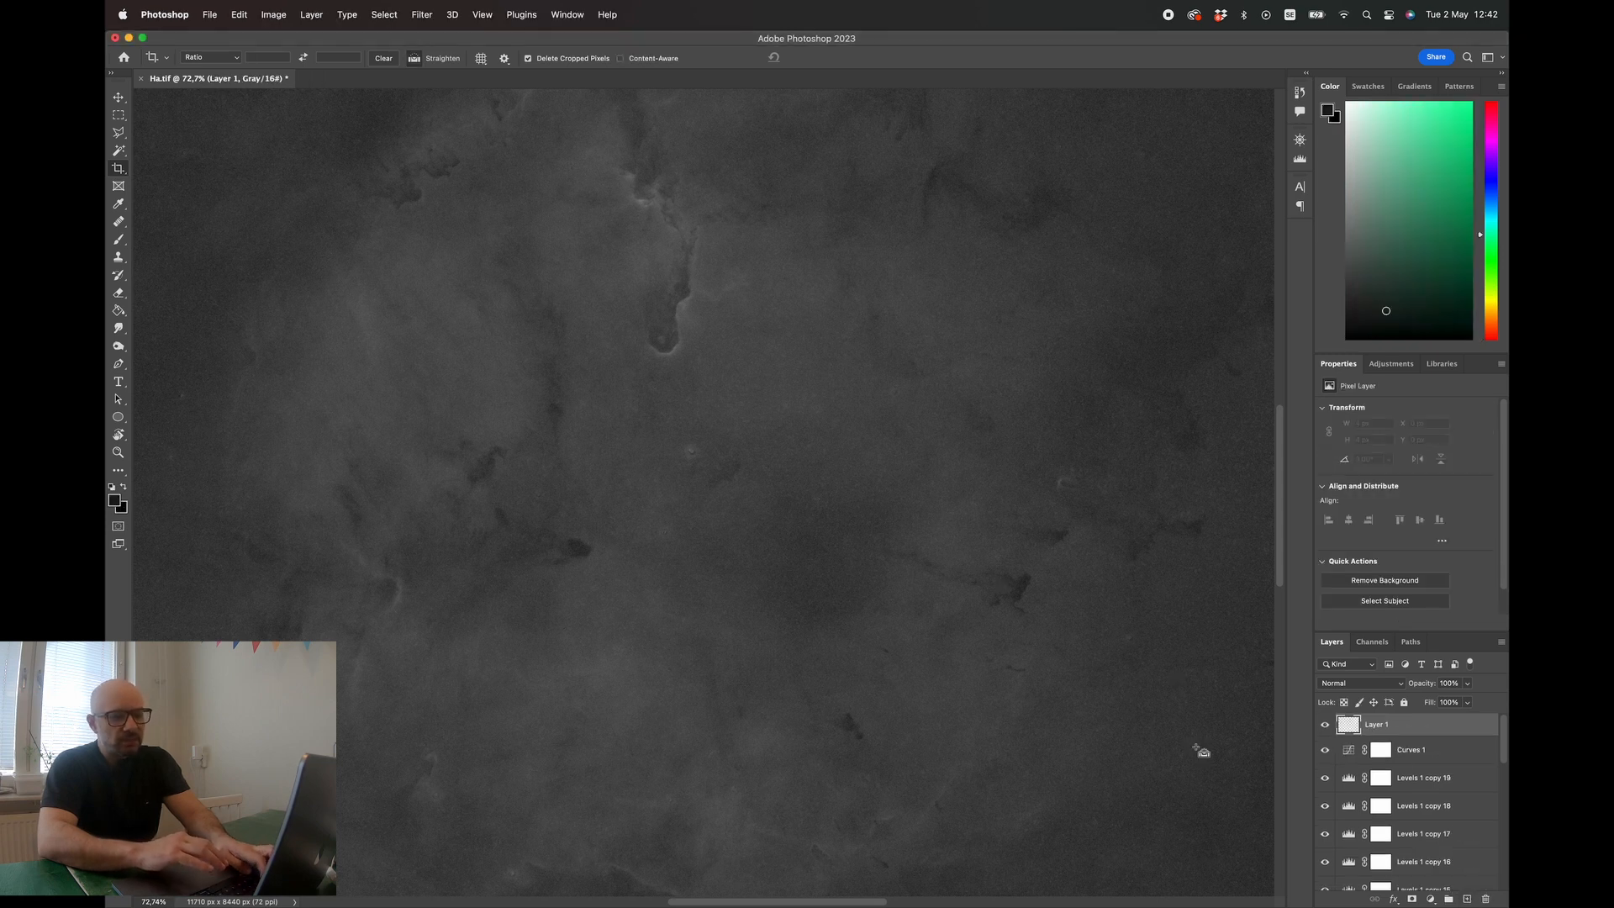
pyautogui.press('super+alt+shift+e')
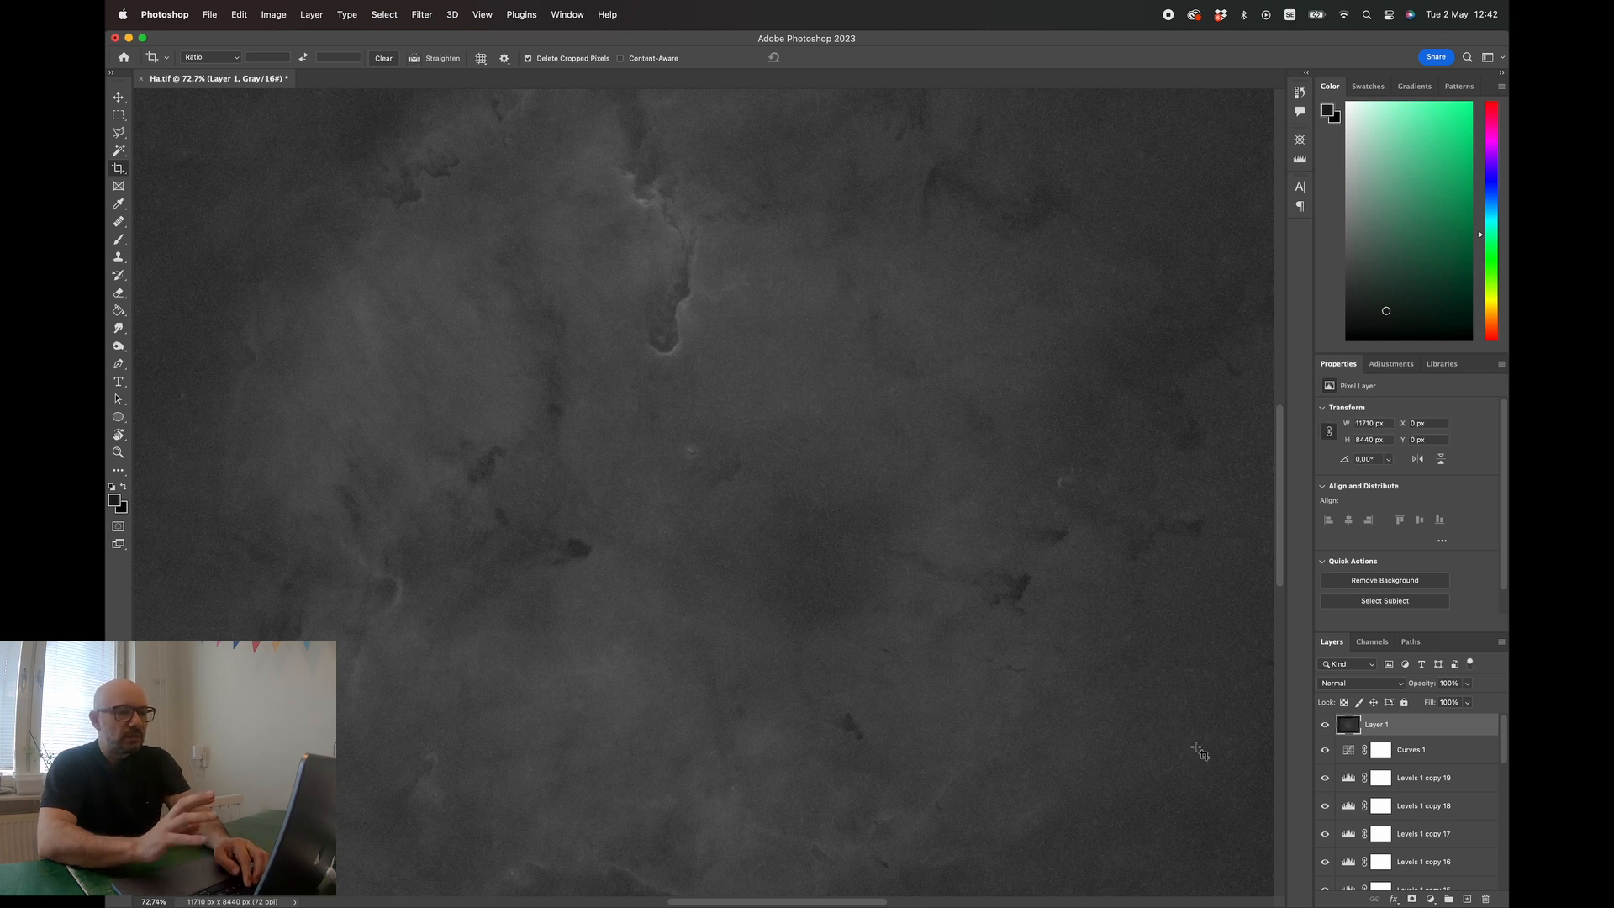
pyautogui.doubleClick(1374, 725)
pyautogui.write('CHECKPOINT')
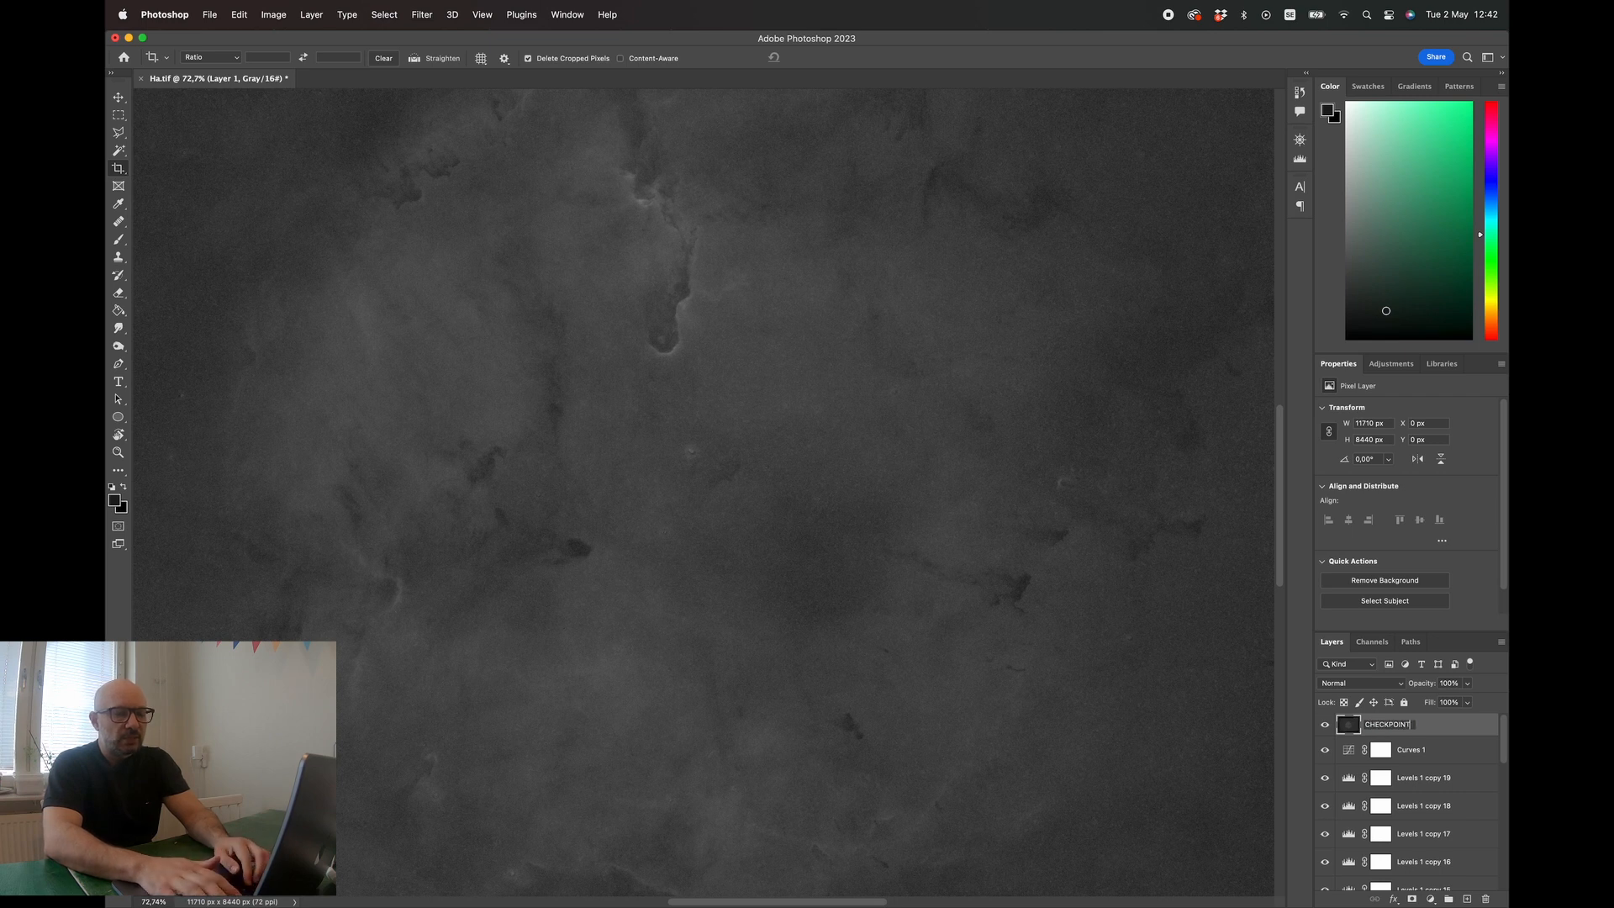
pyautogui.press('Return')
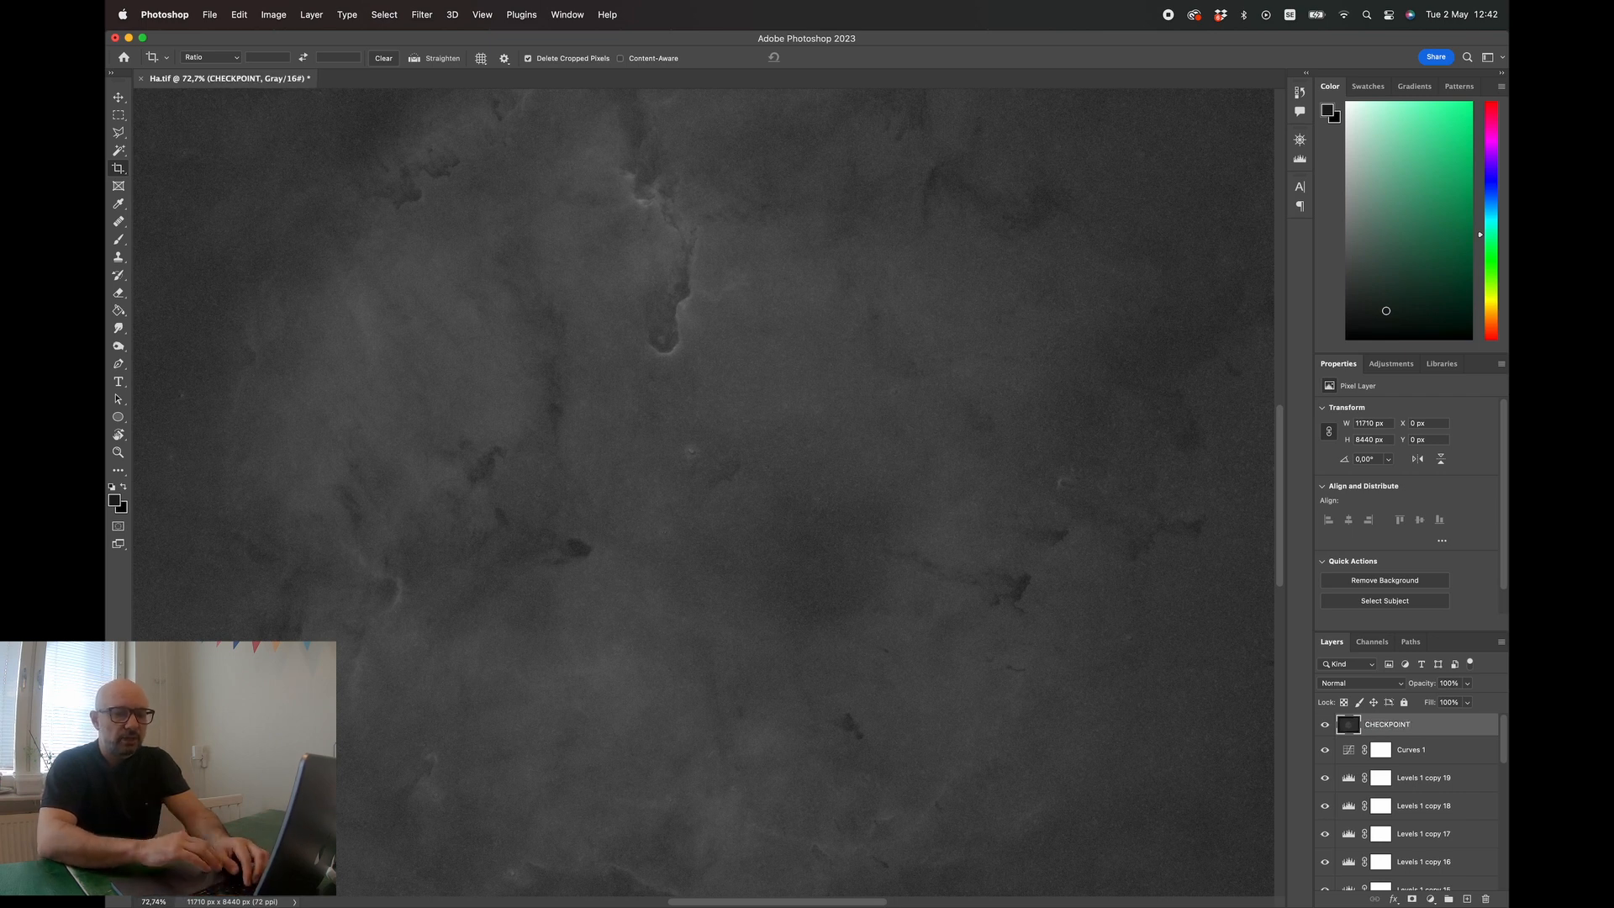
# - Group the first Curves layer with all the Levels layers down to Levels 1 and hide the group
pyautogui.click(1383, 751)
pyautogui.scroll(-8, 1413, 791)
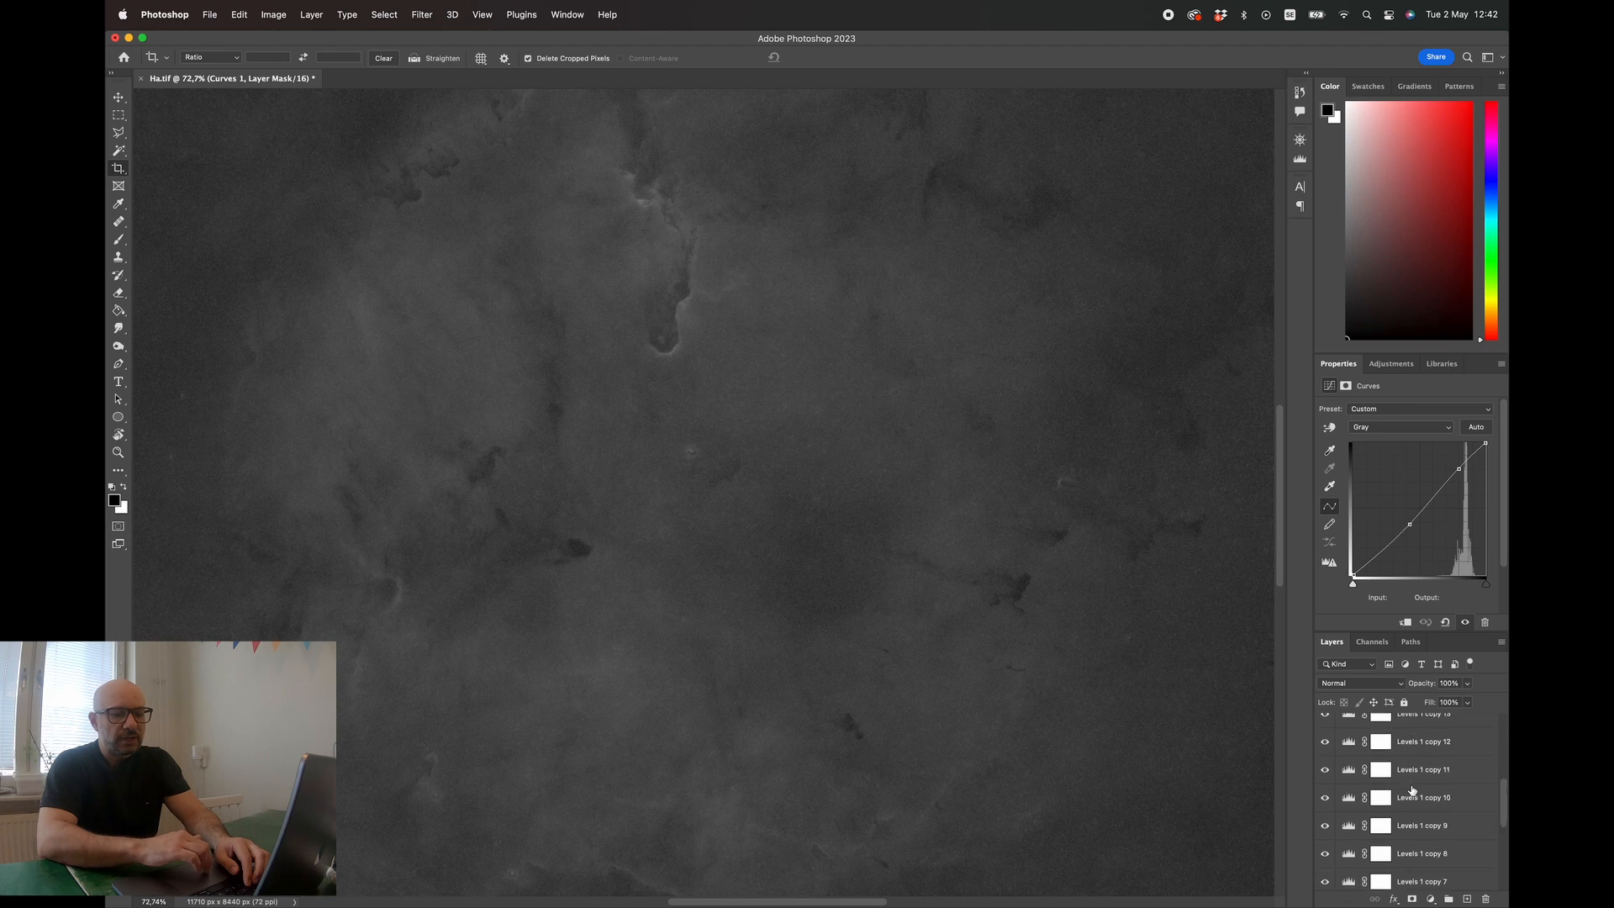
pyautogui.keyDown('shift'); pyautogui.click(1422, 853); pyautogui.keyUp('shift')
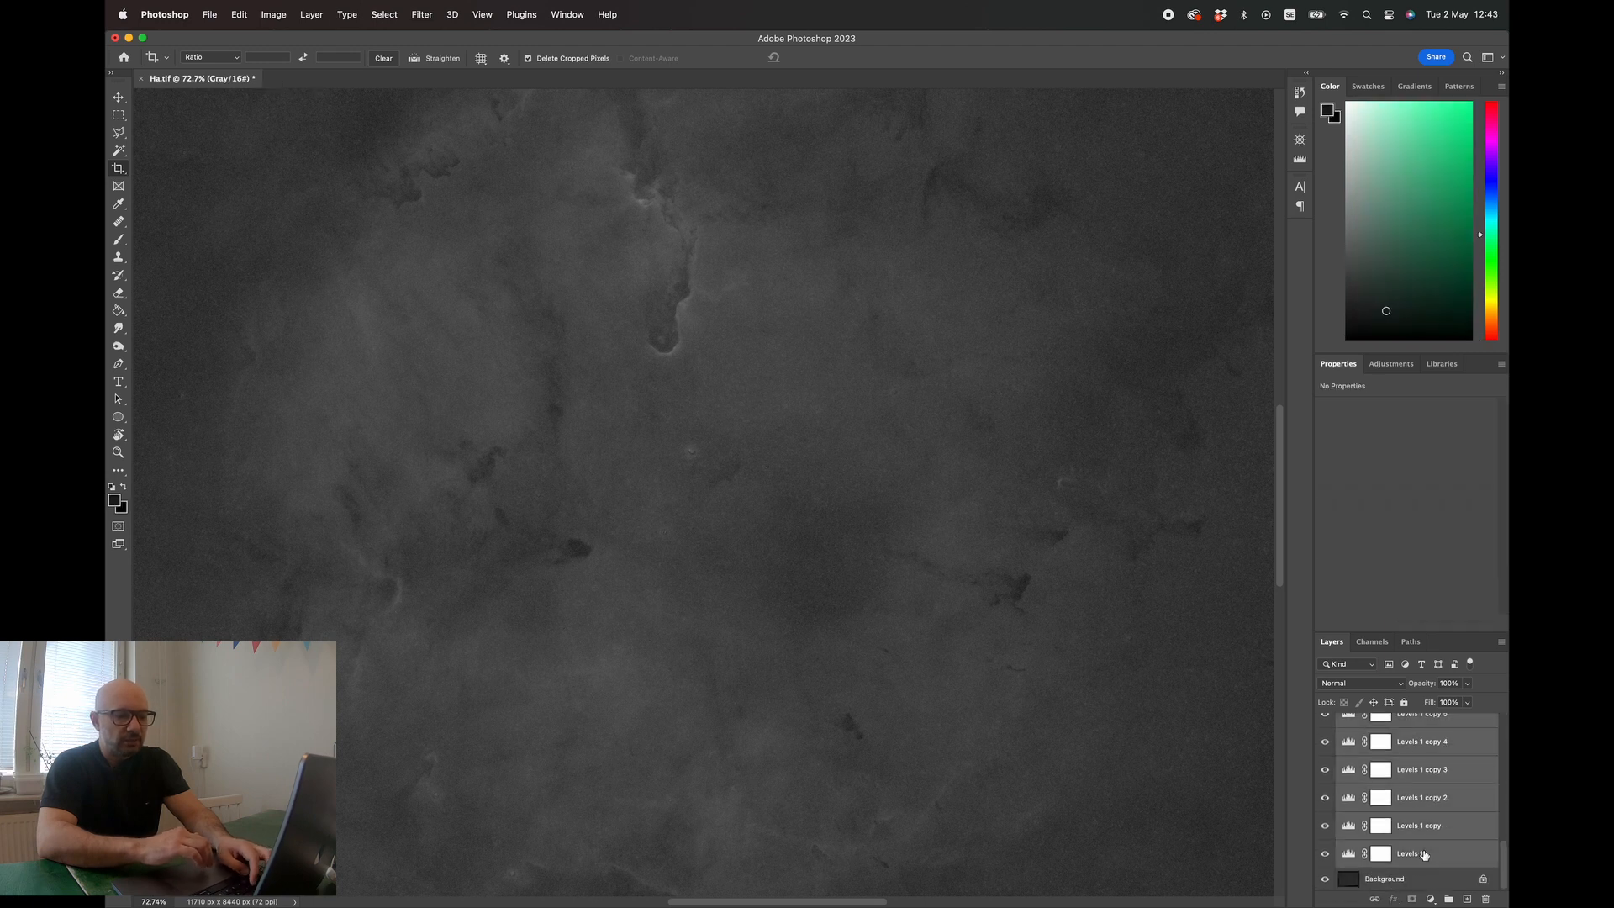
pyautogui.press('super+g')
pyautogui.click(1325, 745)
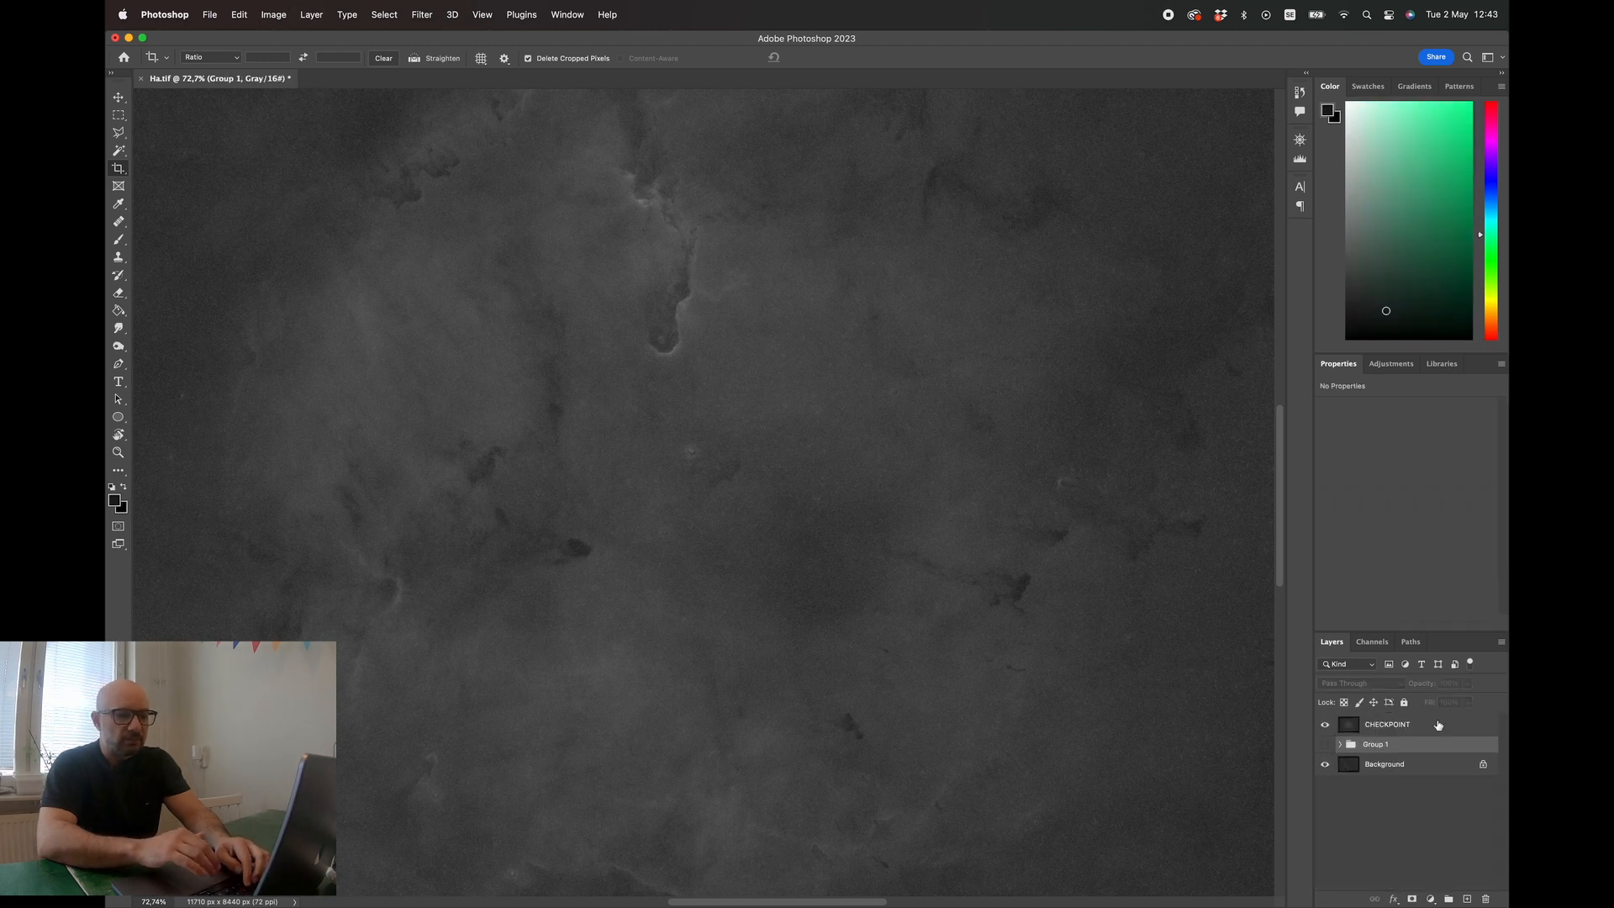
# - Compare the nebula with the CHECKPOINT layer hidden and shown, leaving that layer visible
pyautogui.click(1325, 723)
pyautogui.click(1324, 725)
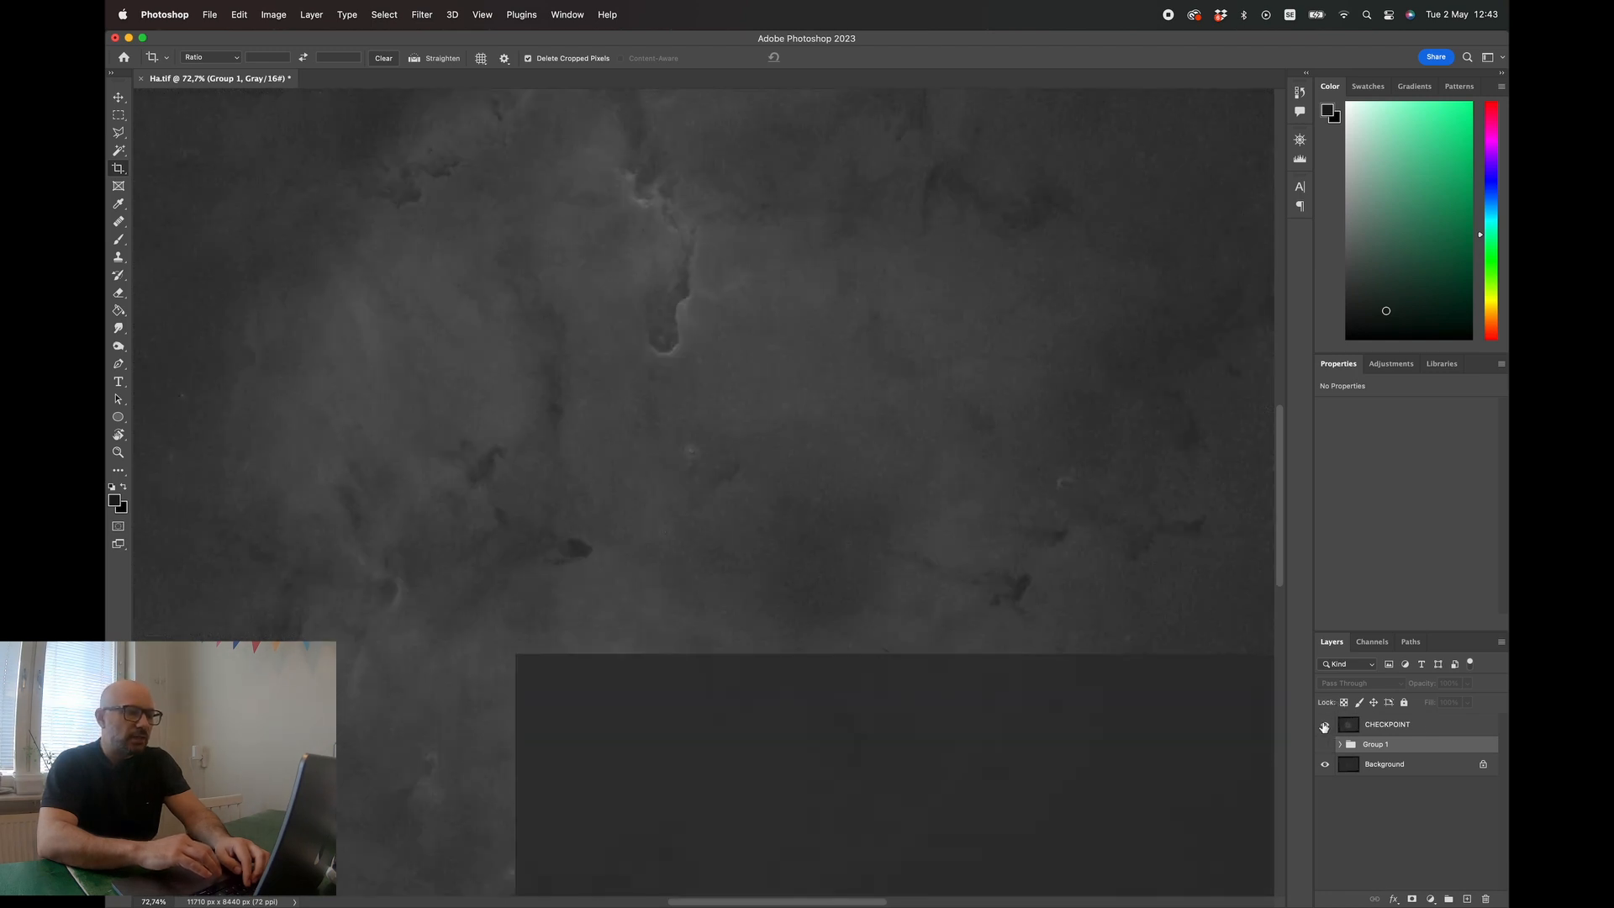
pyautogui.scroll(-5, 928, 617)
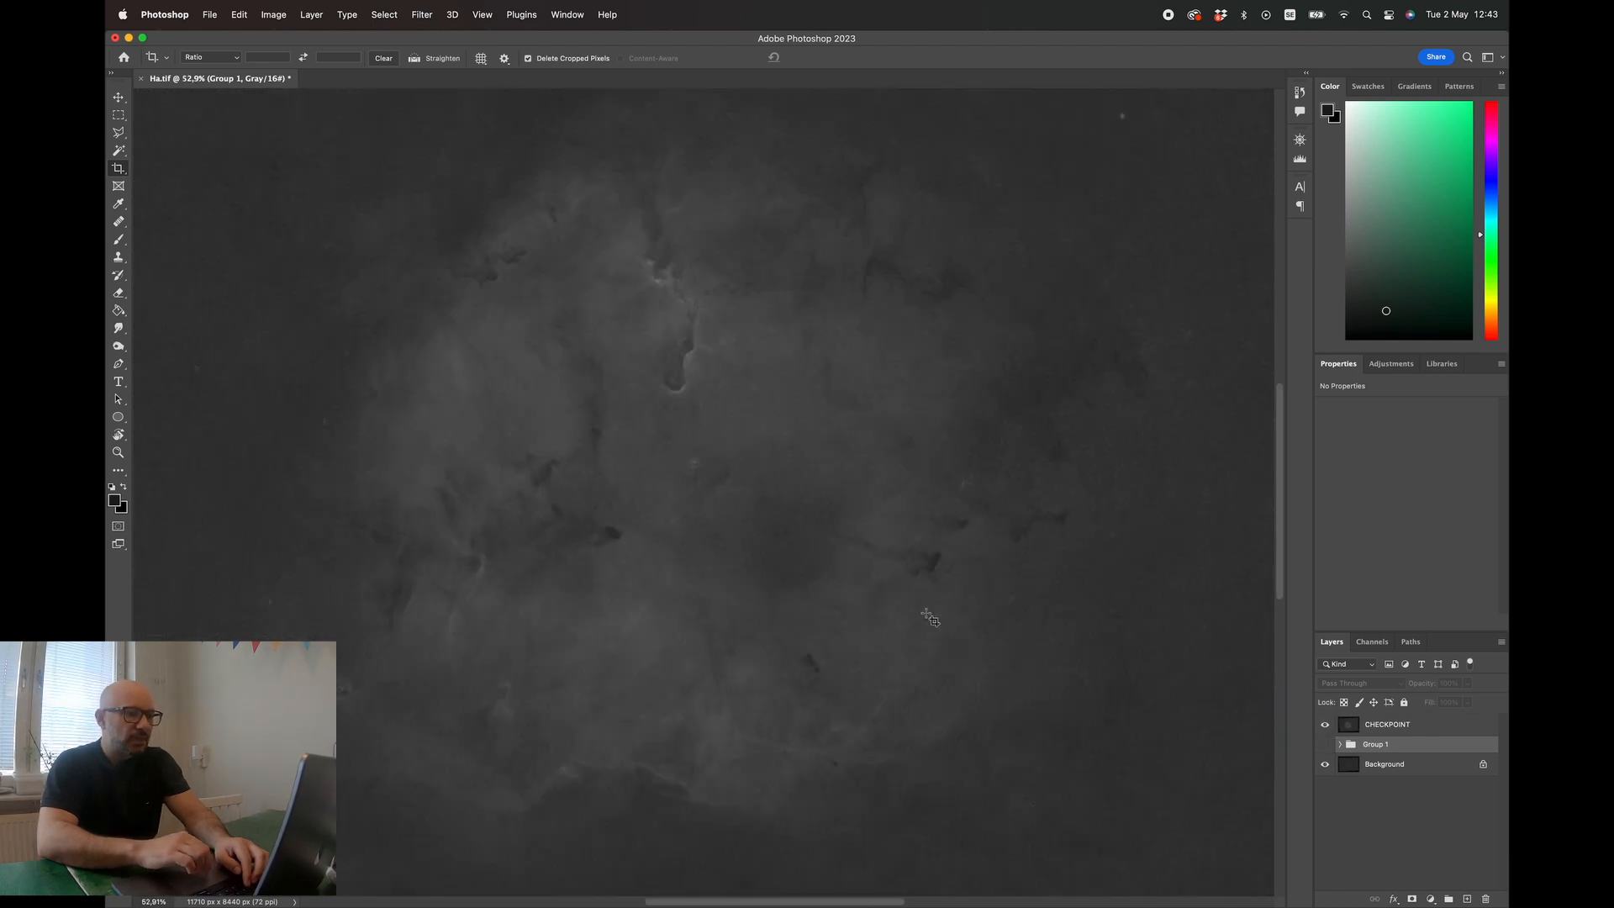
pyautogui.scroll(3, 941, 592)
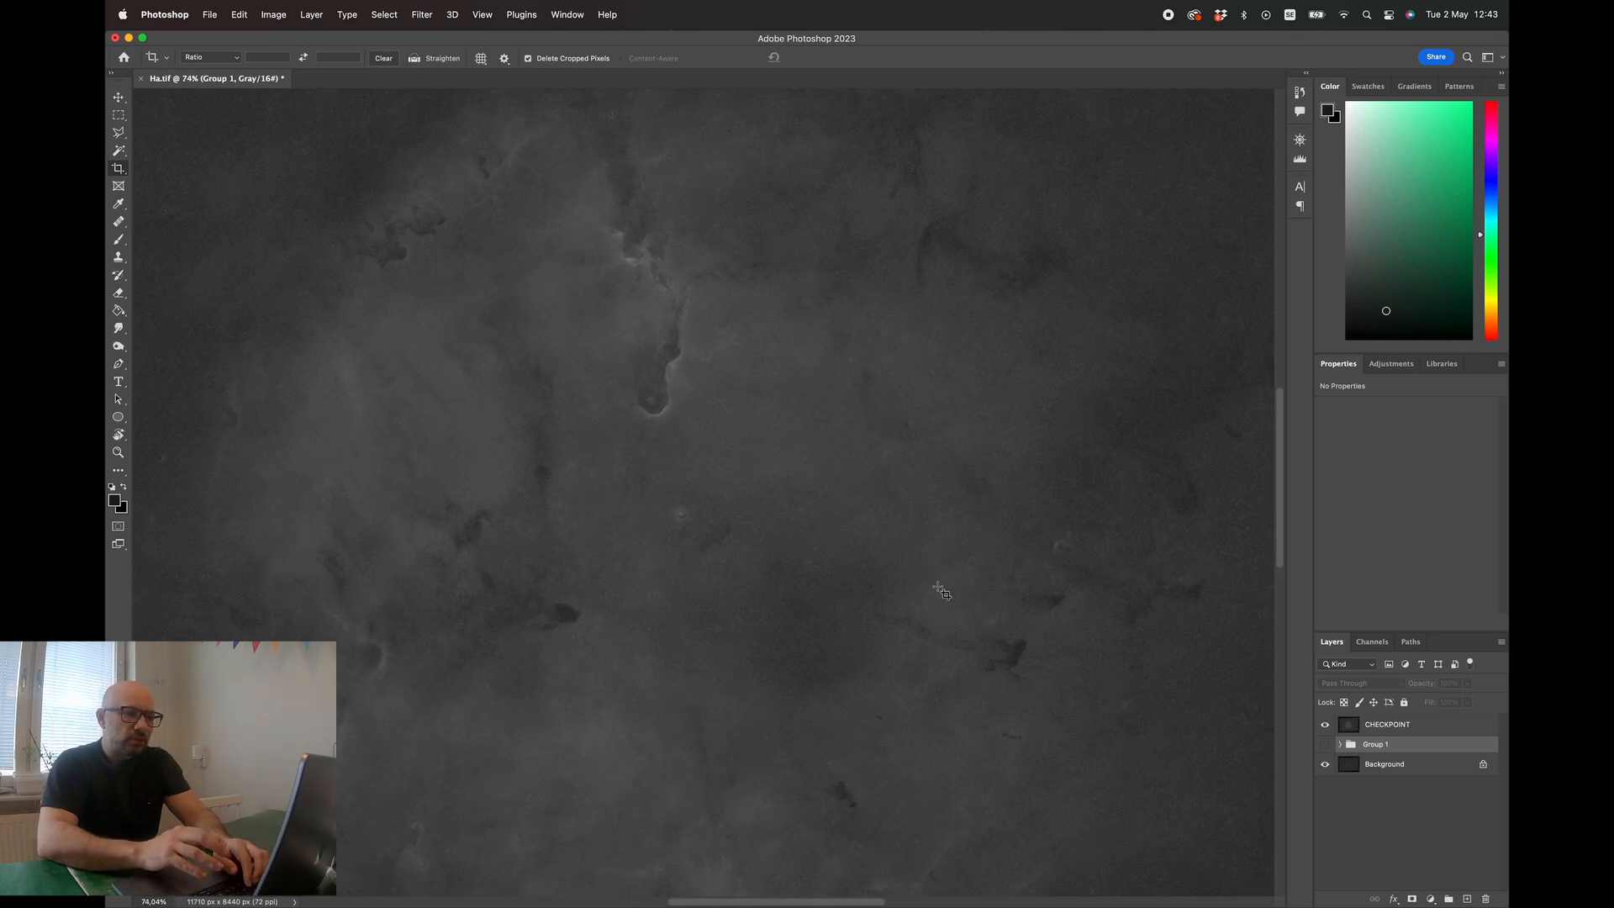
# - Open the Camera Raw filter on the CHECKPOINT layer and set Contrast to +25
pyautogui.click(1401, 726)
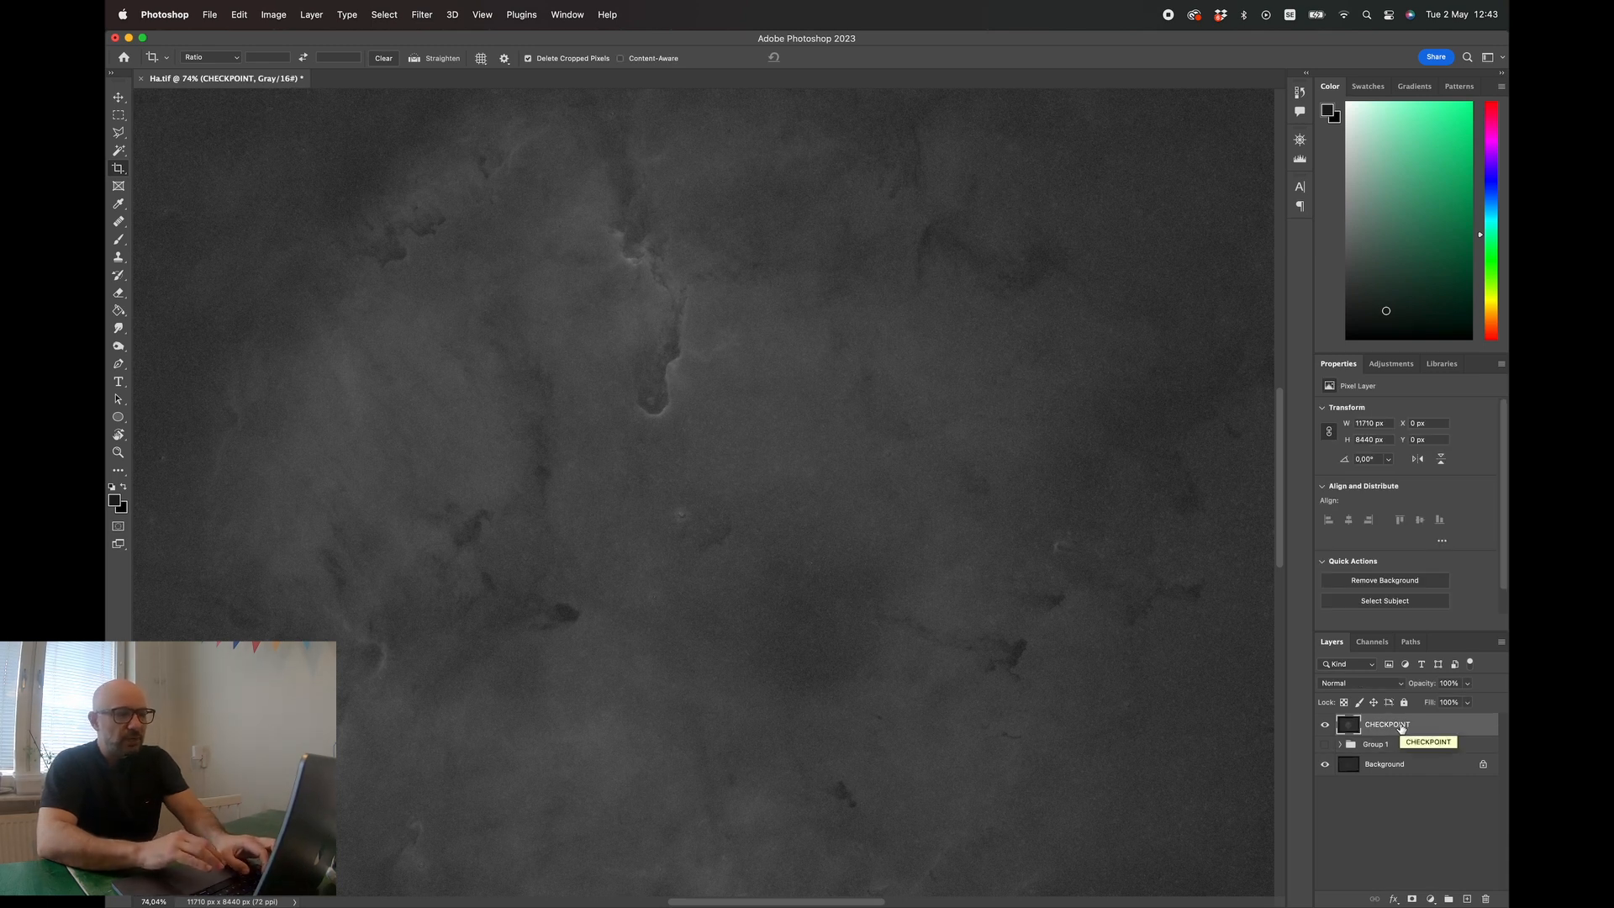
pyautogui.press('super+shift+a')
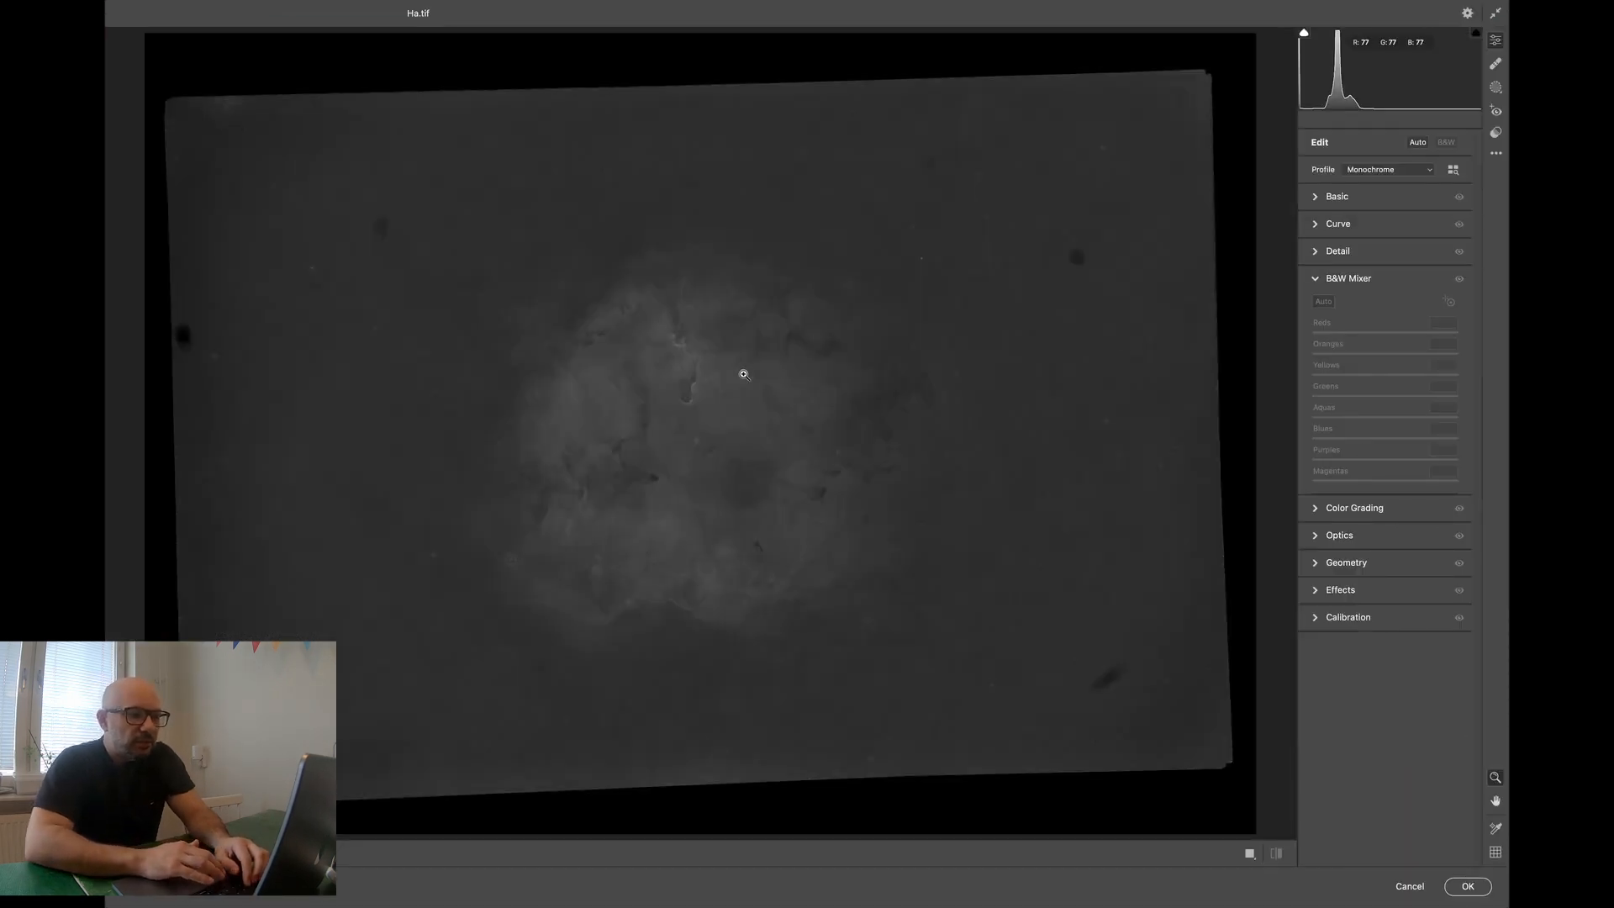
pyautogui.click(791, 371)
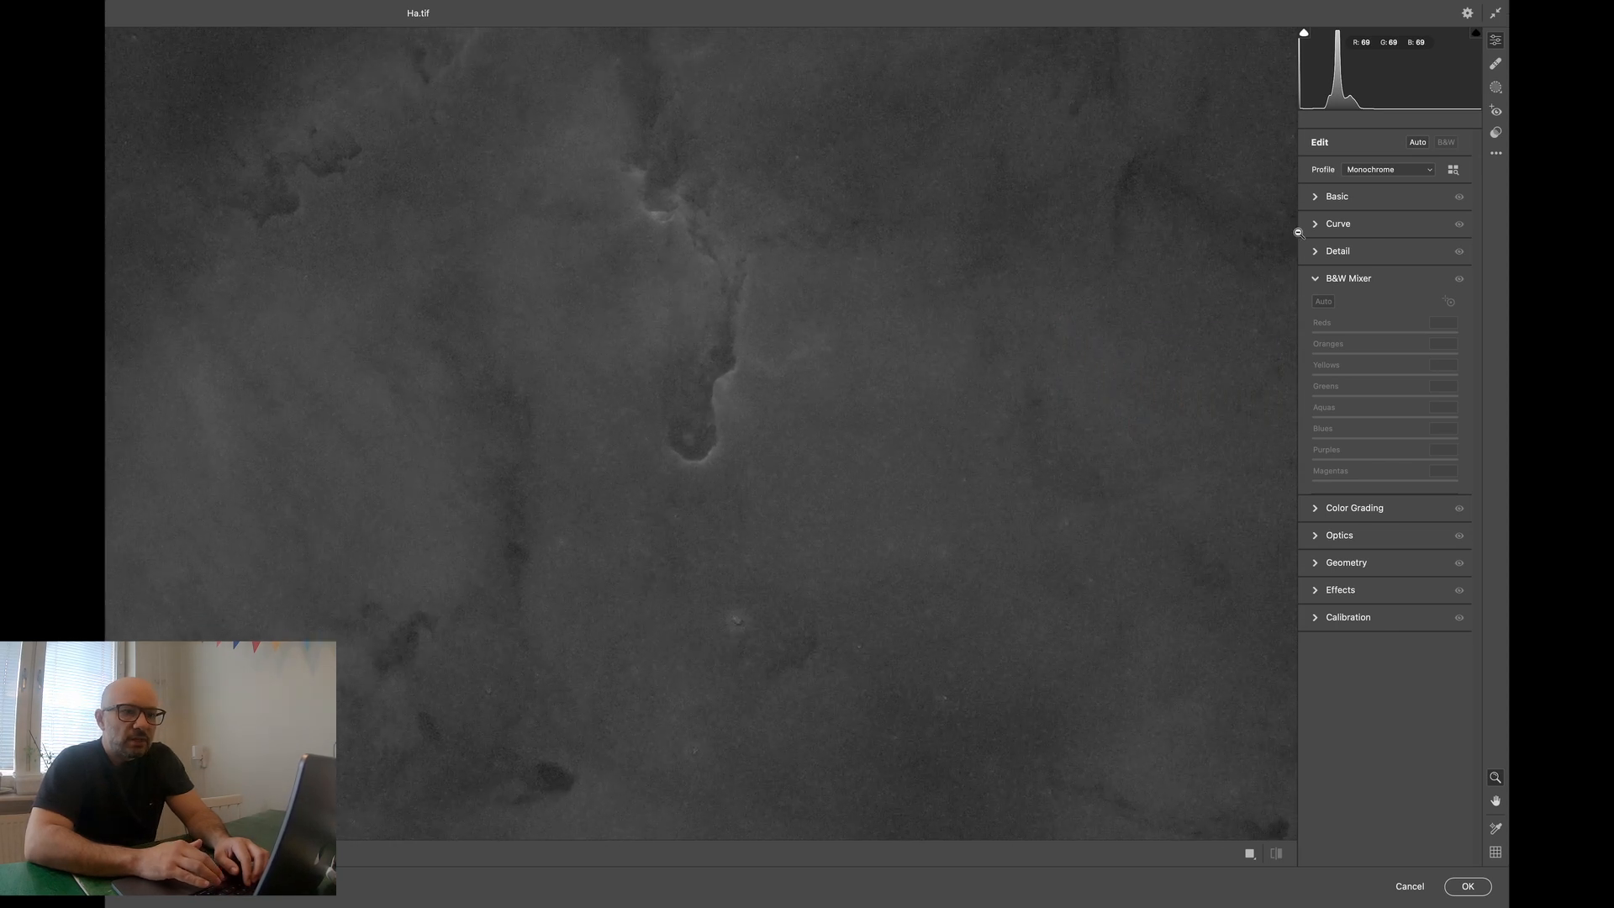
pyautogui.click(1314, 200)
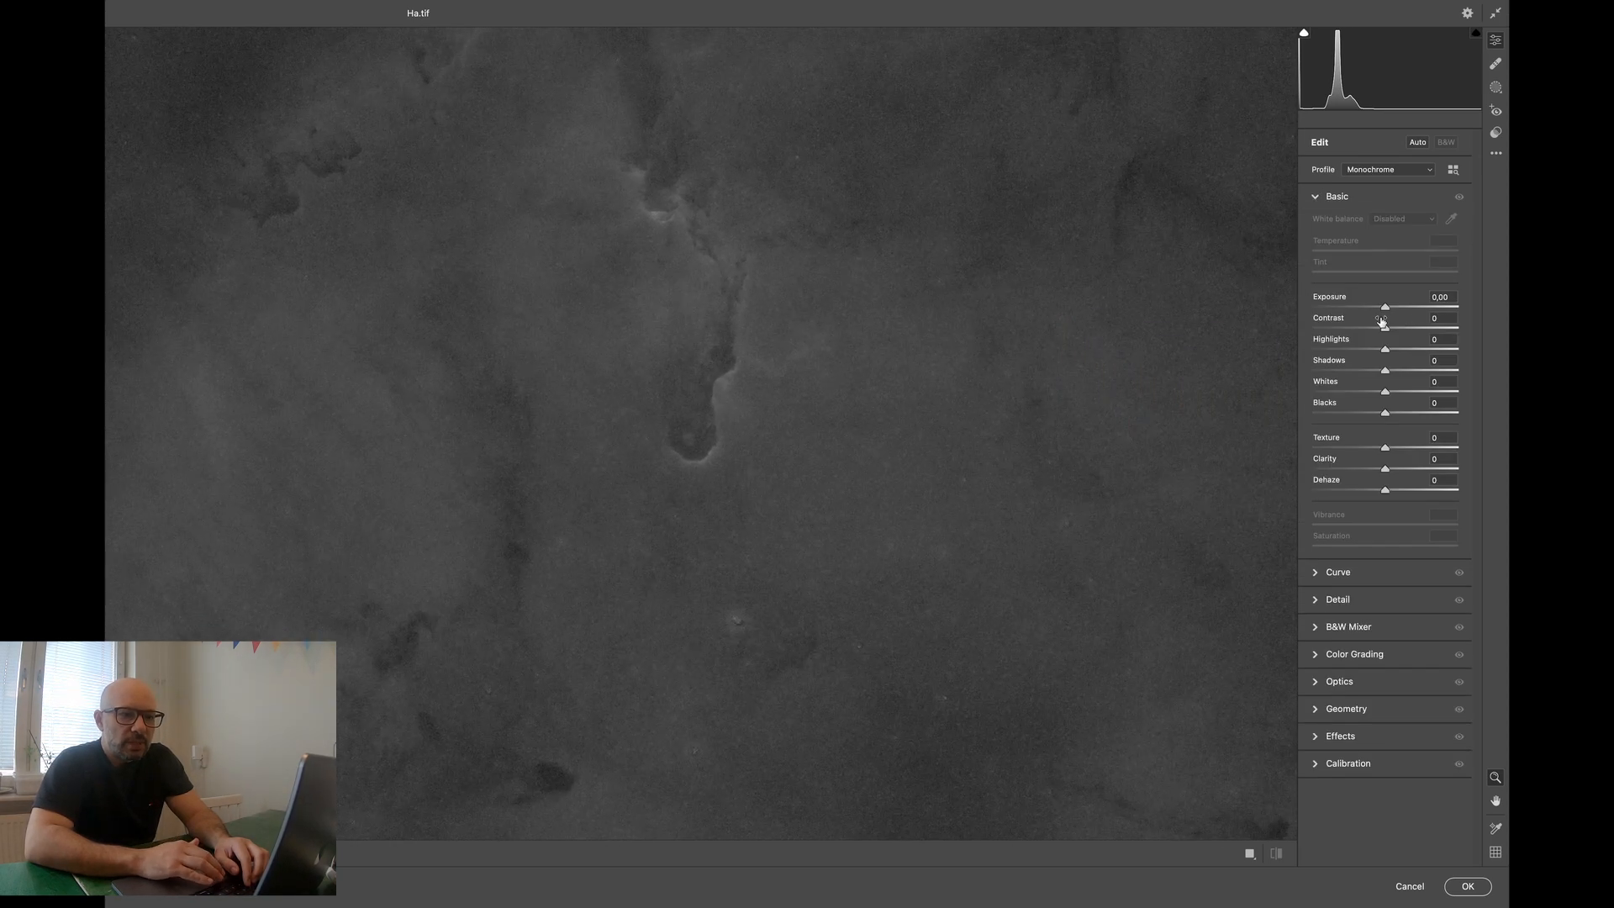
pyautogui.moveTo(1385, 331); pyautogui.dragTo(1403, 329)
pyautogui.click(898, 335)
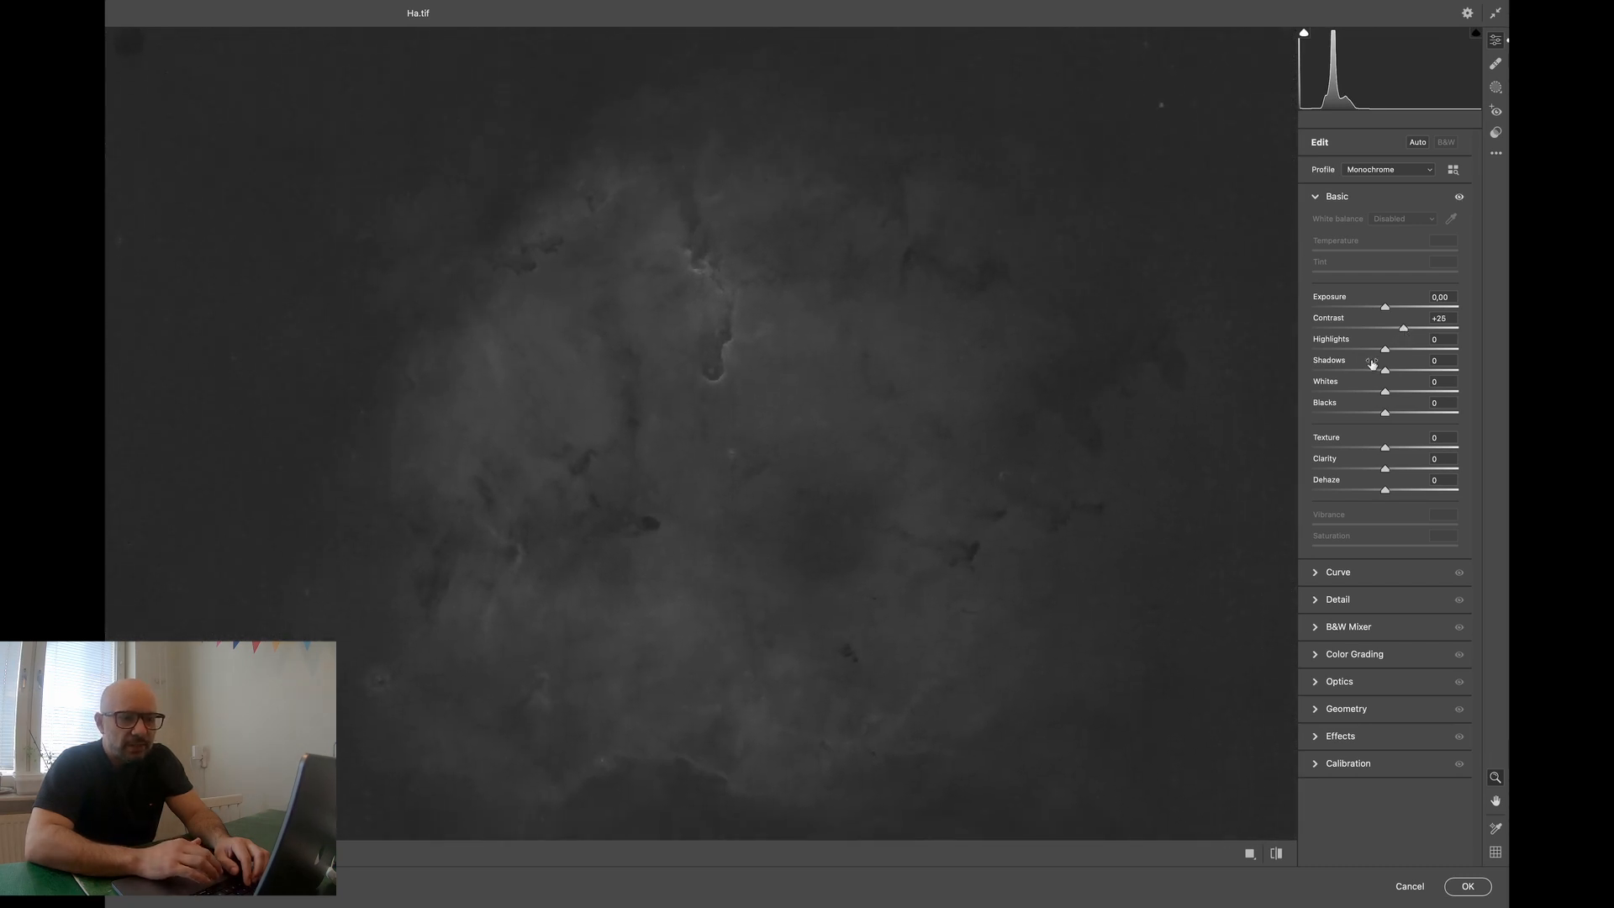
# - Set Shadows to -21 and Dehaze to +8, lower Blacks slightly, raise Whites, and apply the Camera Raw filter
pyautogui.moveTo(1386, 371); pyautogui.dragTo(1371, 373)
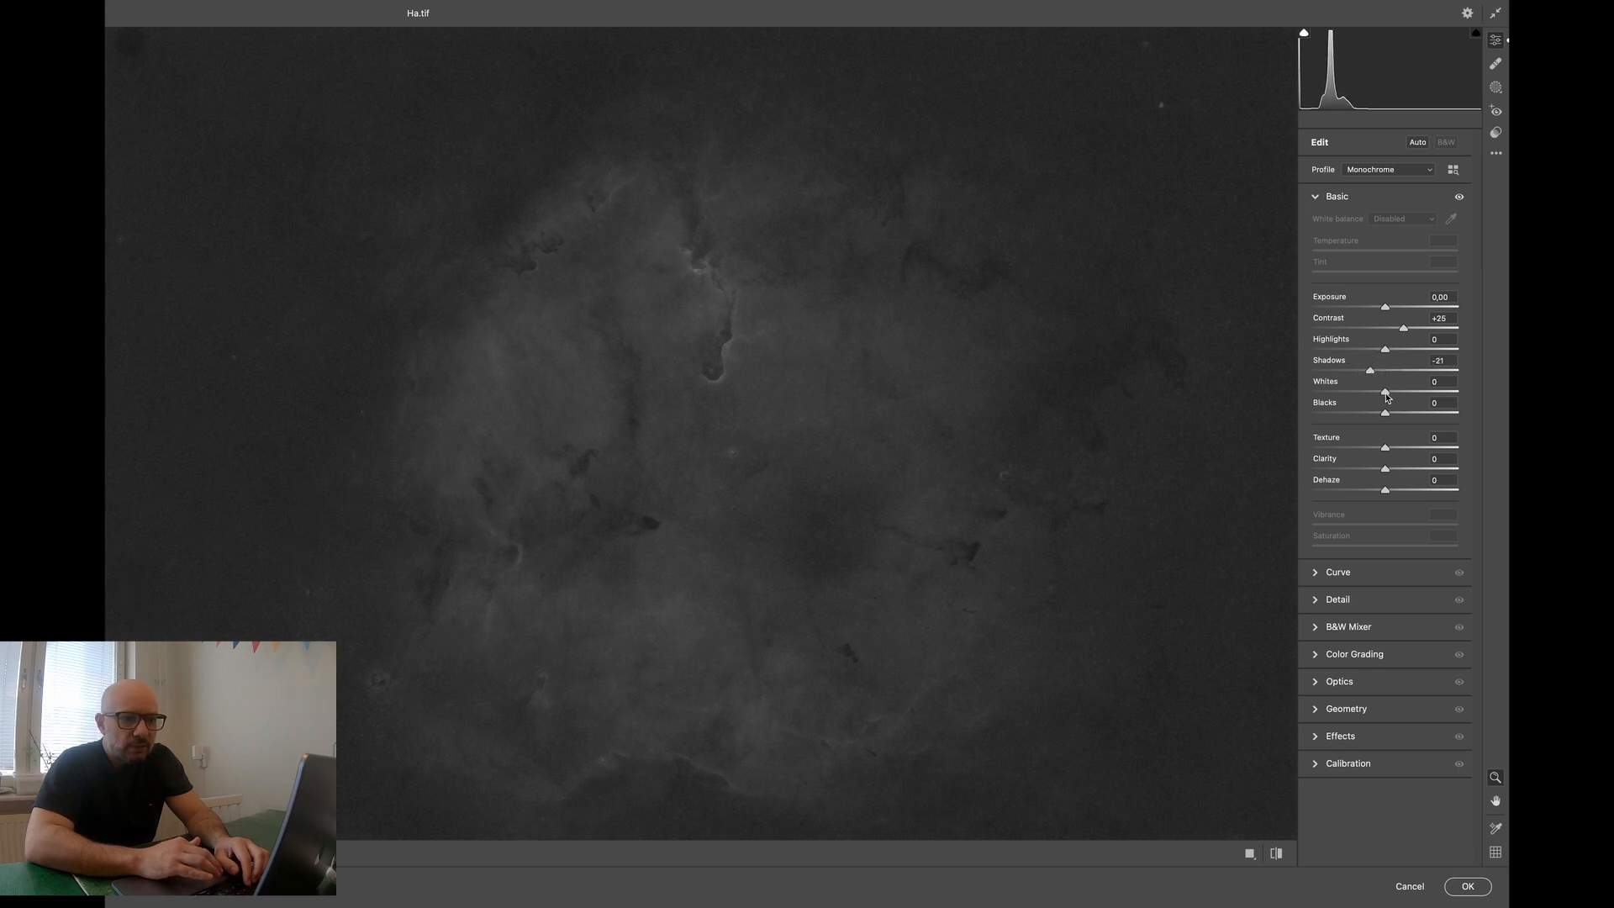
pyautogui.moveTo(1386, 415); pyautogui.dragTo(1383, 417)
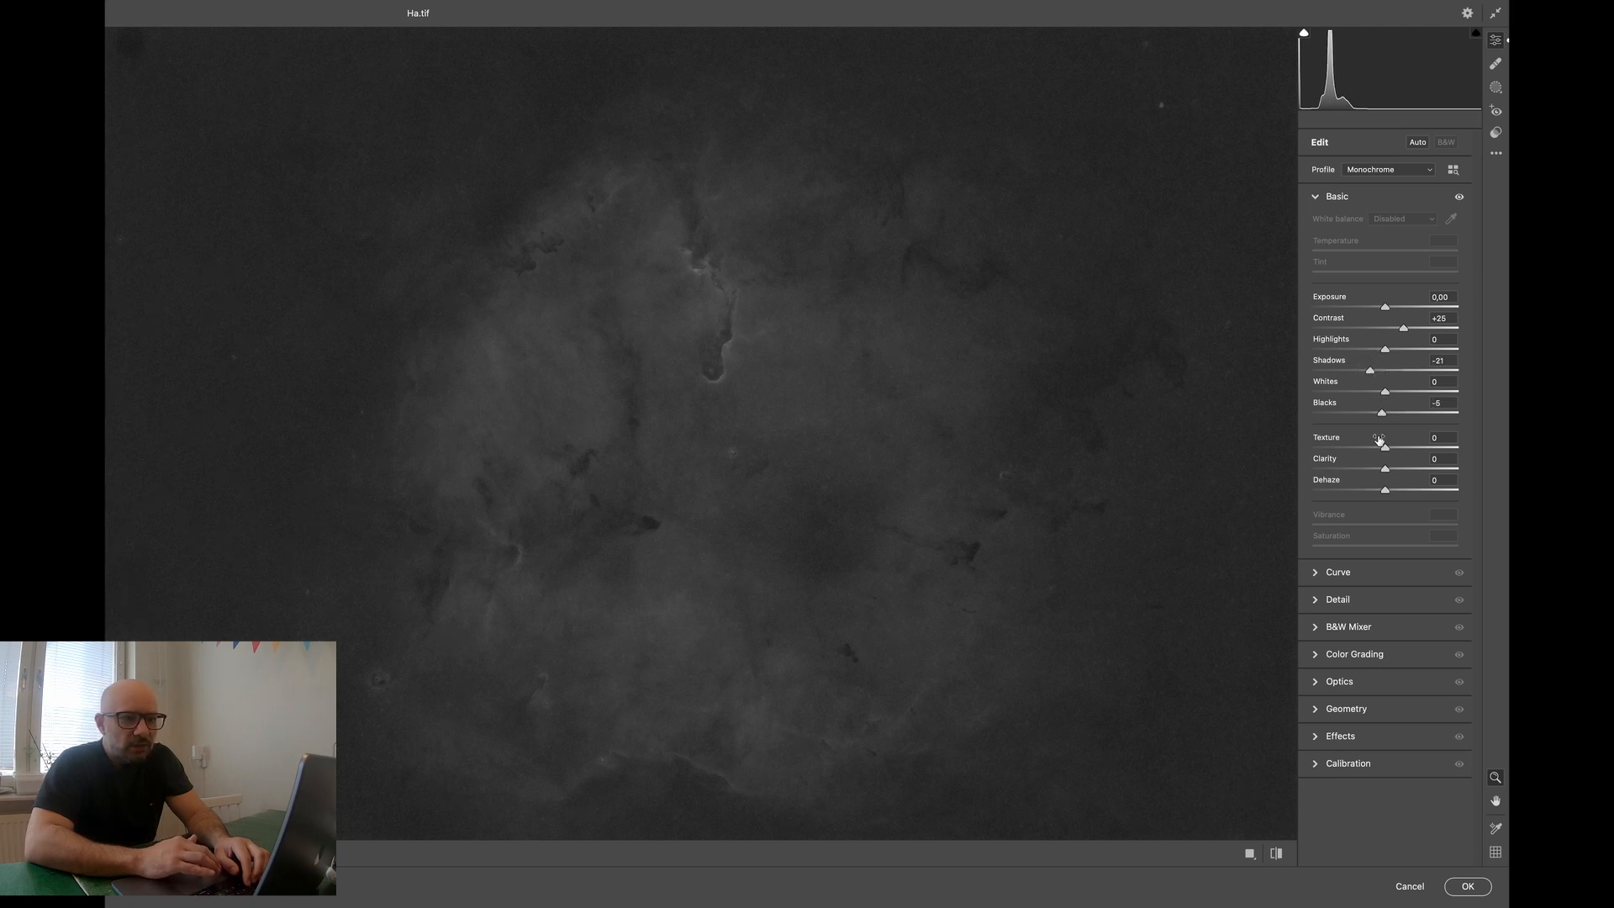
pyautogui.moveTo(1386, 494); pyautogui.dragTo(1392, 493)
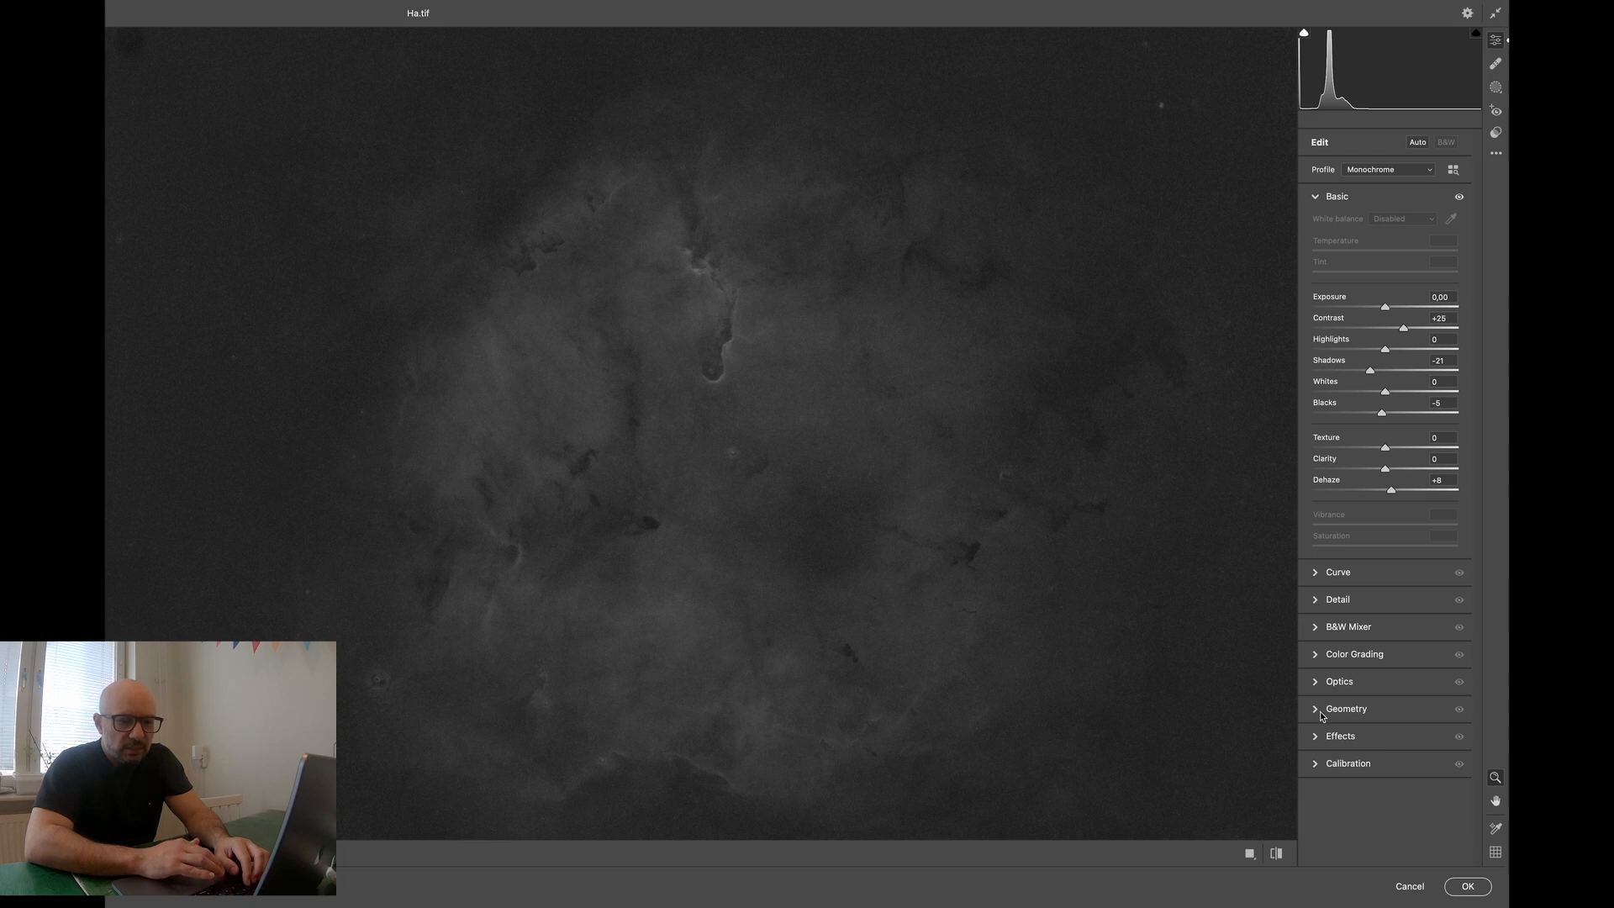
pyautogui.moveTo(1386, 395); pyautogui.dragTo(1399, 397)
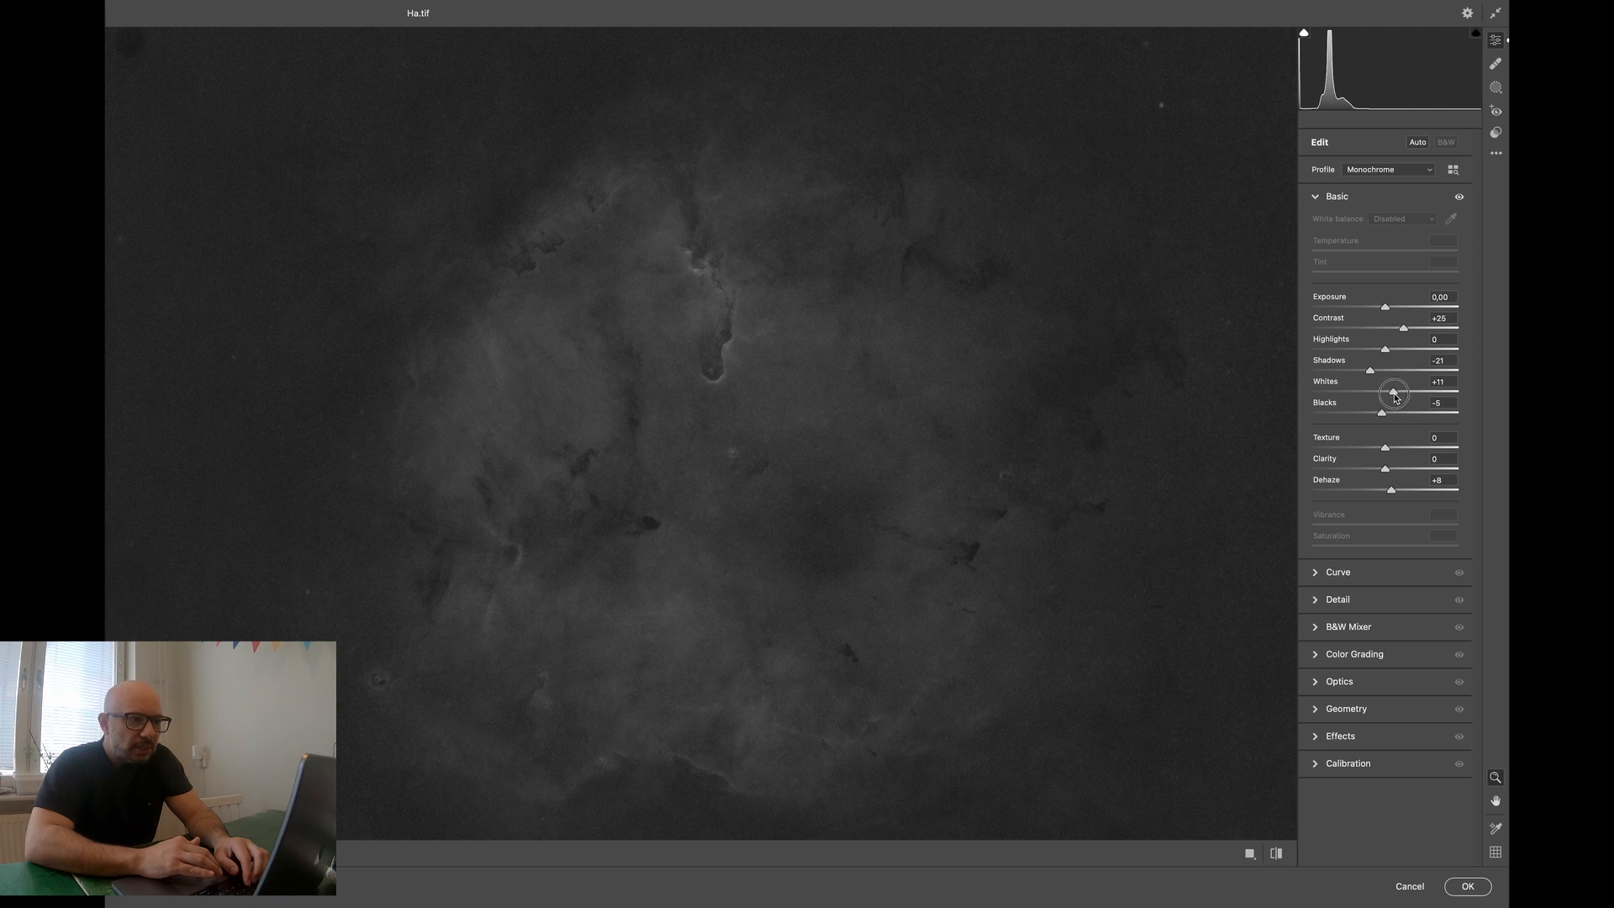
pyautogui.click(1462, 887)
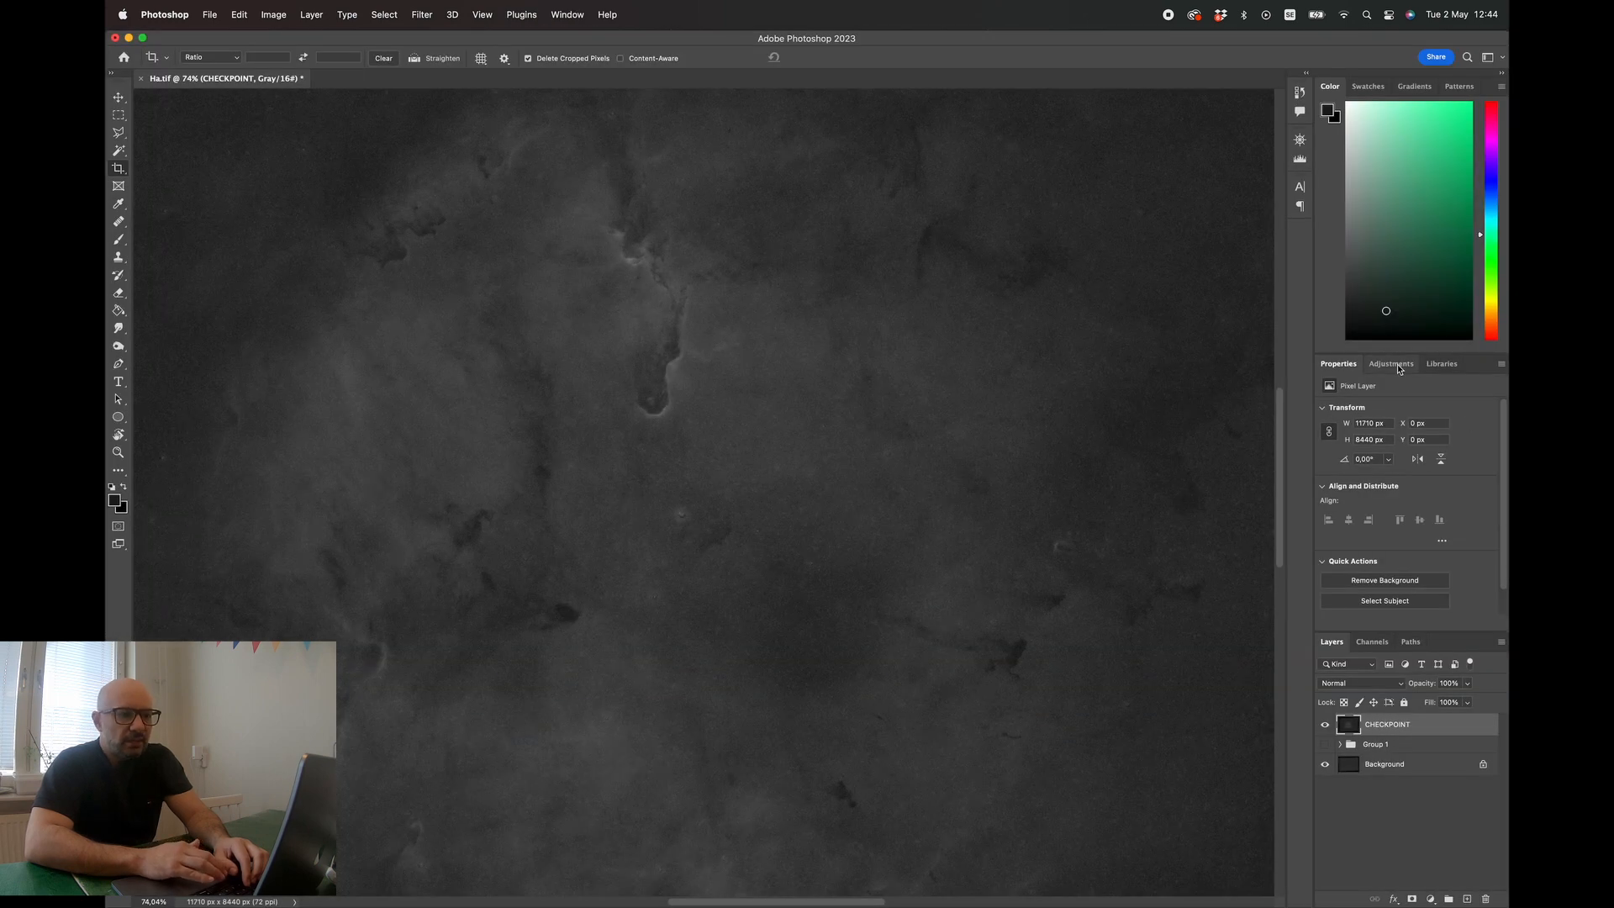
# - Add a Curves adjustment with a slightly lowered midpoint and input 87 mapped to output 85, and merge it with the CHECKPOINT layer
pyautogui.click(1396, 365)
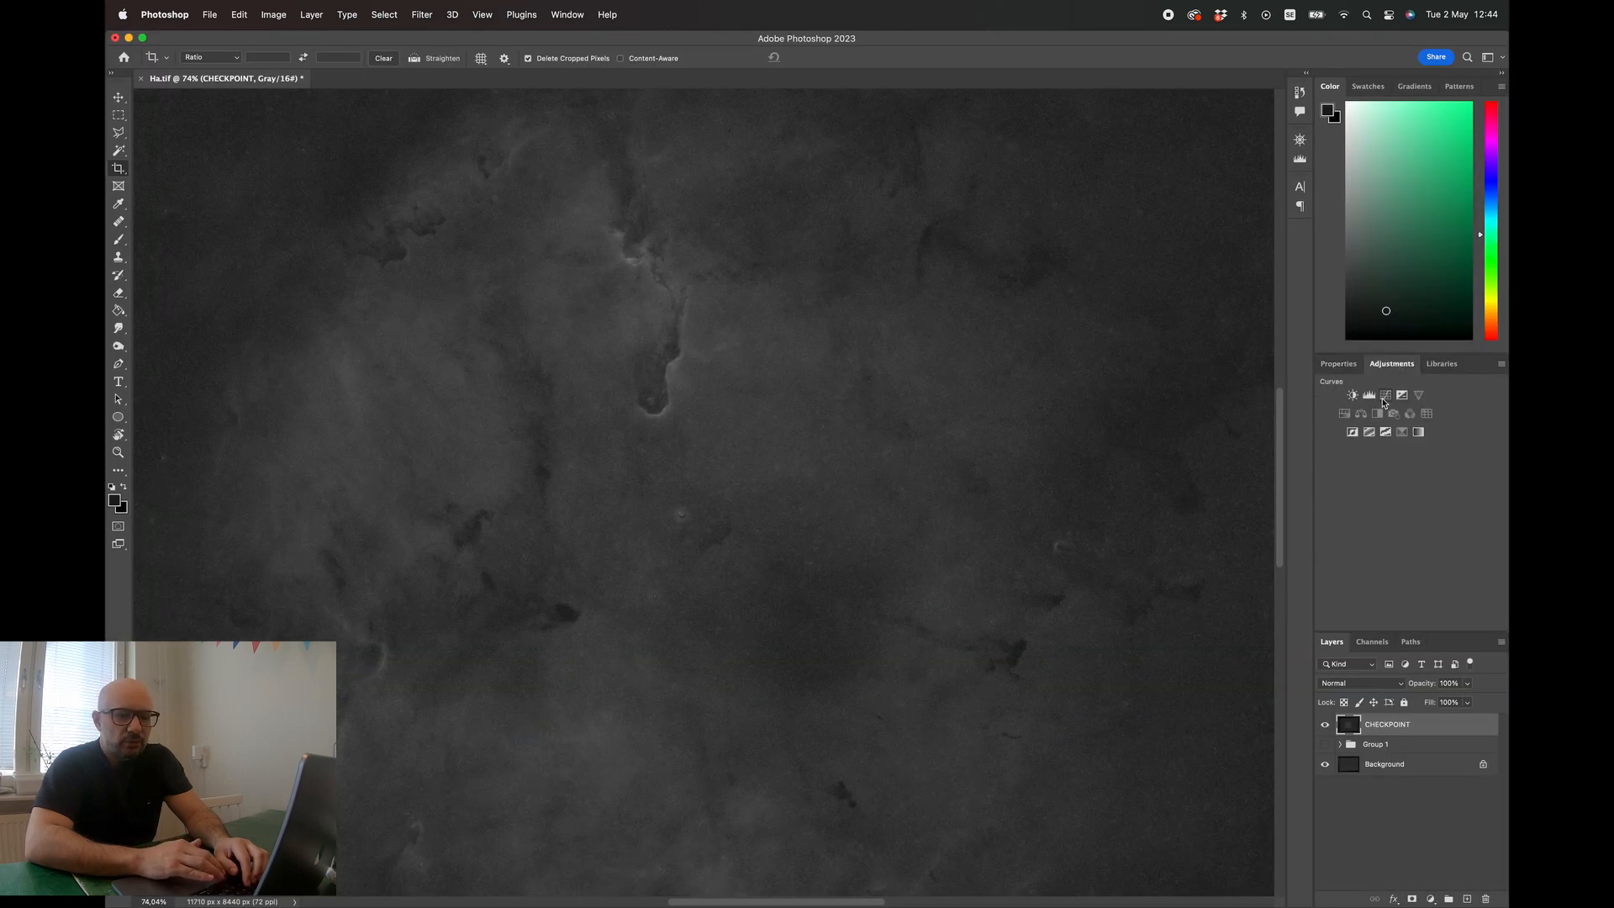
pyautogui.click(1387, 396)
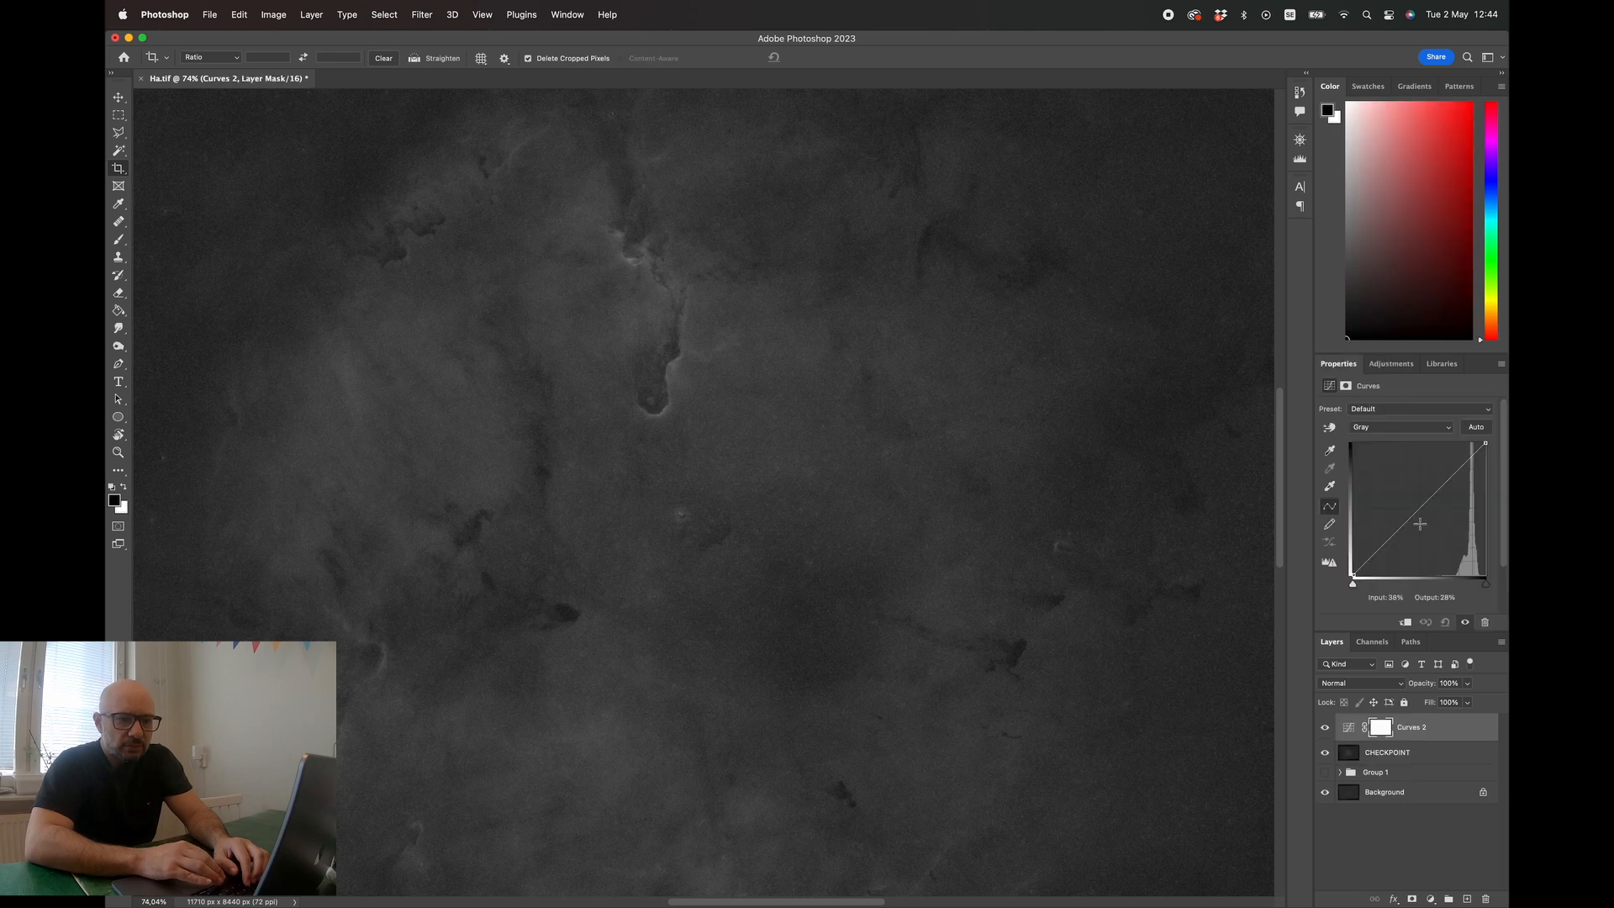
pyautogui.moveTo(1422, 505); pyautogui.dragTo(1468, 462)
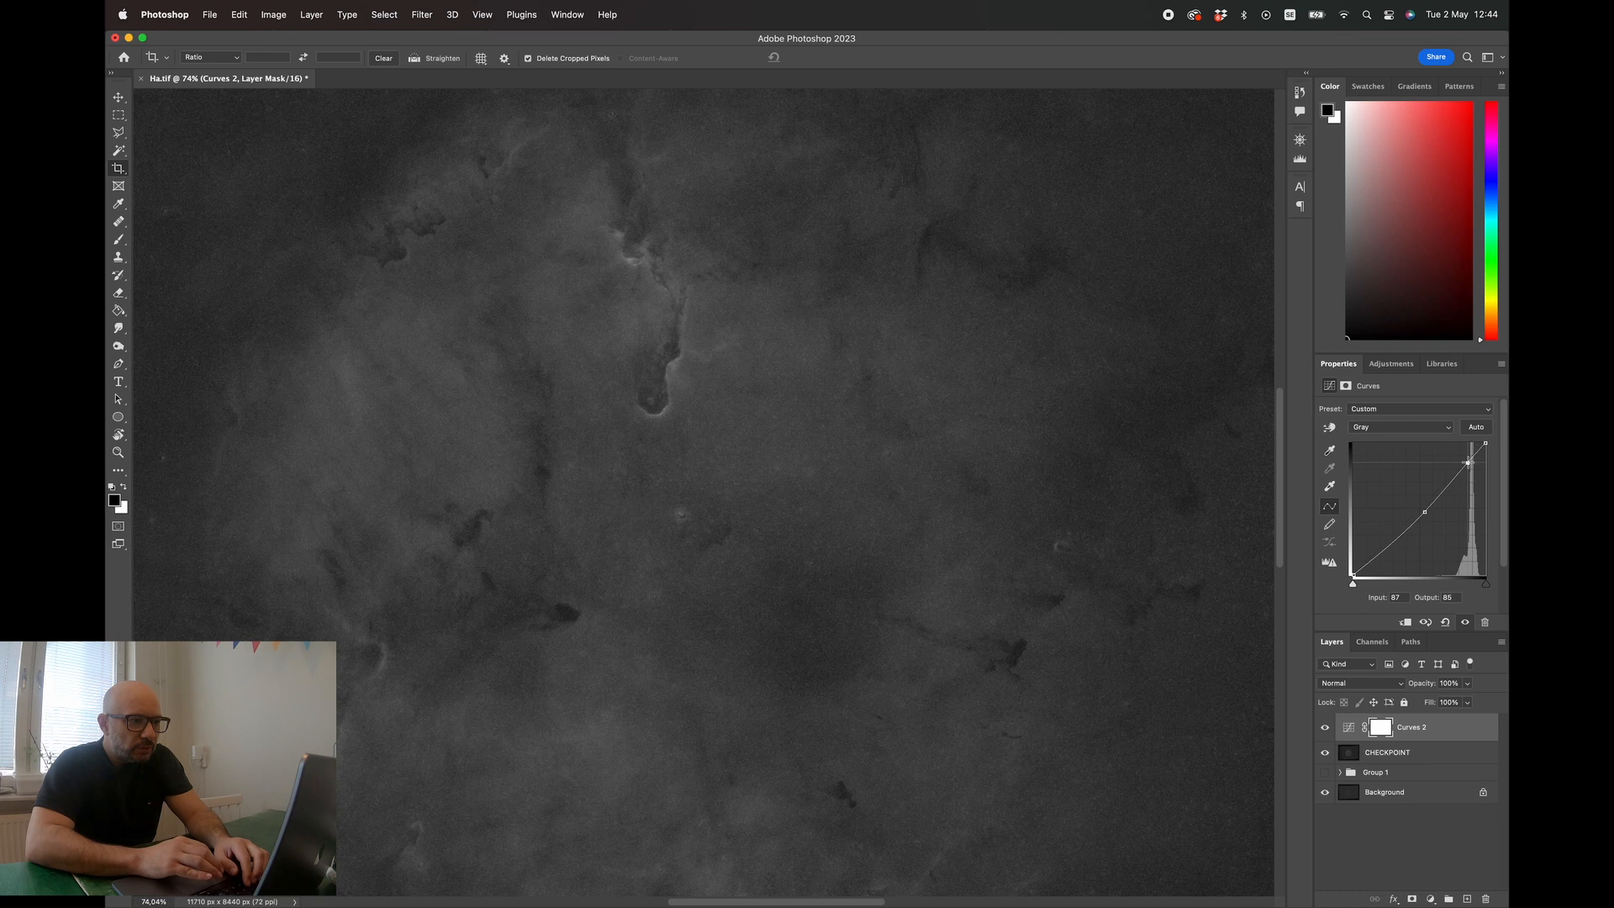
pyautogui.keyDown('shift'); pyautogui.click(1417, 751); pyautogui.keyUp('shift')
pyautogui.press('super+e')
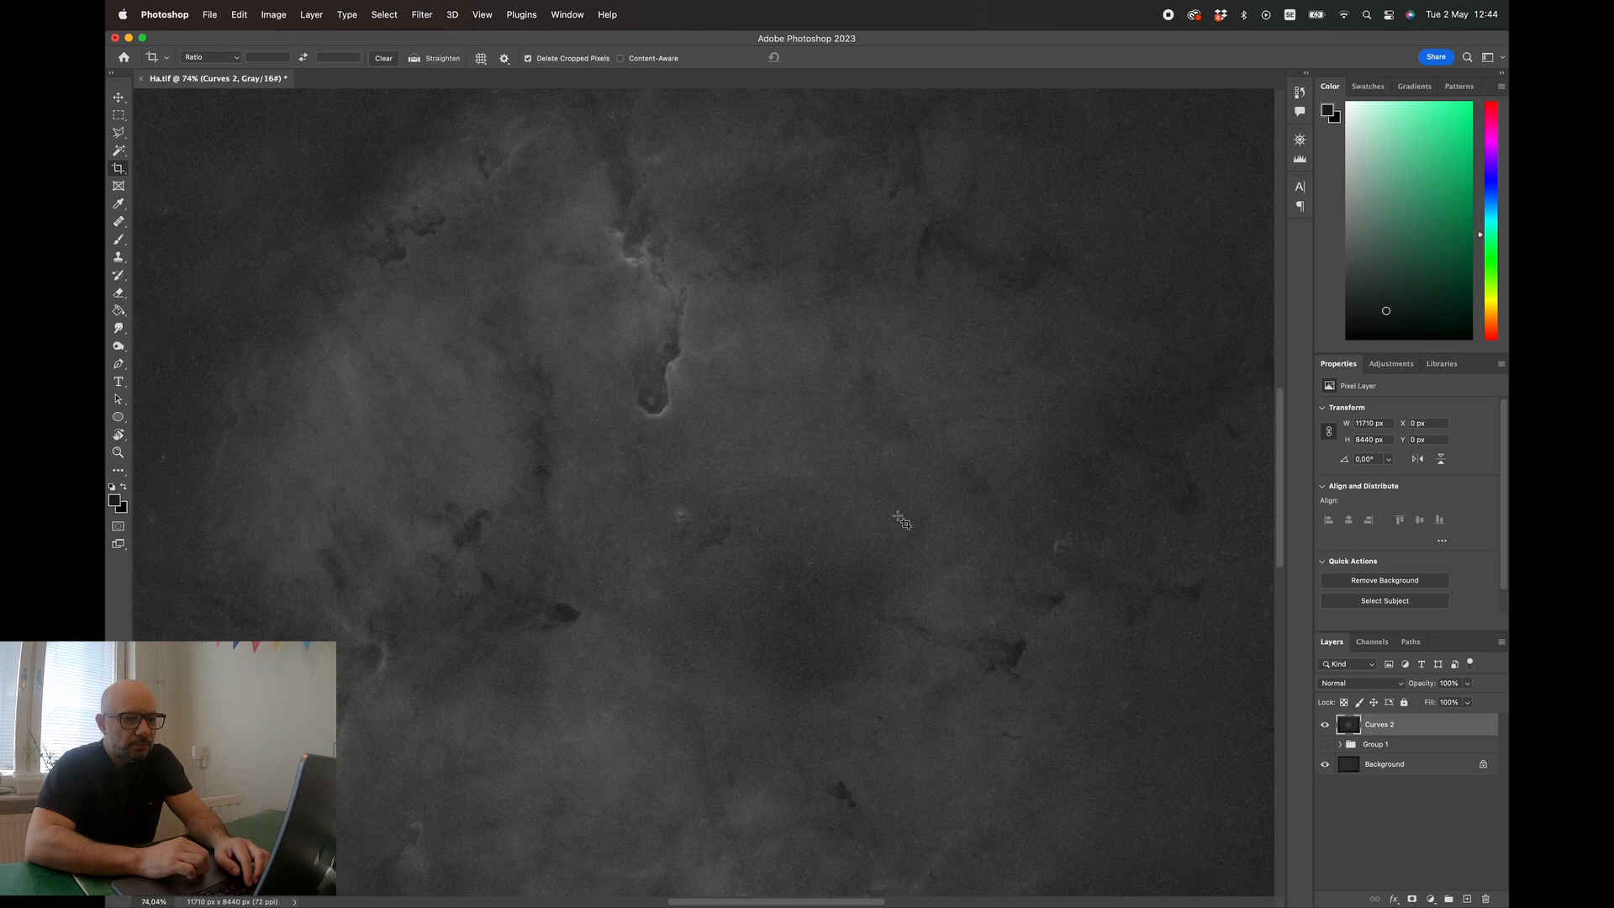
# - Inspect the merged image around the bright-edged dark pillar and across the whole nebula for contrast and noise
pyautogui.scroll(-3, 900, 519)
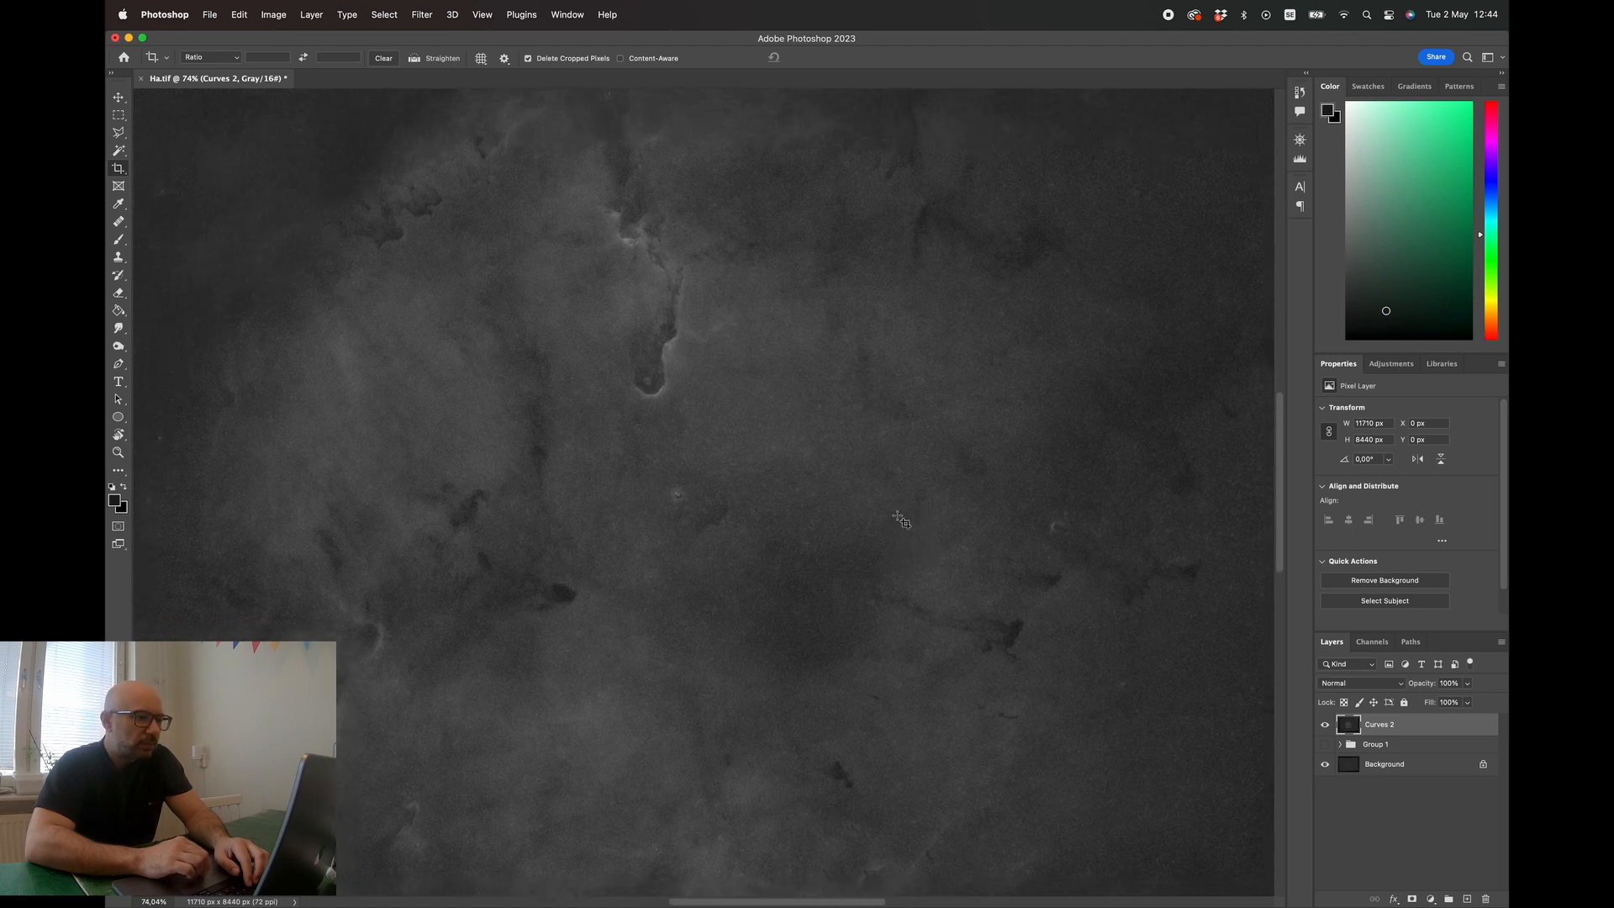
pyautogui.scroll(2, 899, 520)
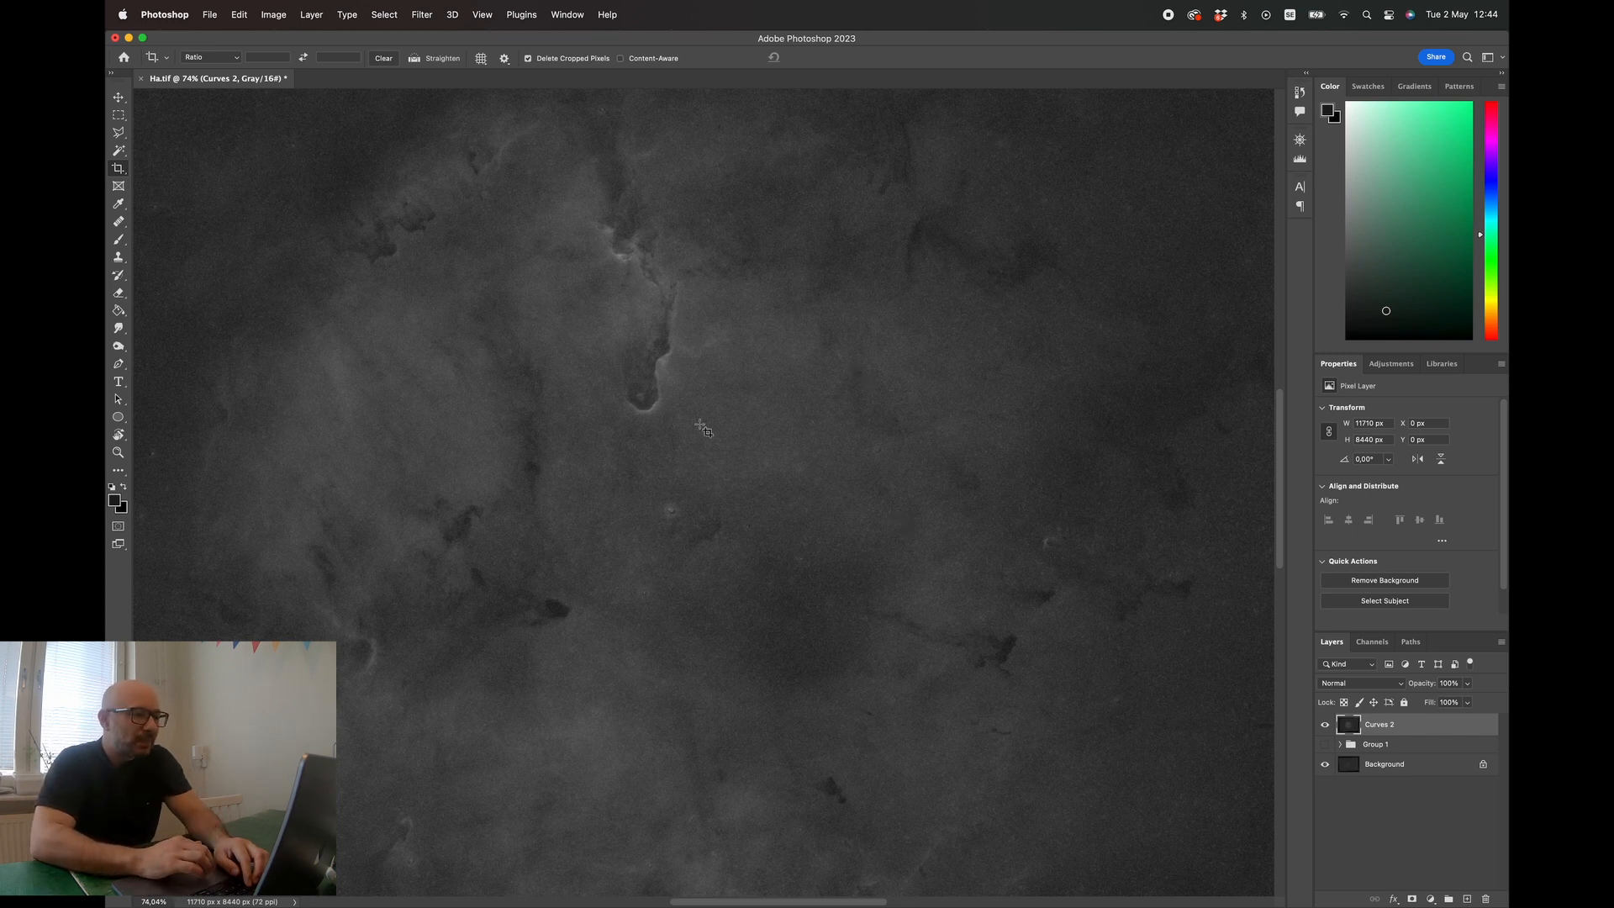
pyautogui.scroll(1, 732, 429)
pyautogui.scroll(-1, 732, 429)
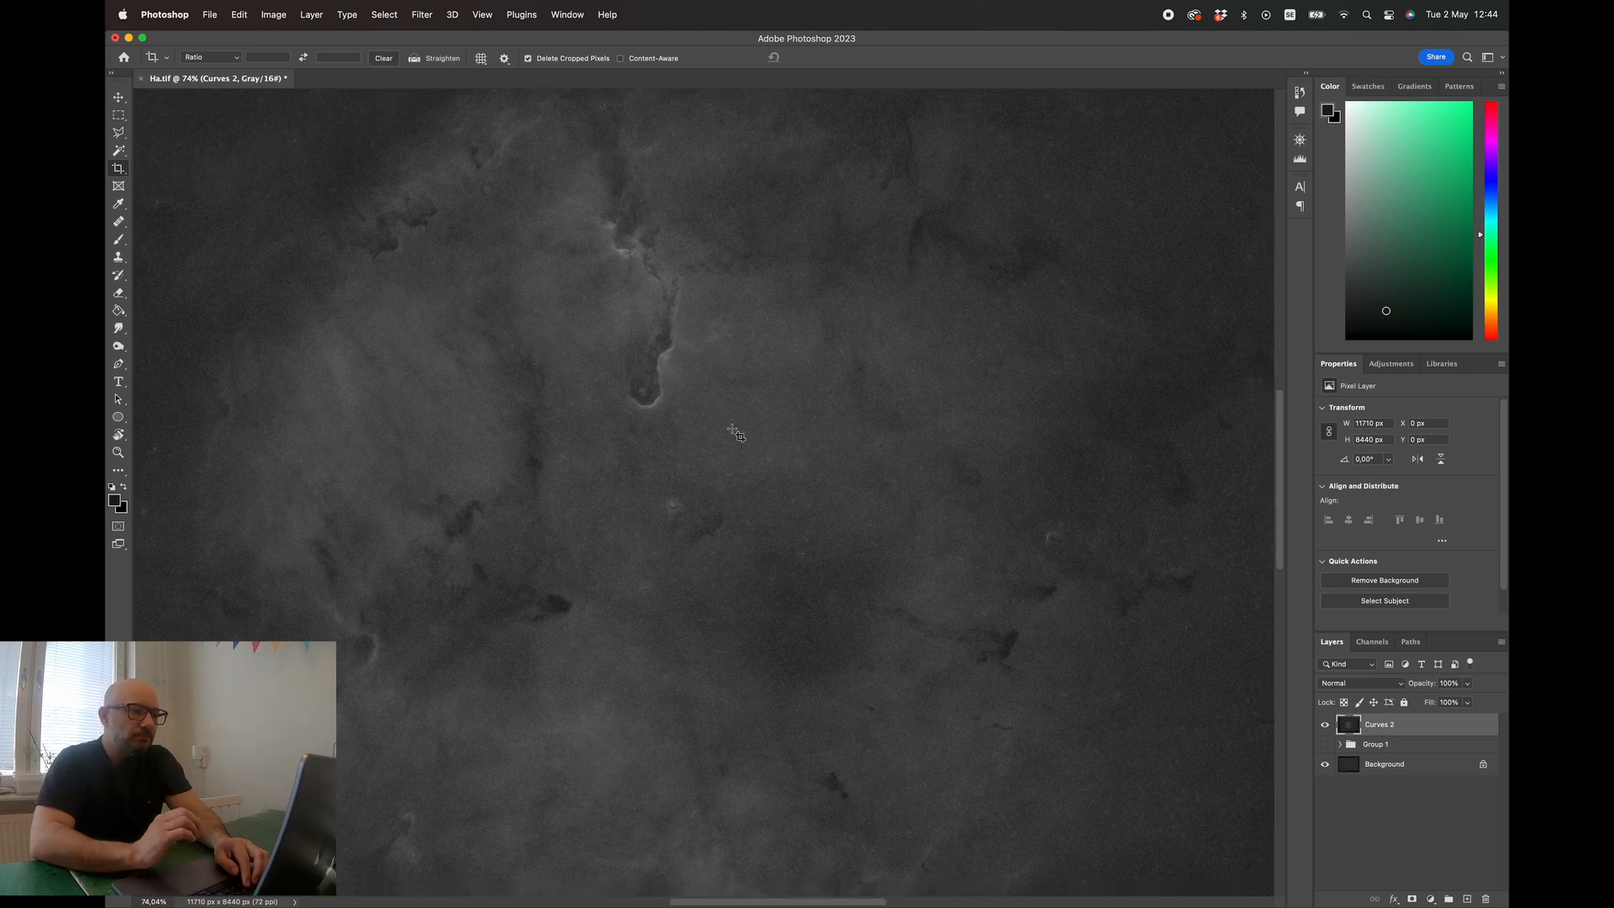
pyautogui.scroll(3, 628, 286)
pyautogui.scroll(-3, 632, 290)
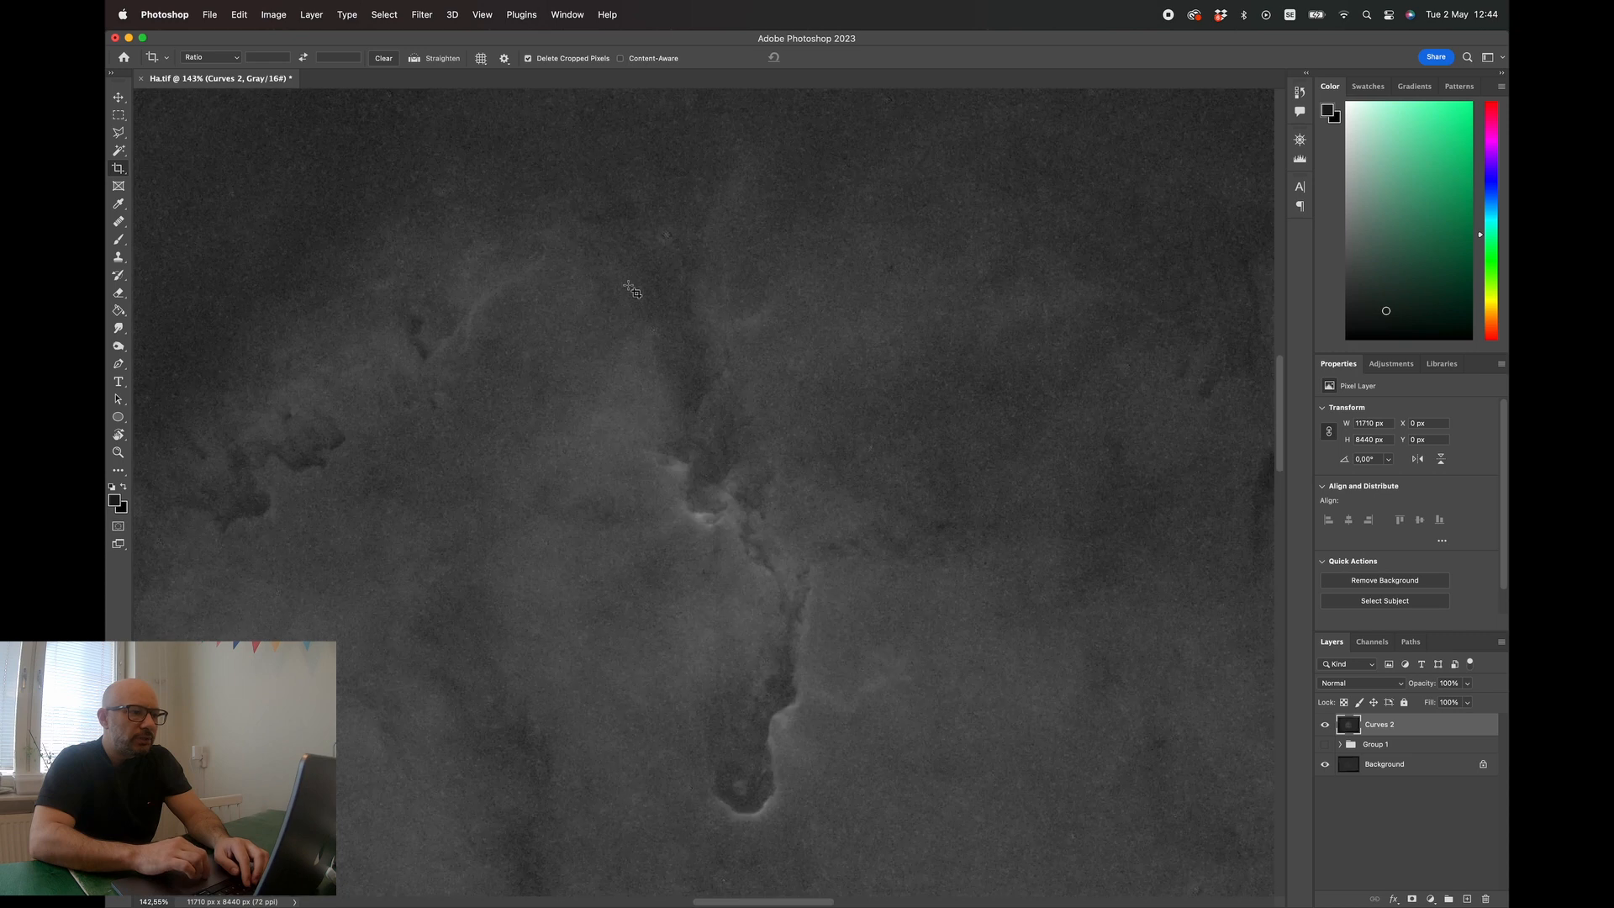
pyautogui.scroll(-3, 633, 290)
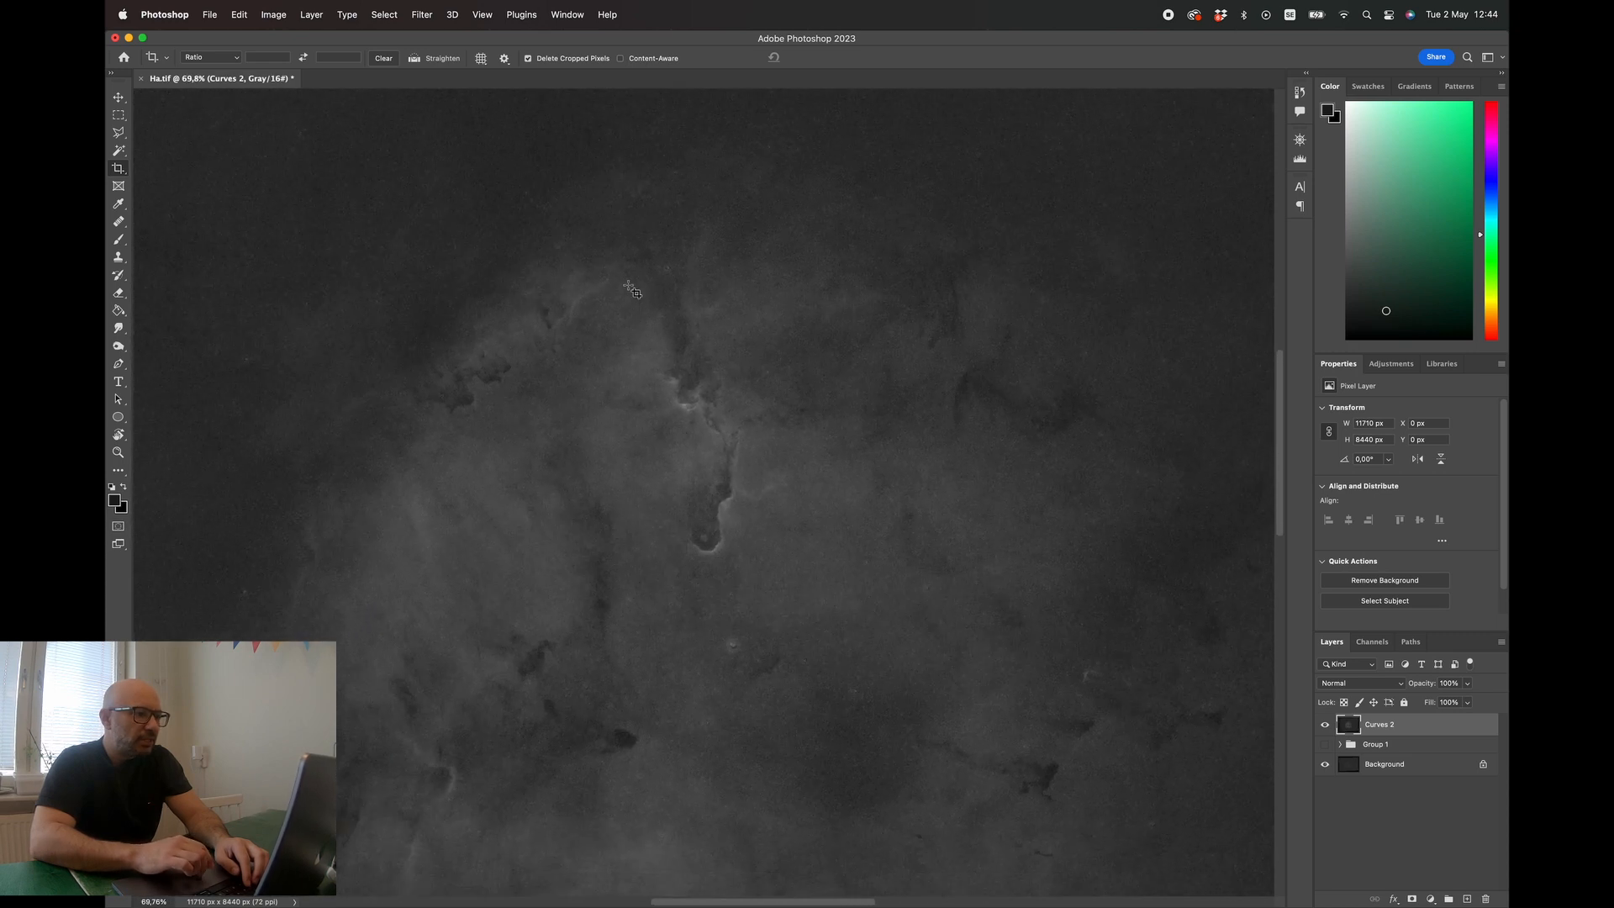
pyautogui.scroll(3, 632, 290)
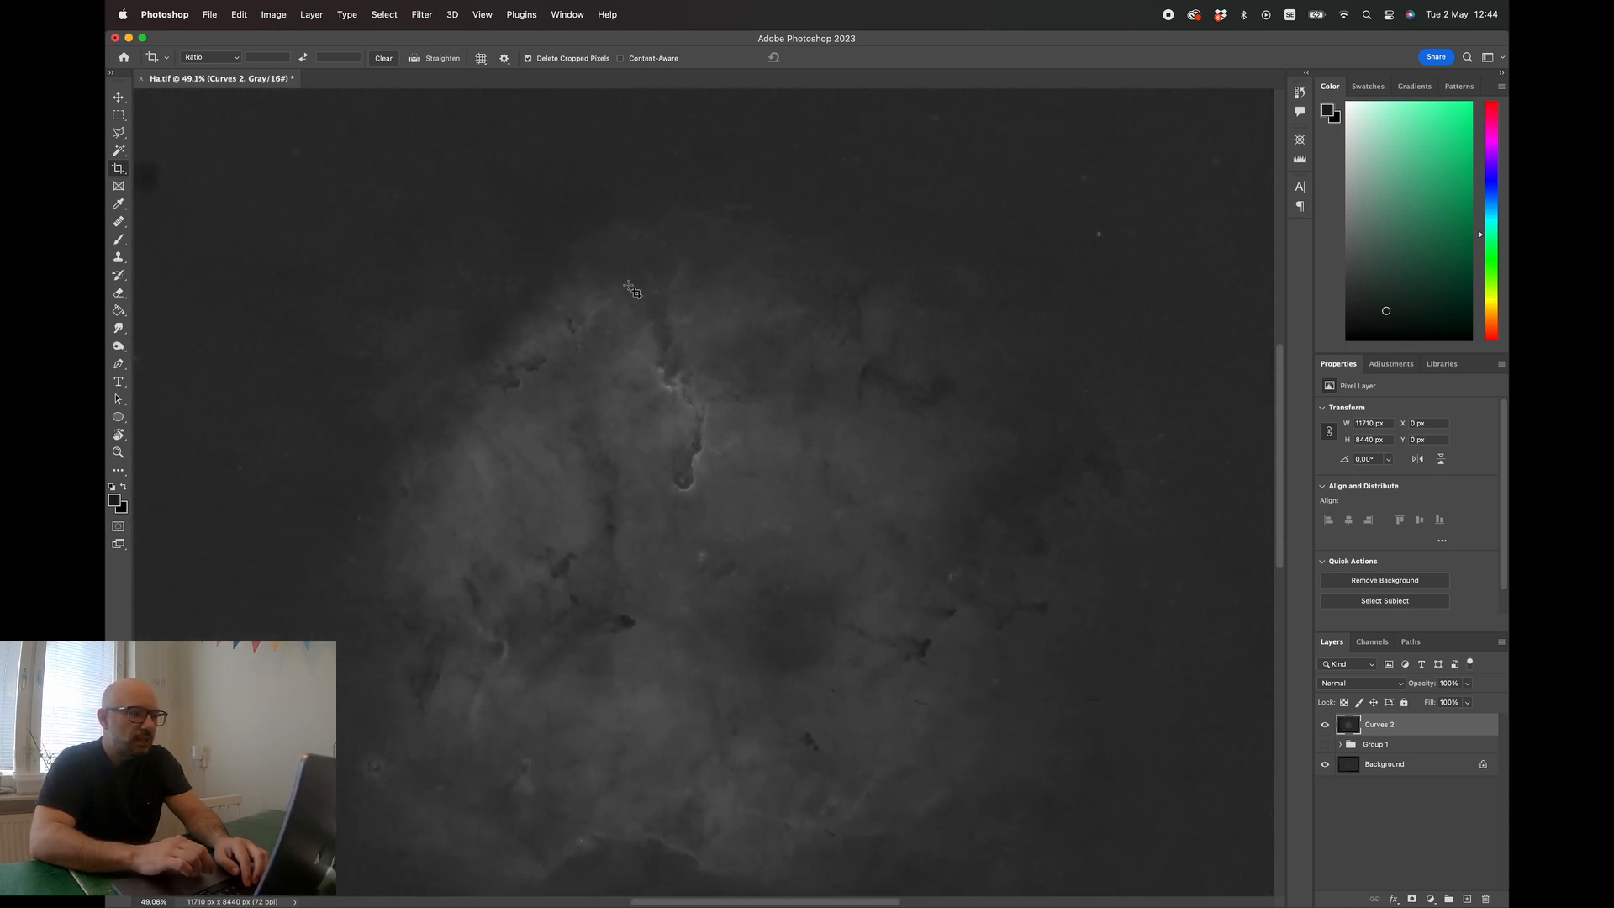
pyautogui.scroll(1, 632, 290)
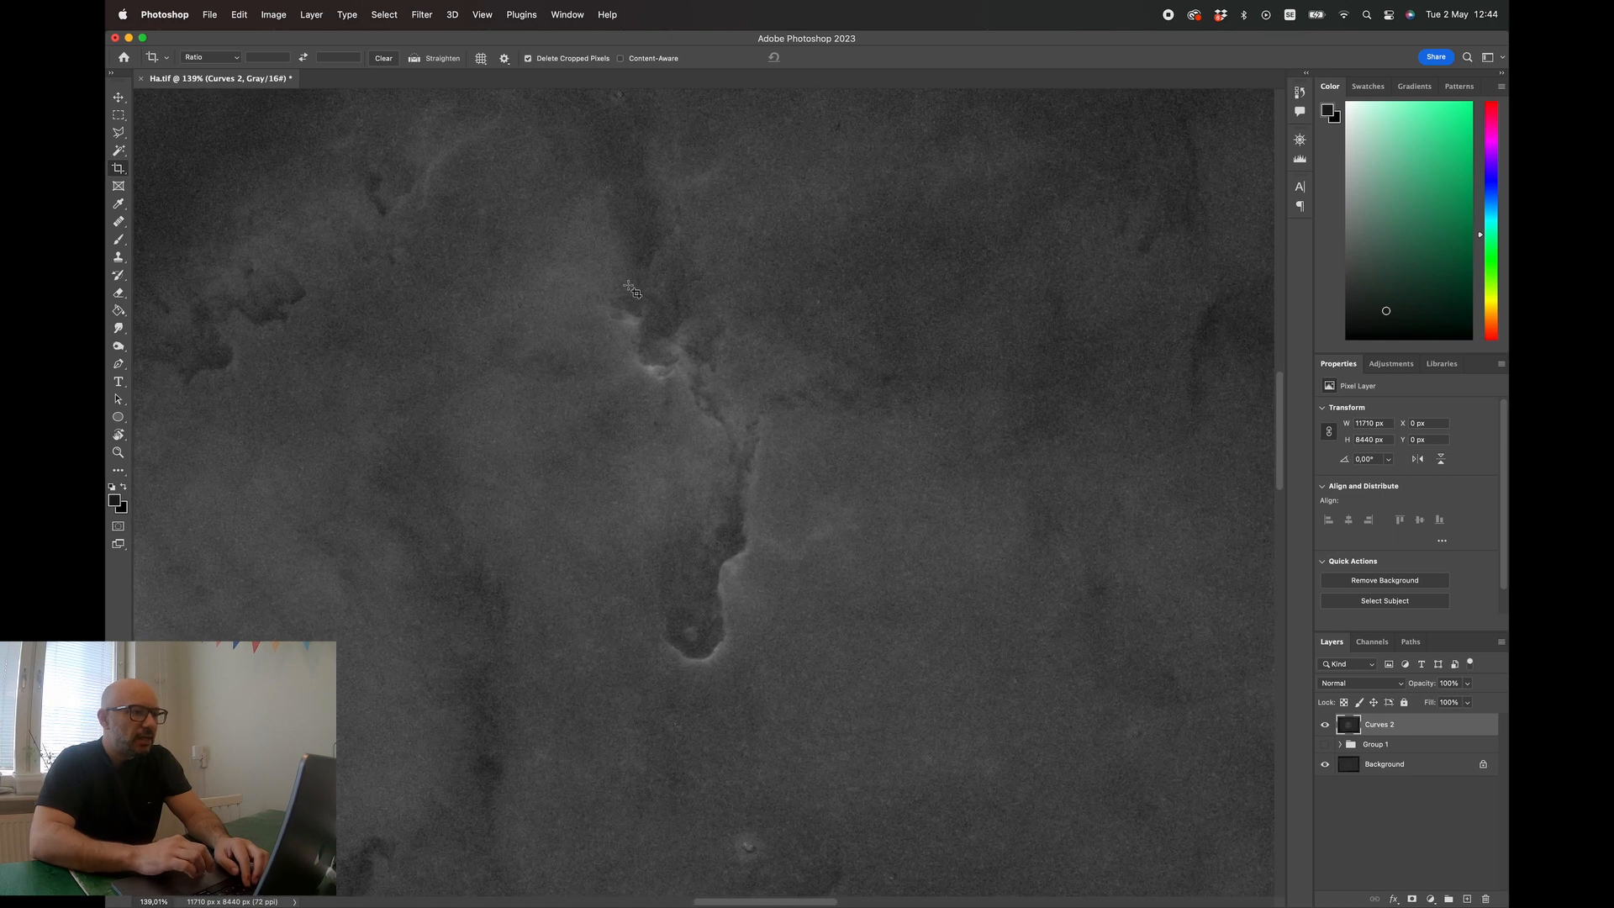
# - Run the RC-Astro NoiseXTerminator filter on the Curves 2 layer with Denoise at 49% and Detail at 10
pyautogui.click(380, 13)
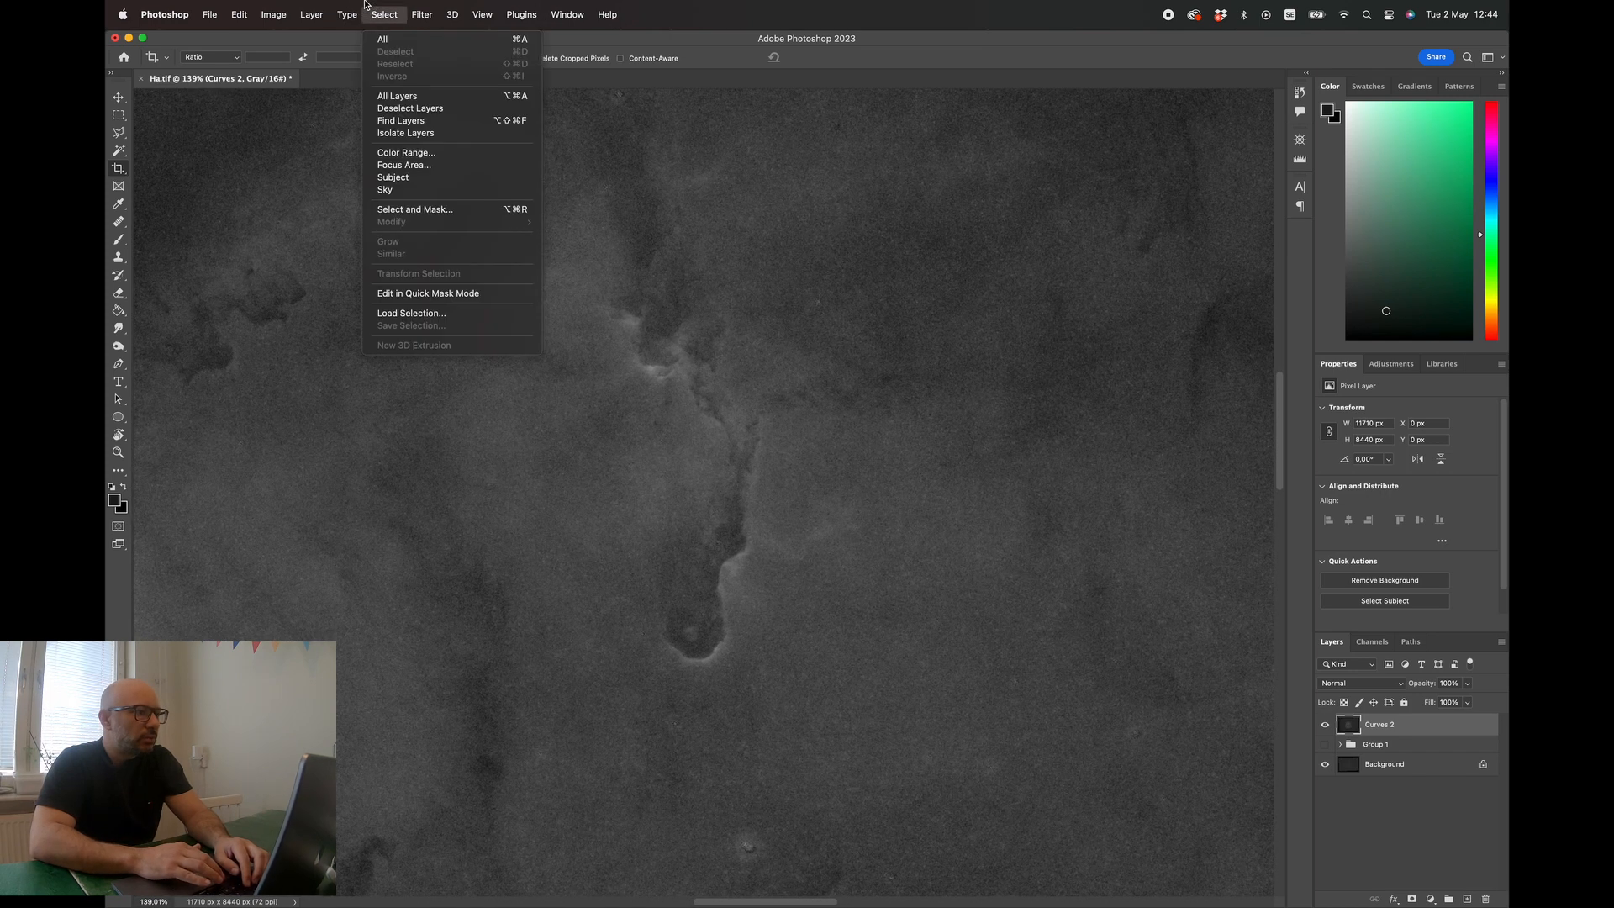
pyautogui.moveTo(422, 15)
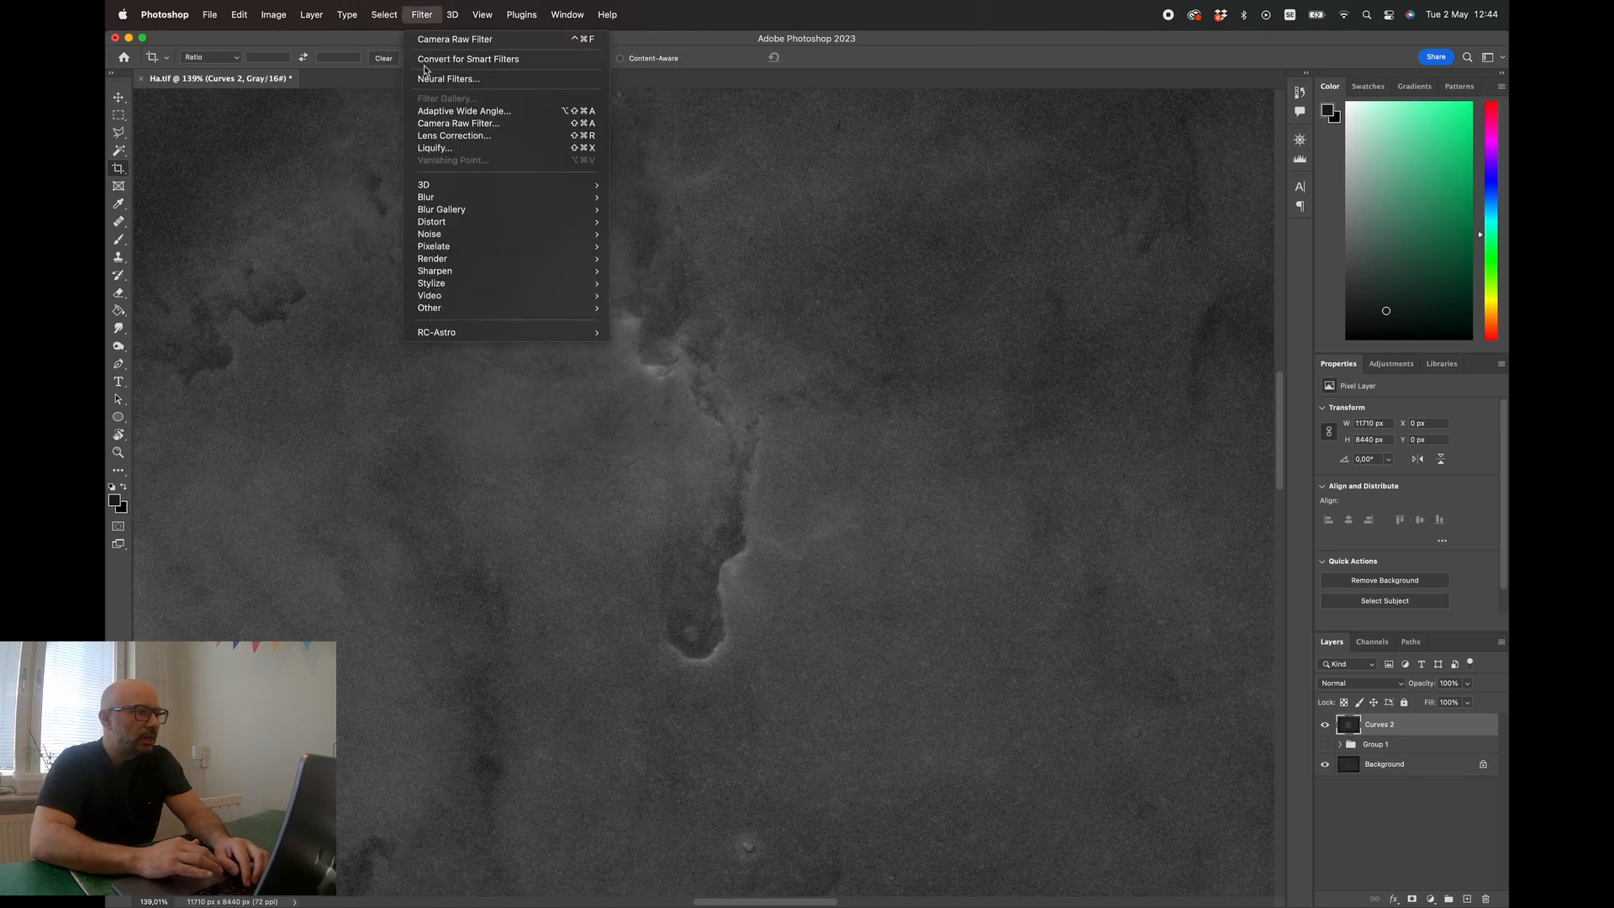
pyautogui.moveTo(447, 333)
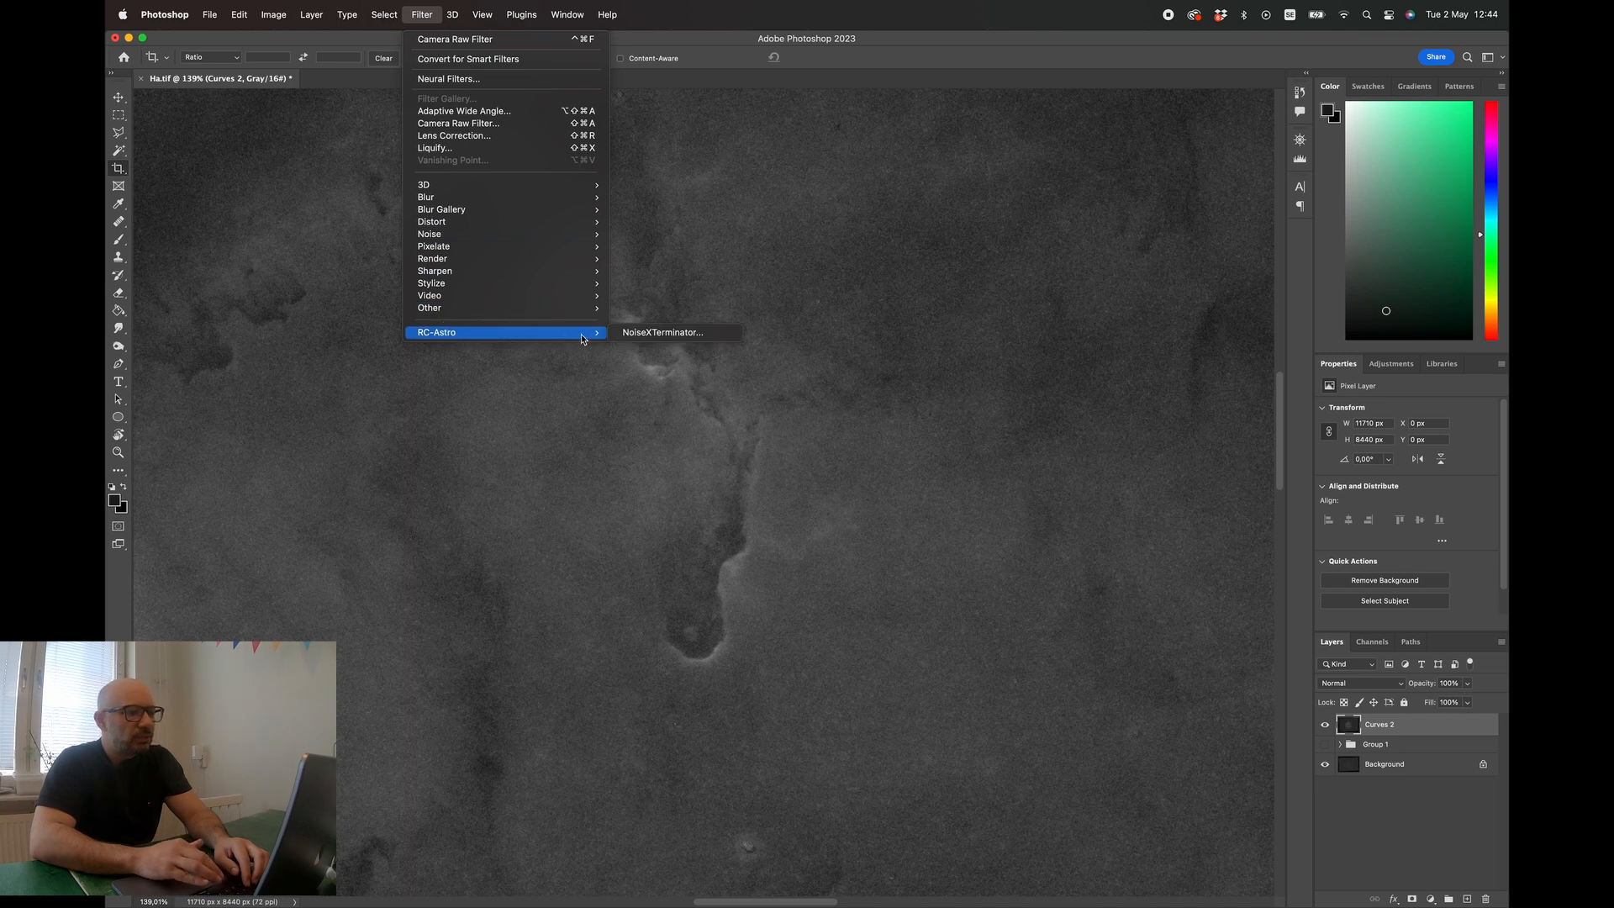
pyautogui.click(654, 332)
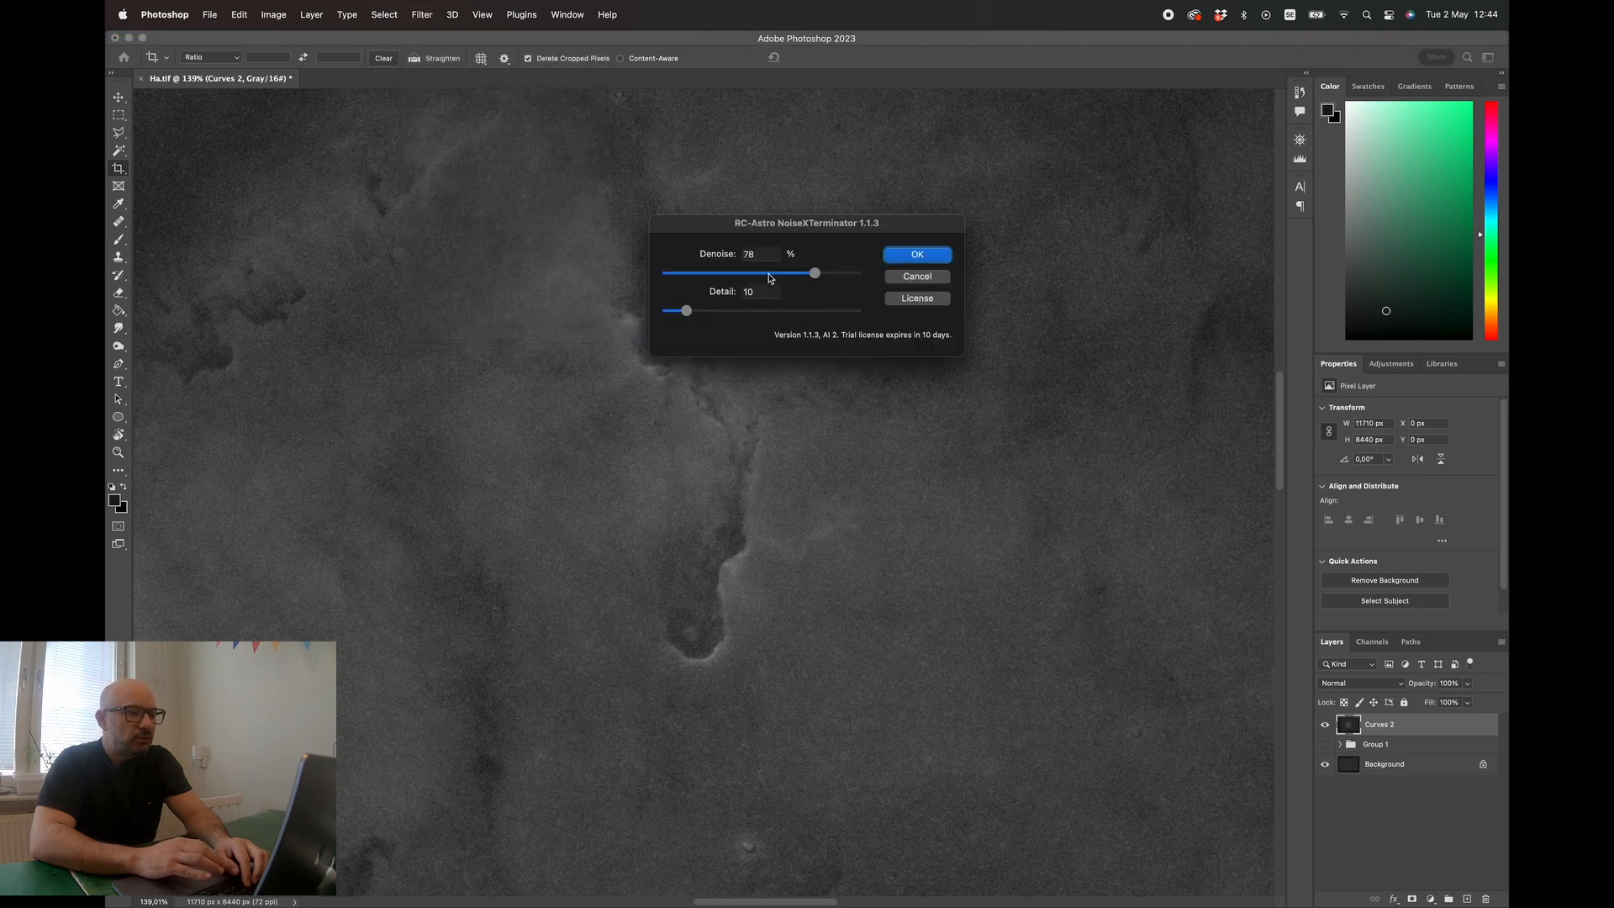
pyautogui.moveTo(768, 278); pyautogui.dragTo(763, 278)
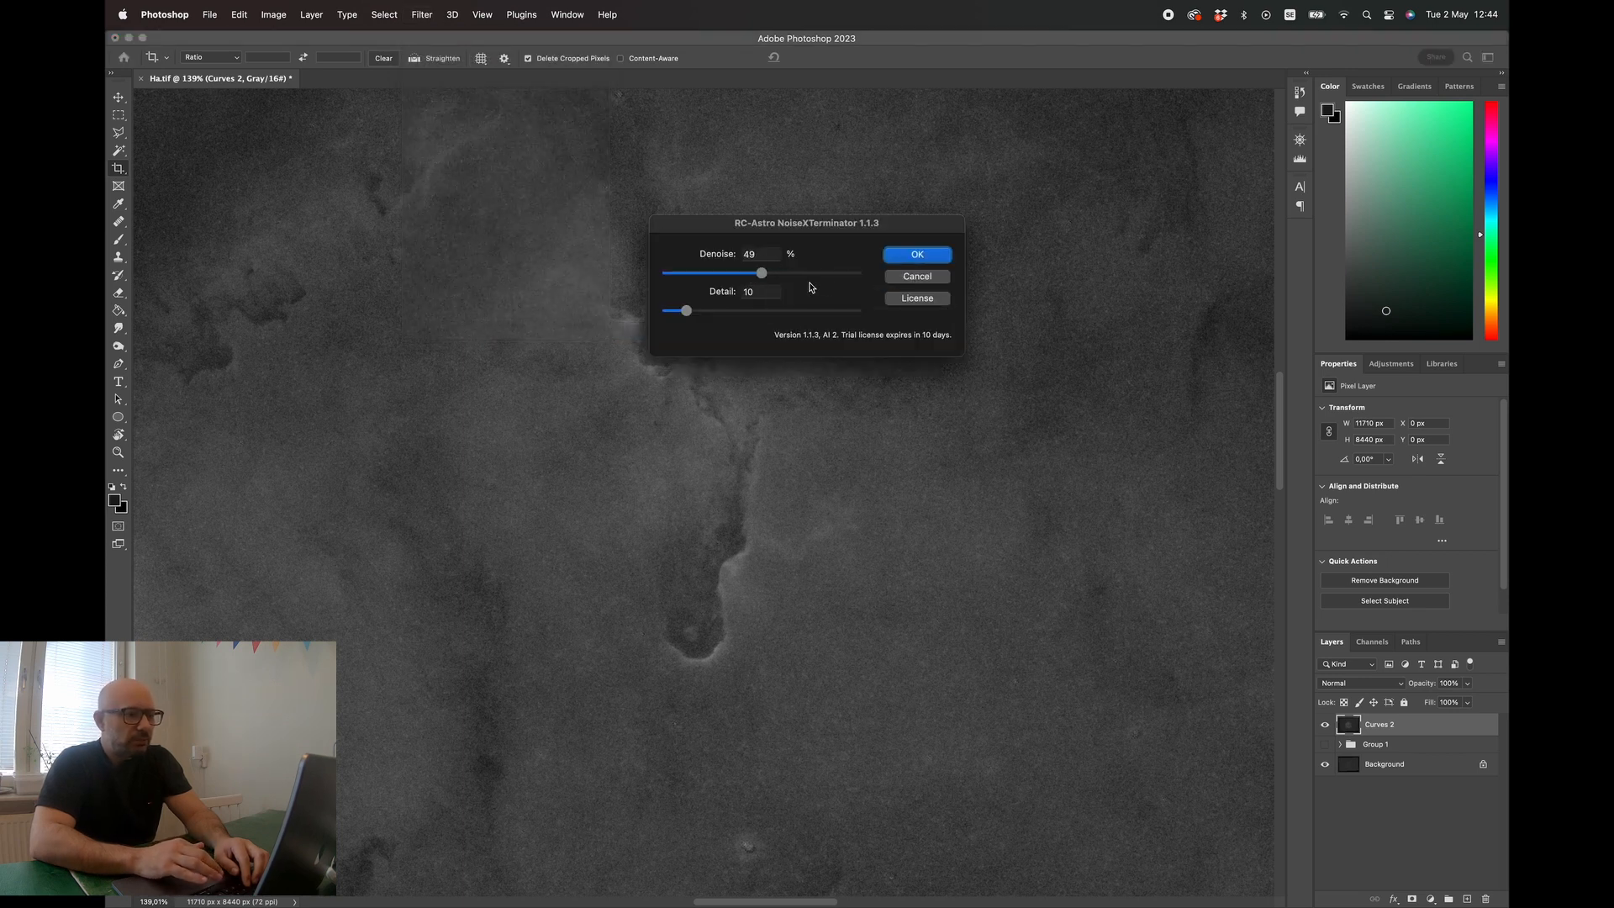
pyautogui.click(902, 257)
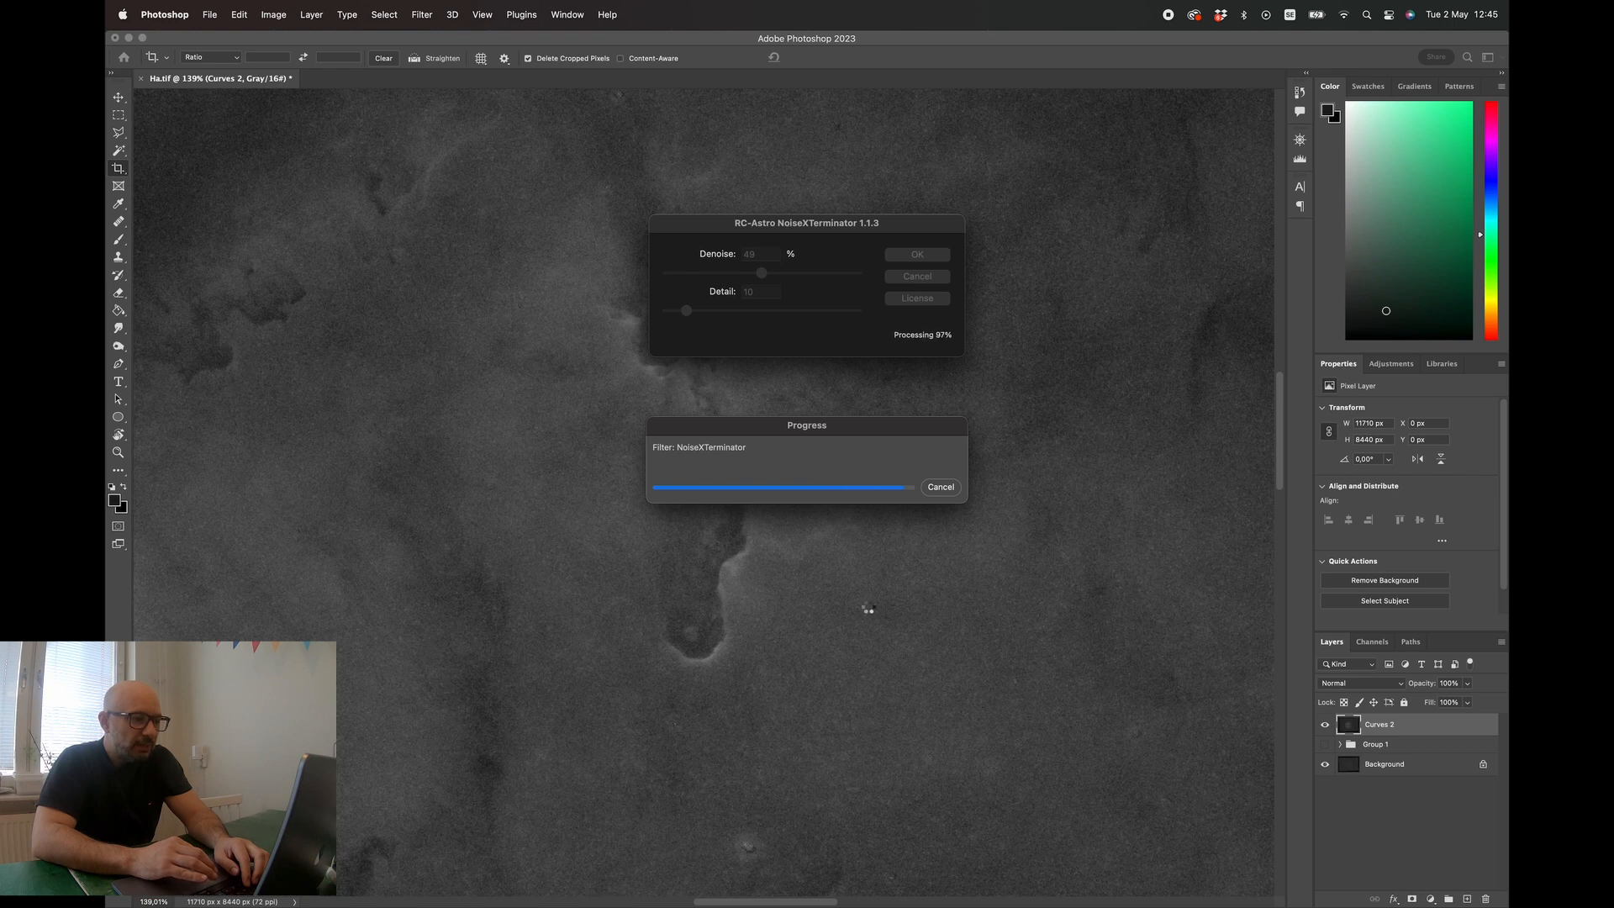
# - Inspect the denoised image around the bright-edged dark pillar and across the whole nebula for smoothness and preserved detail
pyautogui.scroll(5, 820, 514)
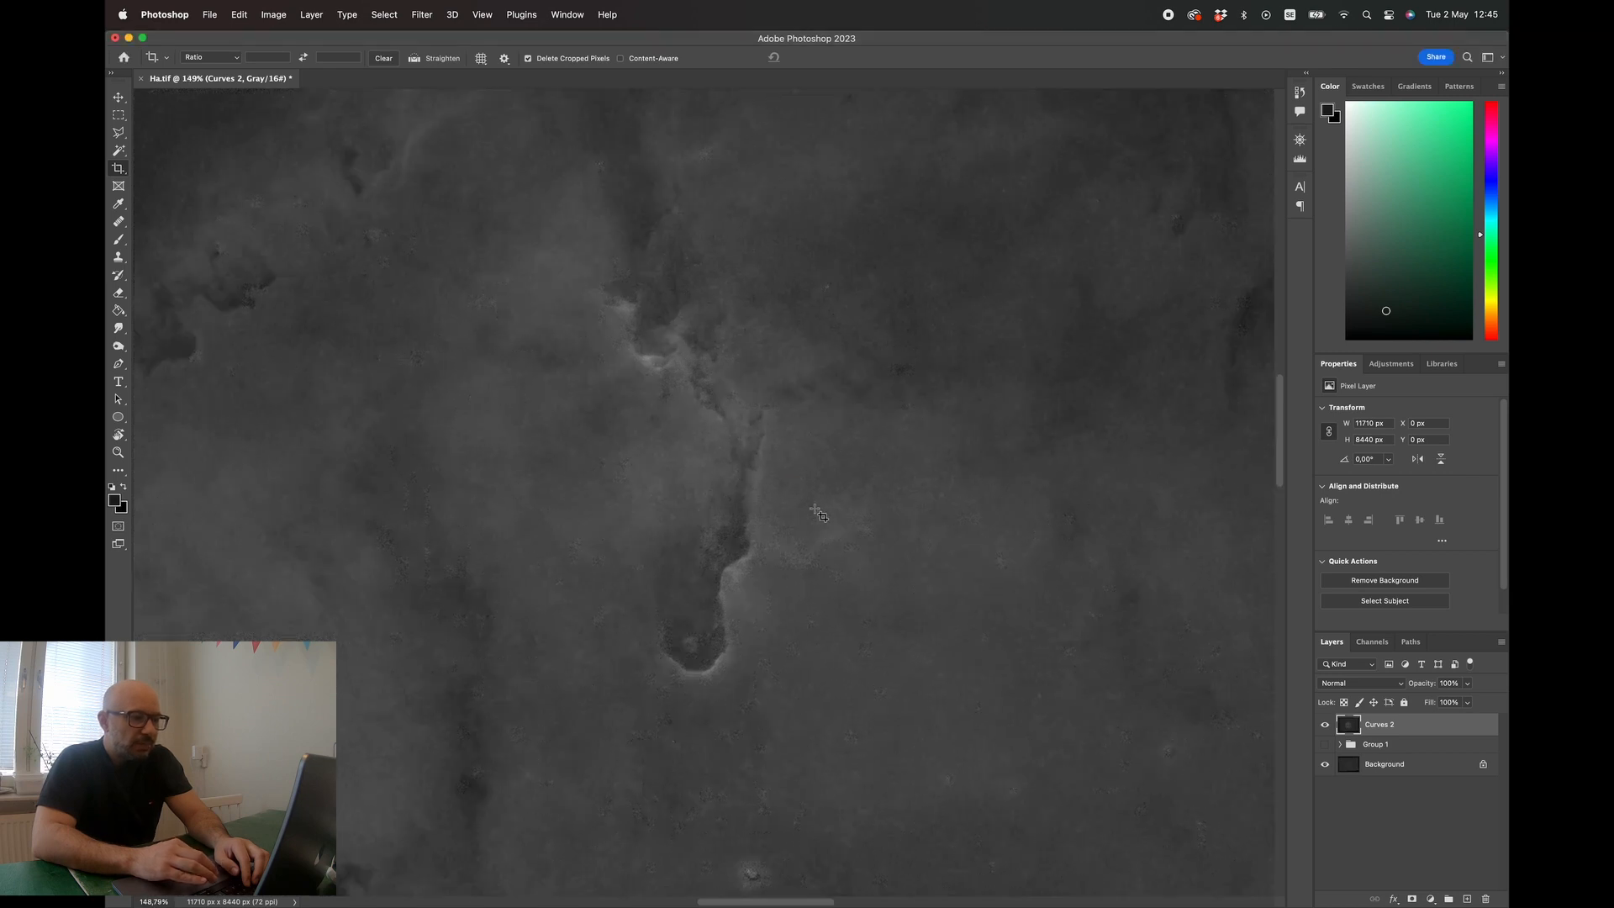
pyautogui.scroll(-5, 820, 515)
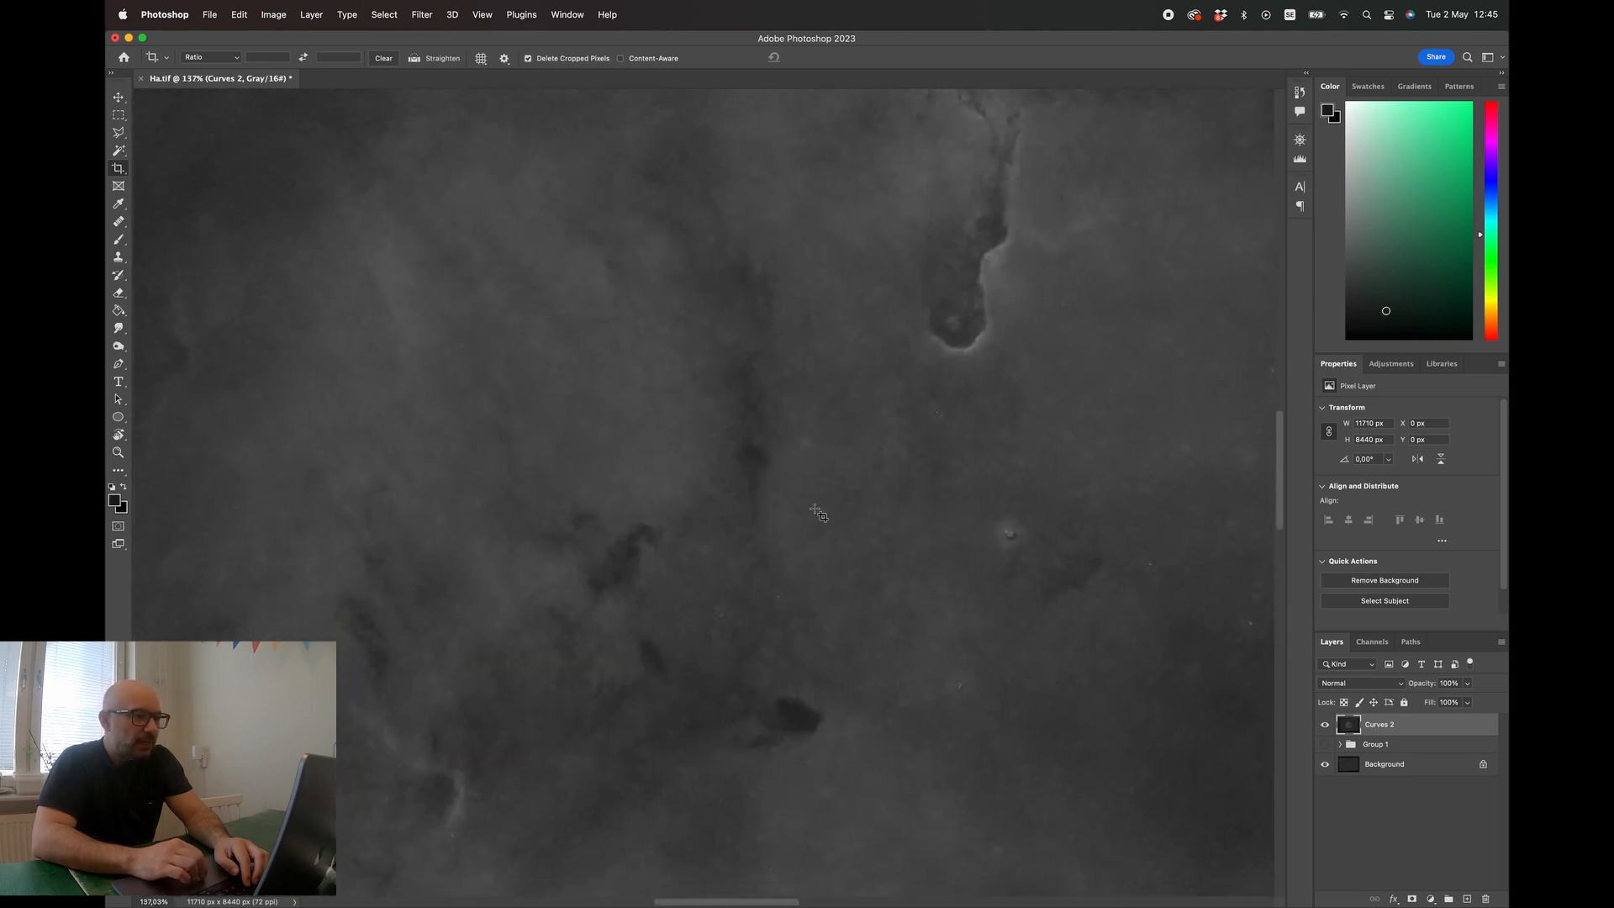
pyautogui.scroll(5, 819, 514)
pyautogui.hscroll(5, 820, 514)
pyautogui.scroll(3, 820, 515)
pyautogui.hscroll(-3, 819, 514)
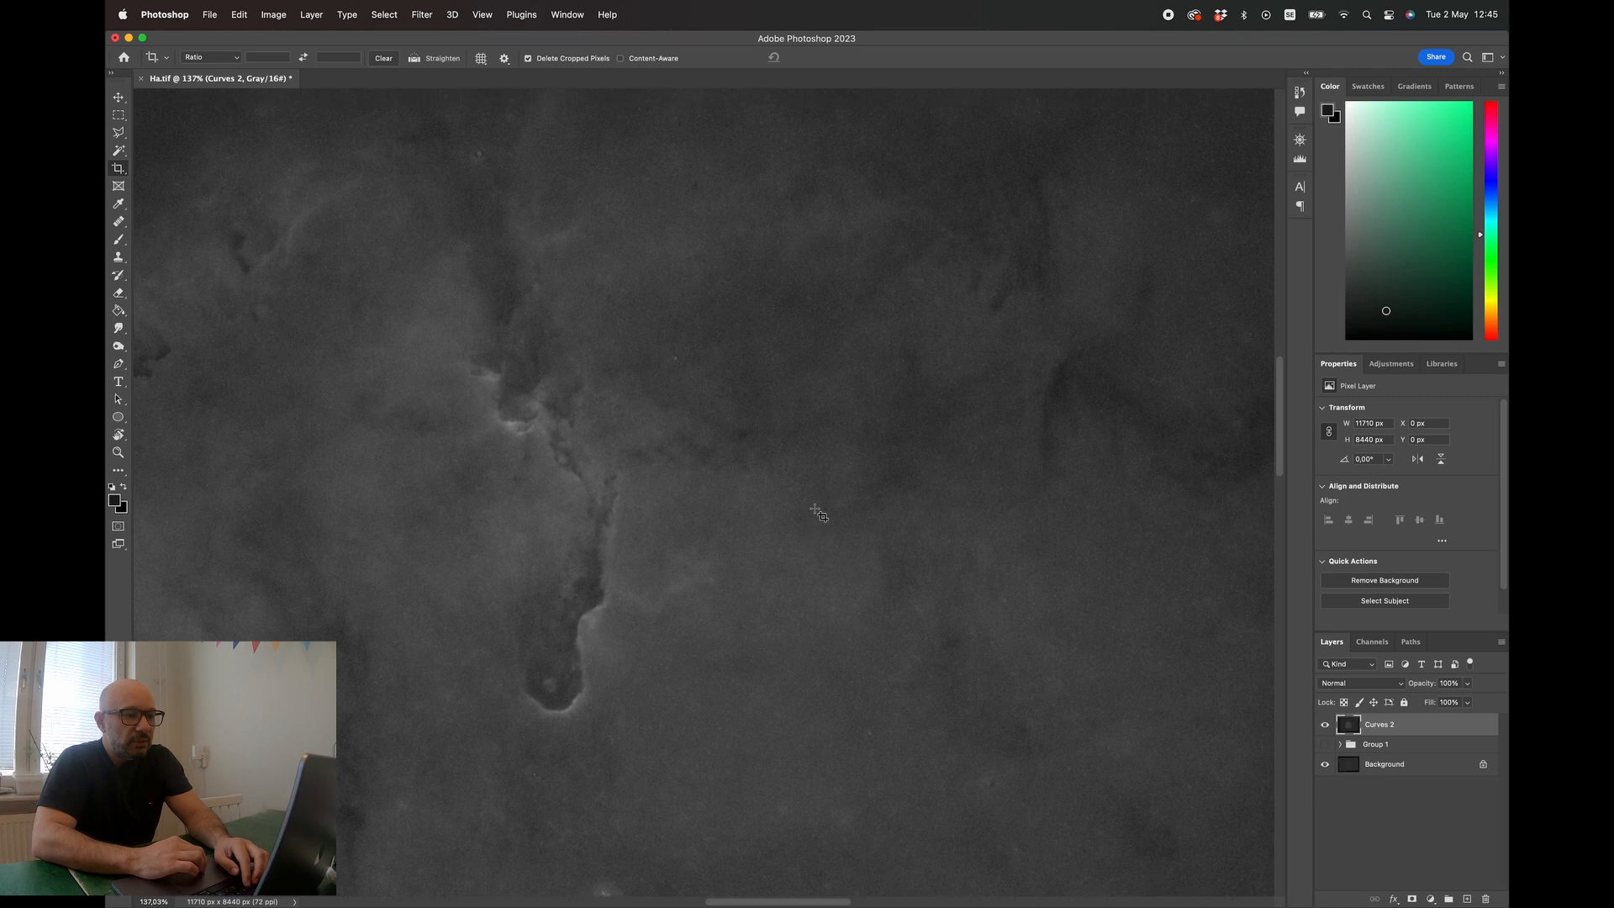
pyautogui.scroll(-4, 820, 515)
pyautogui.hscroll(-1, 820, 514)
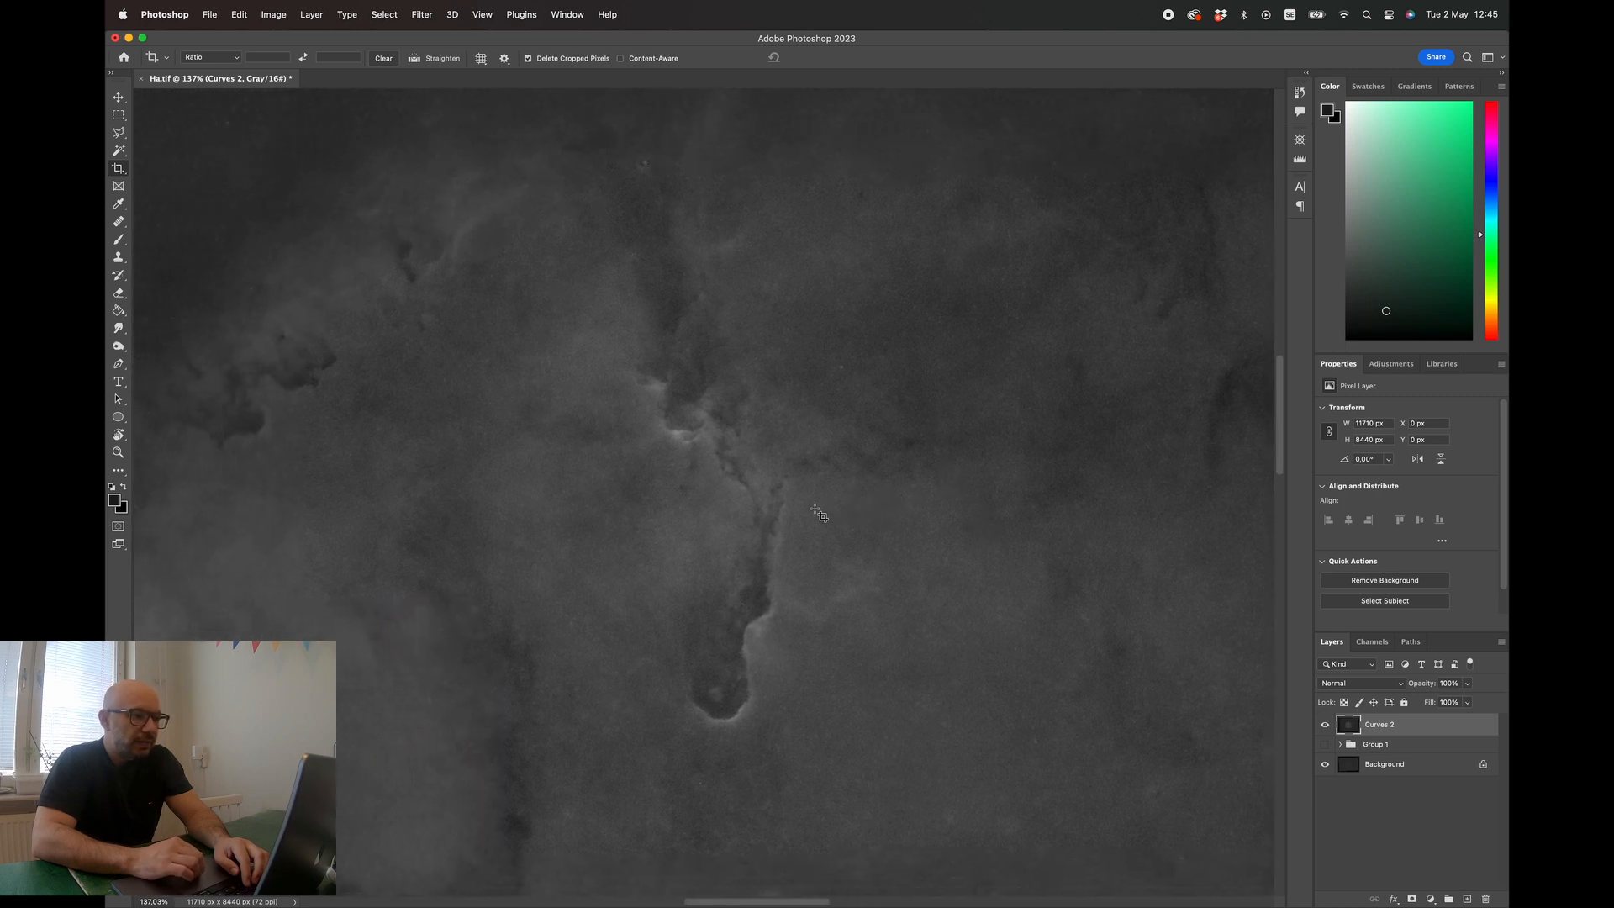
pyautogui.scroll(-3, 820, 502)
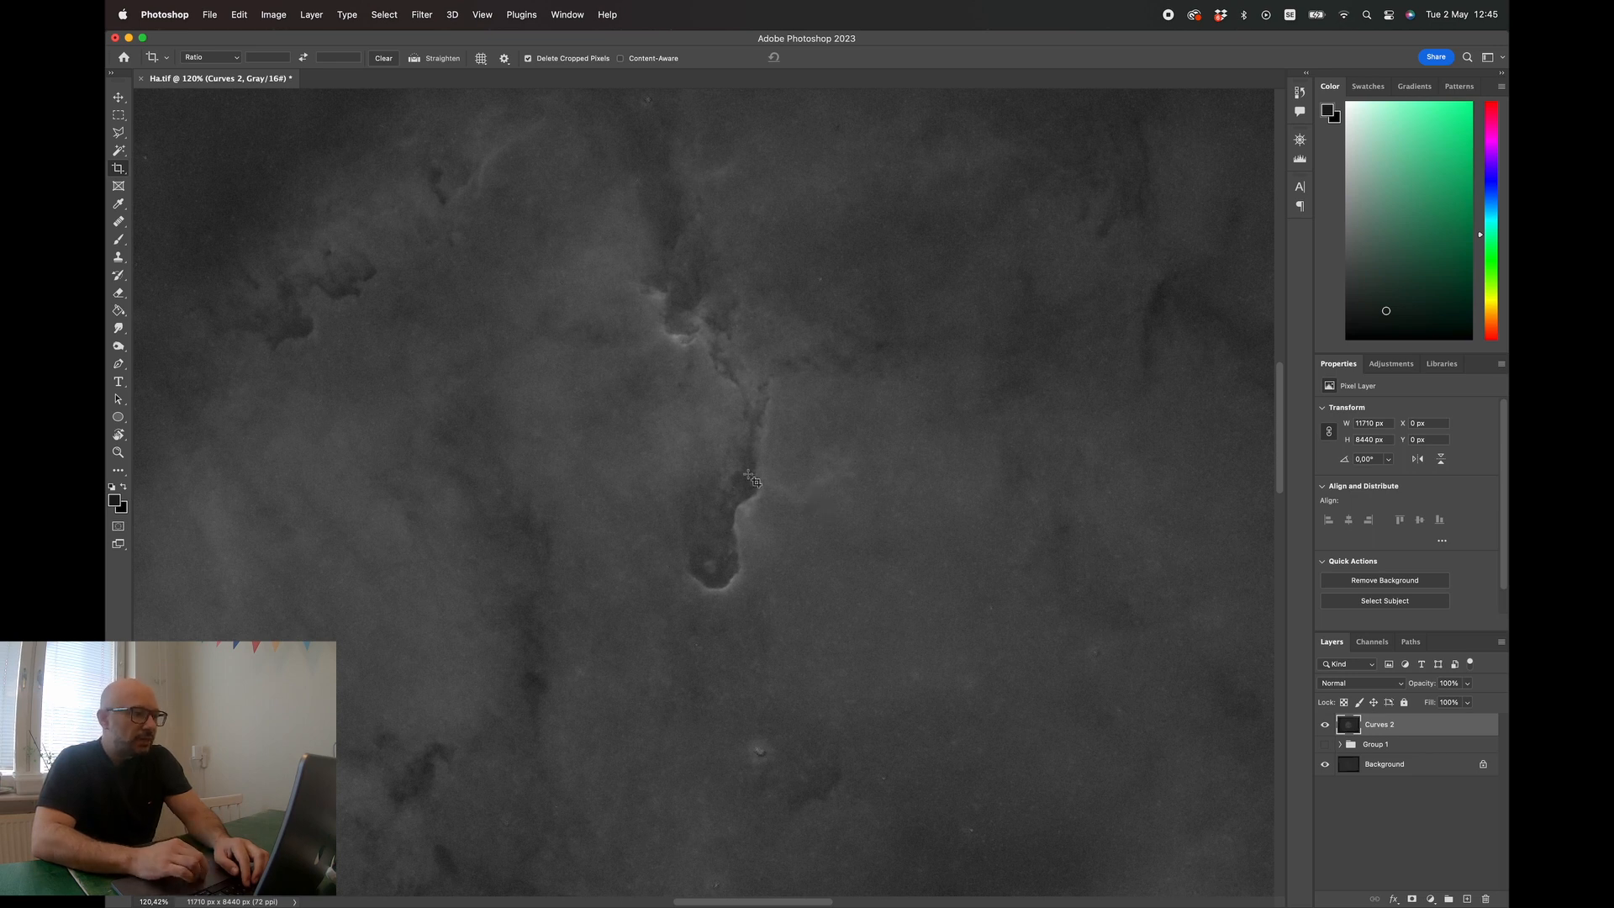
pyautogui.scroll(6, 749, 477)
pyautogui.hscroll(1, 748, 475)
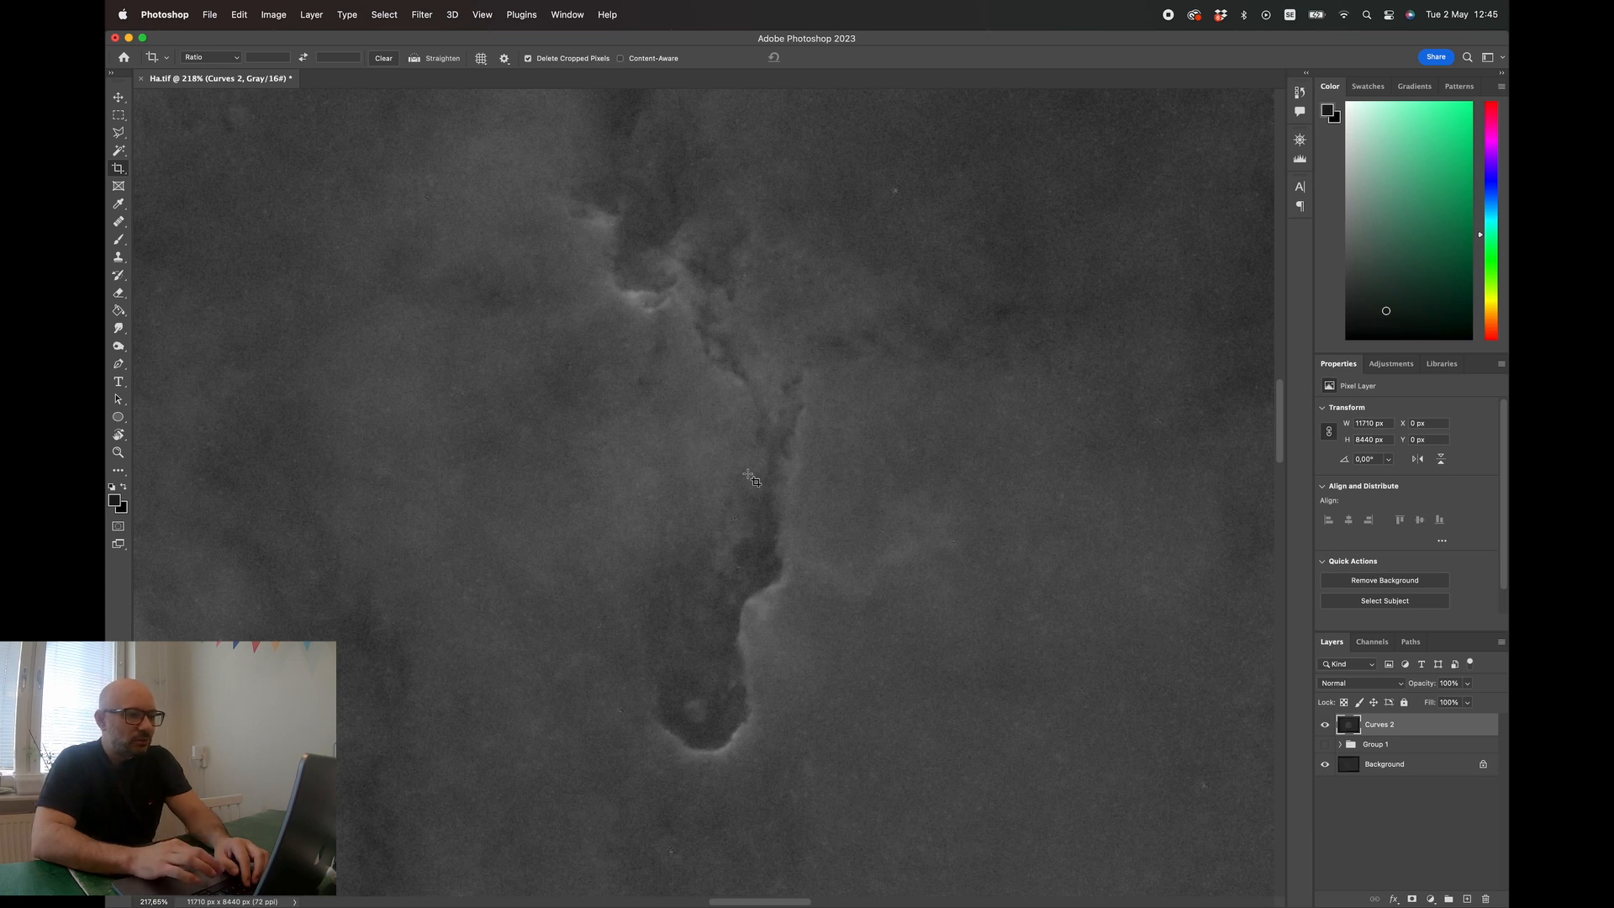
pyautogui.scroll(-10, 751, 477)
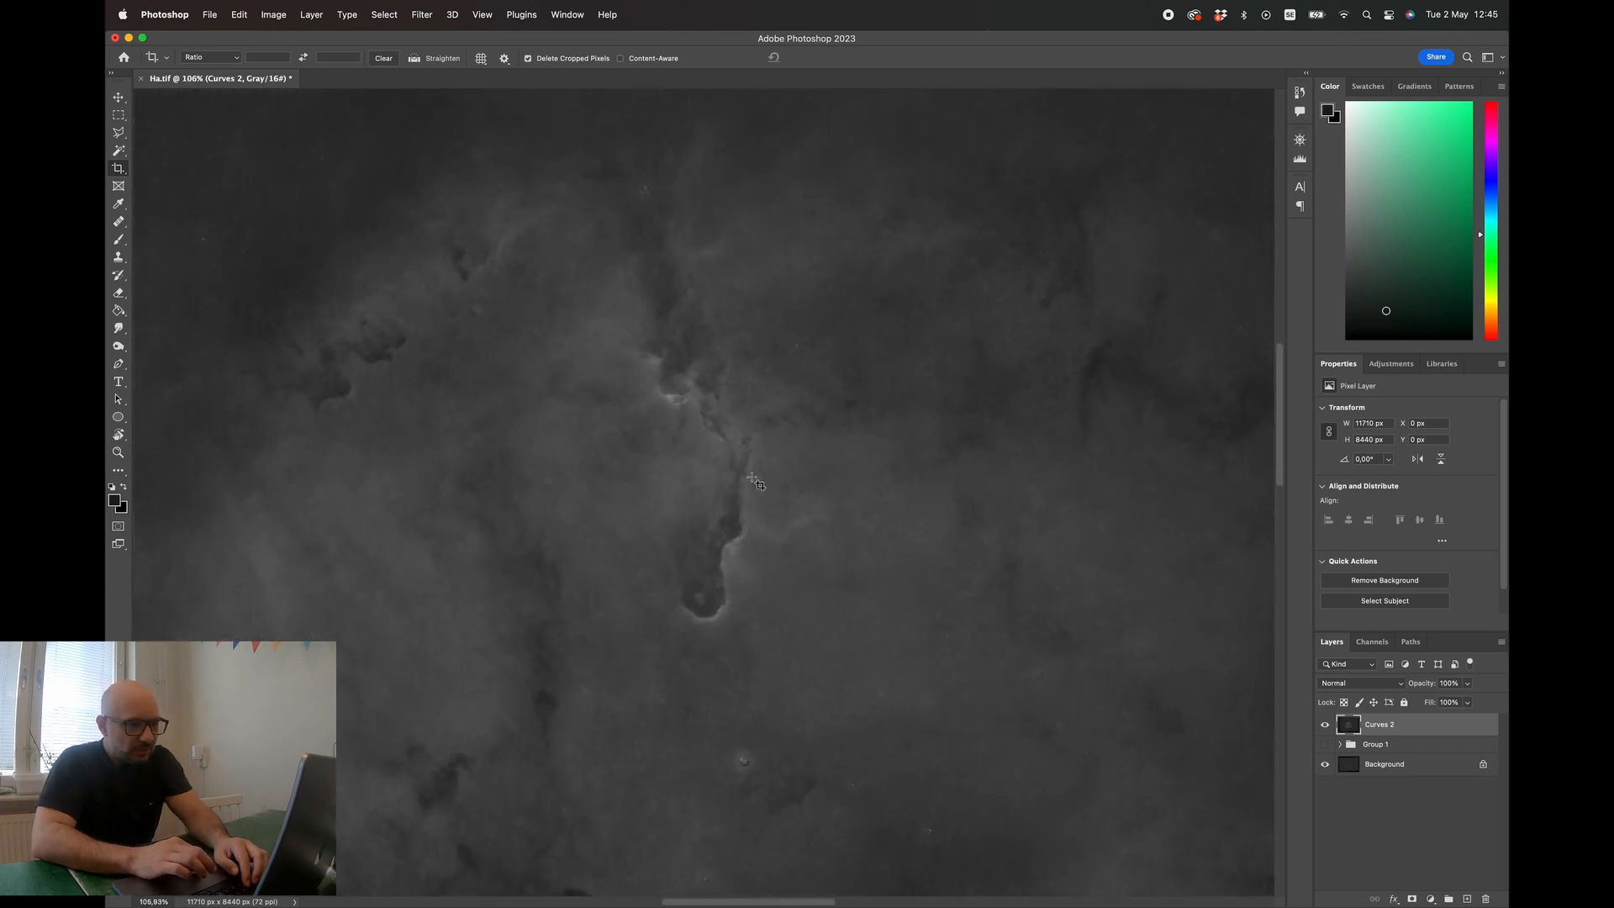
pyautogui.scroll(-2, 755, 479)
pyautogui.scroll(-5, 755, 479)
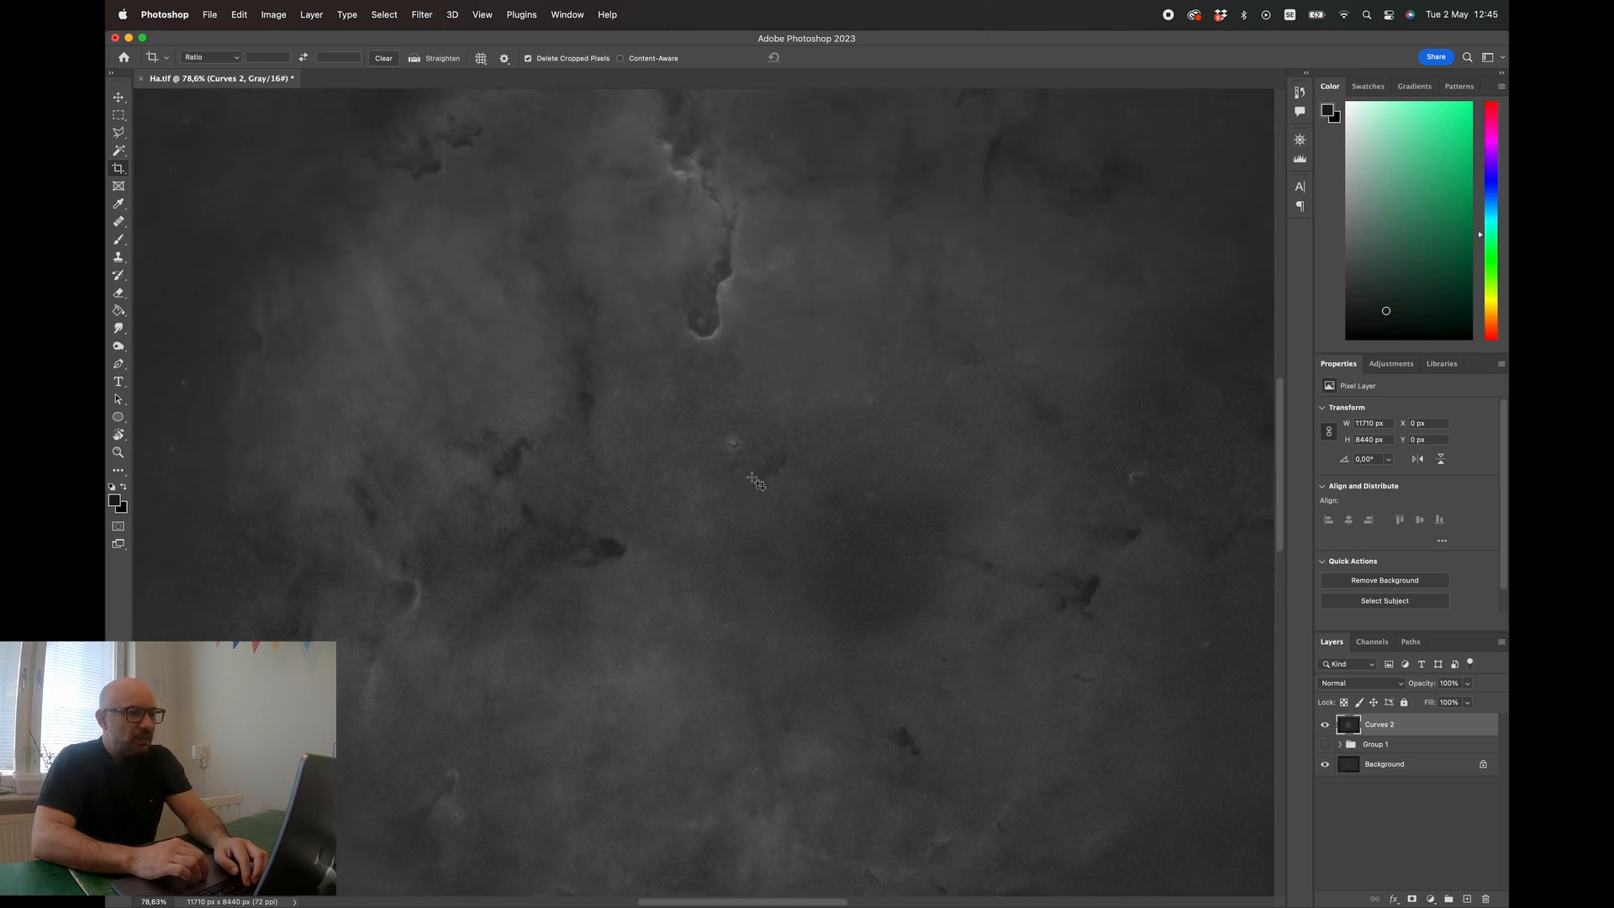
pyautogui.scroll(-5, 755, 479)
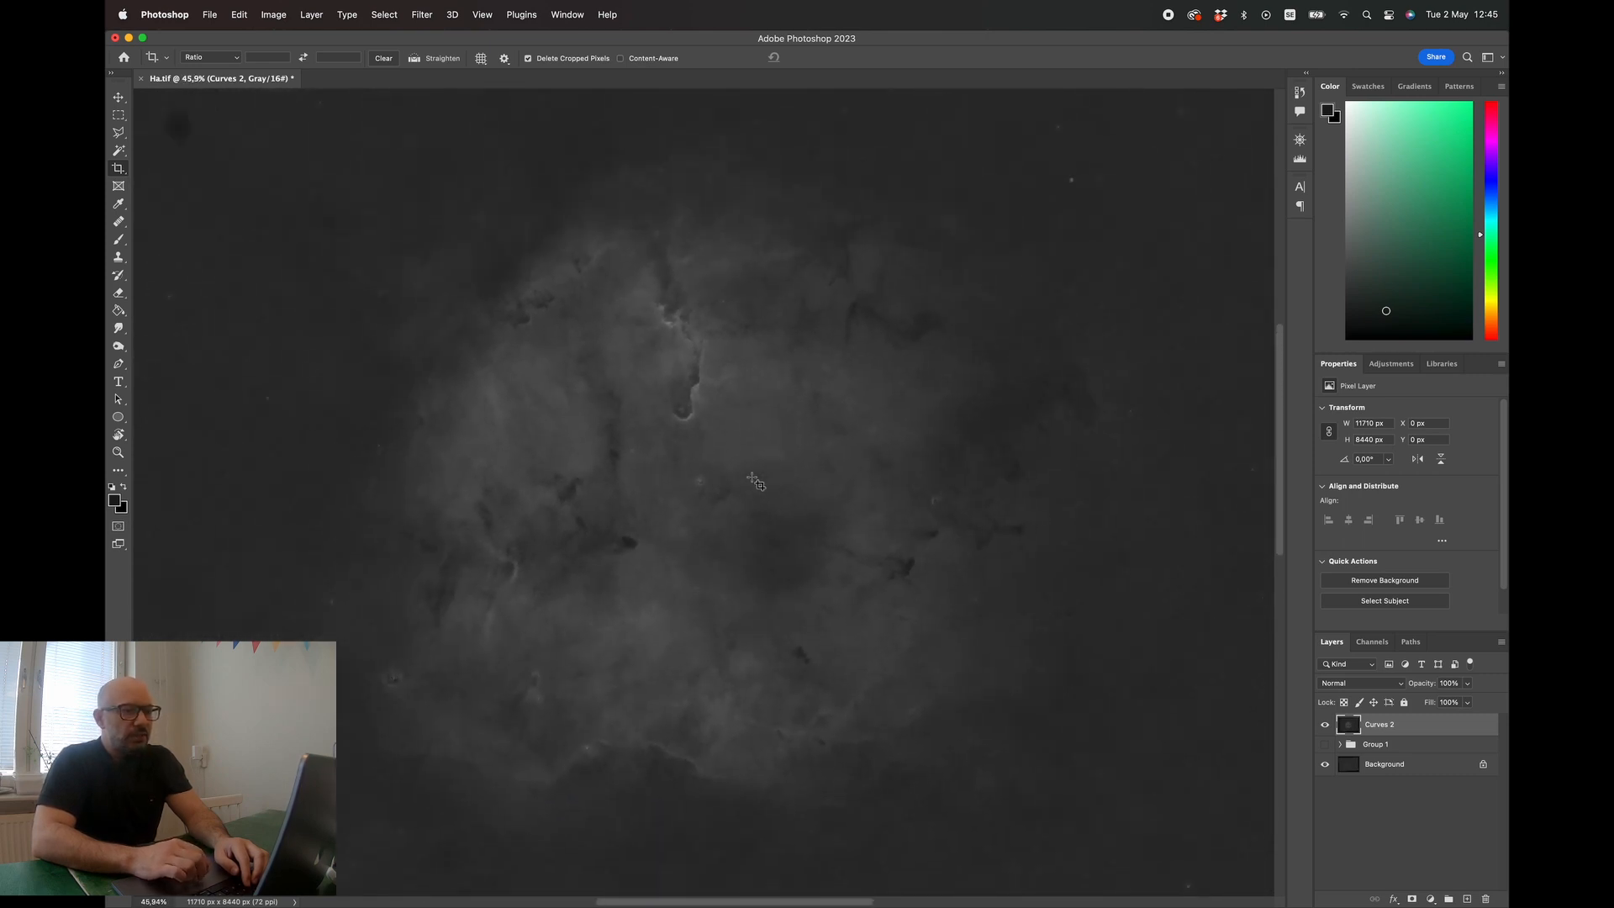
pyautogui.scroll(-2, 755, 479)
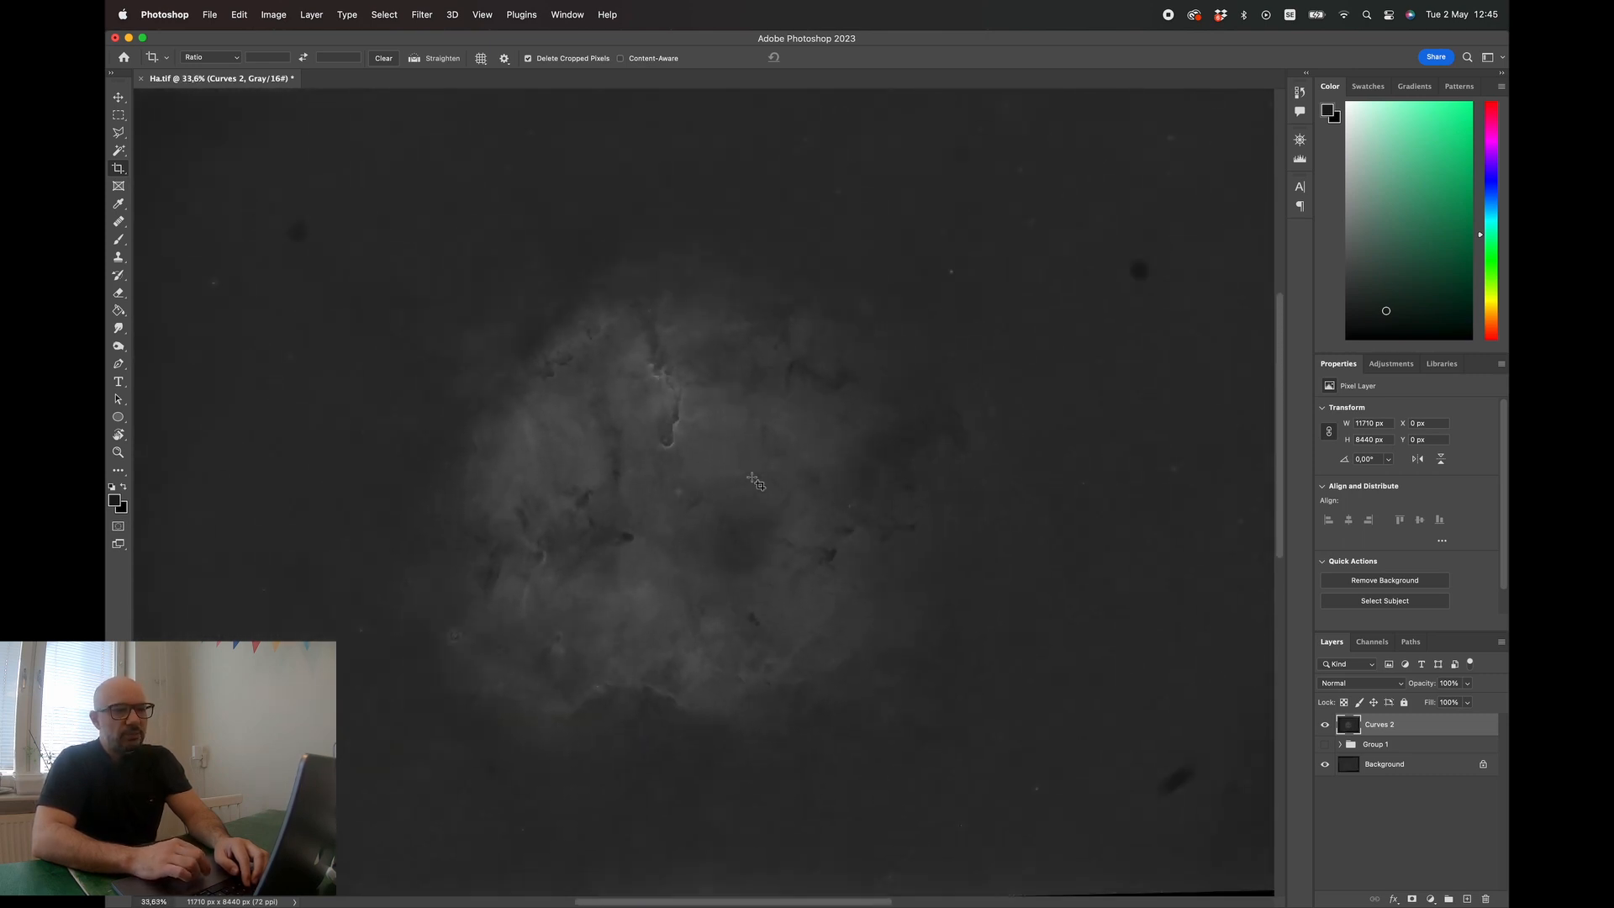
# - Duplicate the Curves 2 layer and set the copy's blend mode to Lighten for retouching the dark background spots
pyautogui.scroll(6, 1052, 484)
pyautogui.hscroll(-5, 1052, 484)
pyautogui.scroll(1, 1052, 483)
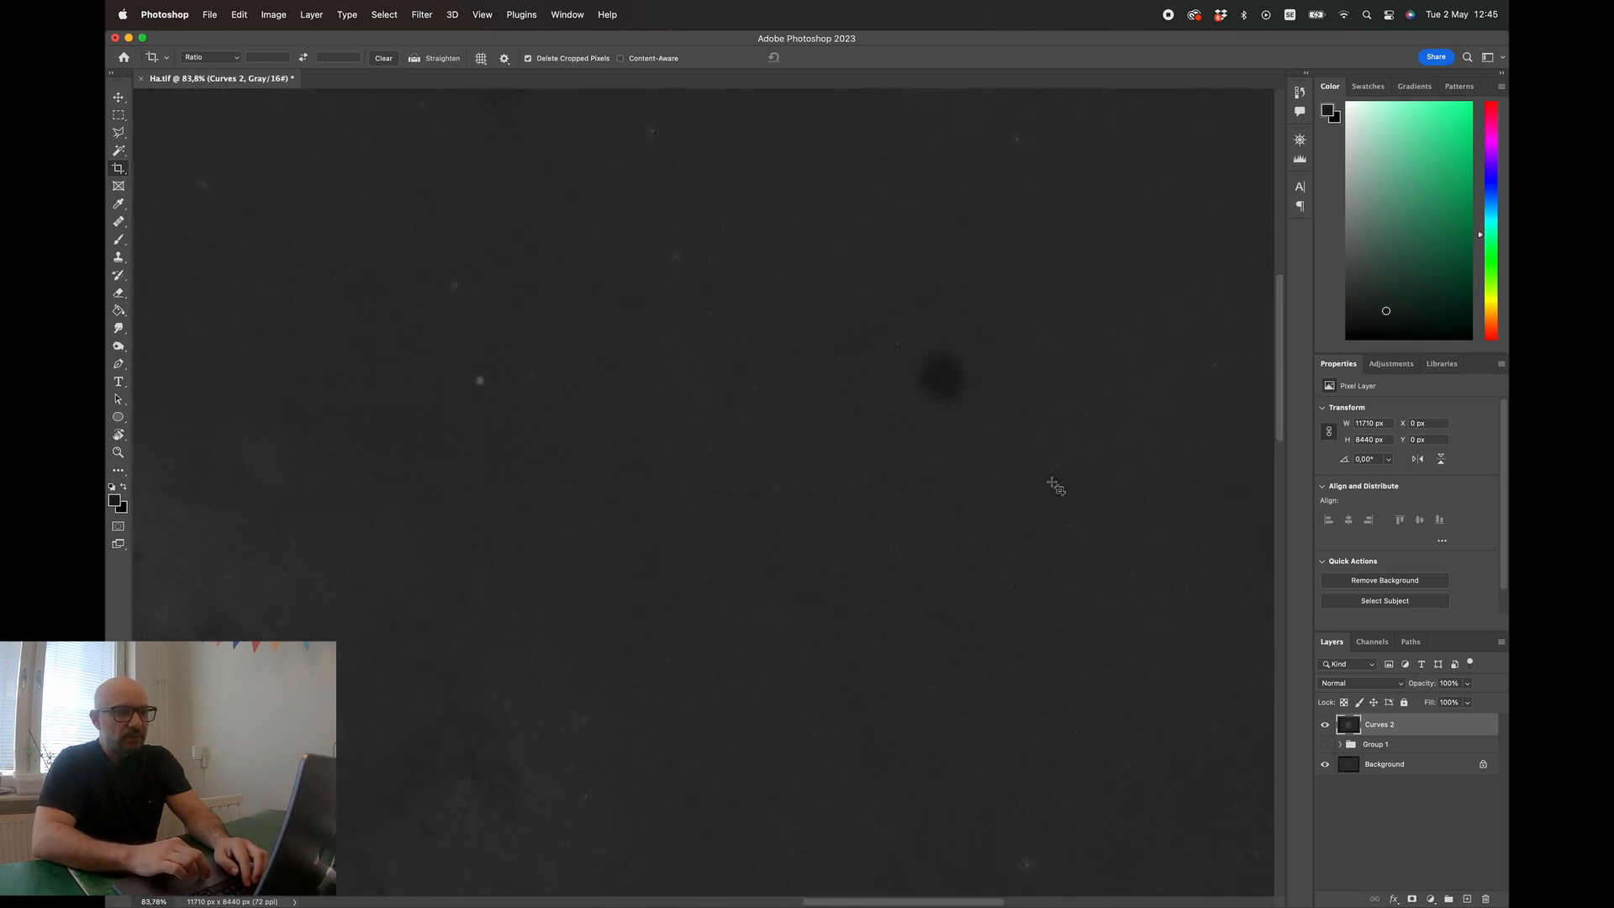
pyautogui.scroll(-2, 1055, 485)
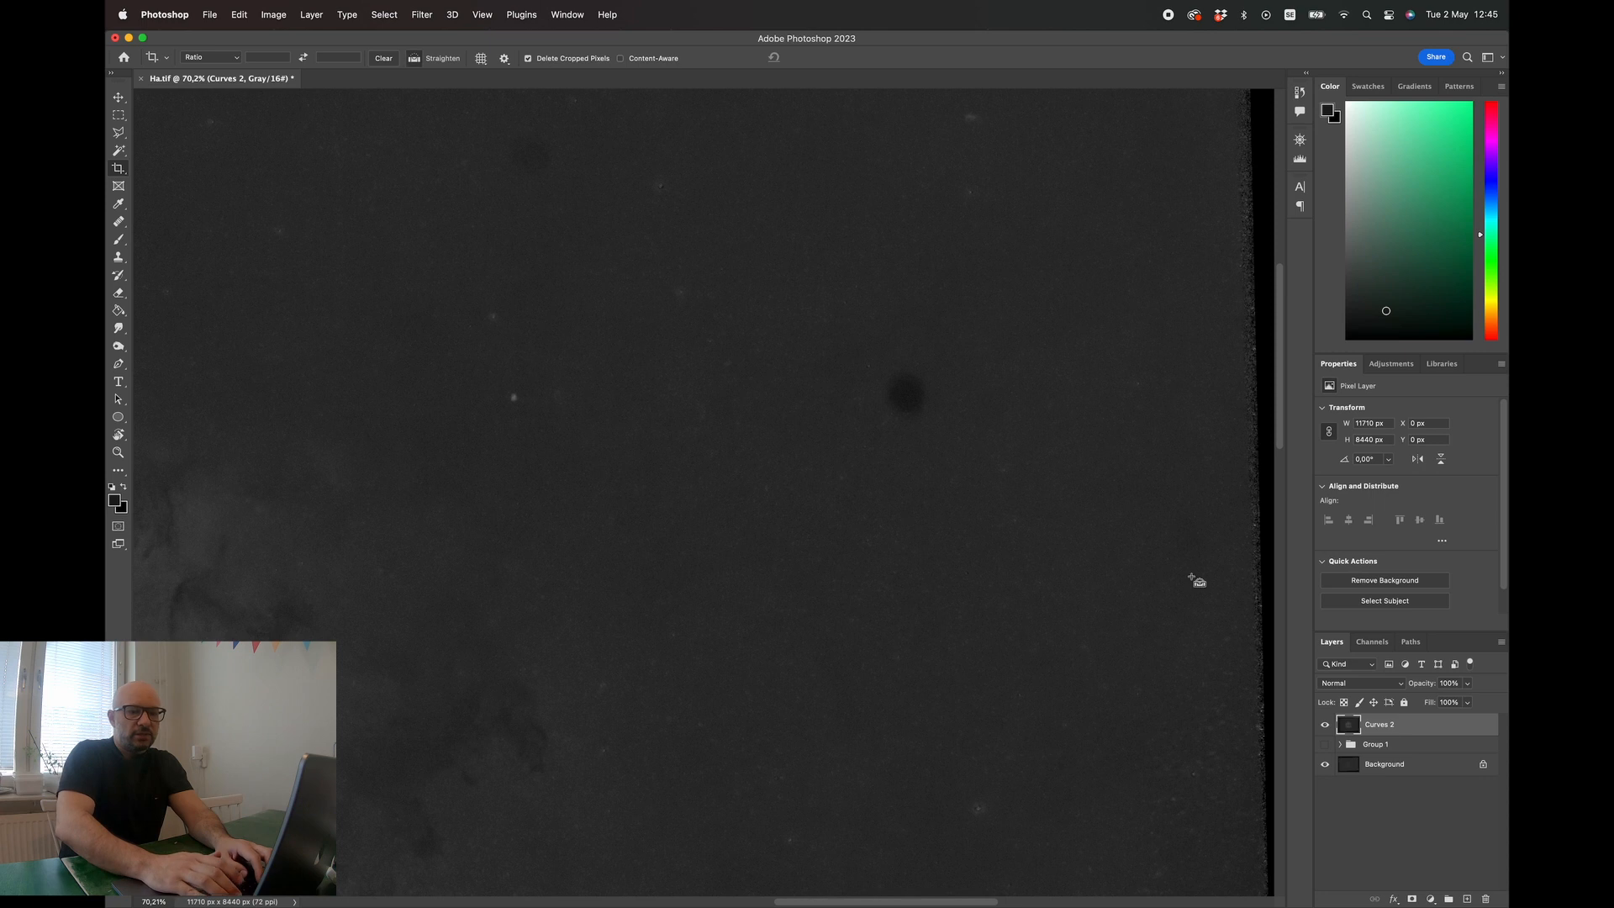
pyautogui.press('super+j')
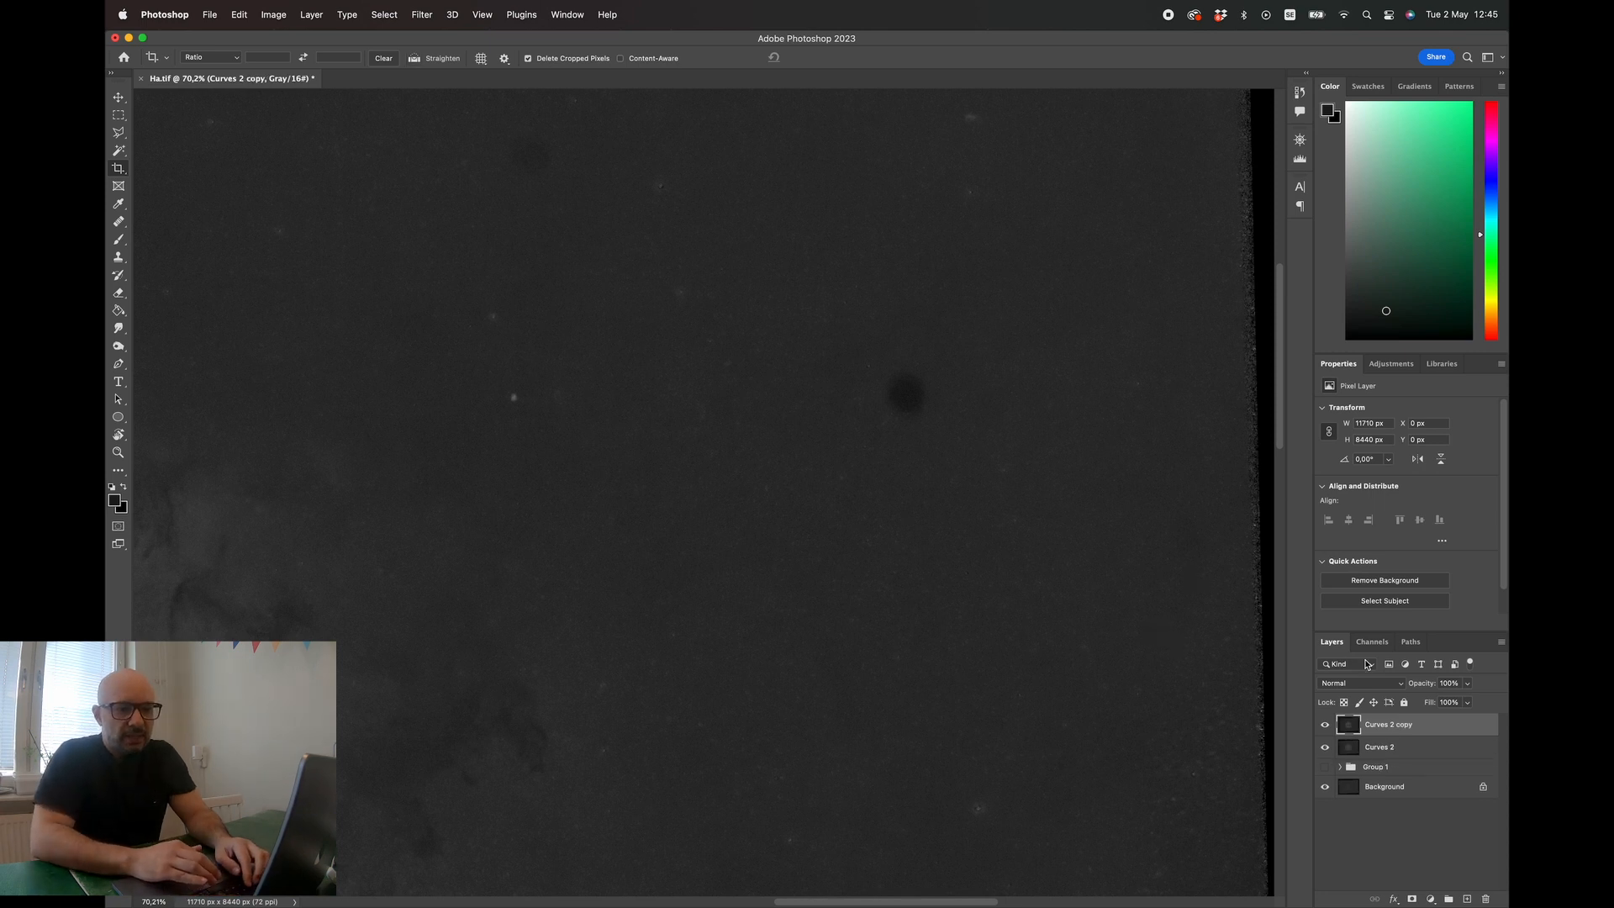
pyautogui.click(1355, 685)
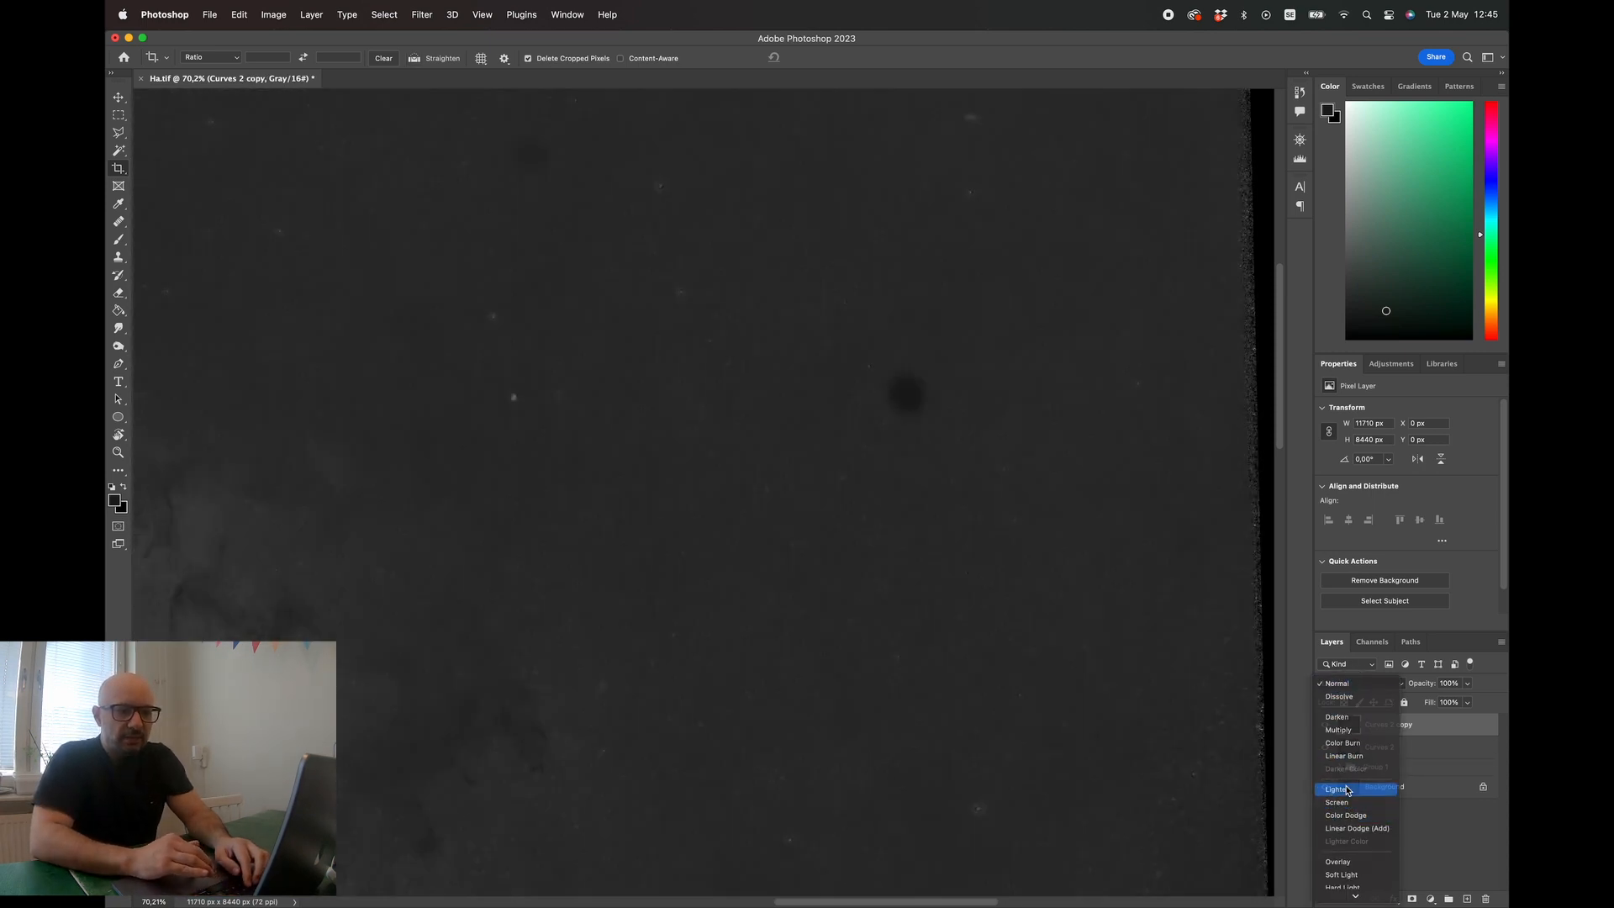
pyautogui.click(1338, 789)
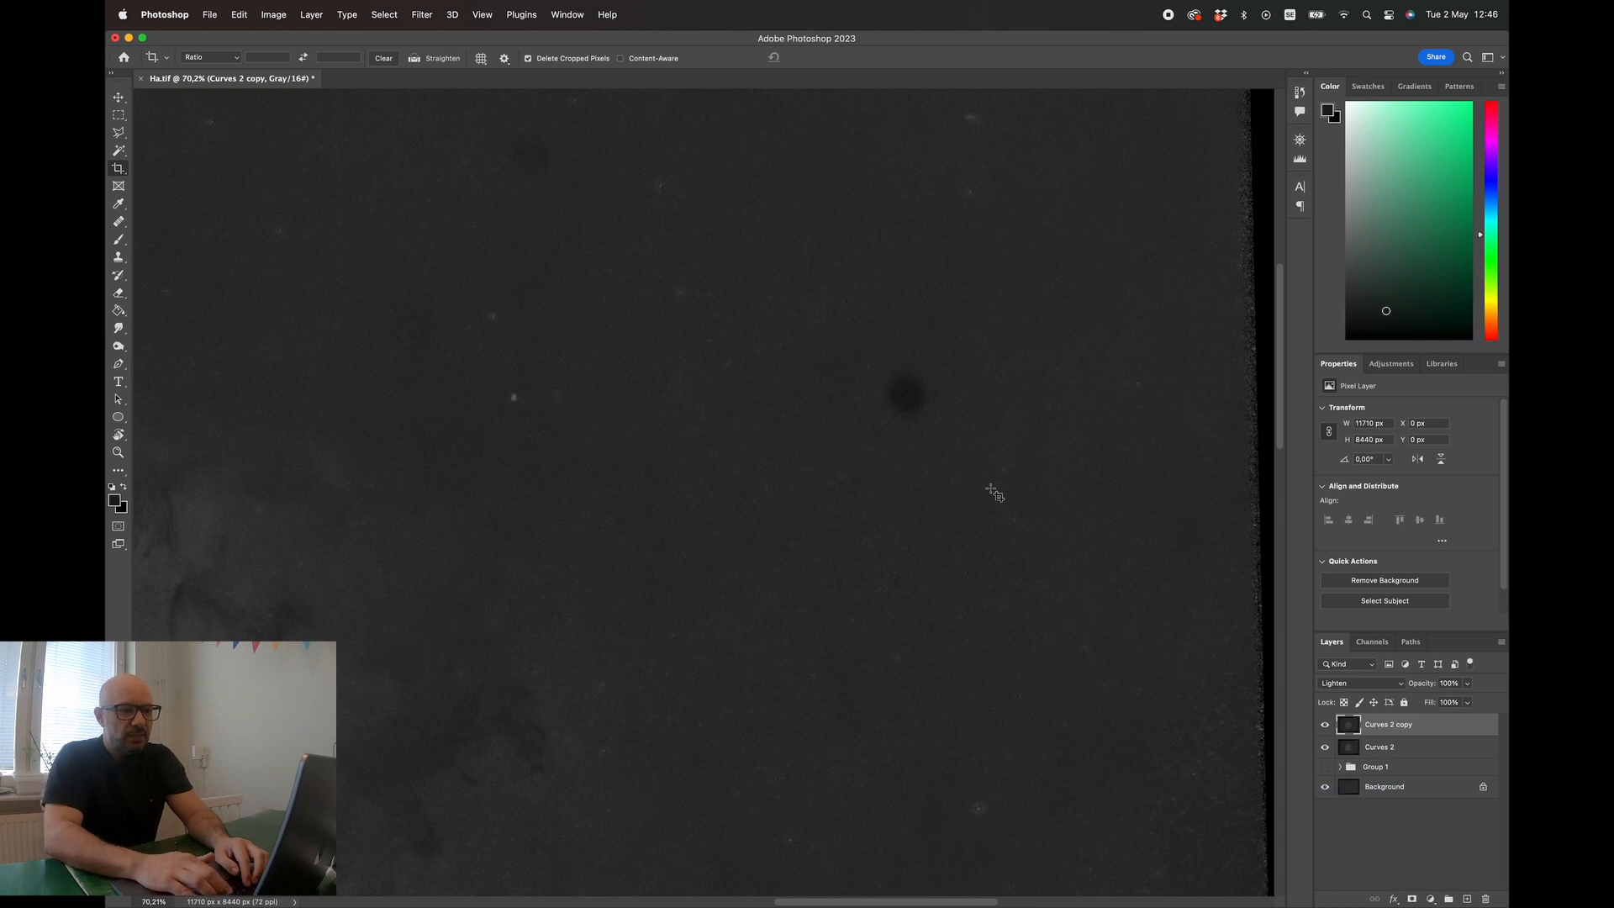
# - Sample the background grey beside the dark round spot near the image's right edge, and paint over it with a smaller brush at 17% opacity
pyautogui.press('i')
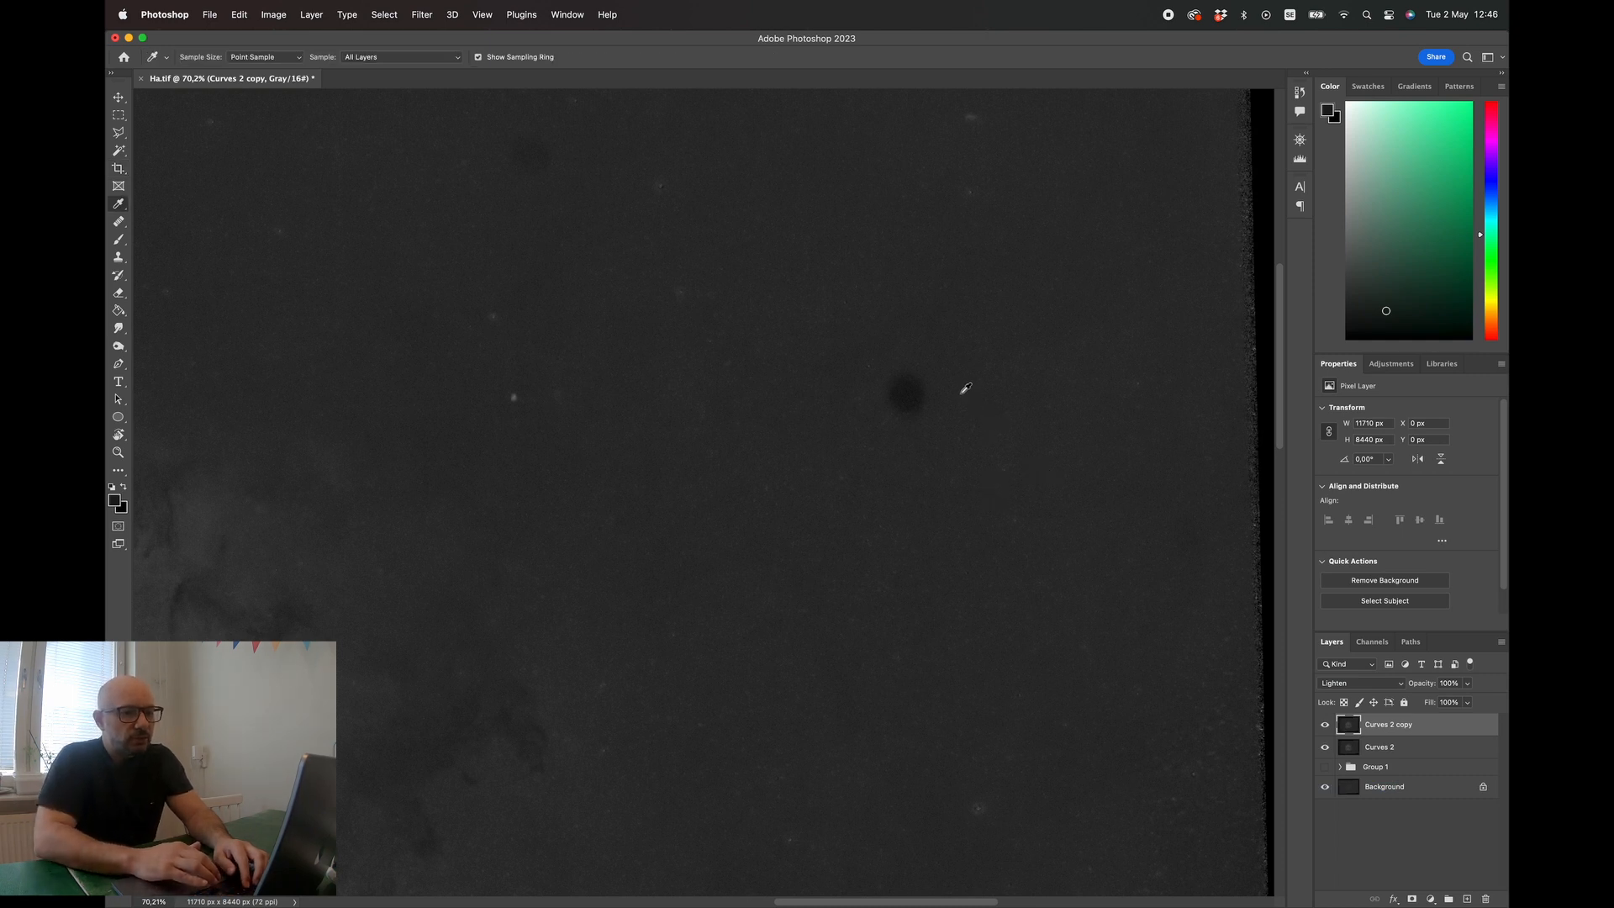
pyautogui.click(974, 379)
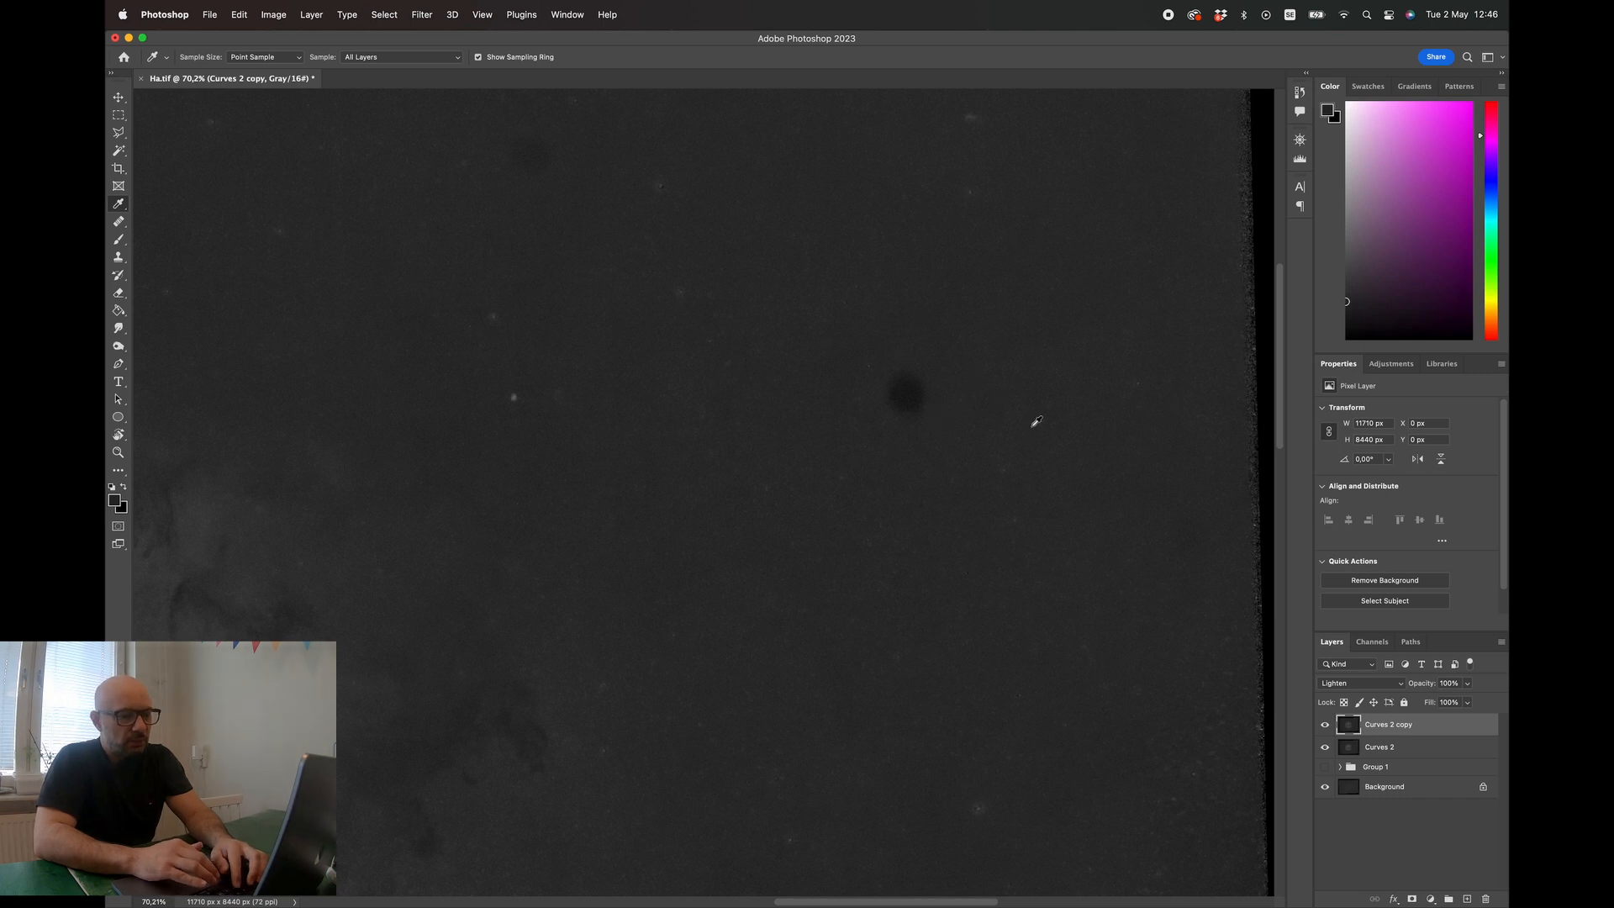
pyautogui.press('b')
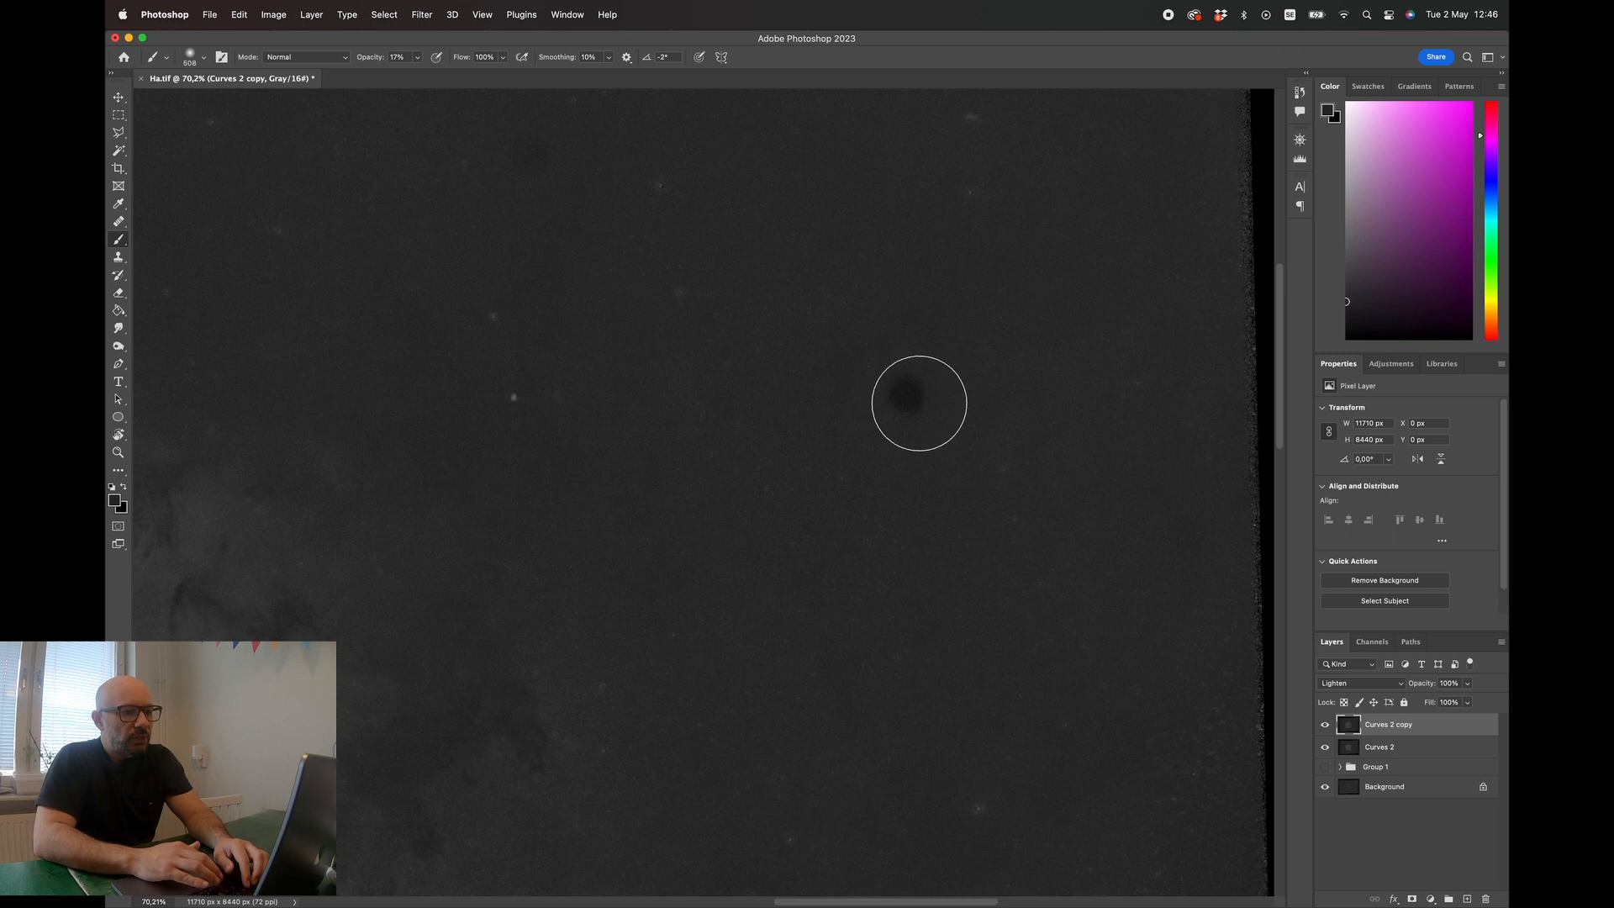
pyautogui.rightClick(904, 389)
pyautogui.moveTo(1052, 424); pyautogui.dragTo(1048, 425)
pyautogui.click(886, 375)
pyautogui.press('super+z')
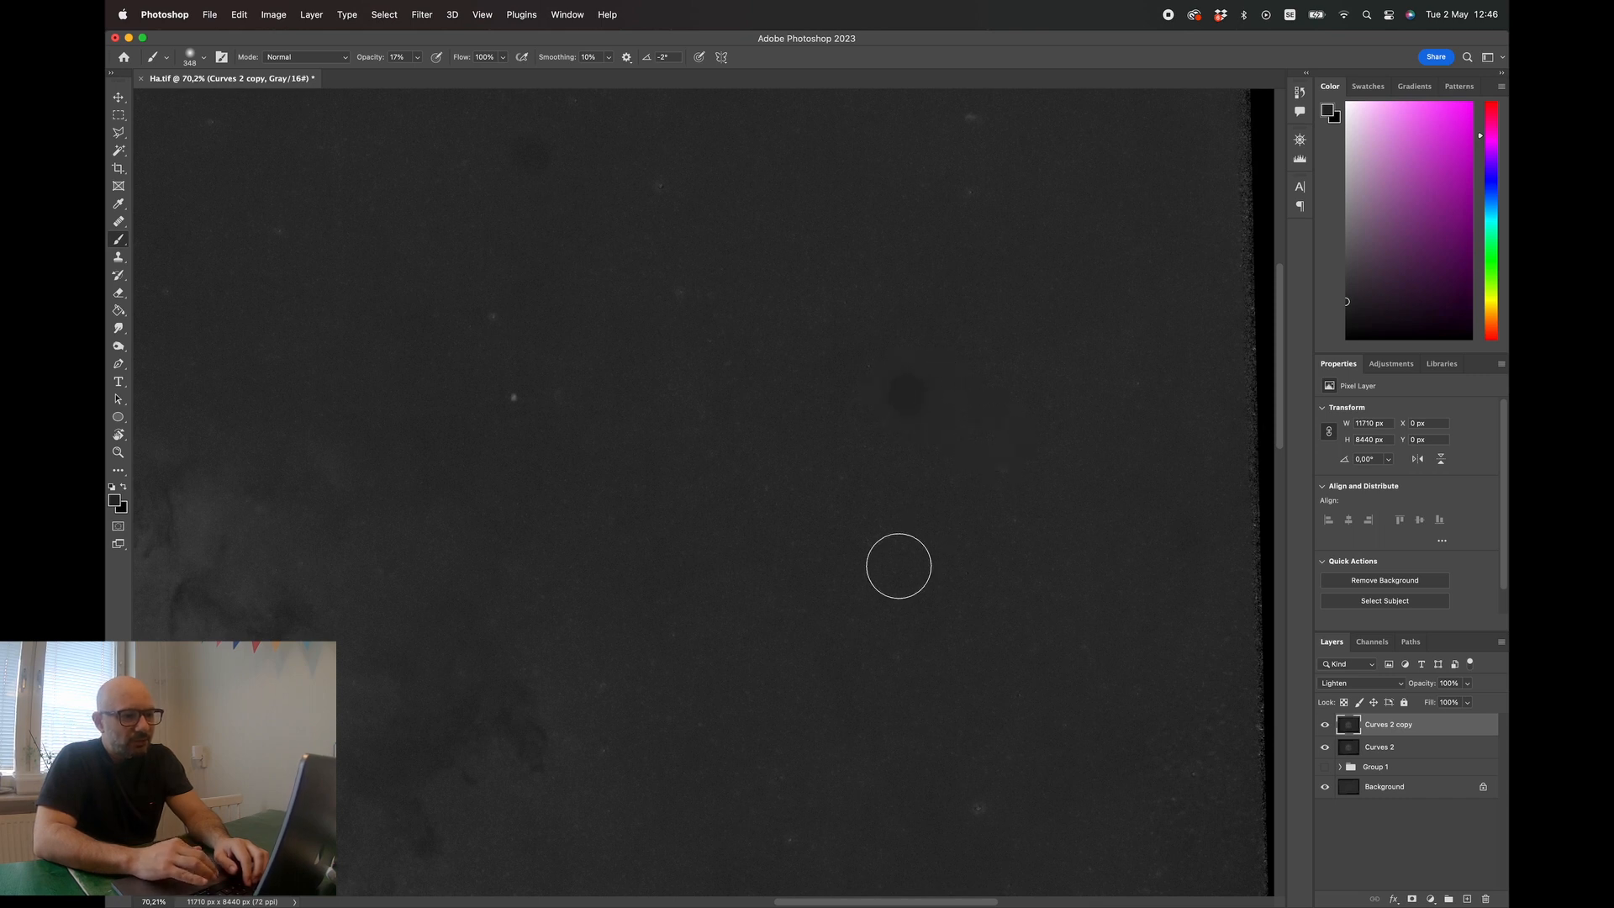
# - Resample a slightly lighter grey just below the partly covered spot and paint out its remaining dark area
pyautogui.scroll(3, 869, 400)
pyautogui.hscroll(3, 868, 401)
pyautogui.scroll(2, 868, 401)
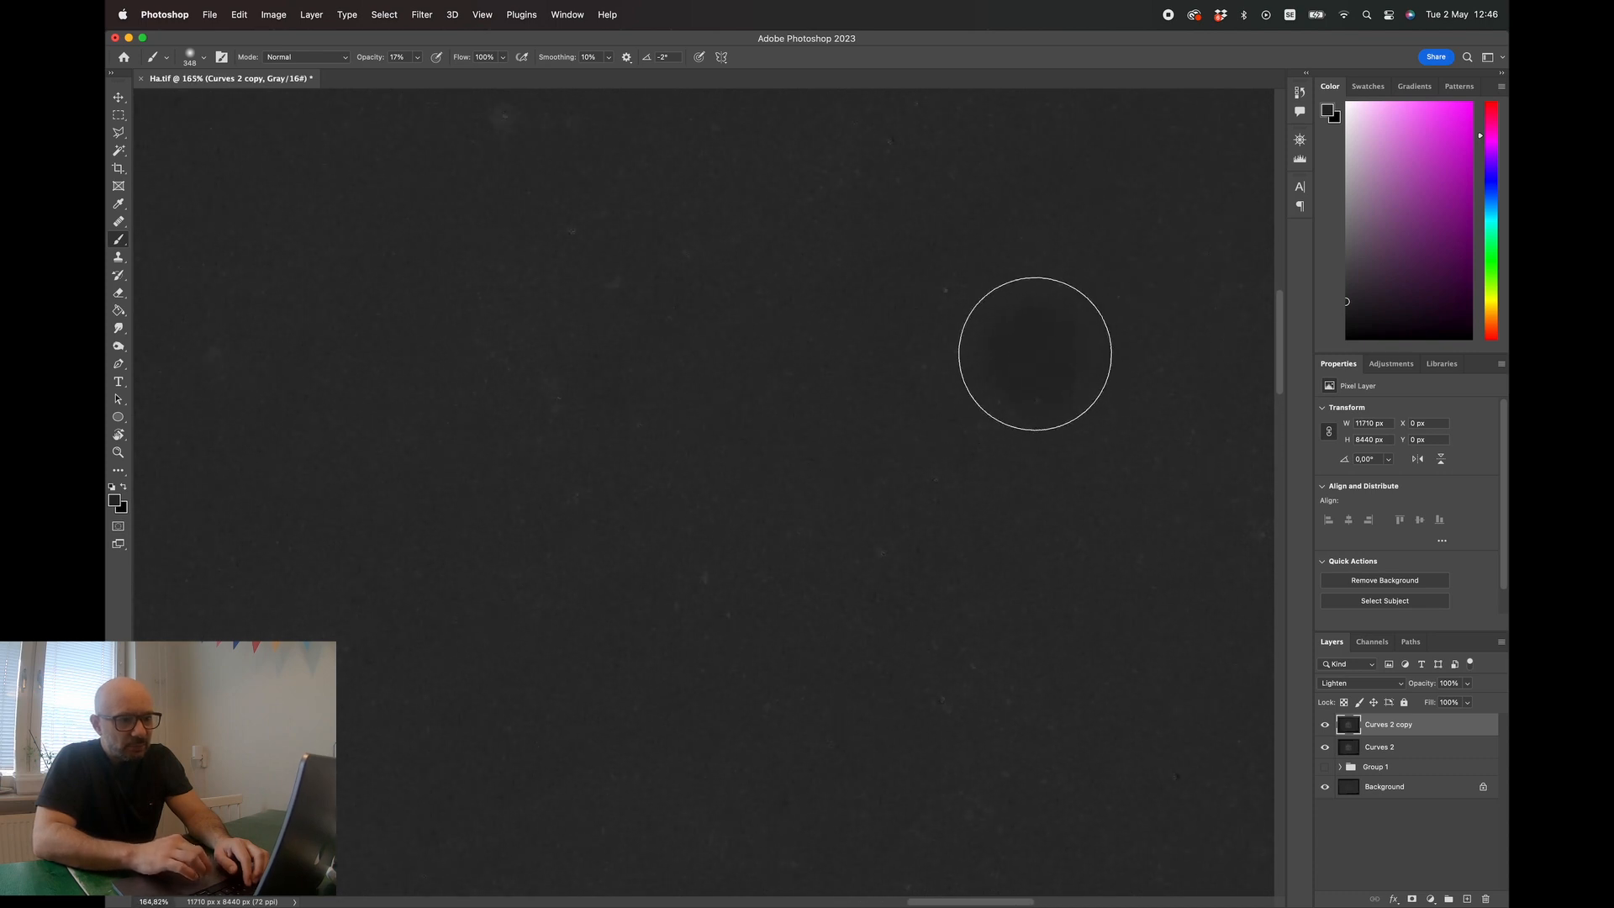
pyautogui.press('i')
pyautogui.click(1043, 467)
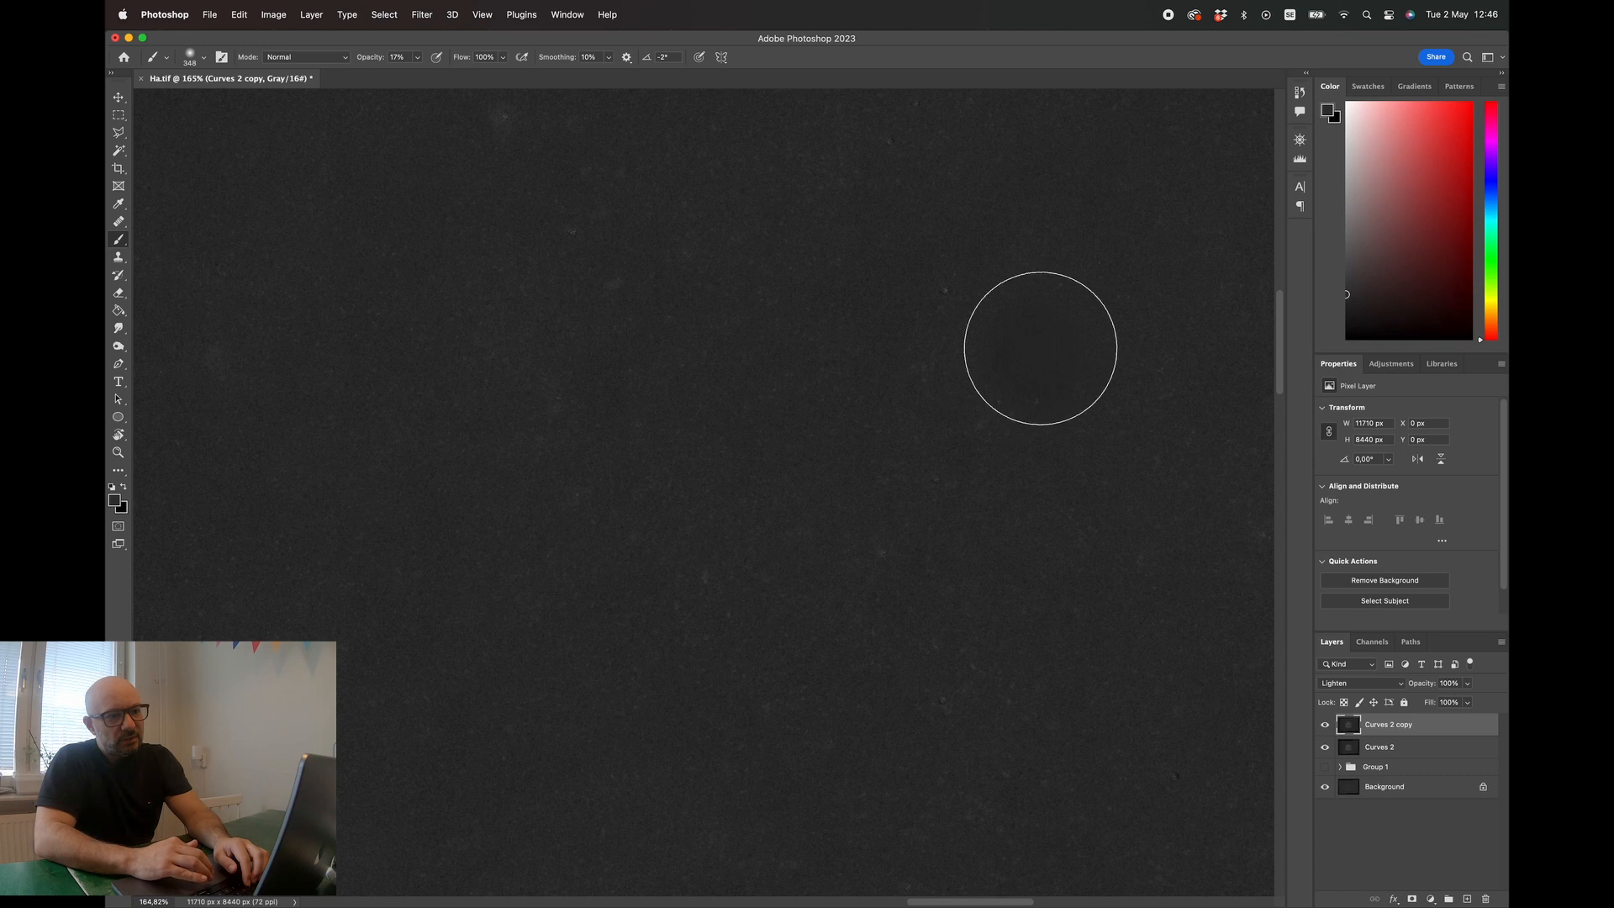
# - Sample the surrounding grey and brush out the faint dark spot in the background to the upper right of the nebula
pyautogui.scroll(-2, 952, 421)
pyautogui.scroll(-5, 951, 420)
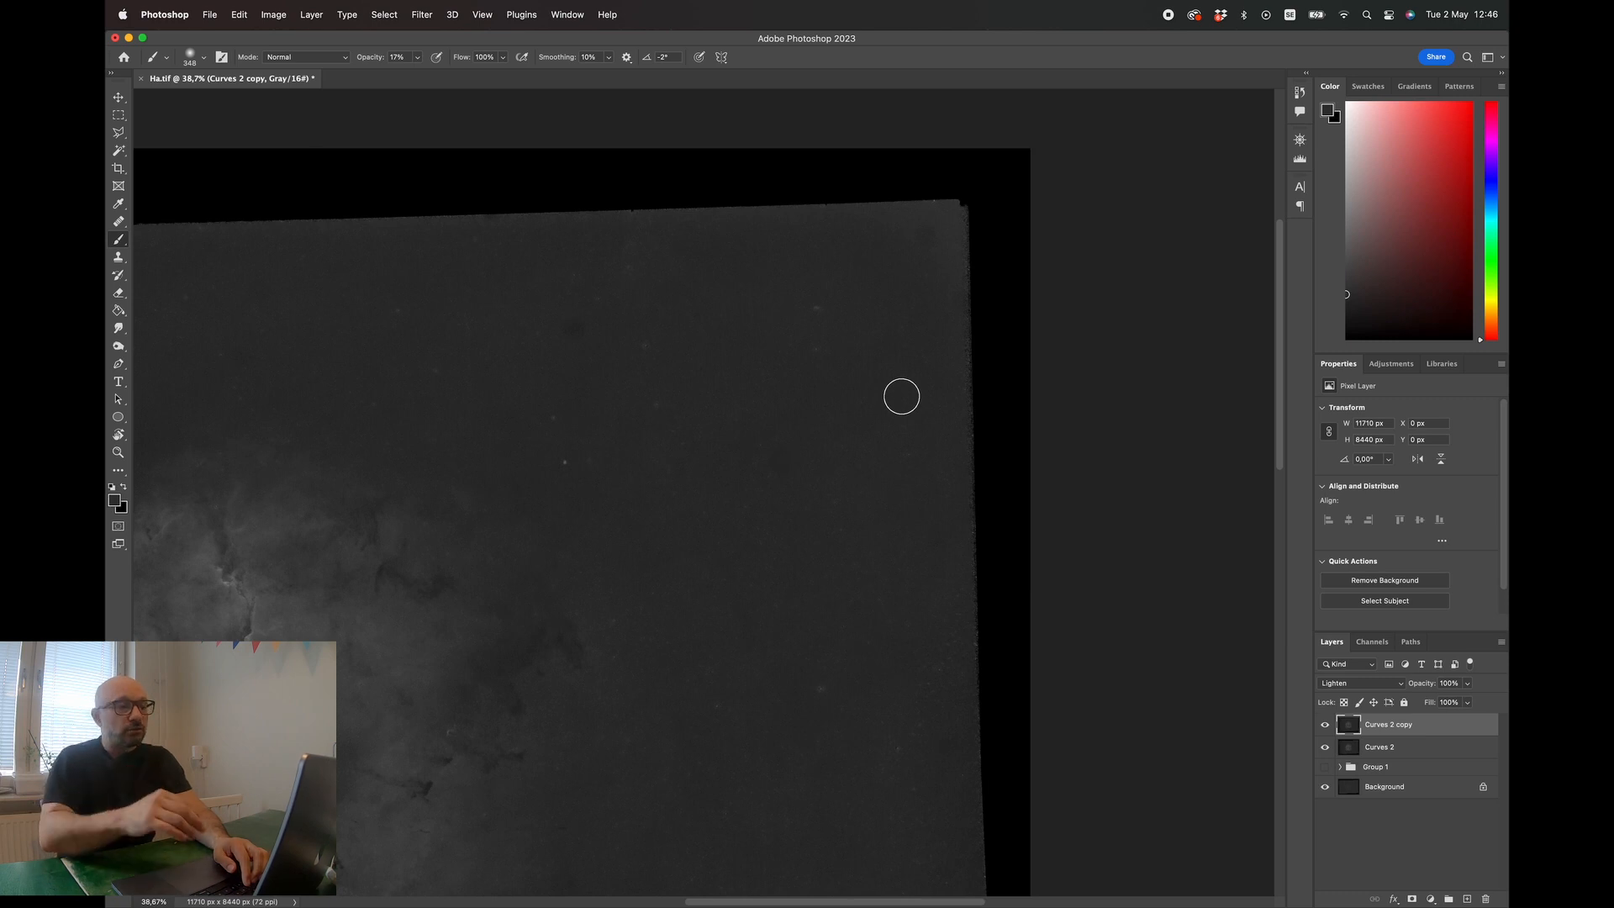
pyautogui.scroll(2, 627, 384)
pyautogui.hscroll(-5, 627, 384)
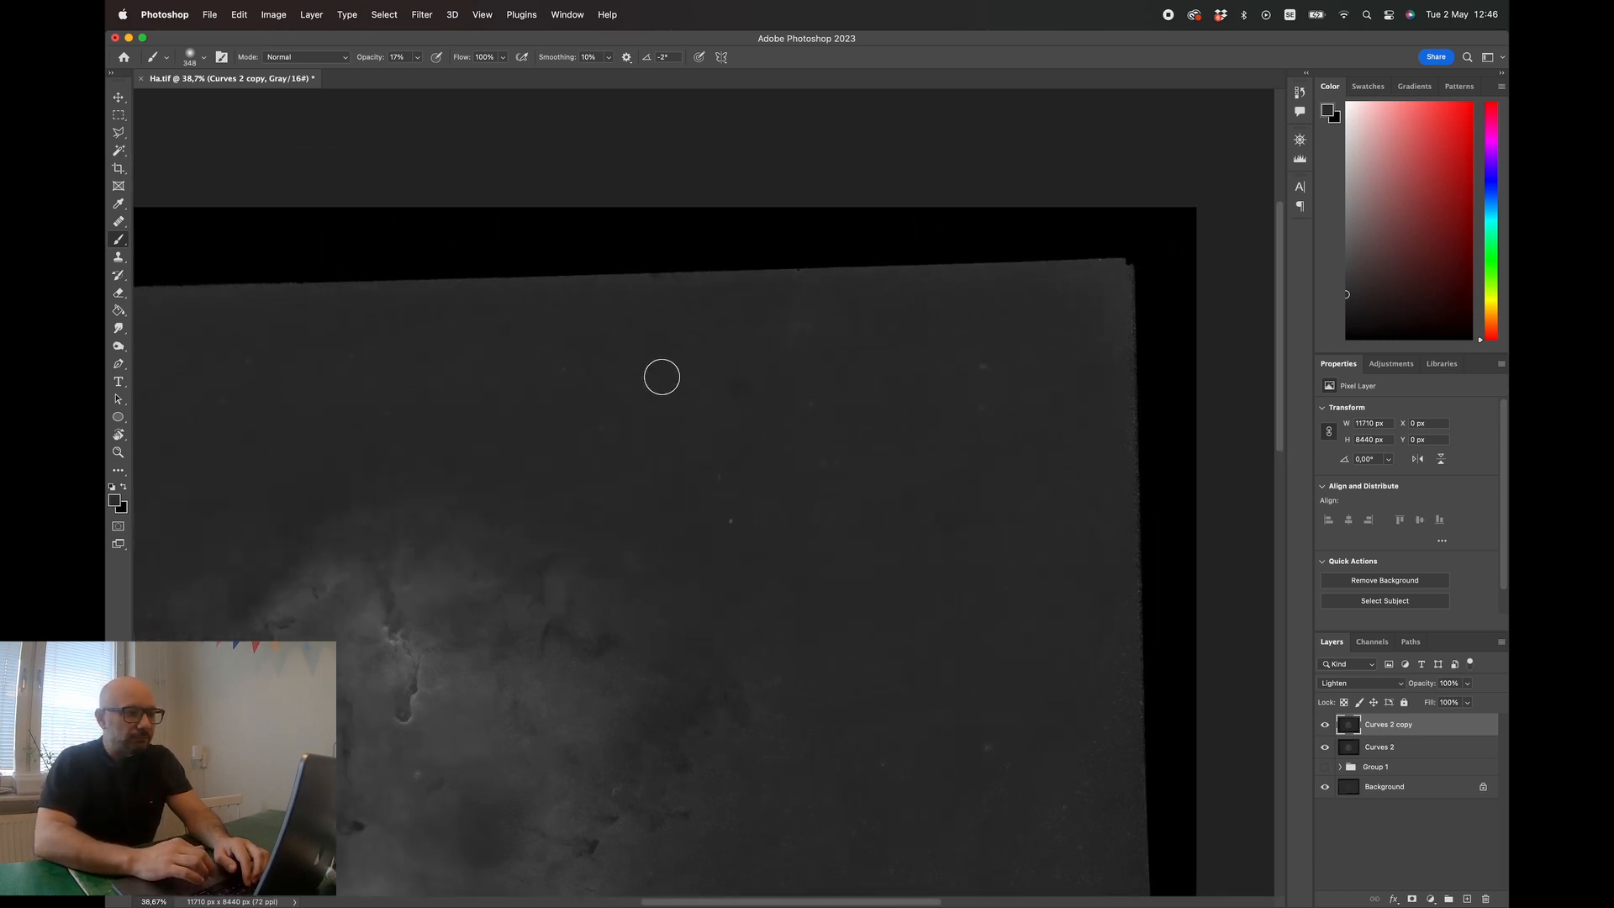
pyautogui.press('i')
pyautogui.press('b')
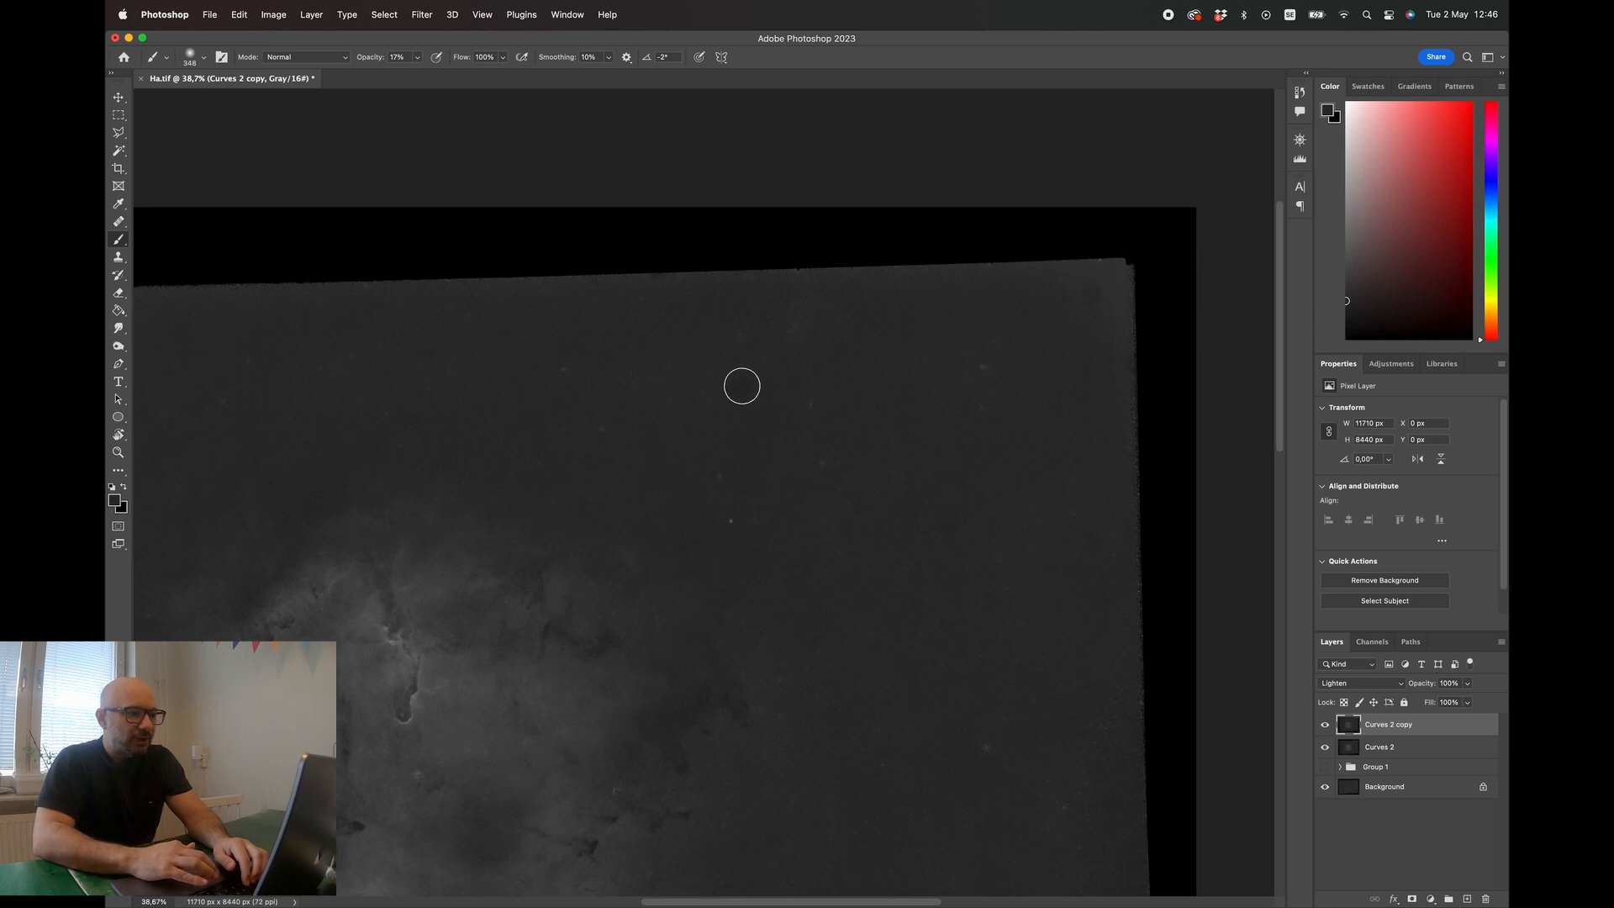
# - Sample the nearby background and brush out the faint round dark spot to the upper left of the nebula
pyautogui.scroll(-6, 597, 431)
pyautogui.hscroll(-15, 597, 431)
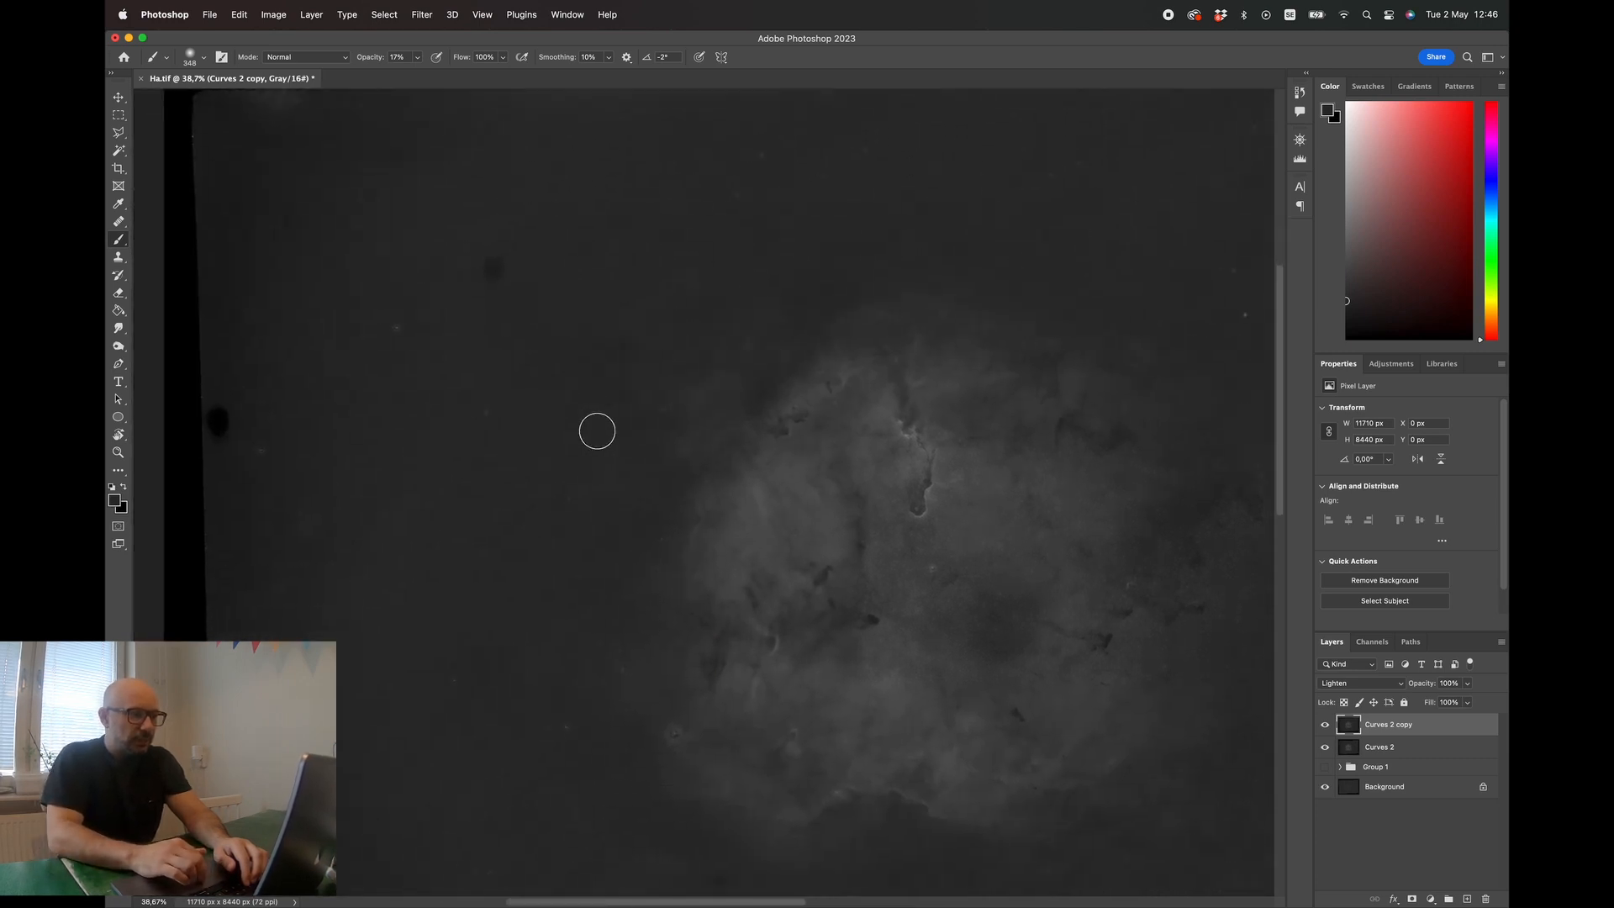
pyautogui.scroll(1, 597, 432)
pyautogui.hscroll(-4, 597, 431)
pyautogui.press('i')
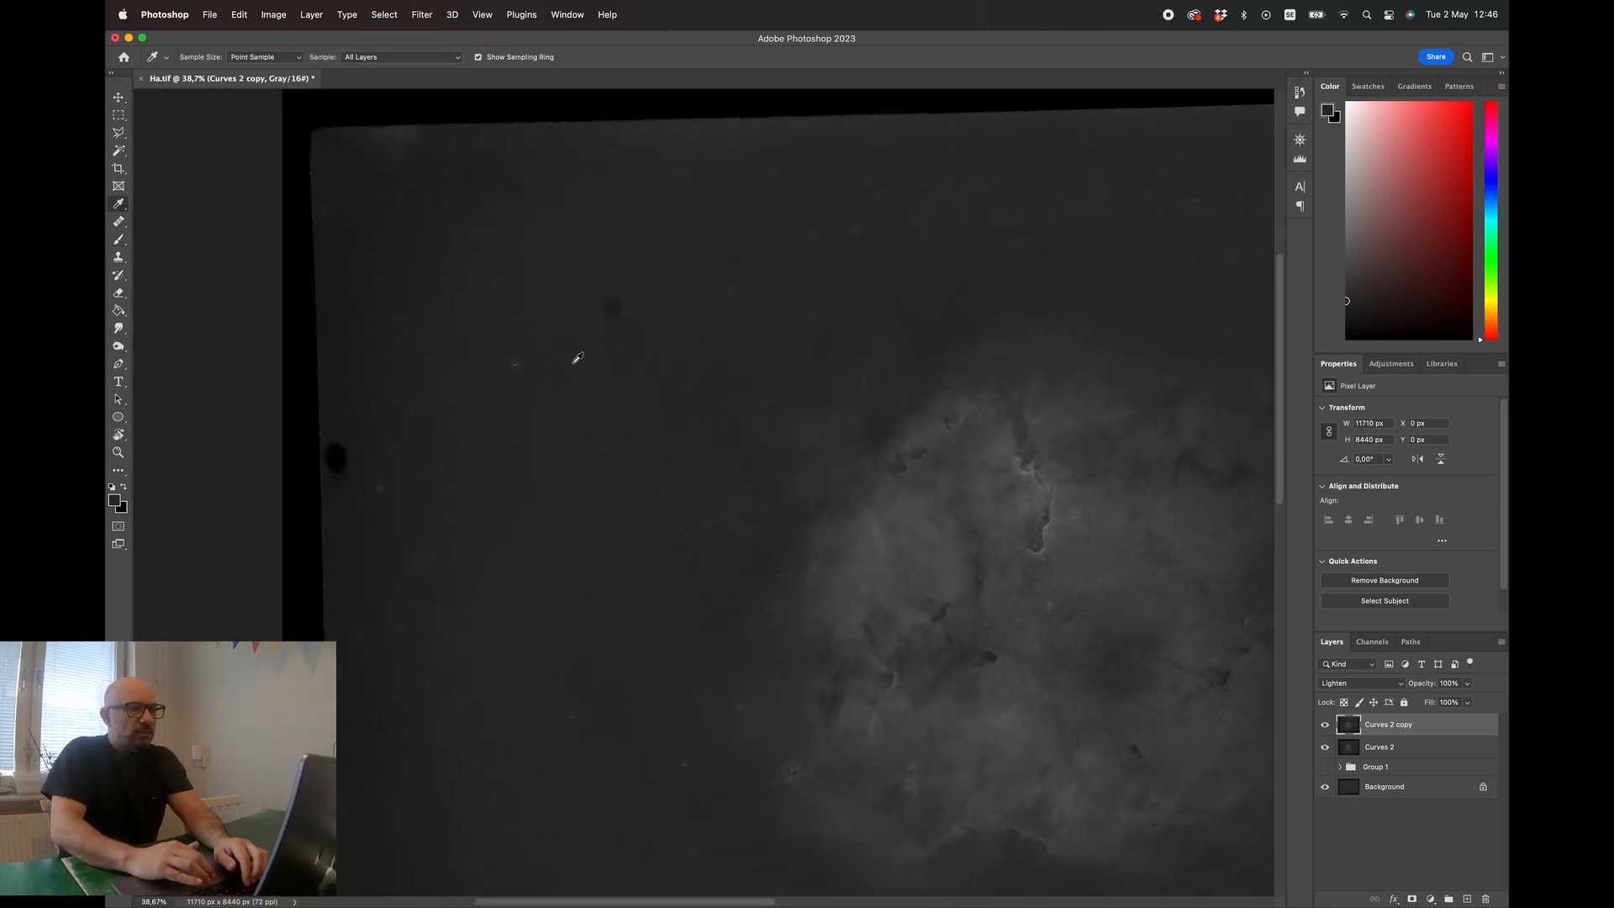
pyautogui.click(597, 298)
pyautogui.press('b')
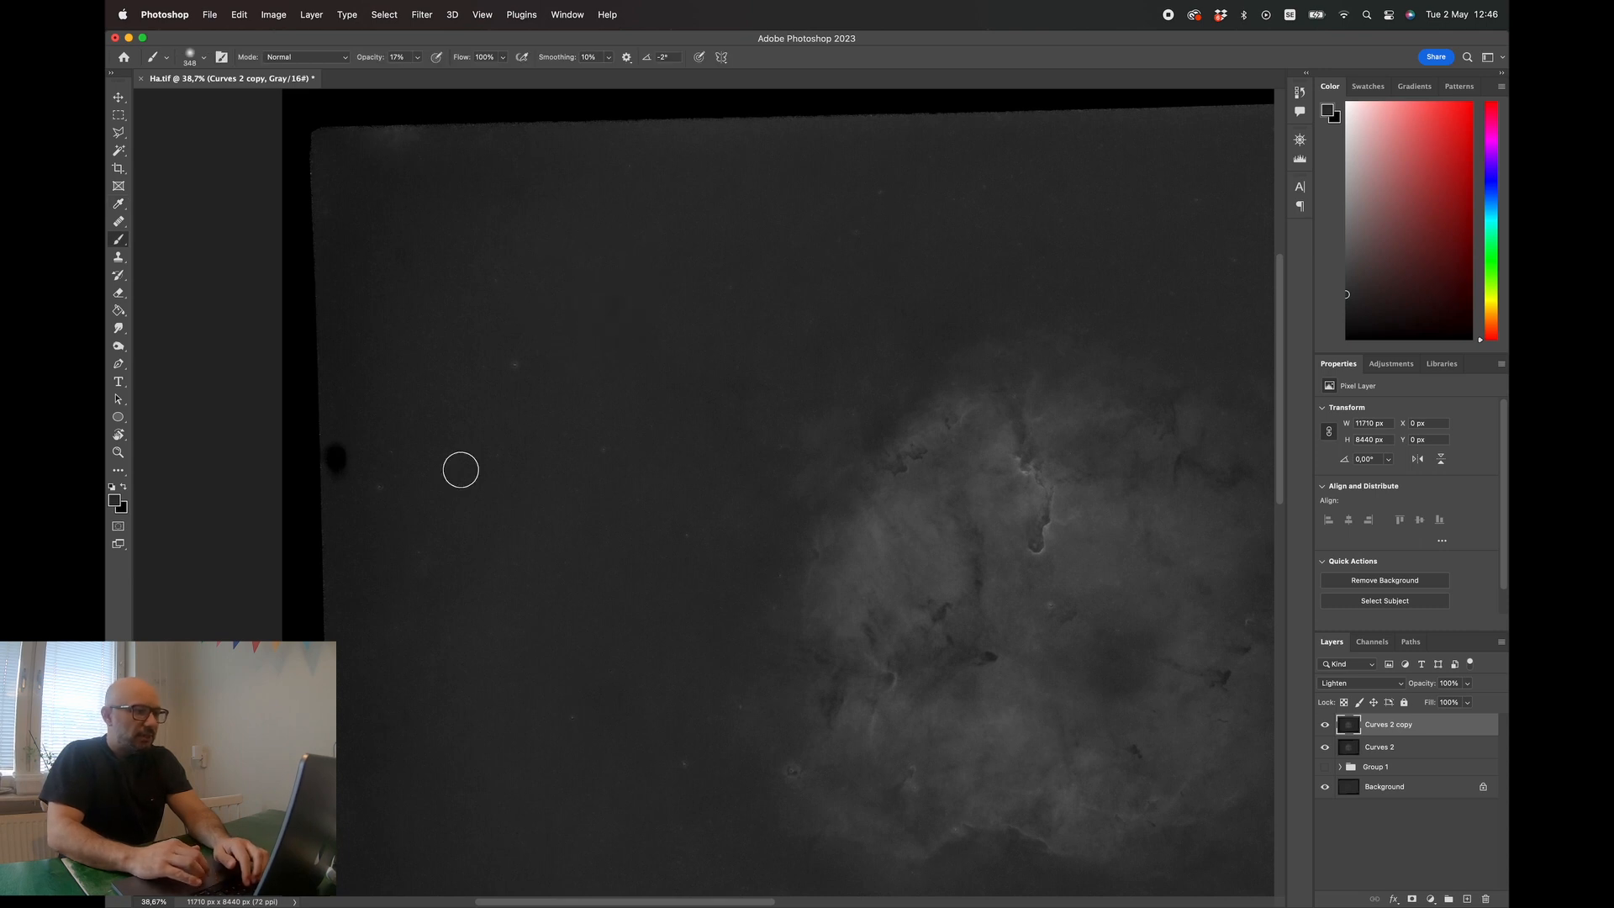
# - Sample the grey beside the dark spot at the image's left edge and paint over the spot
pyautogui.press('i')
pyautogui.click(387, 460)
pyautogui.press('b')
pyautogui.click(342, 463)
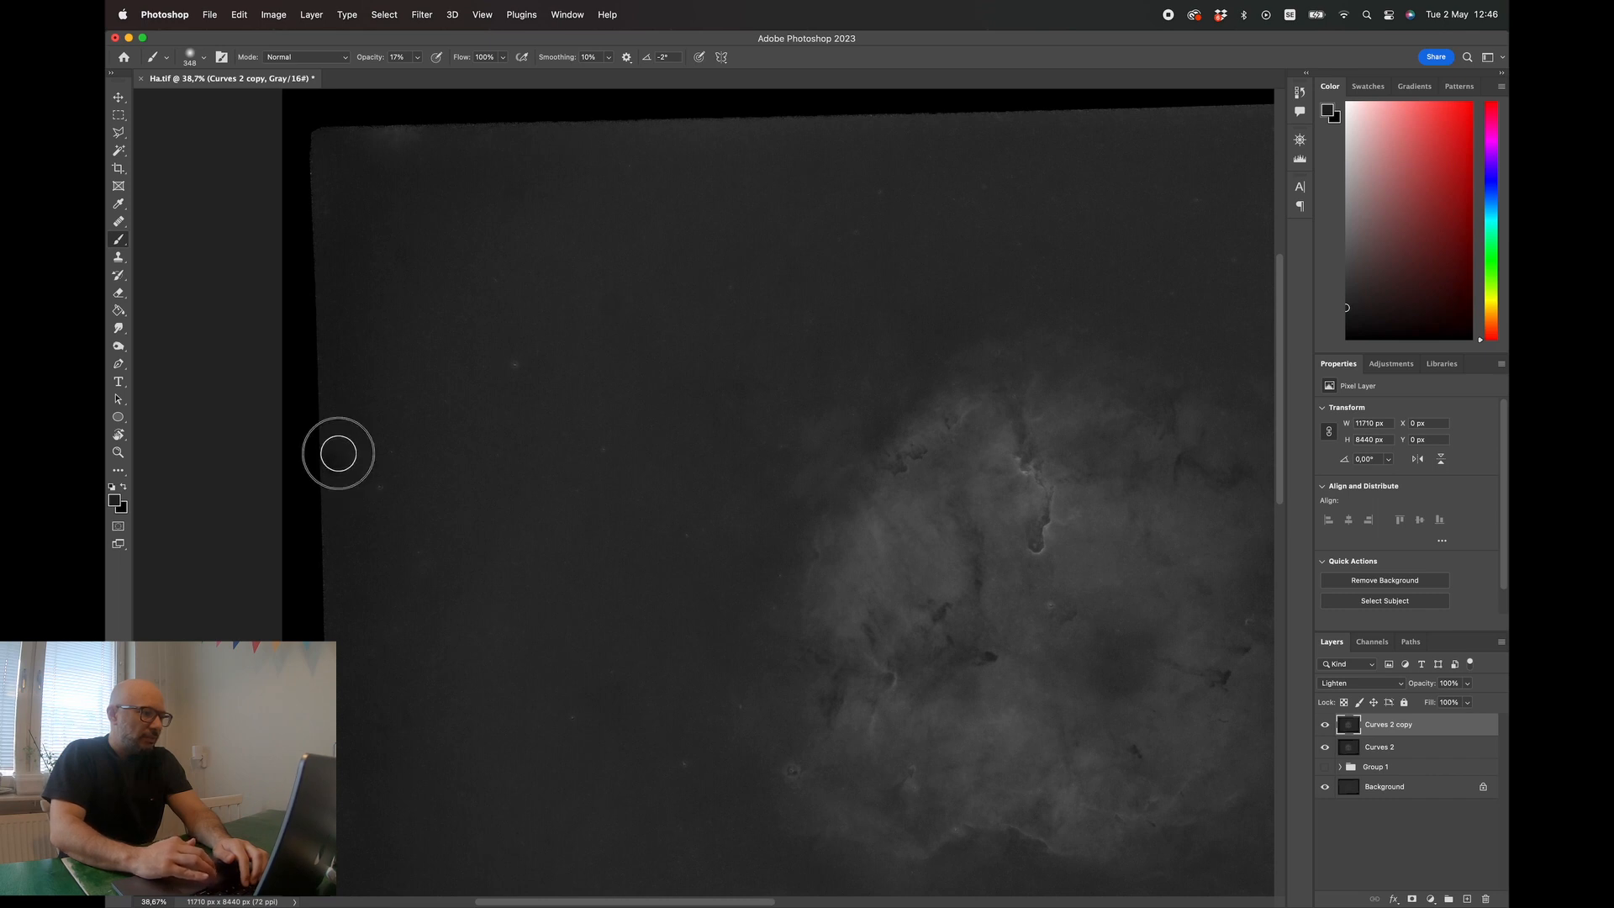
# - Brush out the elongated dark streak in the background near the image's lower right corner with the surrounding grey
pyautogui.scroll(-10, 468, 526)
pyautogui.hscroll(10, 468, 526)
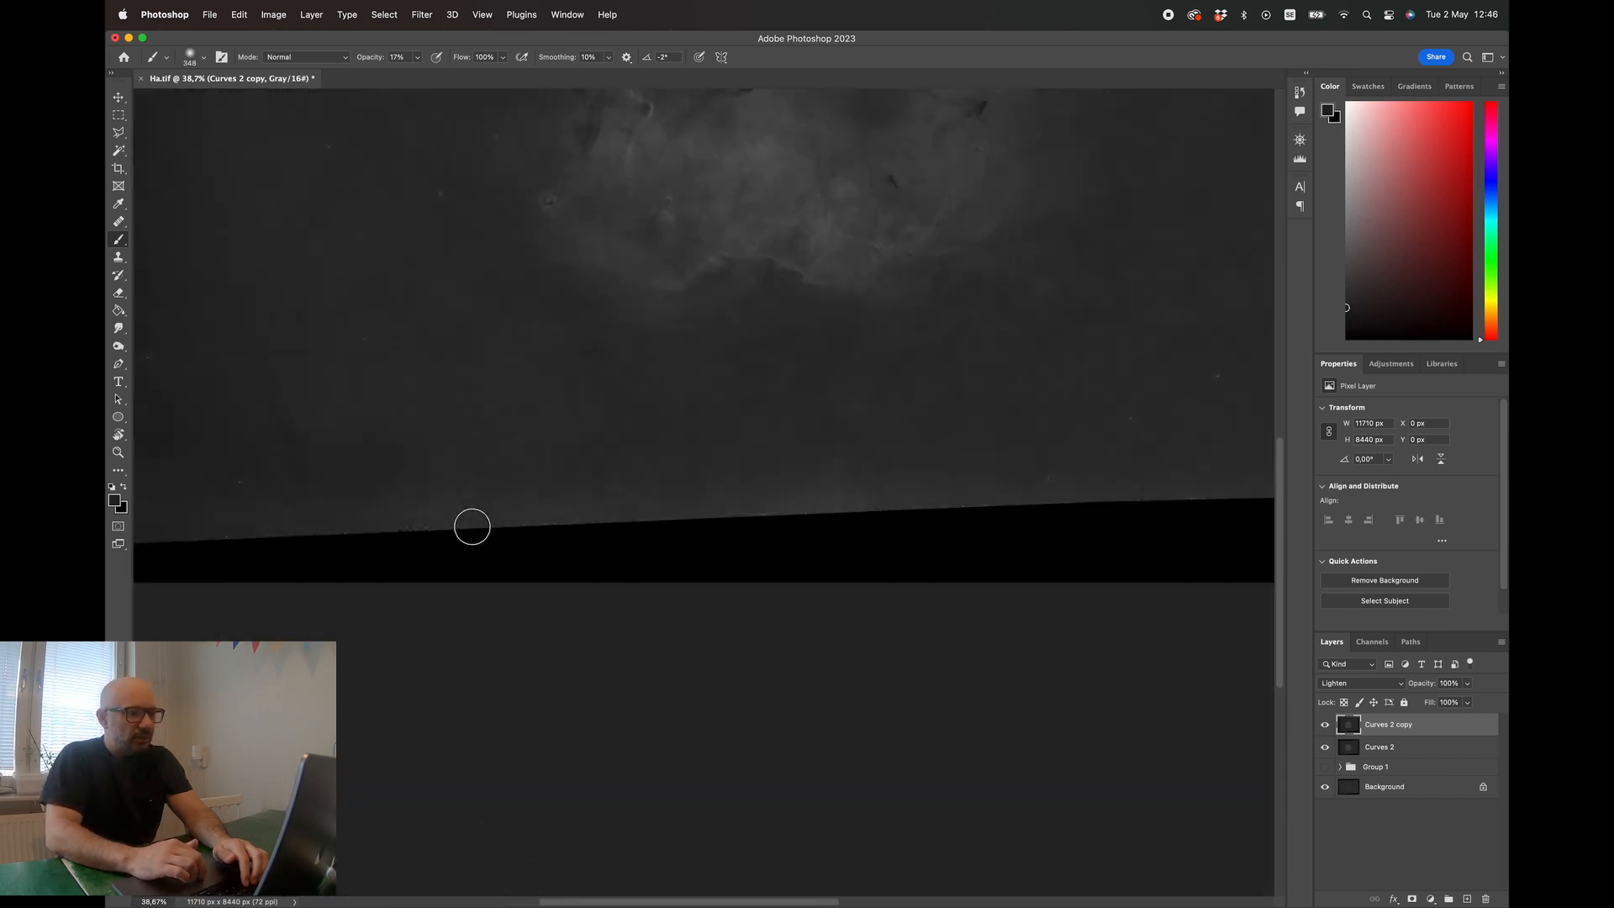
pyautogui.scroll(5, 471, 527)
pyautogui.scroll(-3, 472, 527)
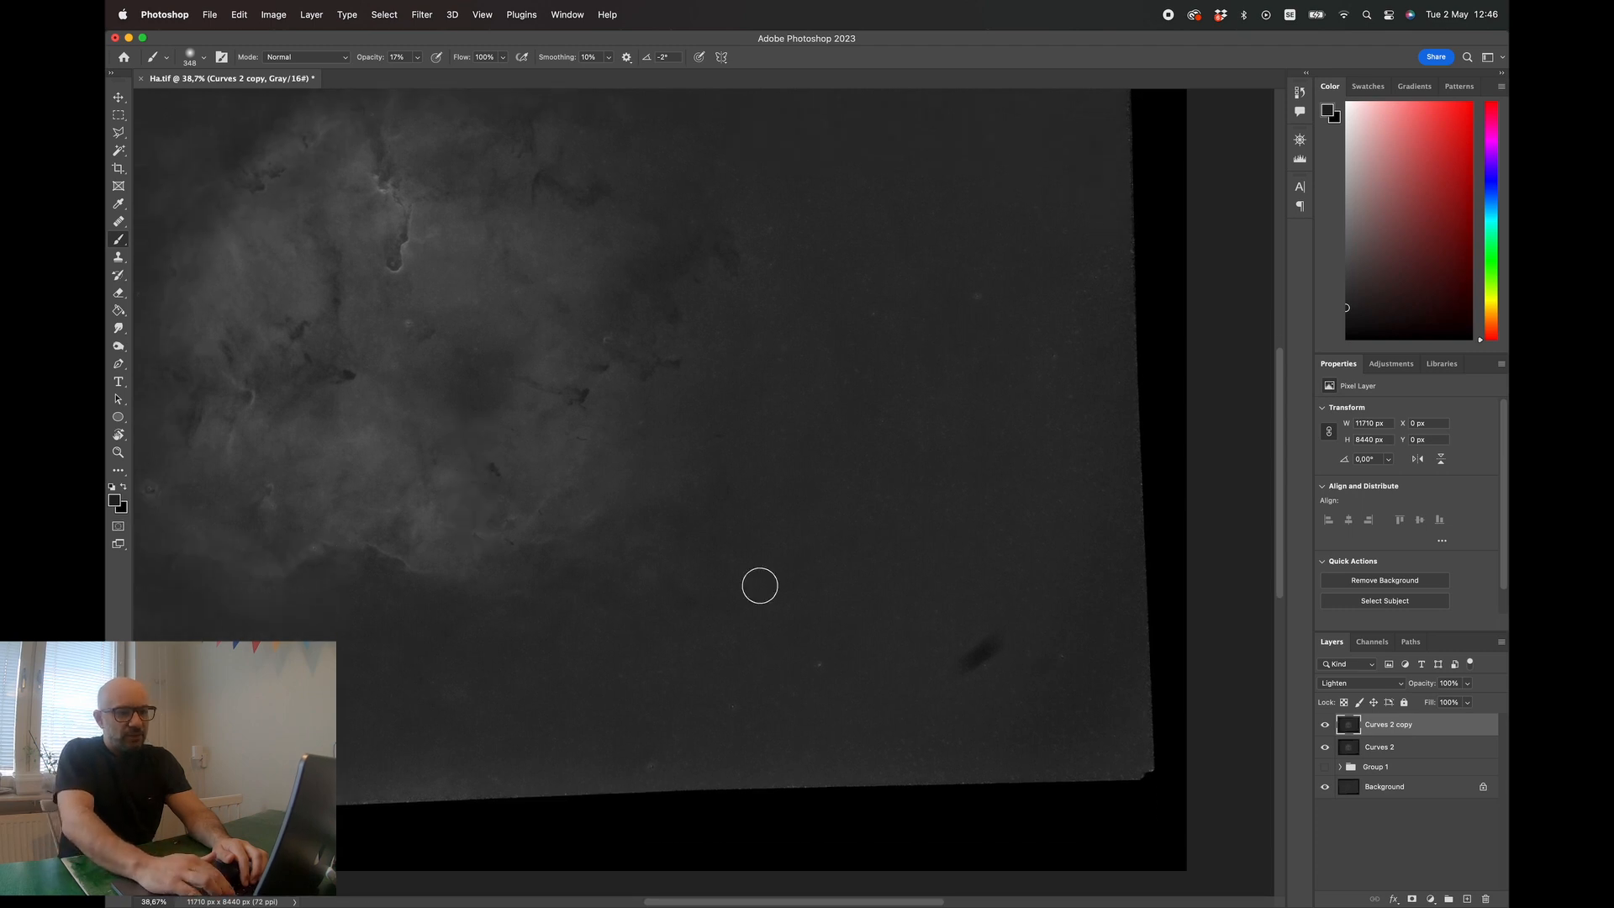
pyautogui.moveTo(982, 649); pyautogui.dragTo(976, 663)
pyautogui.click(991, 644)
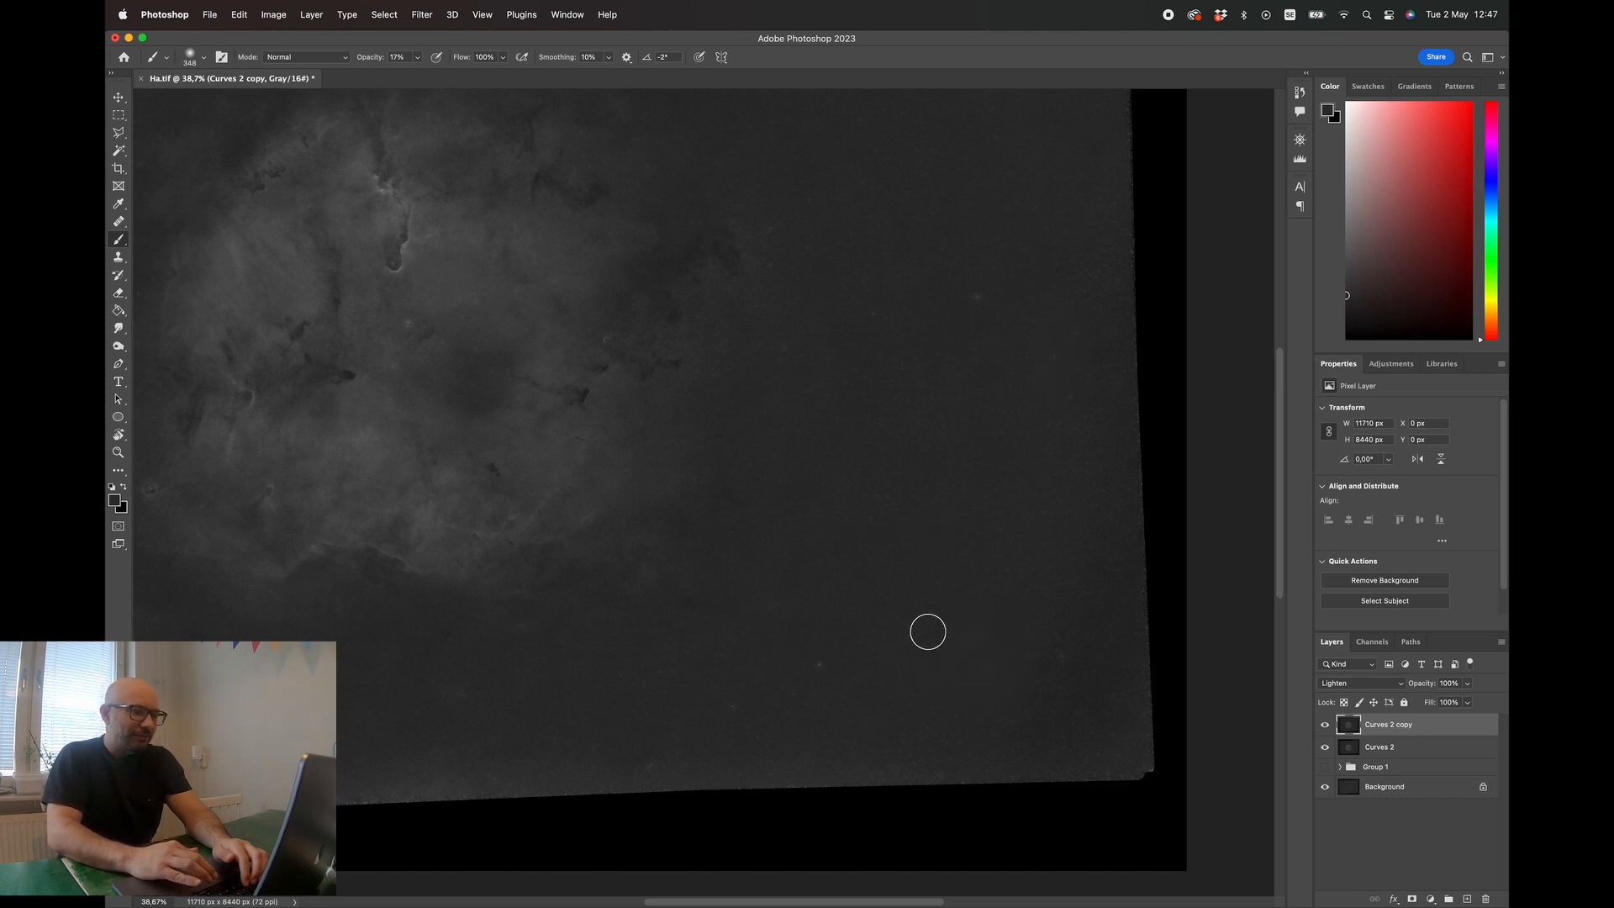
pyautogui.hscroll(-5, 609, 631)
pyautogui.scroll(2, 609, 631)
pyautogui.scroll(2, 610, 631)
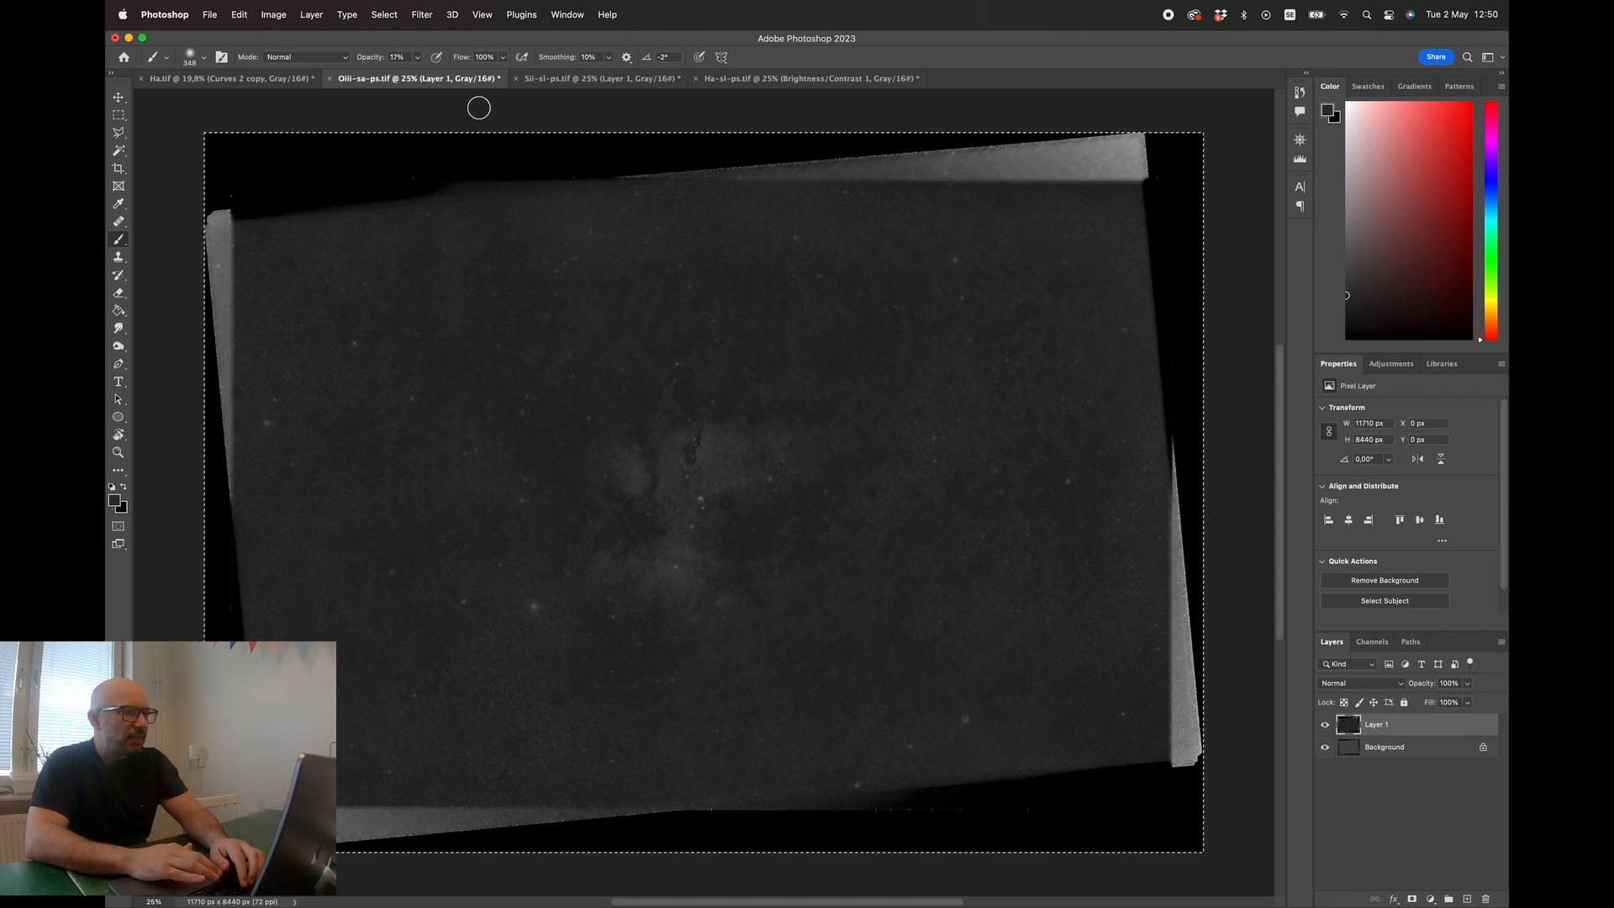
# - Clear the selection in Oiii-sa-ps.tif and examine the nebula detail in the Oiii, Sii and Ha images
pyautogui.click(118, 115)
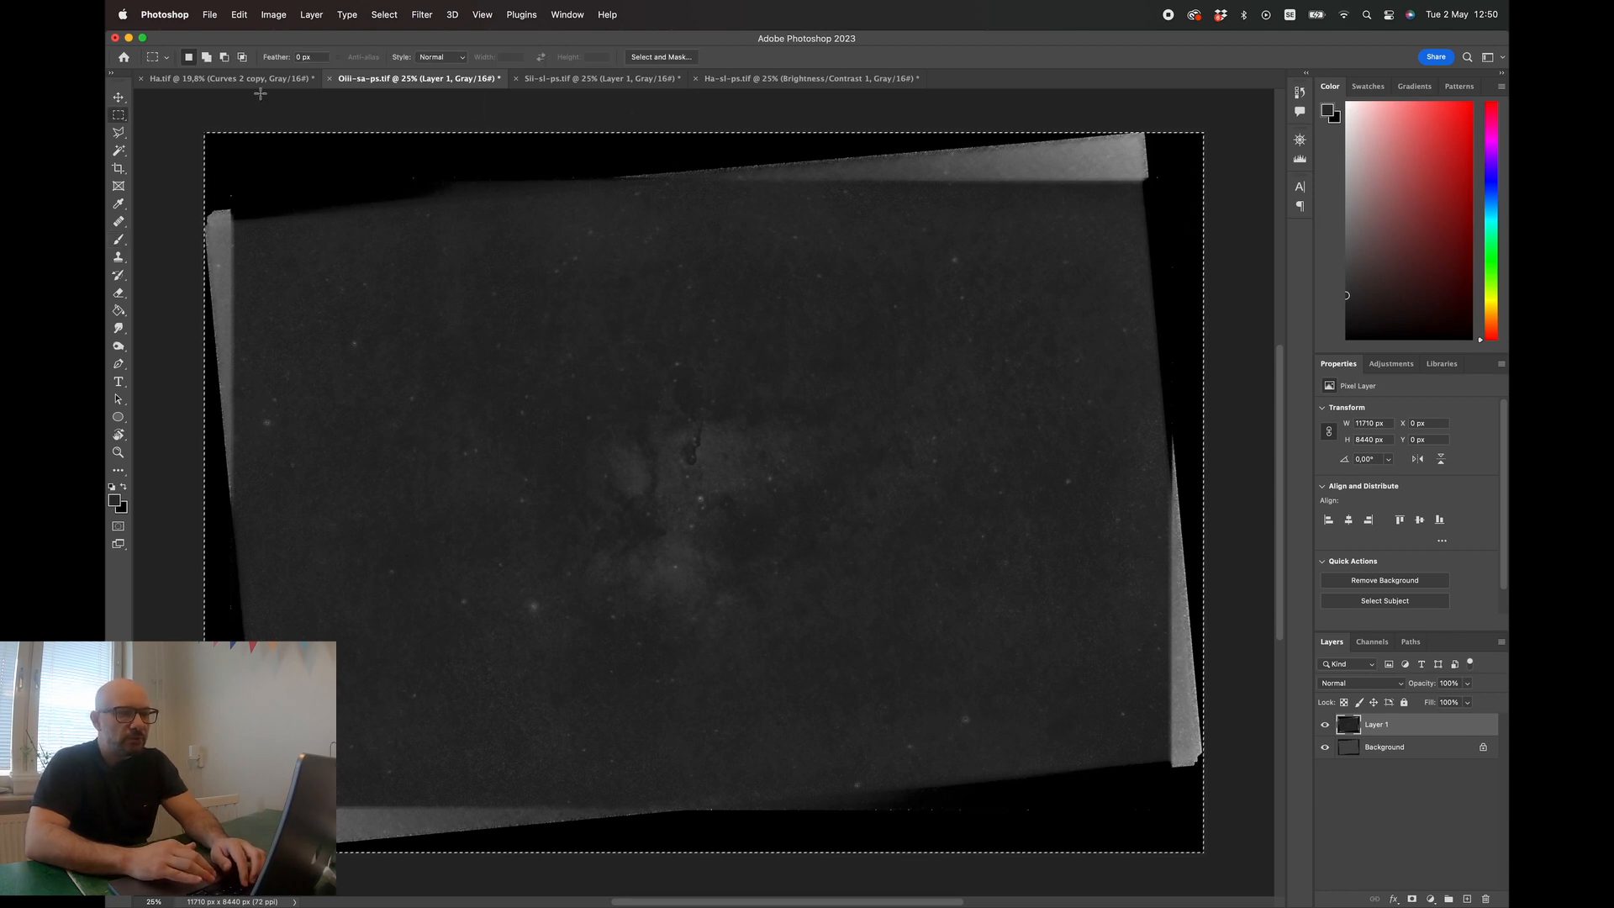
pyautogui.click(460, 93)
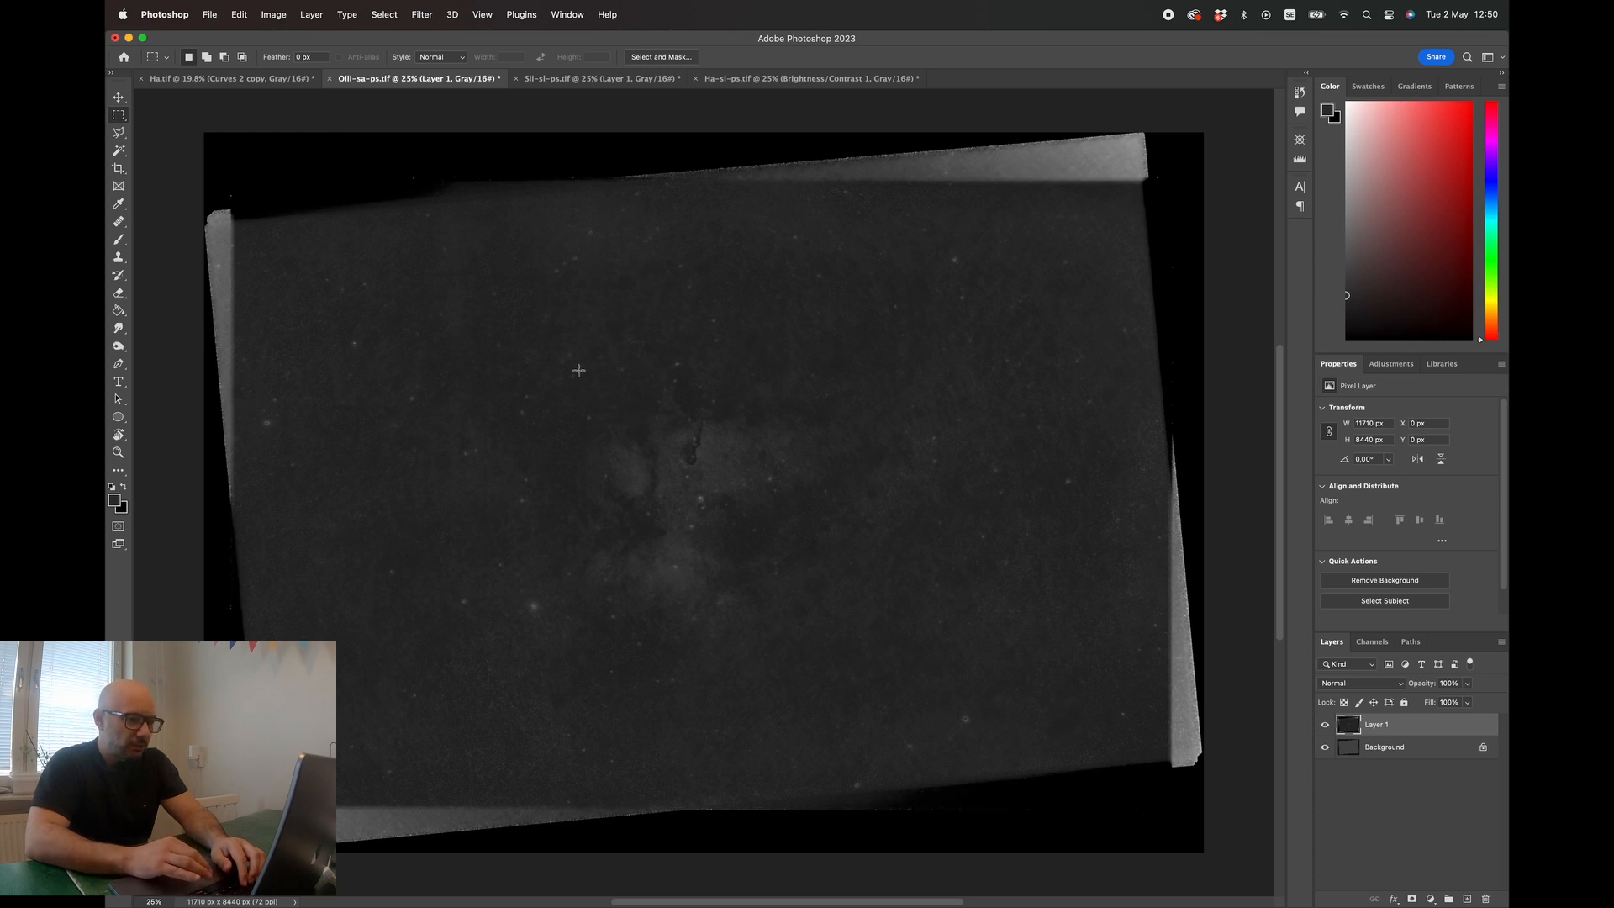
pyautogui.scroll(5, 711, 454)
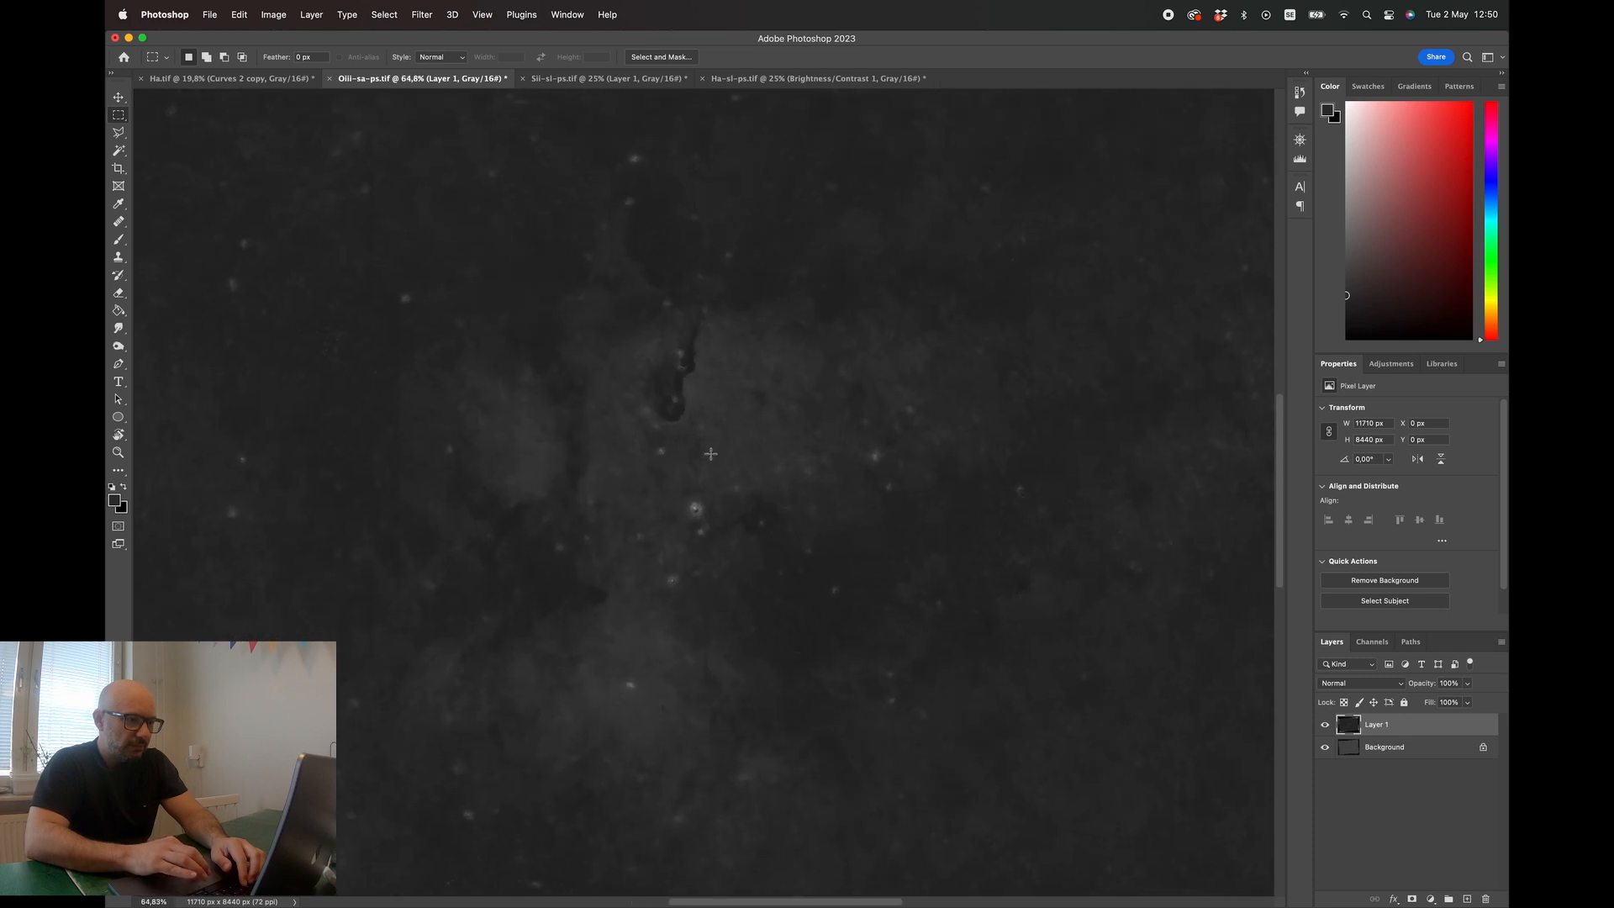
pyautogui.scroll(-5, 711, 460)
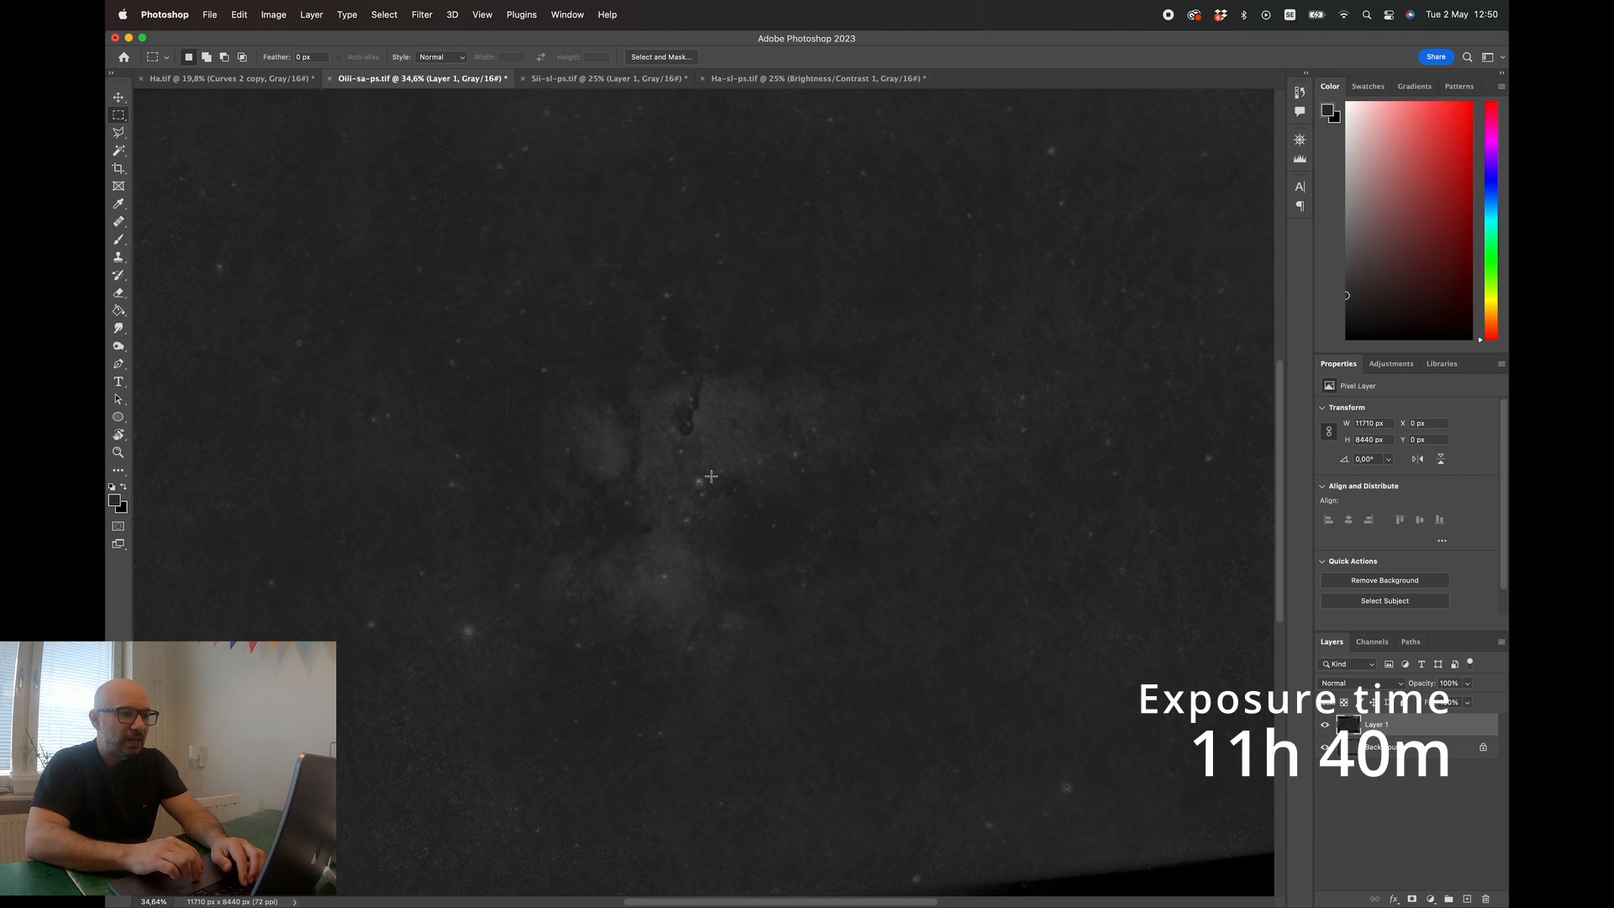
pyautogui.scroll(-2, 711, 475)
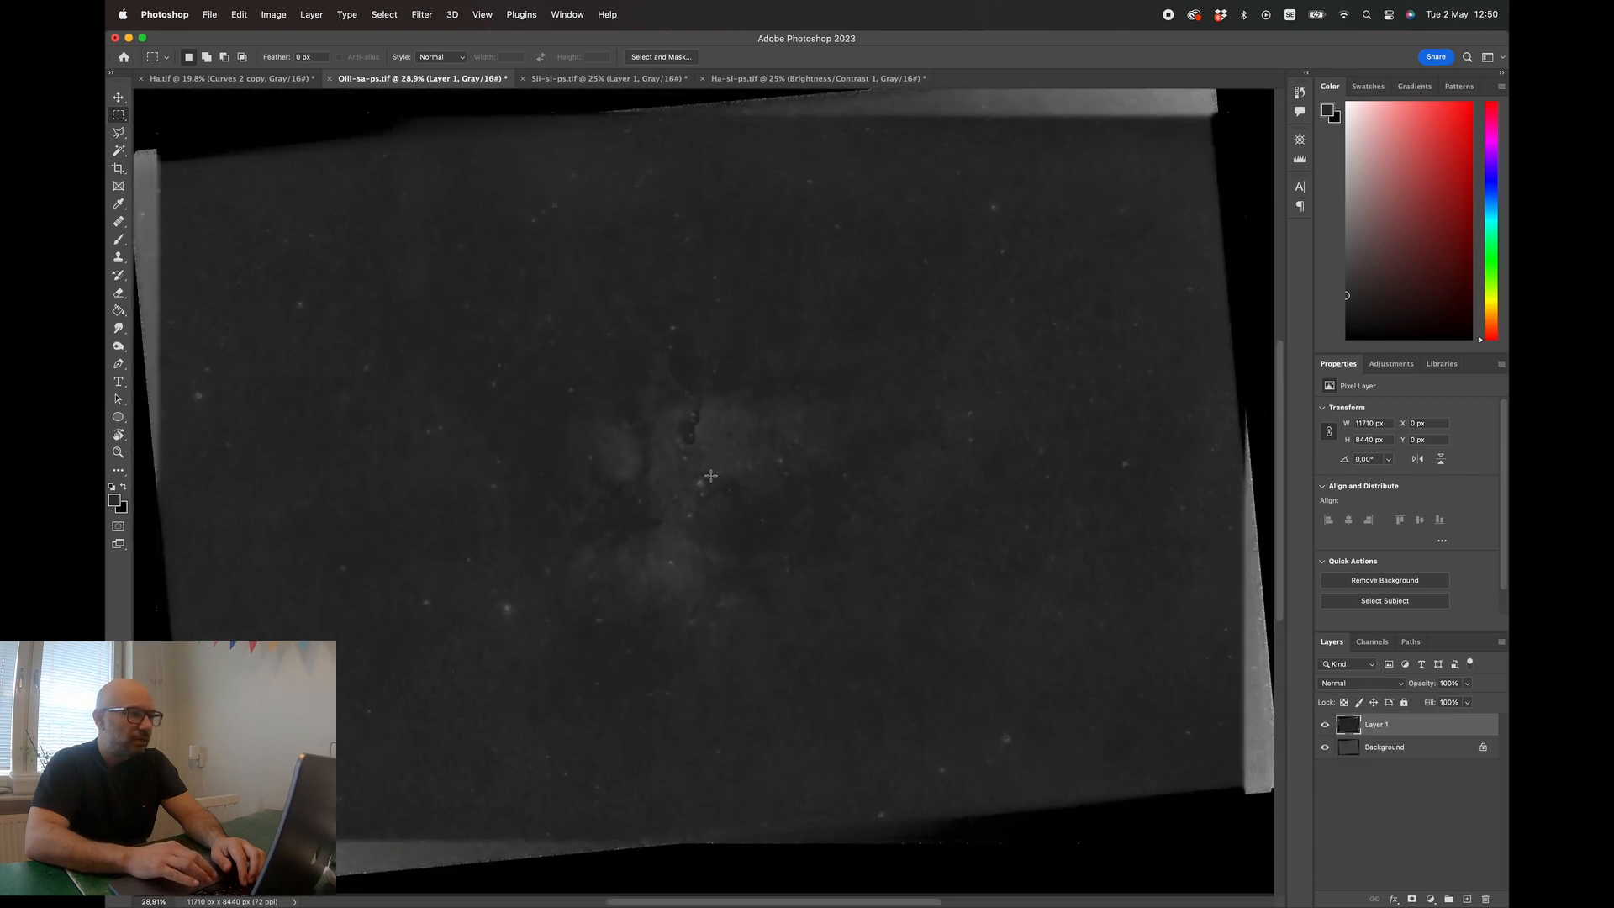
pyautogui.click(609, 81)
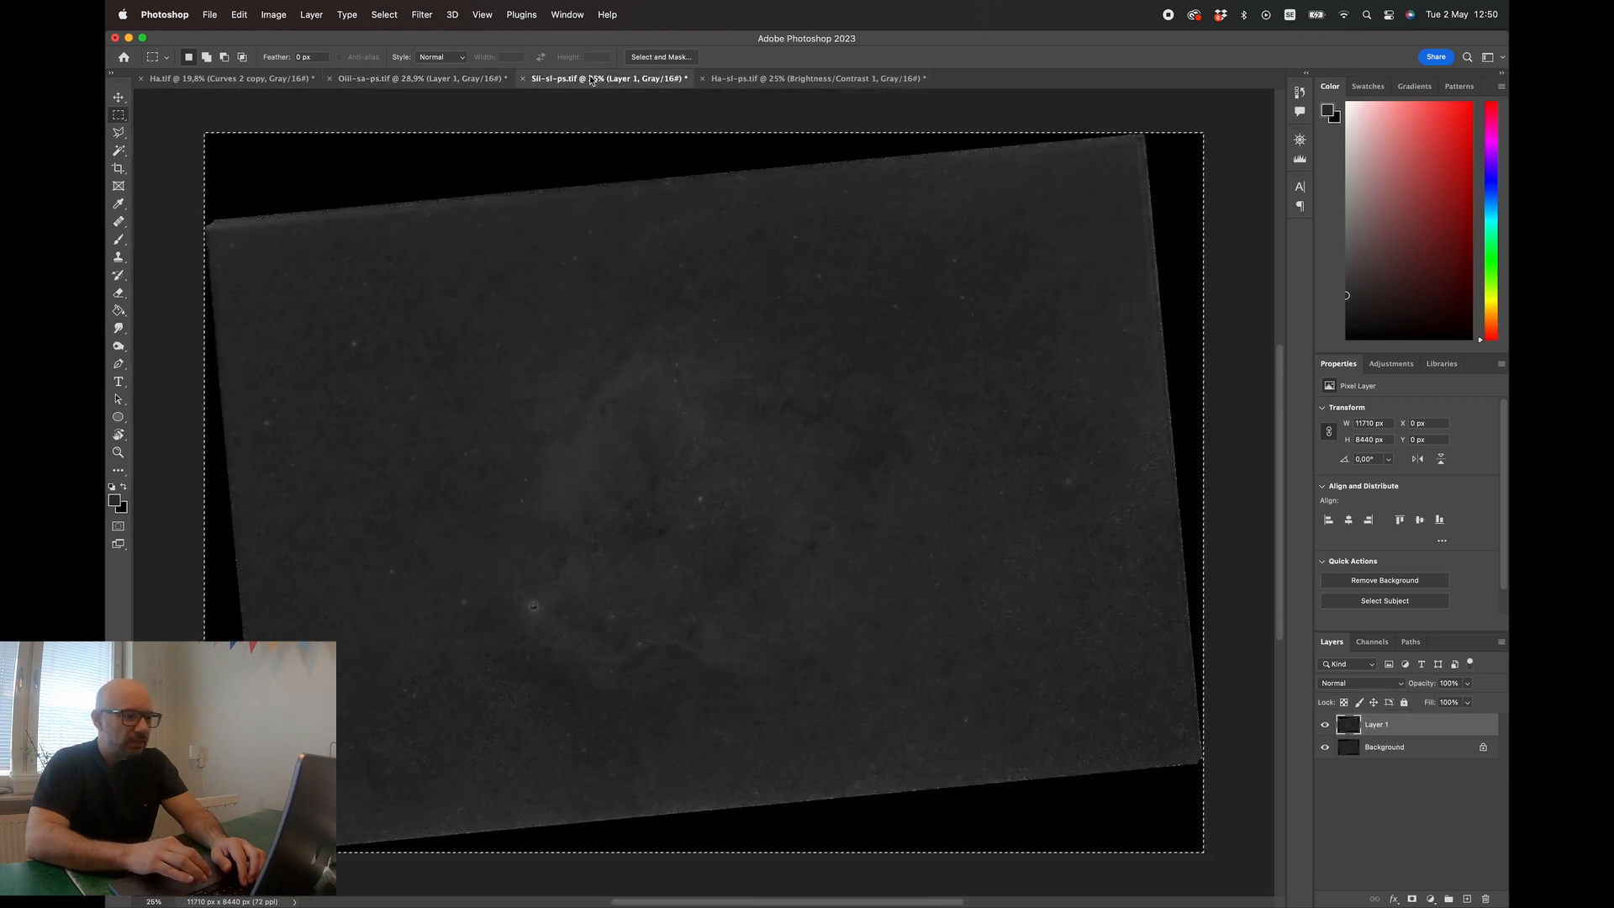
pyautogui.scroll(5, 734, 495)
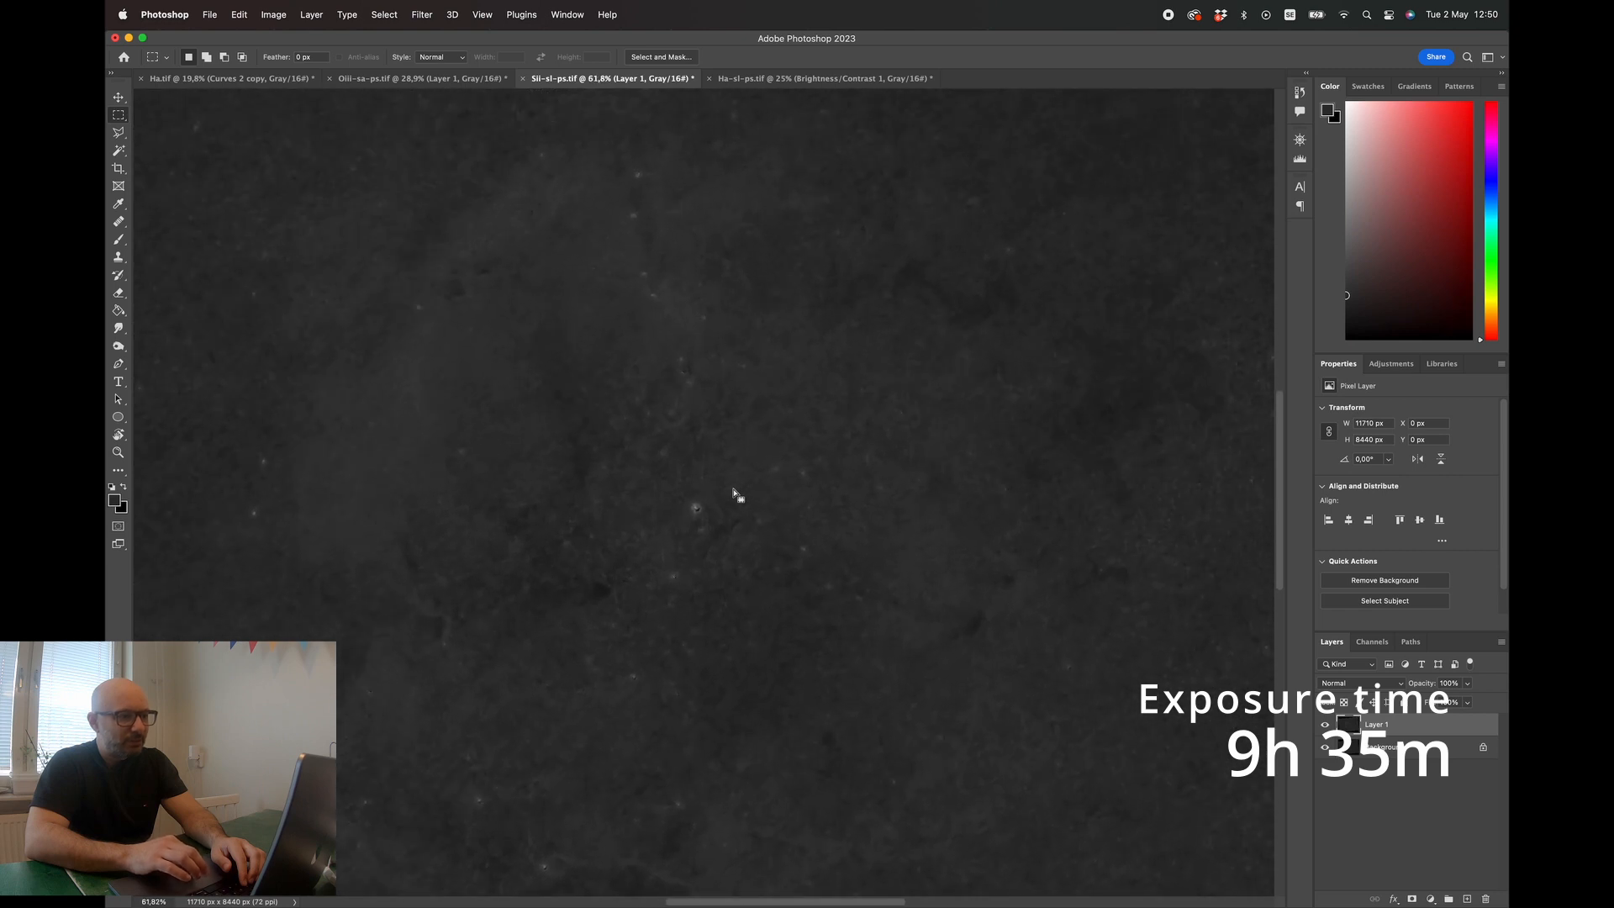
pyautogui.scroll(-3, 734, 495)
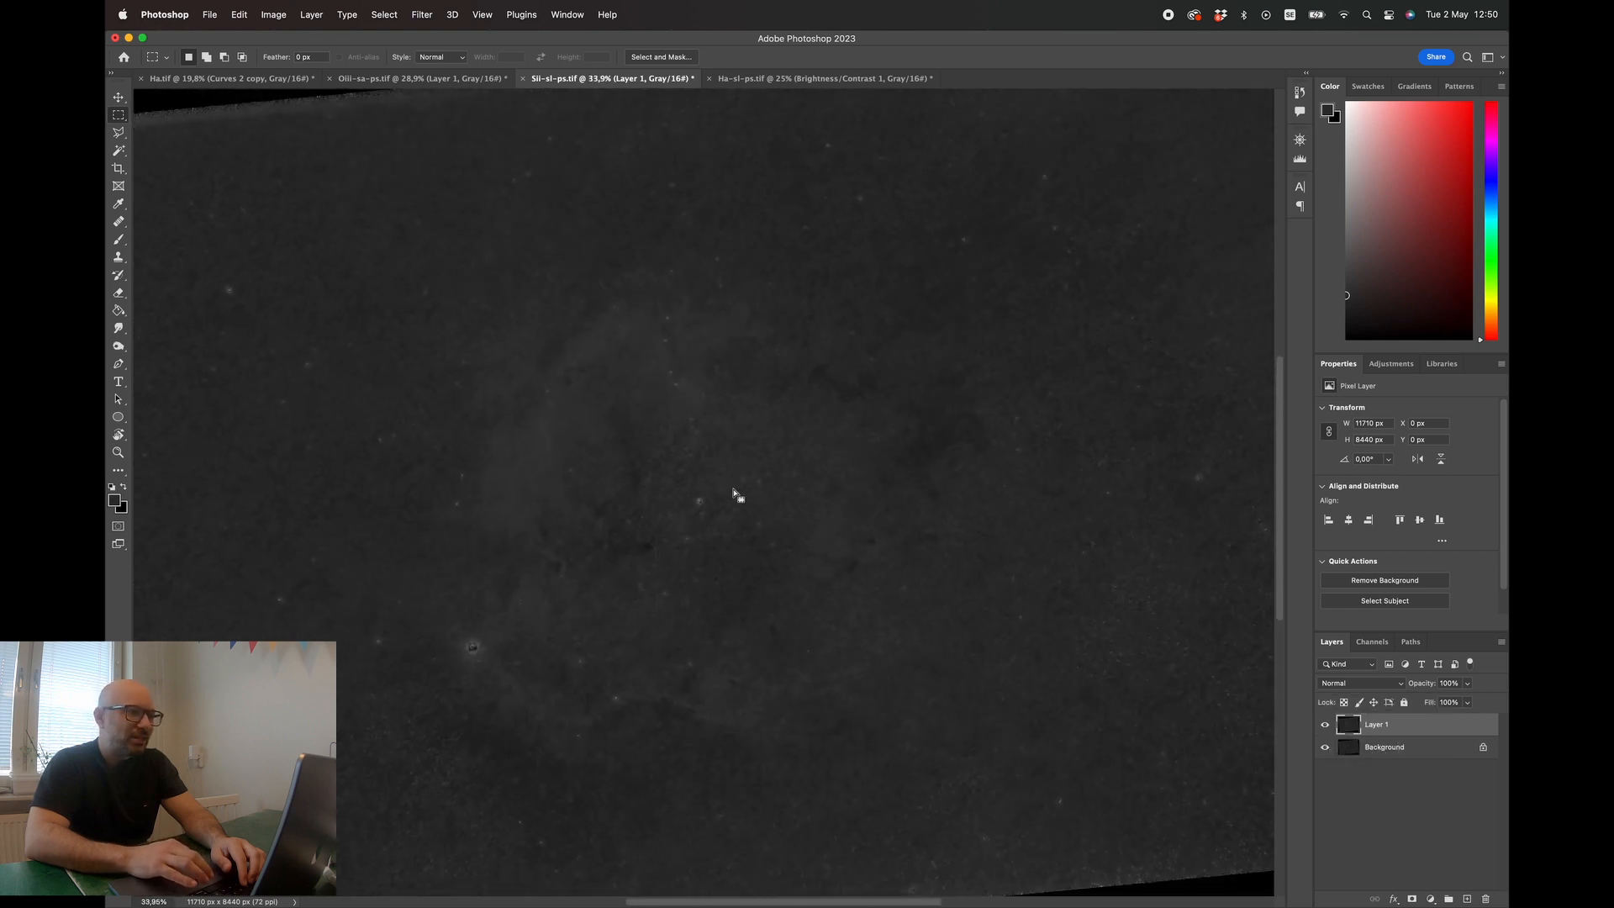
pyautogui.click(821, 79)
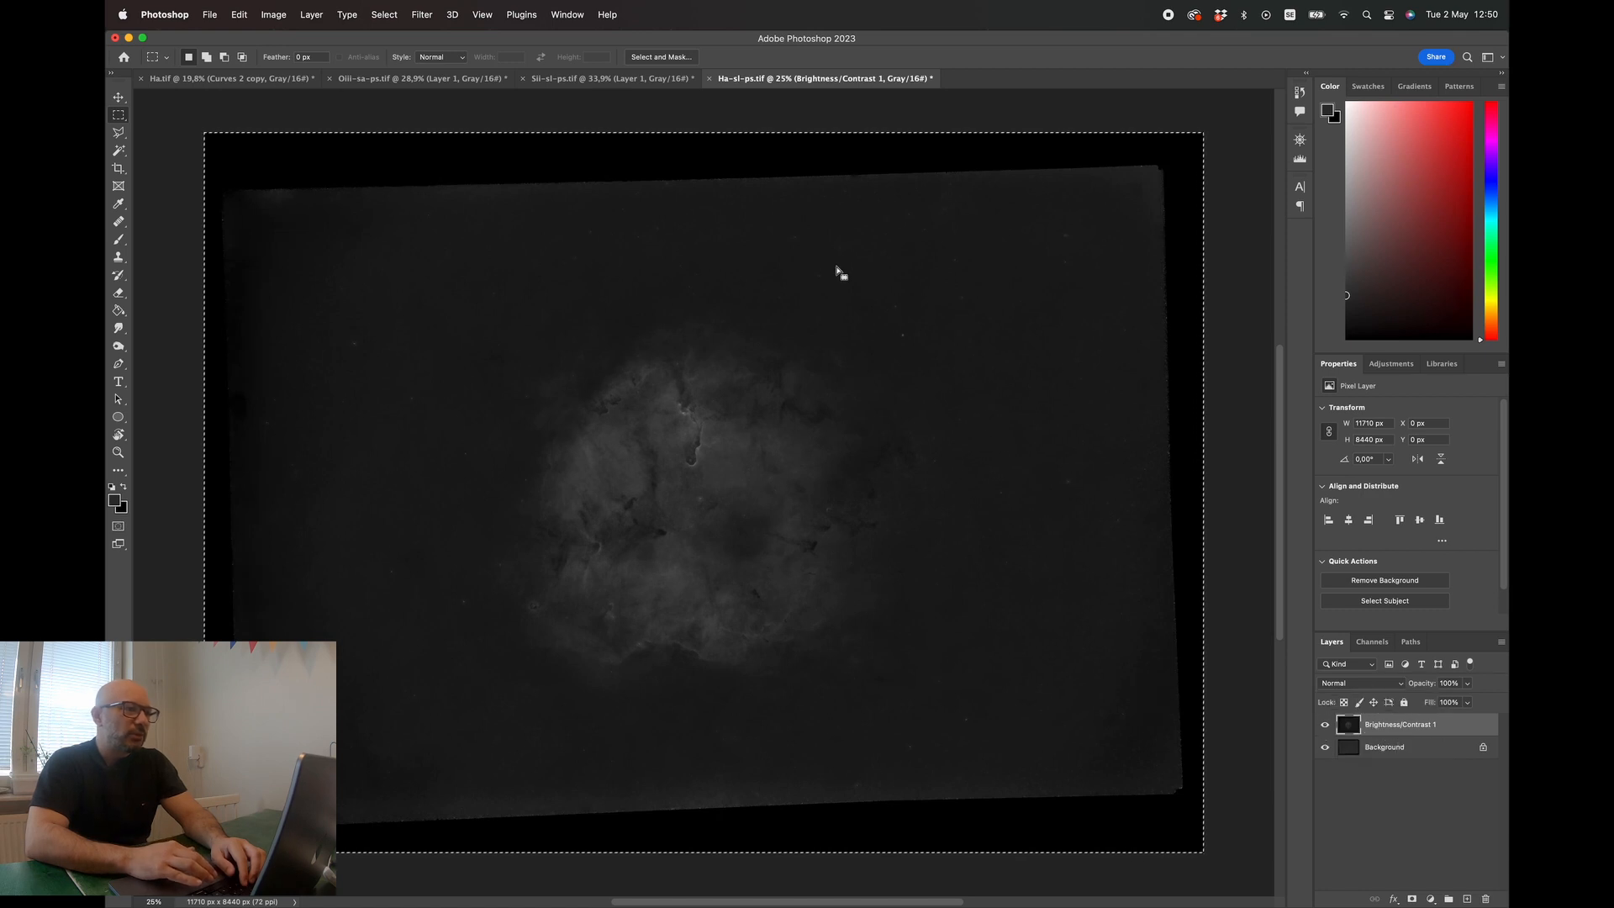
# - Copy the Sii-sl-ps.tif image and create a new 11710 × 8440 px, 16-bit document in RGB Color mode
pyautogui.click(662, 80)
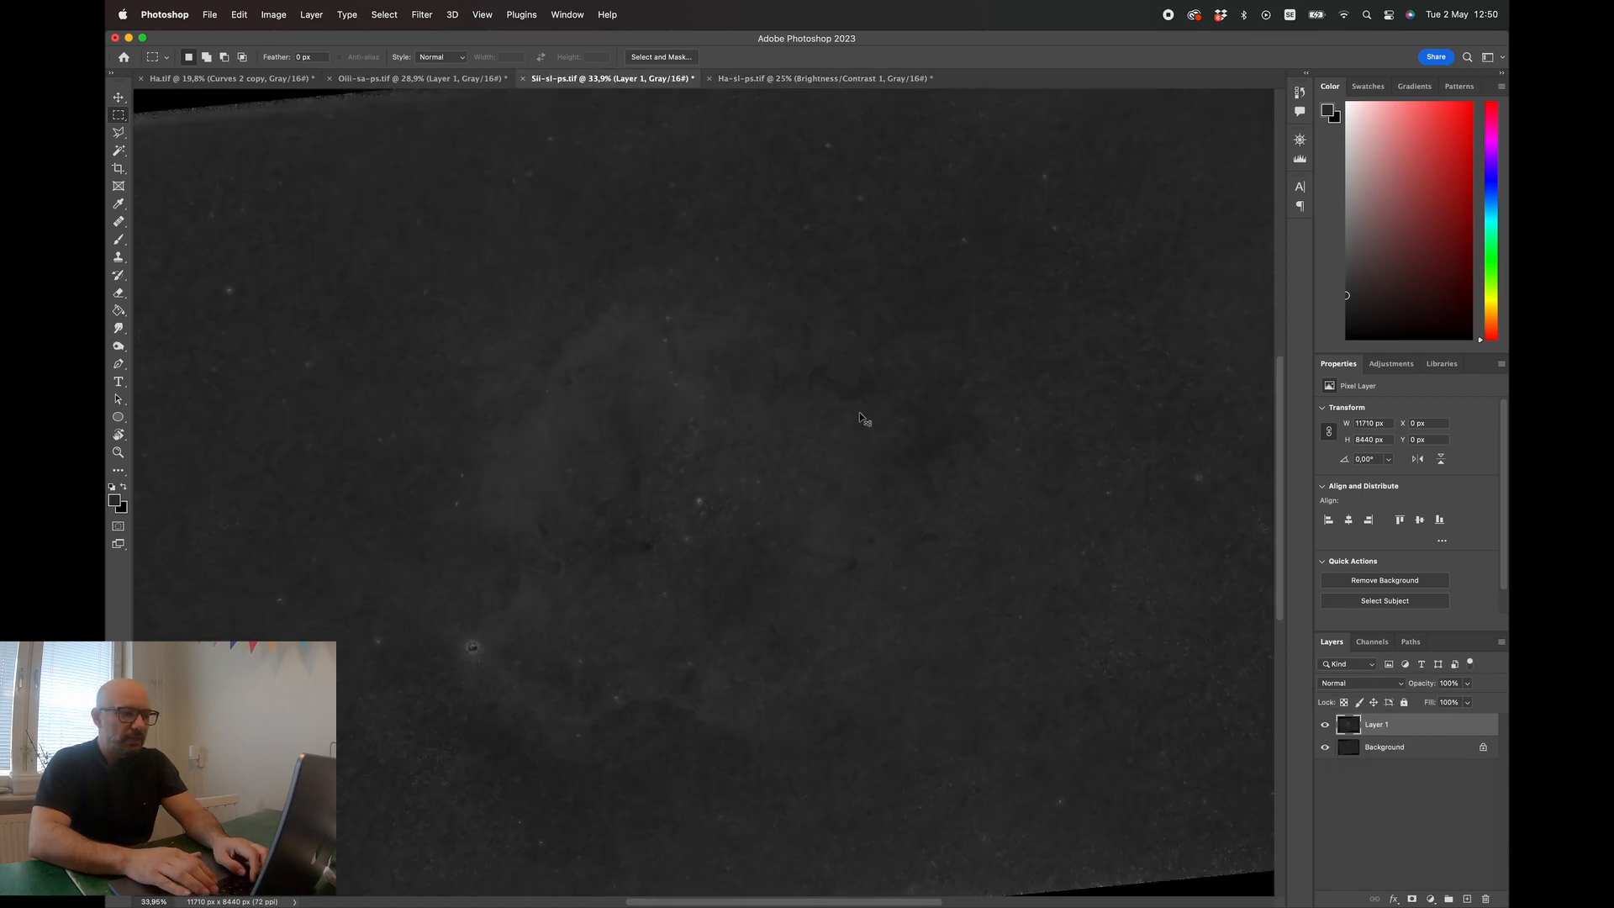
pyautogui.press('super+n')
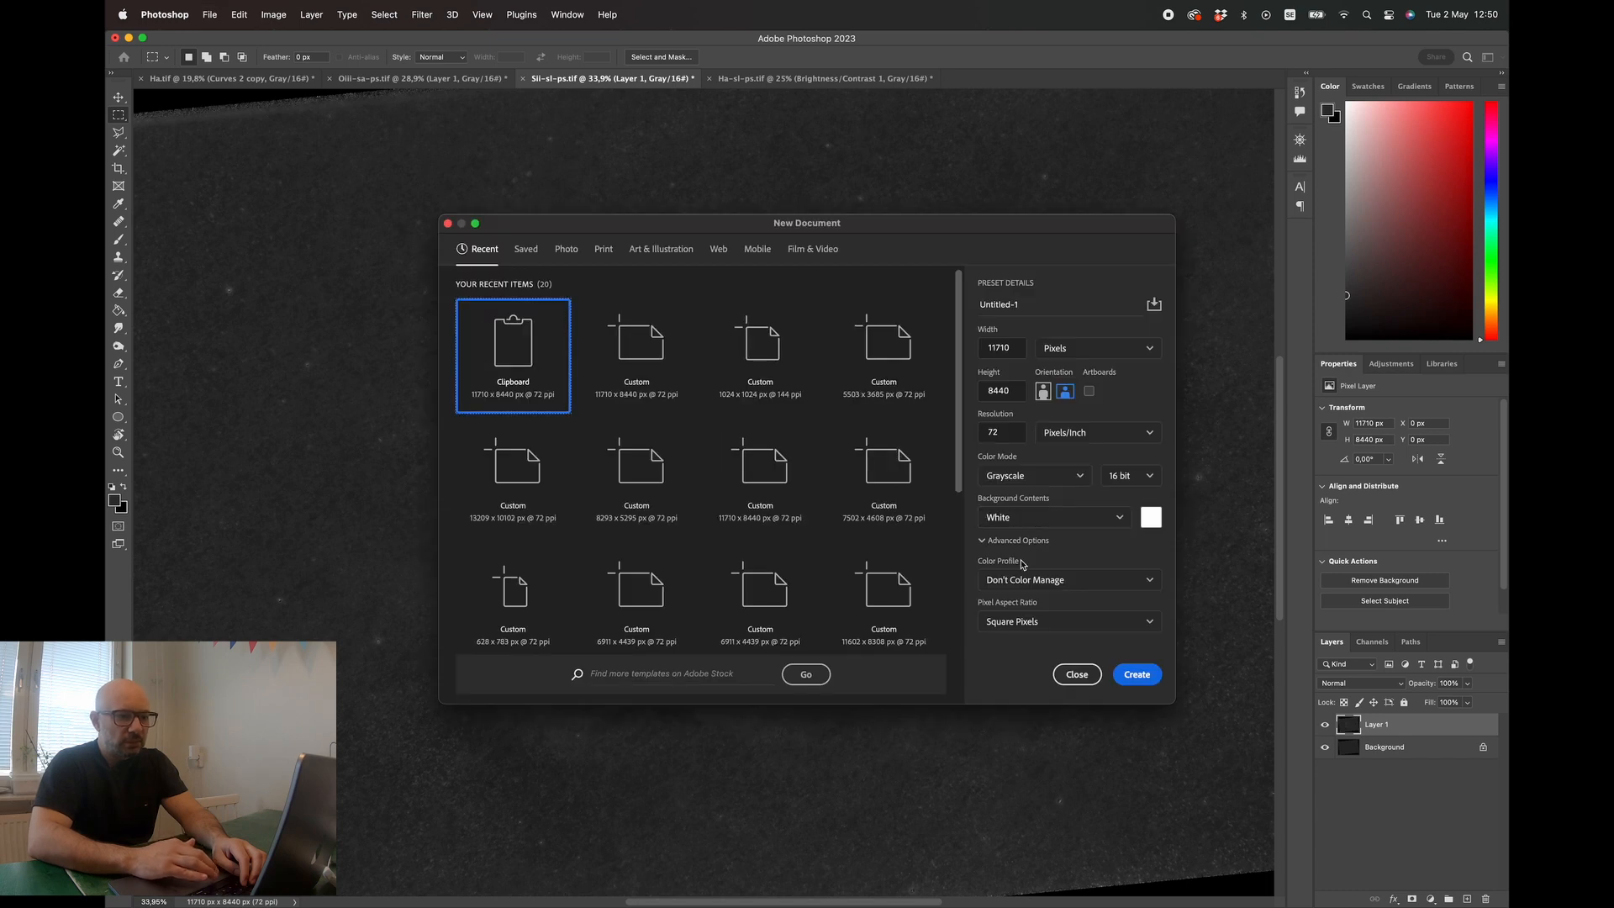
pyautogui.click(1033, 518)
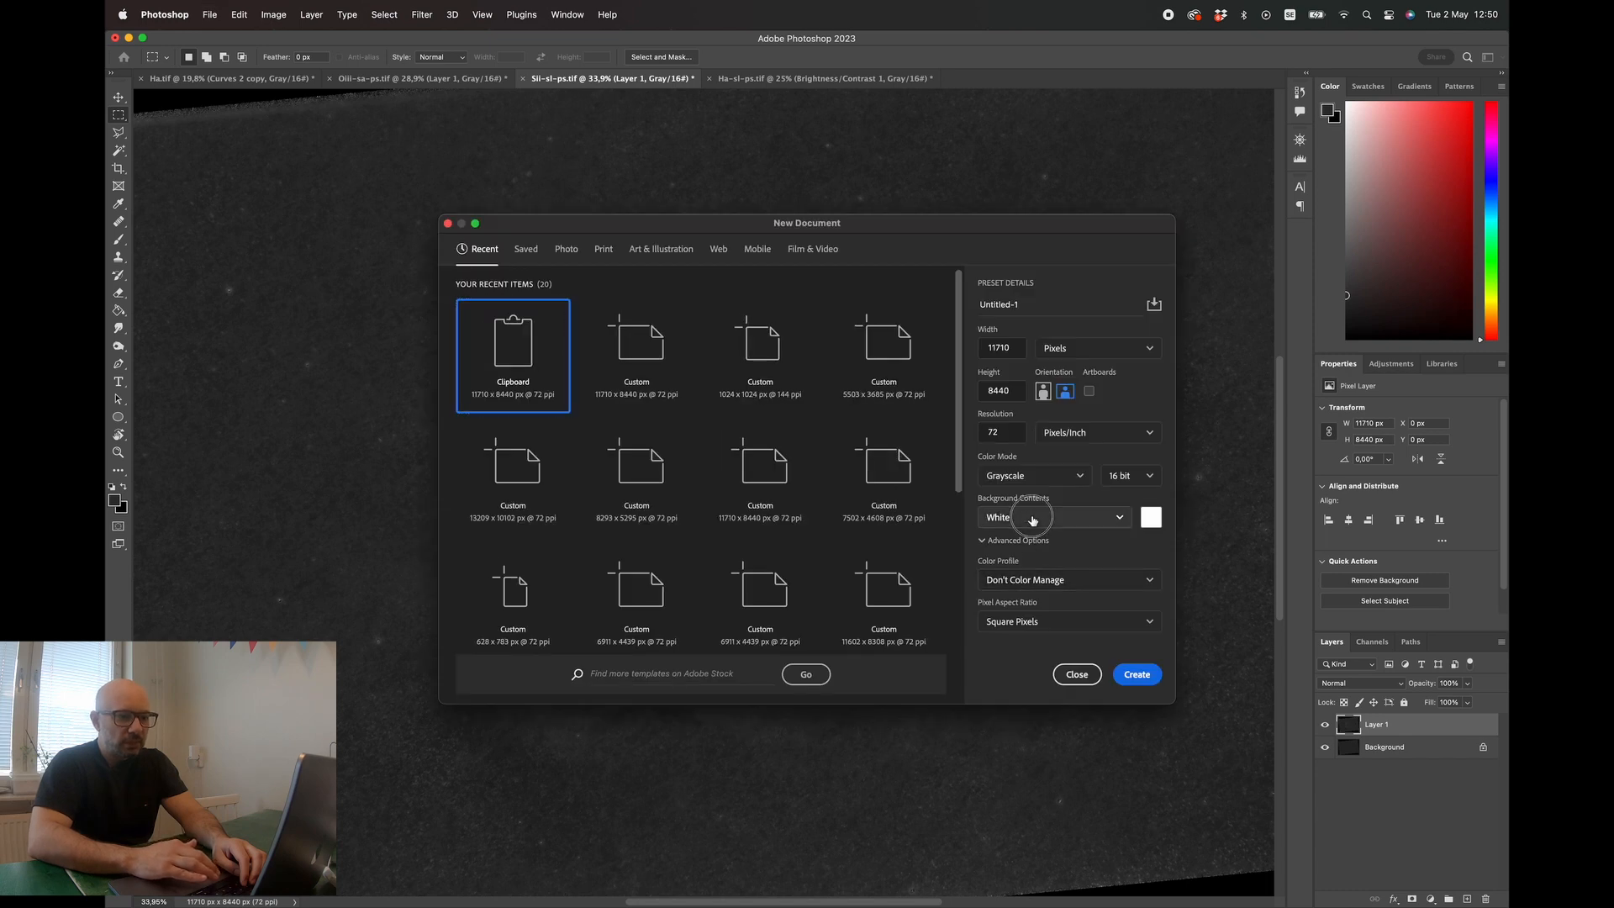
pyautogui.click(1033, 476)
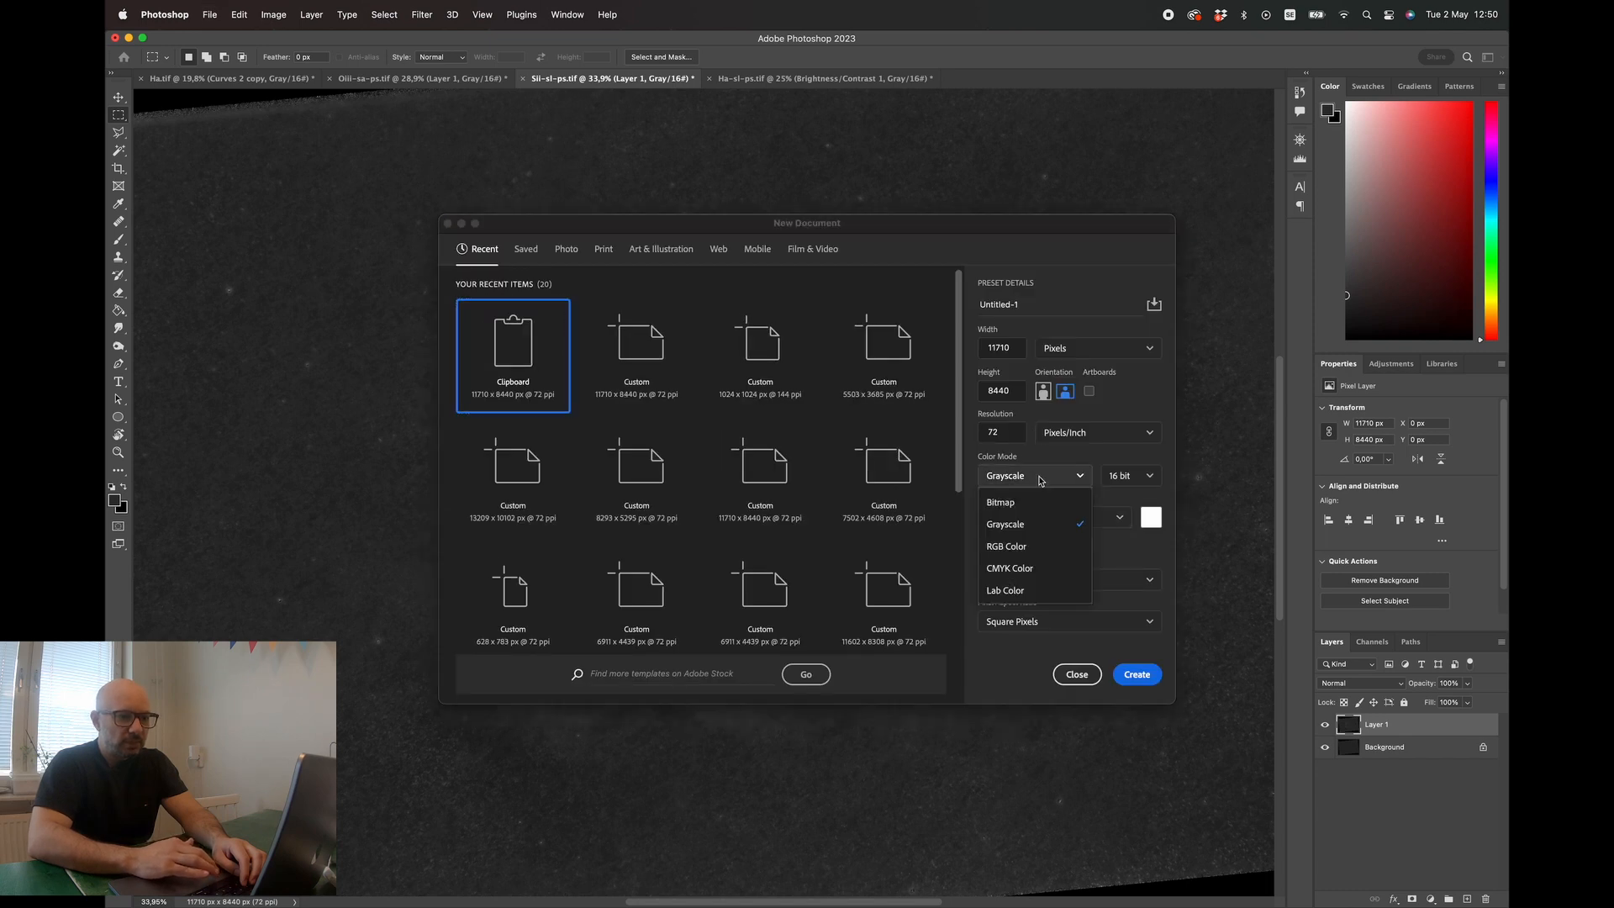
pyautogui.click(1011, 544)
pyautogui.click(1137, 674)
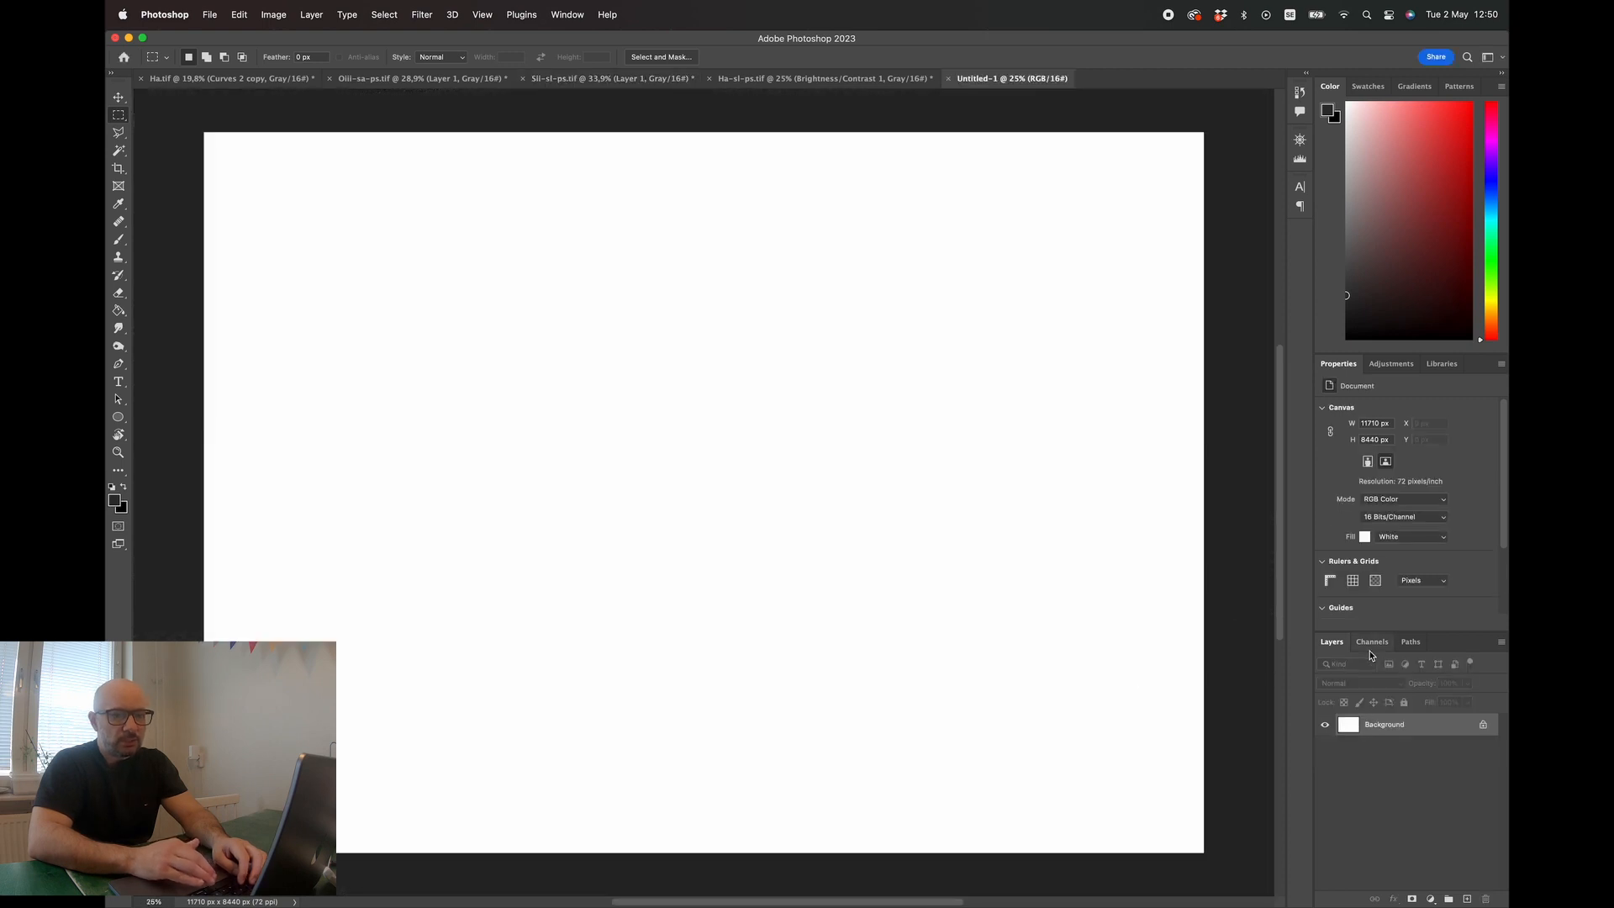
# - Paste the copied Sii image into the Red channel of the new document
pyautogui.click(1371, 643)
pyautogui.click(1392, 691)
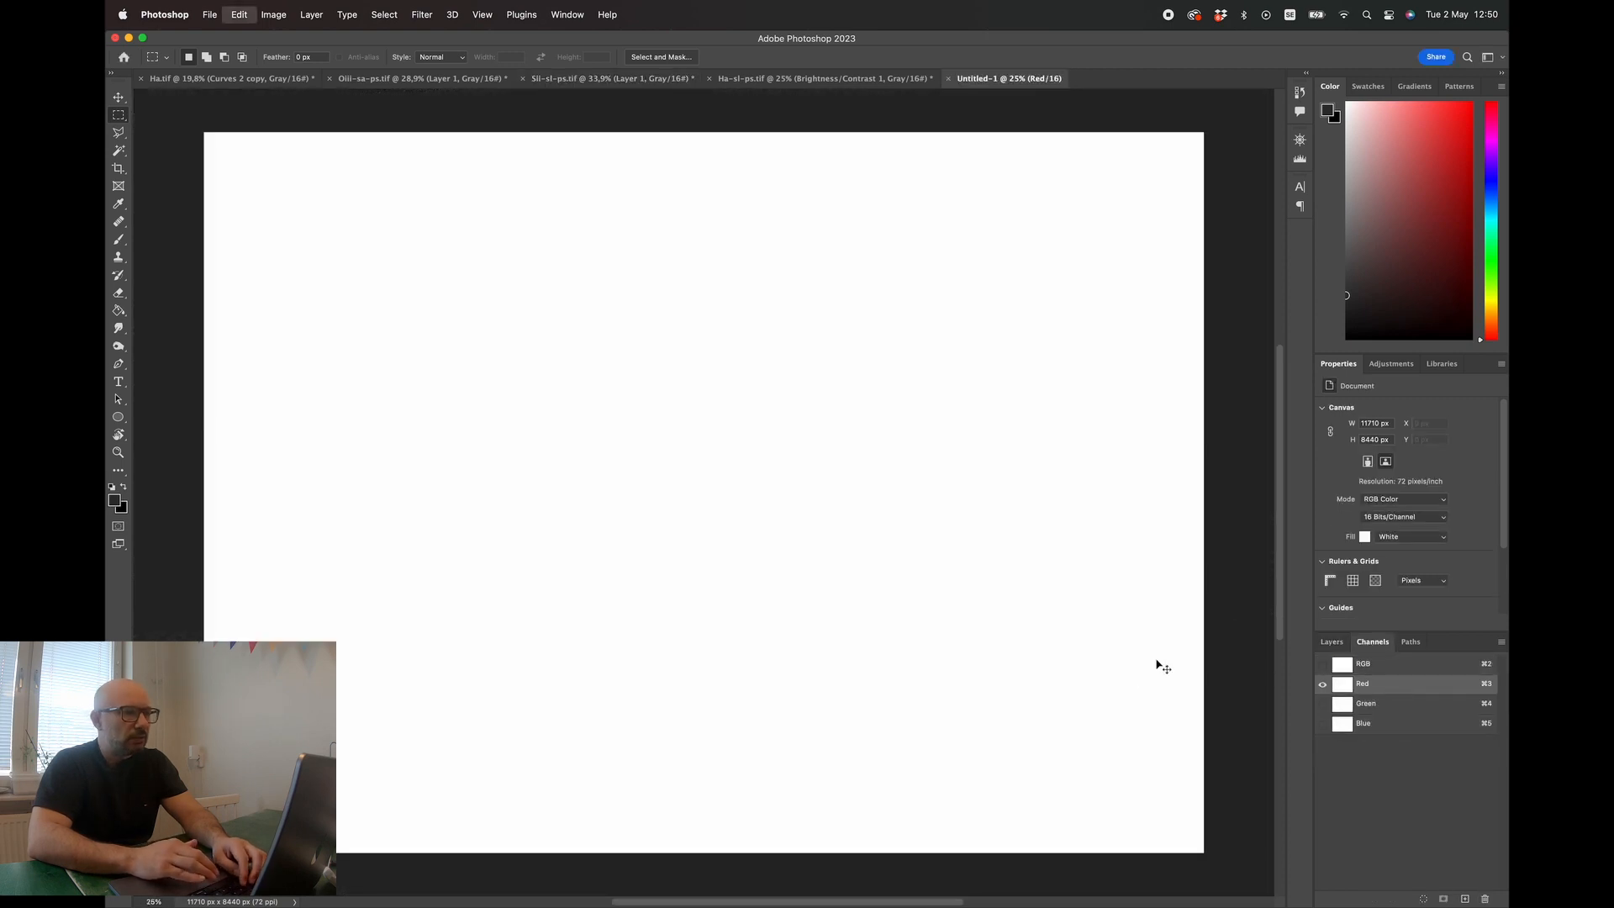
pyautogui.press('super+v')
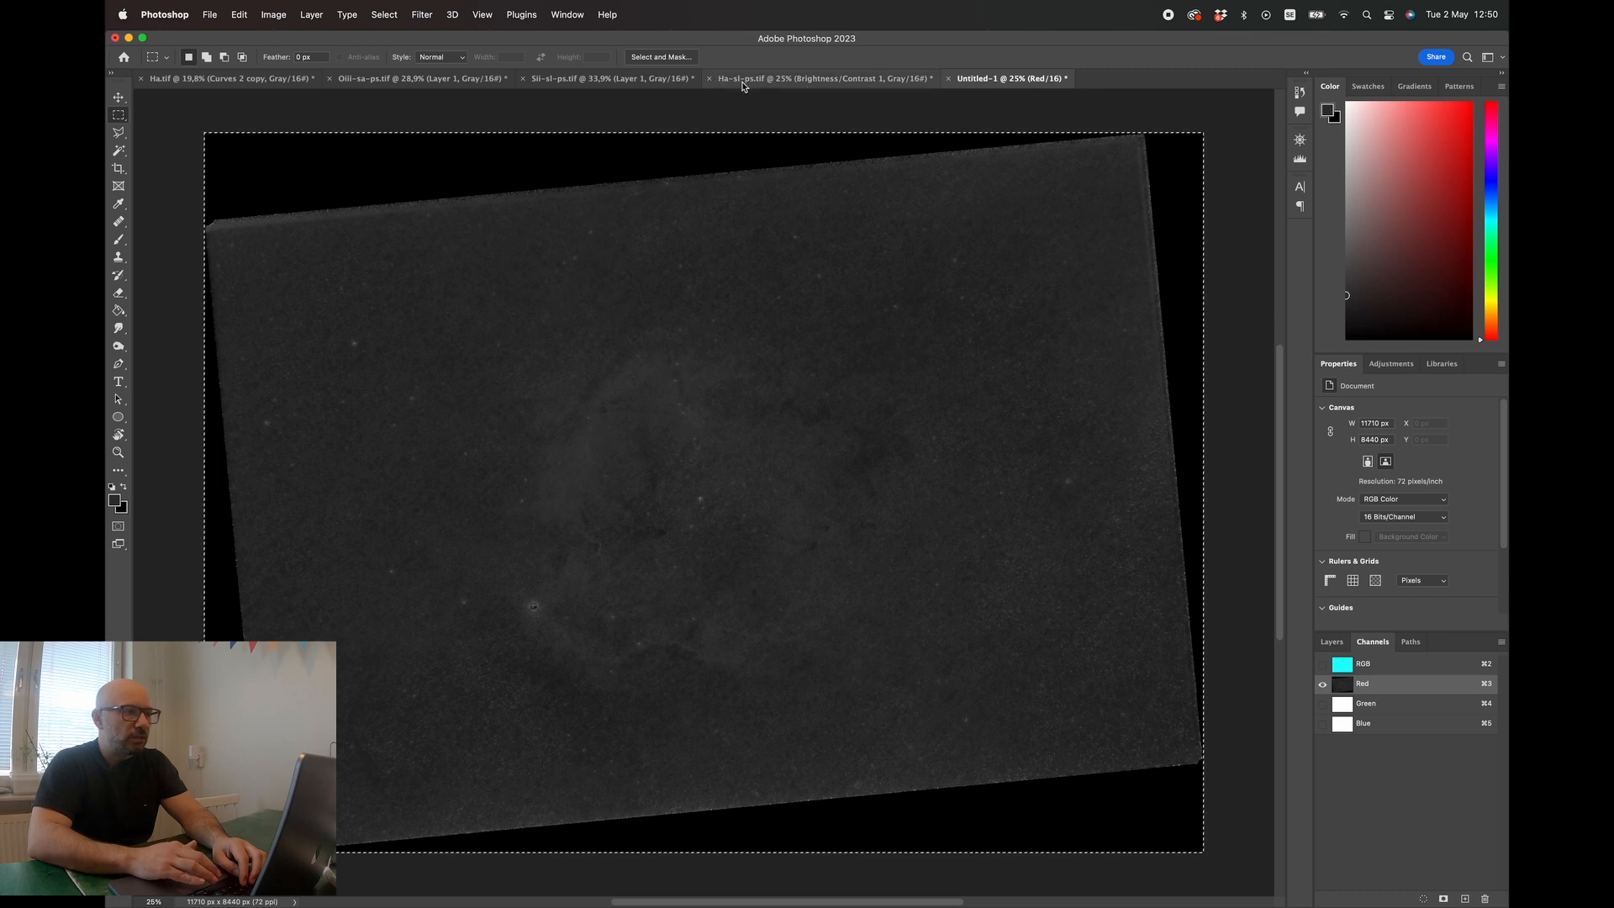
# - Copy the Oiii-sa-ps.tif image and paste it into the Blue channel of Untitled-1
pyautogui.click(445, 78)
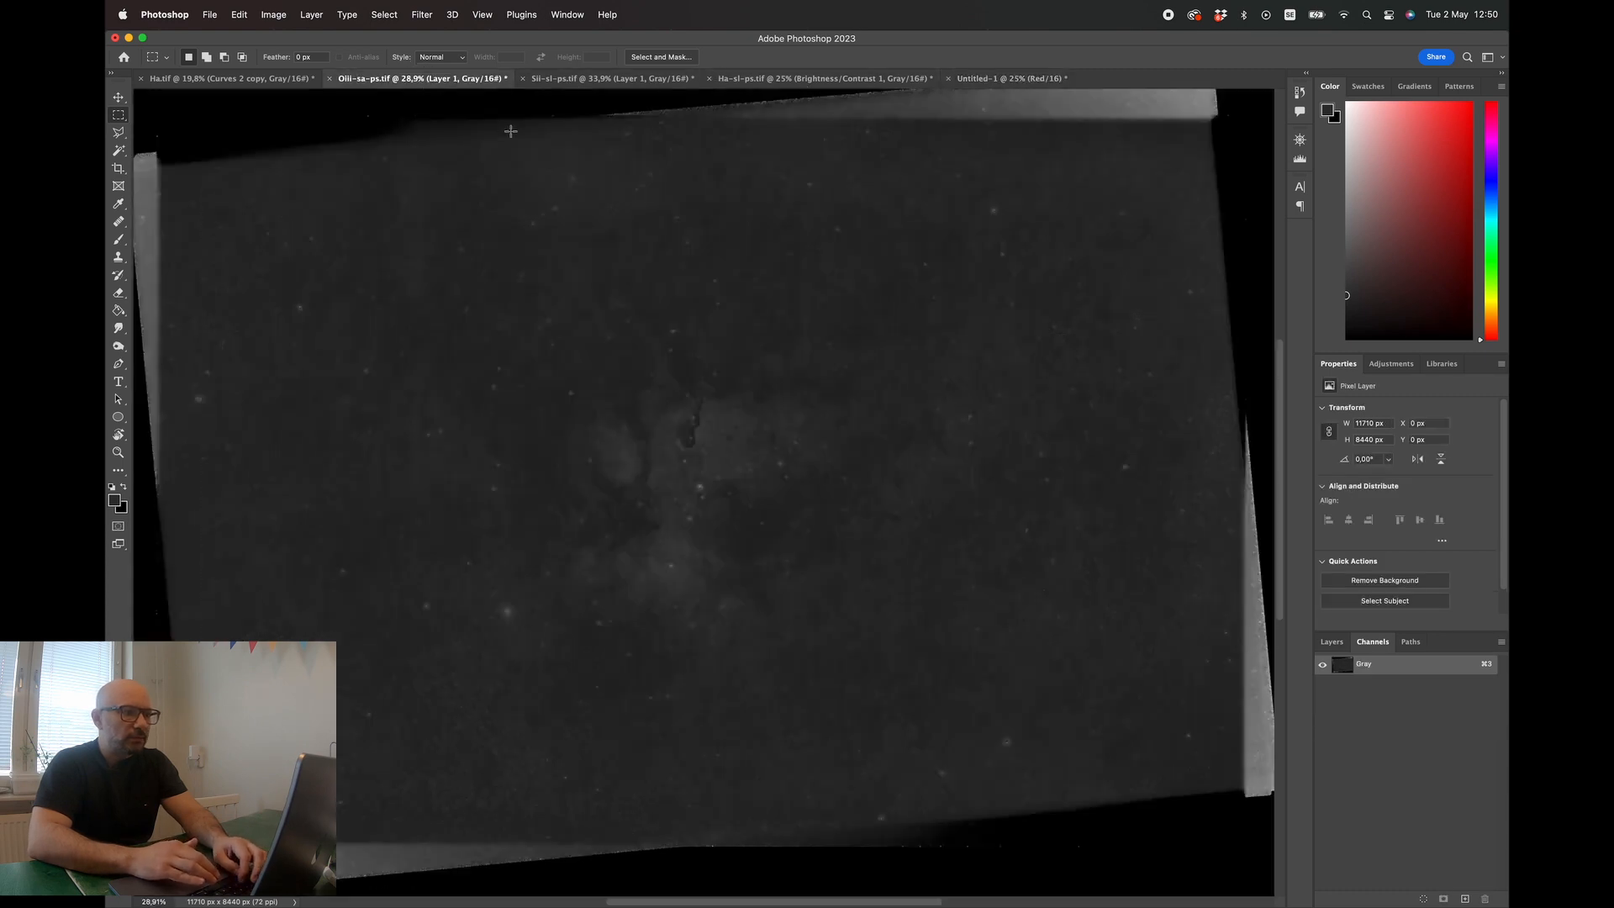
pyautogui.click(991, 78)
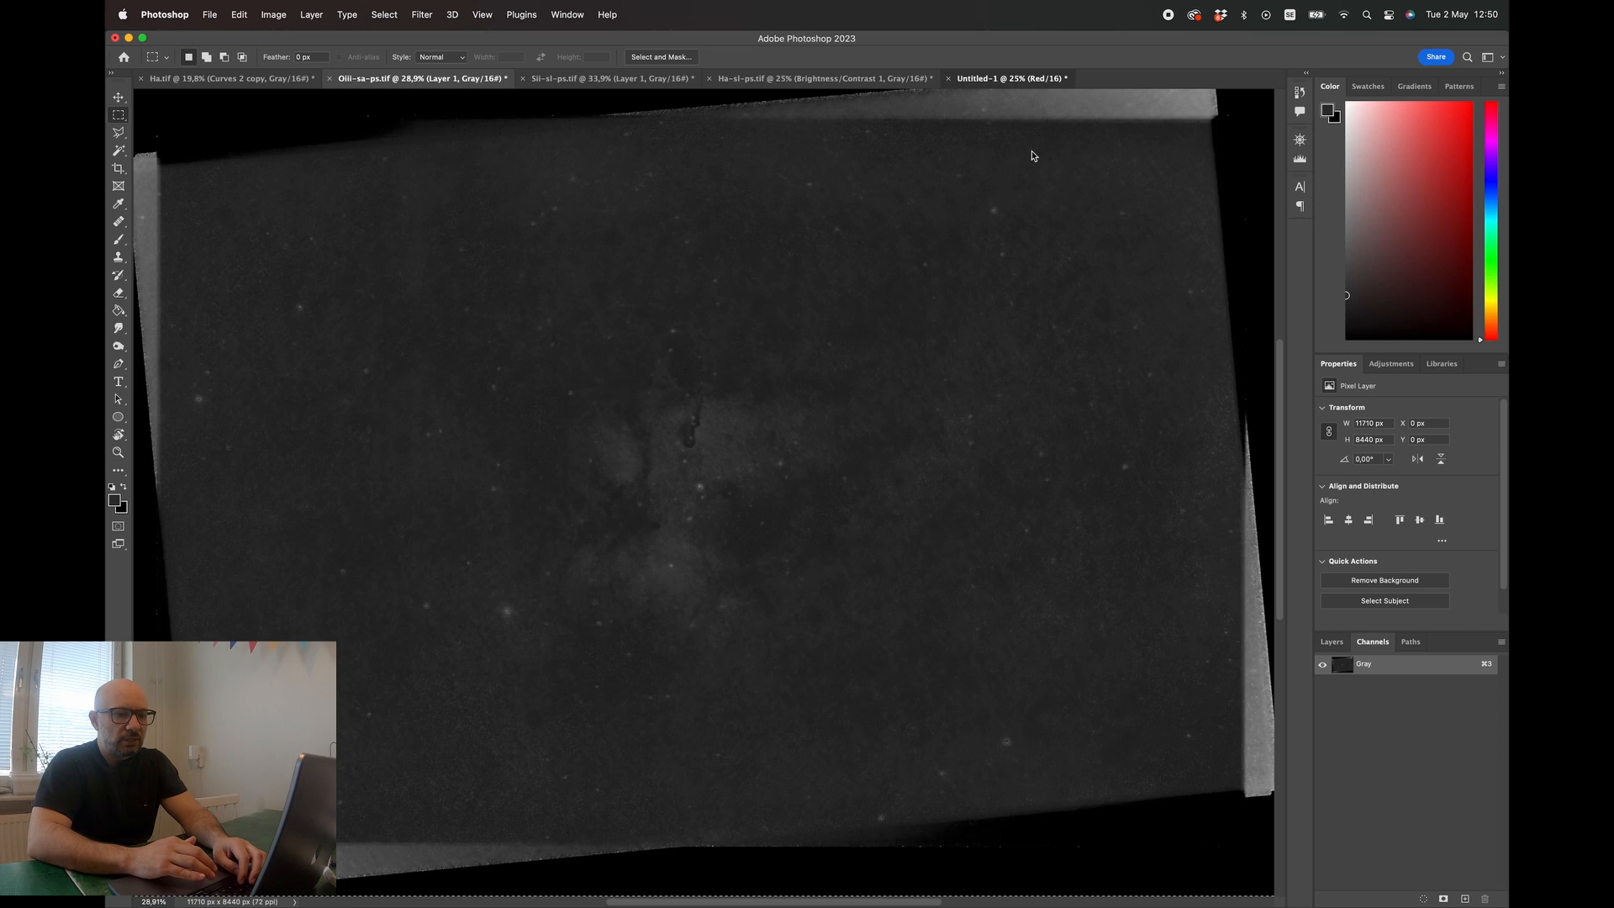
pyautogui.click(1396, 723)
pyautogui.press('super+v')
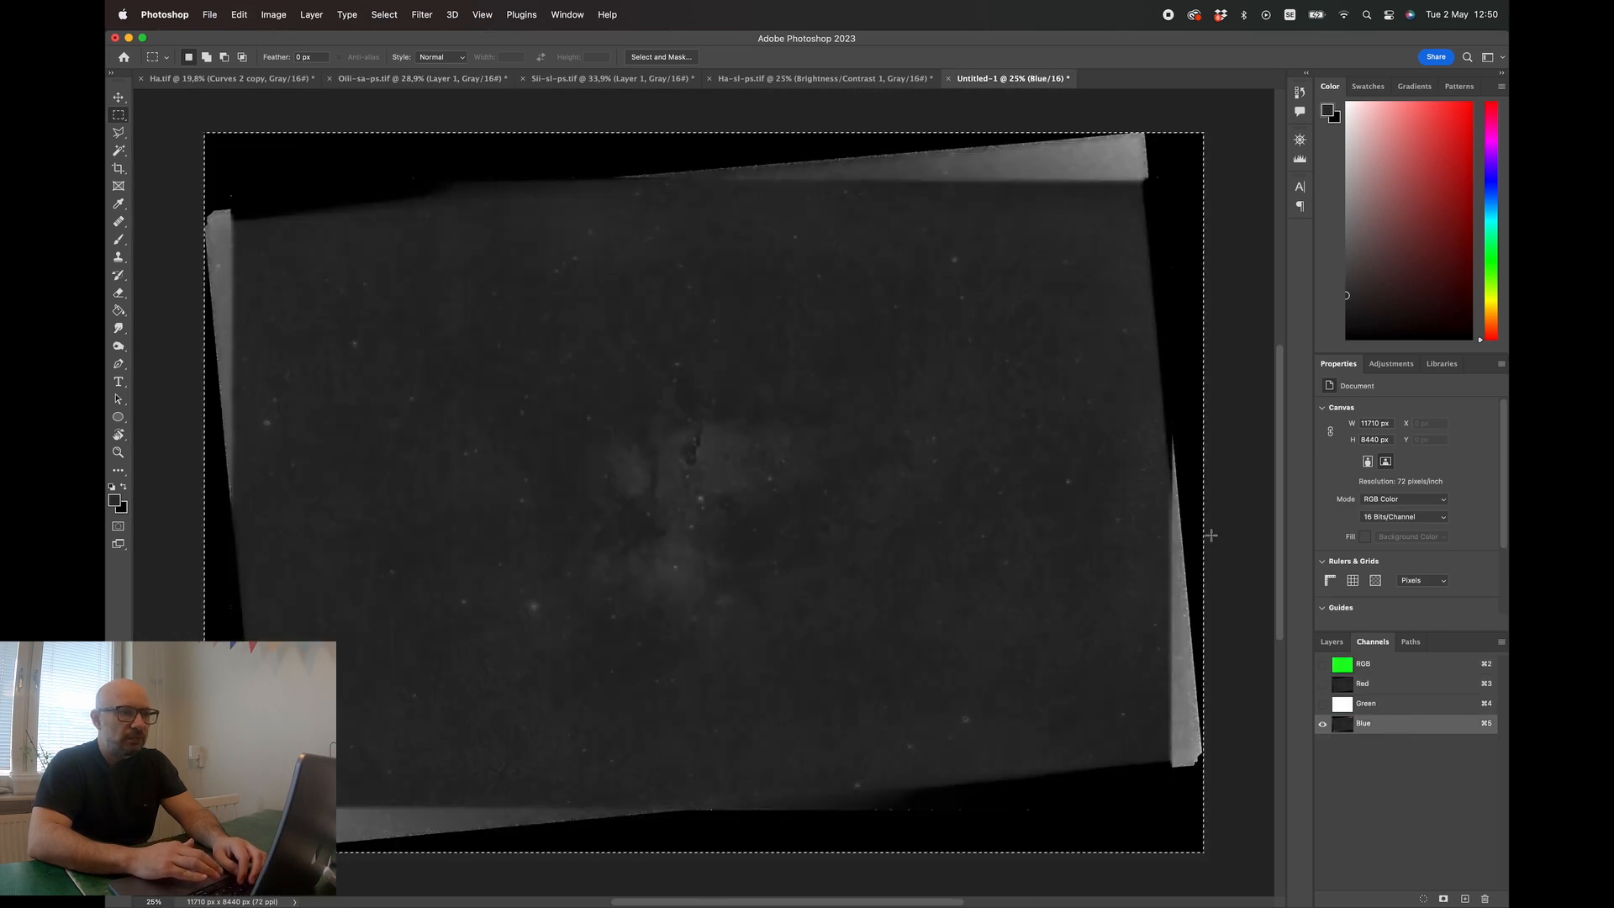
# - Copy the Ha-sl-ps.tif image and paste it into the Green channel of Untitled-1
pyautogui.click(820, 78)
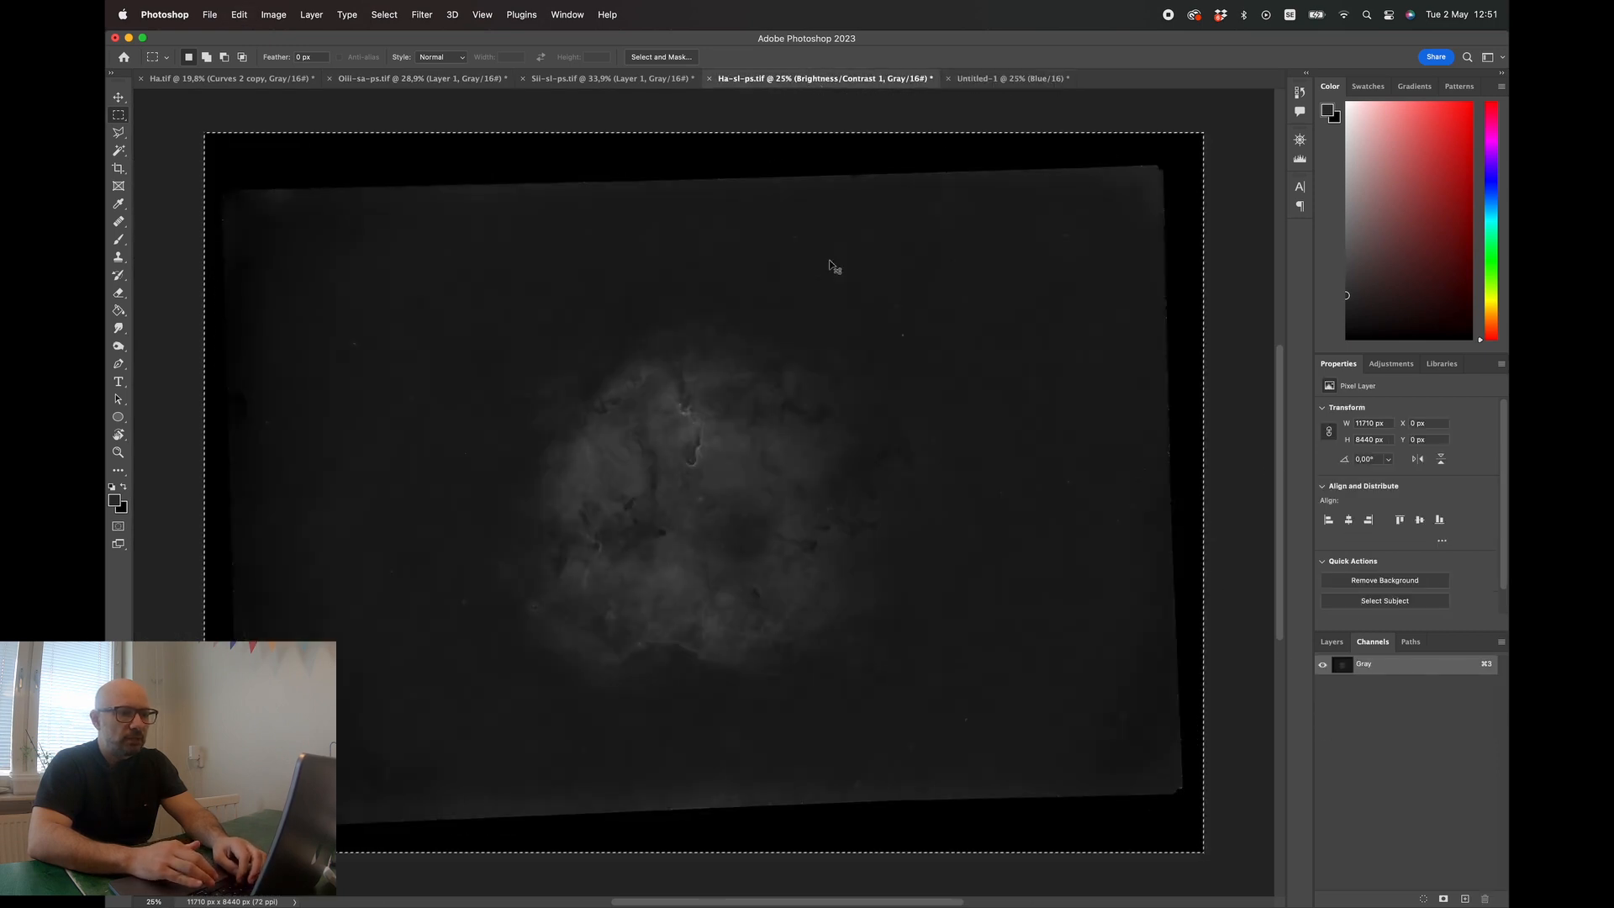
pyautogui.click(989, 79)
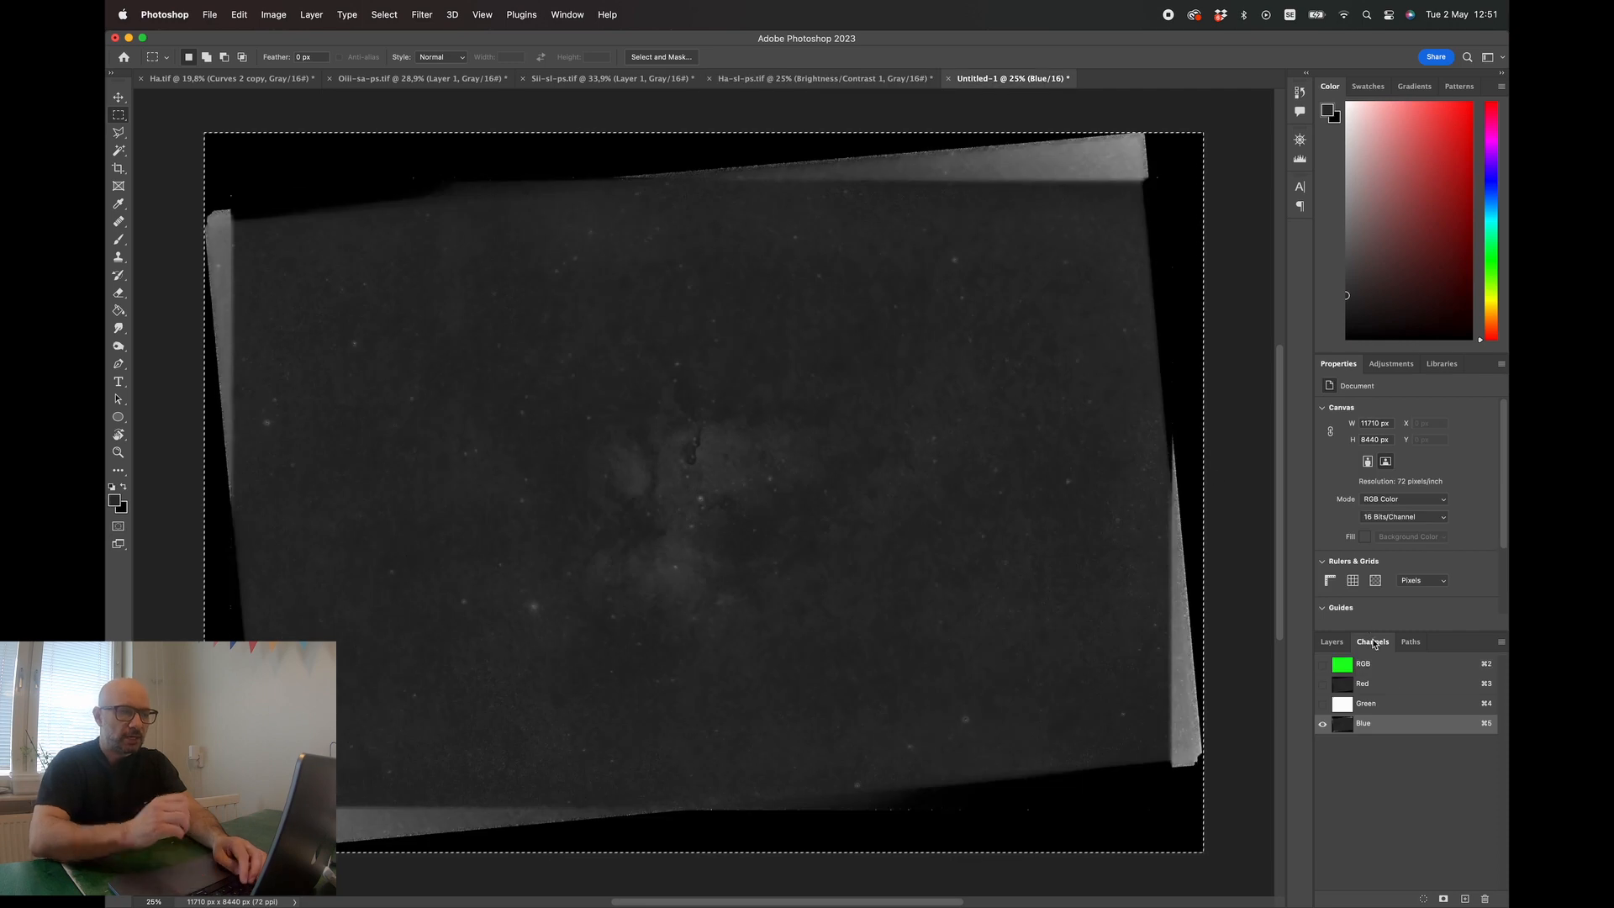
pyautogui.click(1392, 704)
pyautogui.press('super+v')
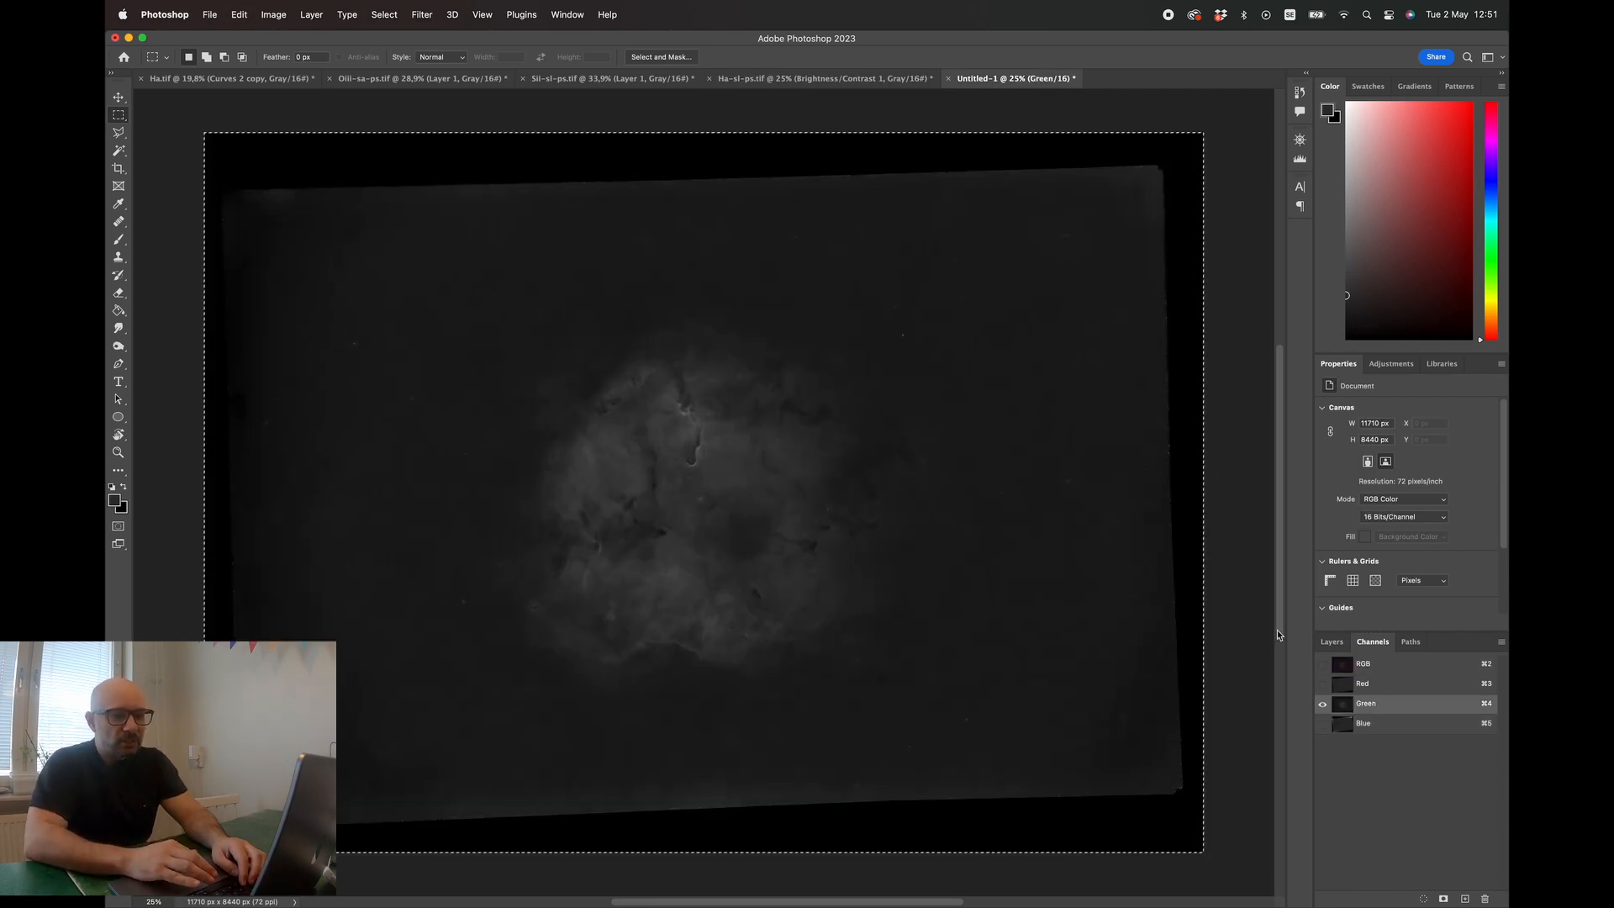
# - Activate the RGB composite of all three channels, return to the layer list and examine the combined colour image
pyautogui.click(1389, 667)
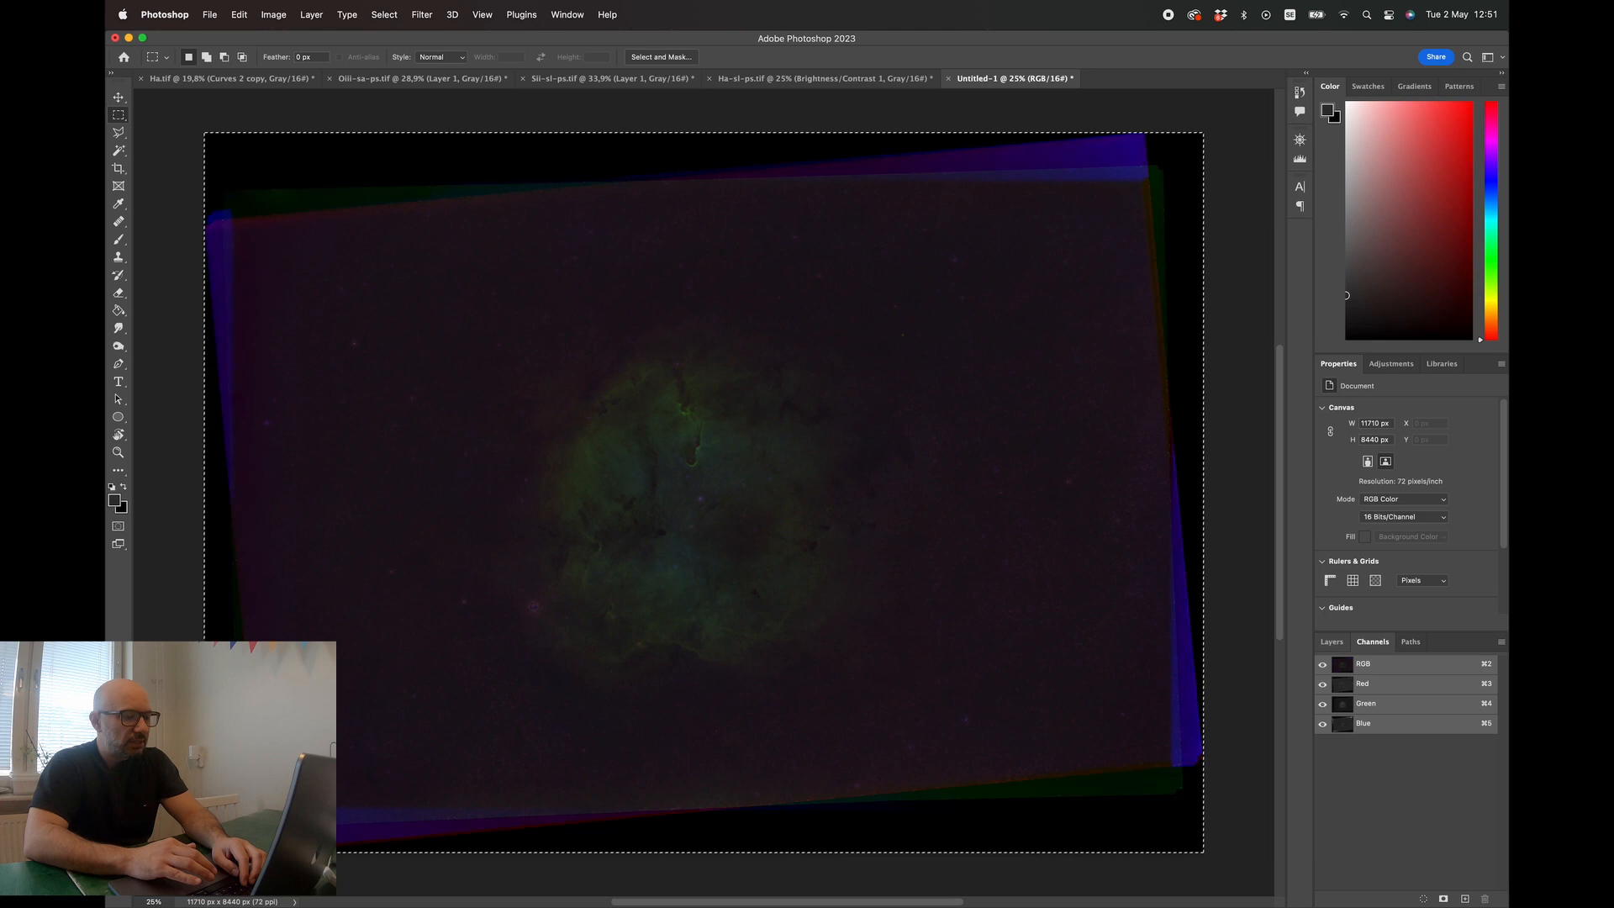
pyautogui.click(1332, 643)
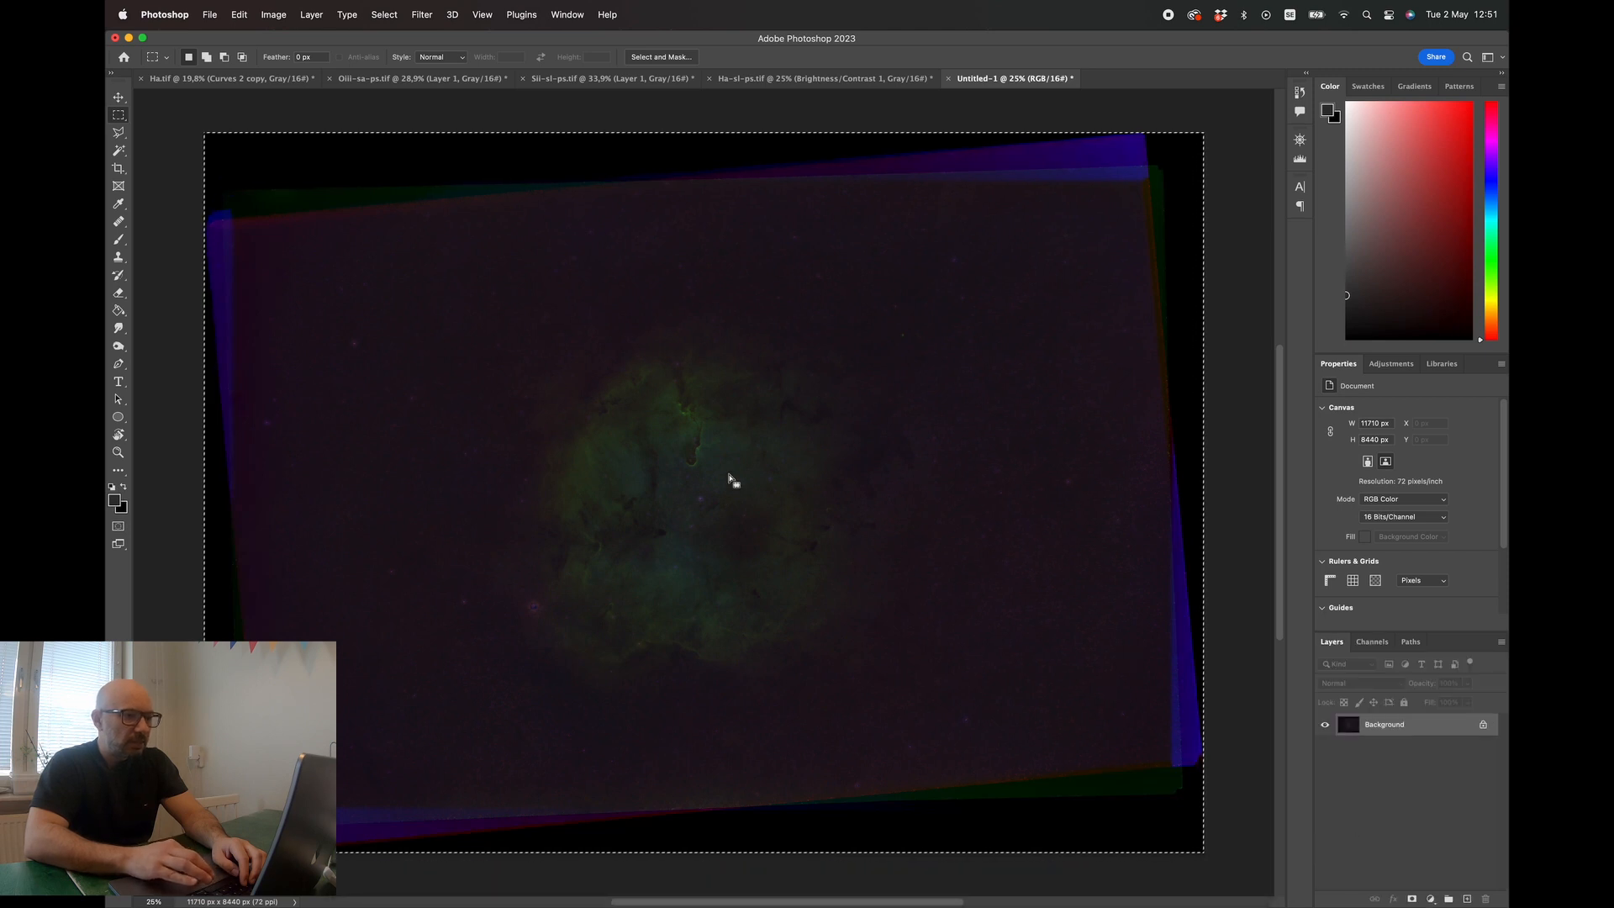
pyautogui.scroll(5, 730, 479)
pyautogui.scroll(-6, 729, 479)
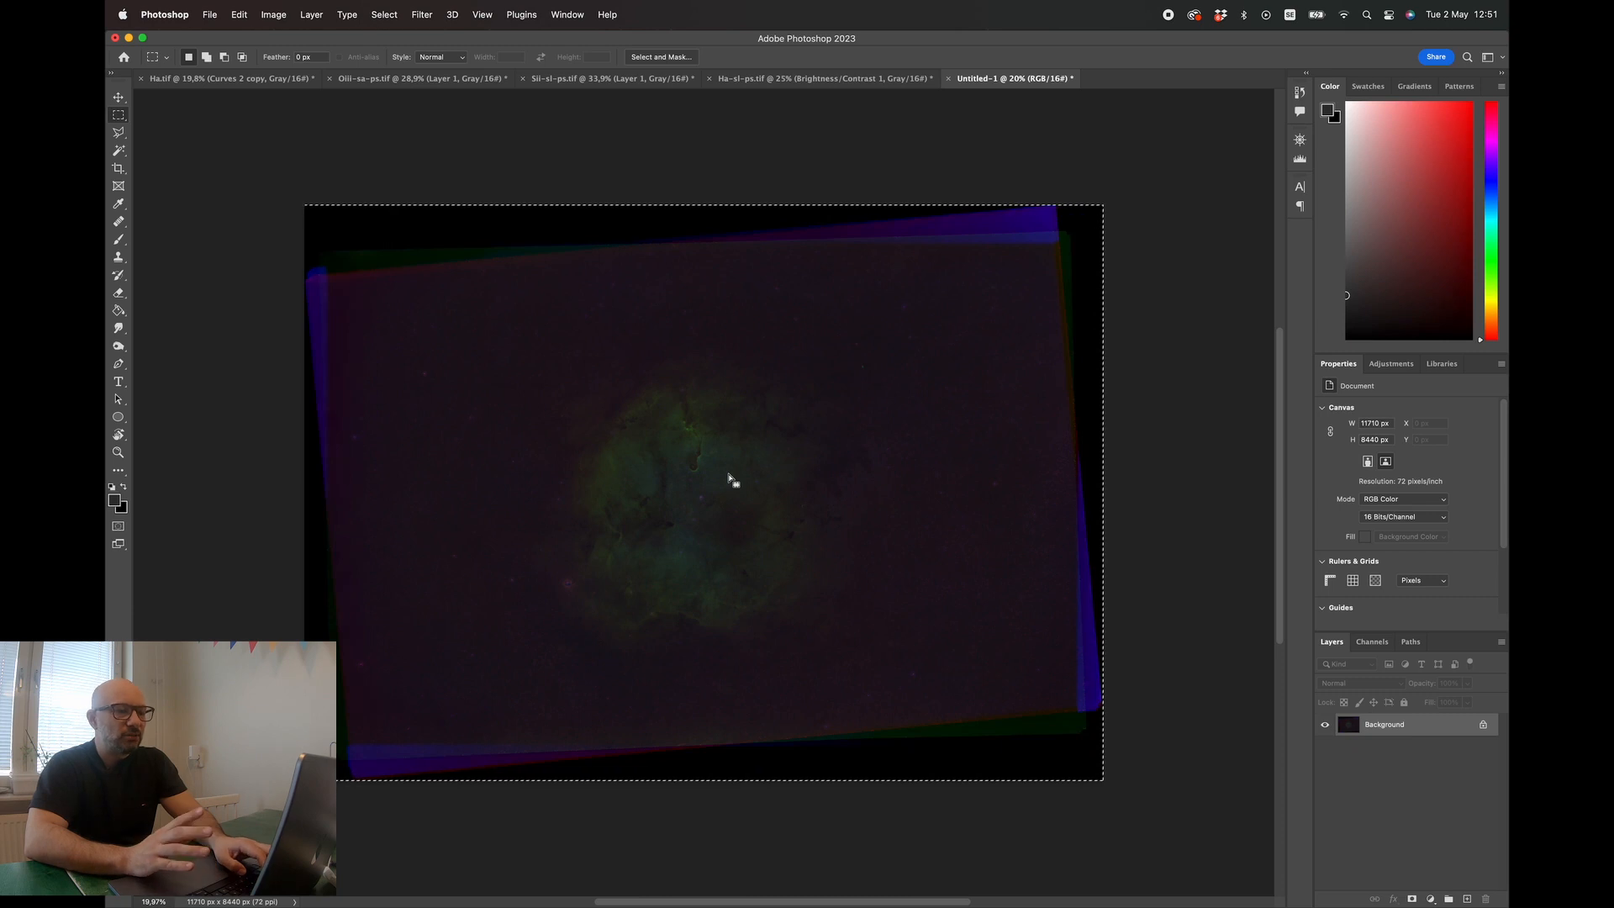
# - Switch to Finder, open sho-stars.jpg from the stars folder in Photoshop and select the whole image
pyautogui.press('super+Tab')
pyautogui.press('Escape')
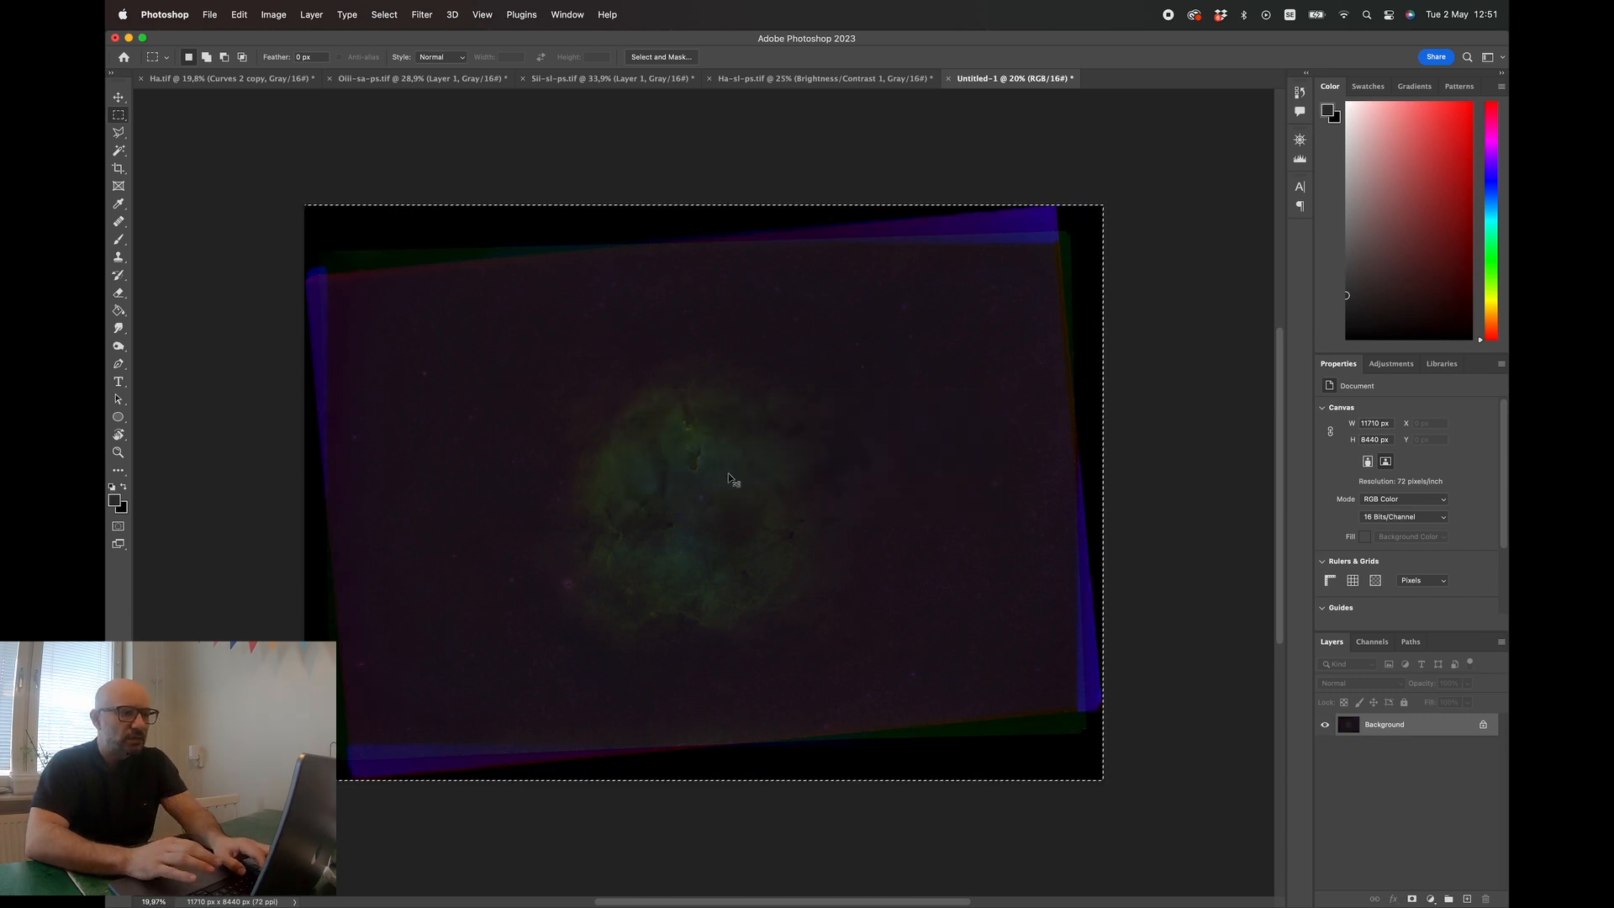
pyautogui.press('super+Tab')
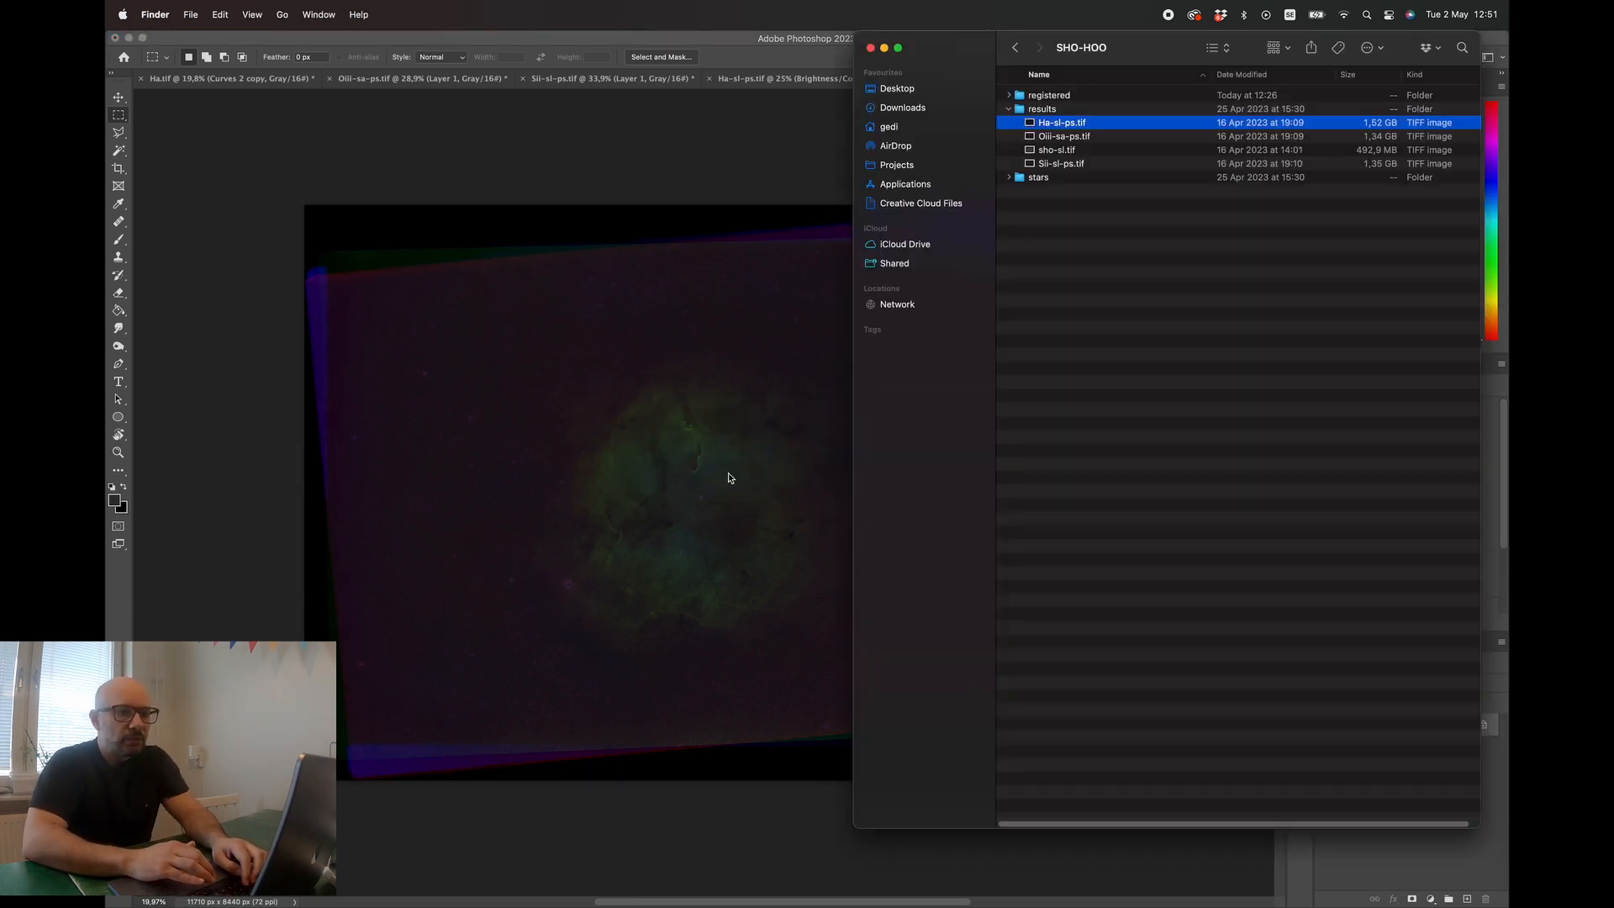
pyautogui.doubleClick(1042, 179)
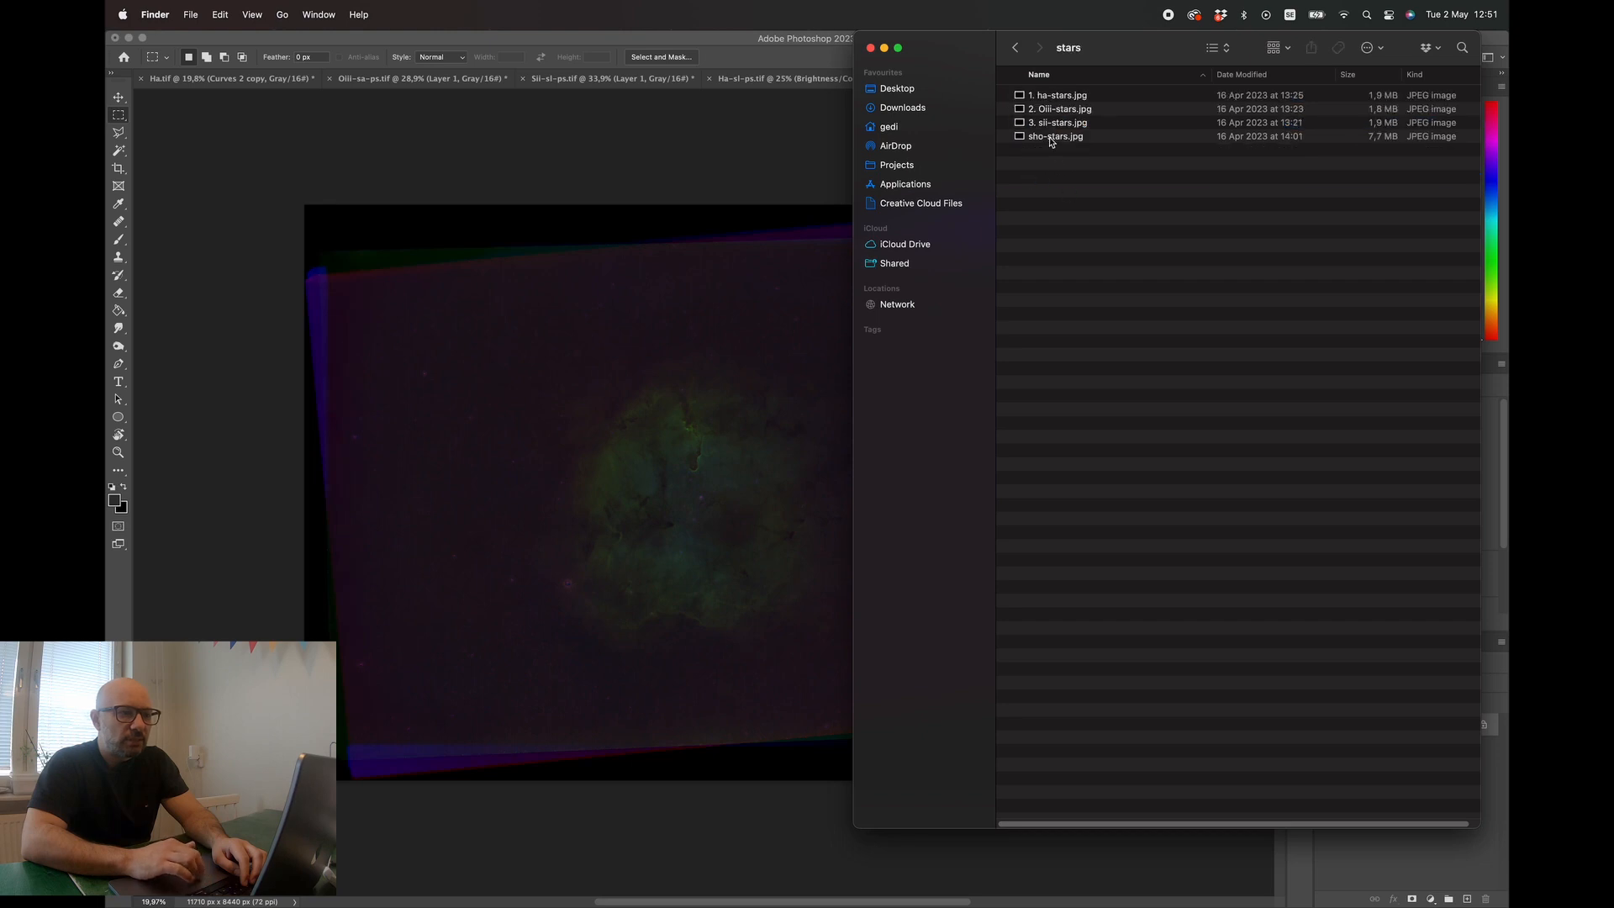
pyautogui.click(1051, 141)
pyautogui.rightClick(1068, 139)
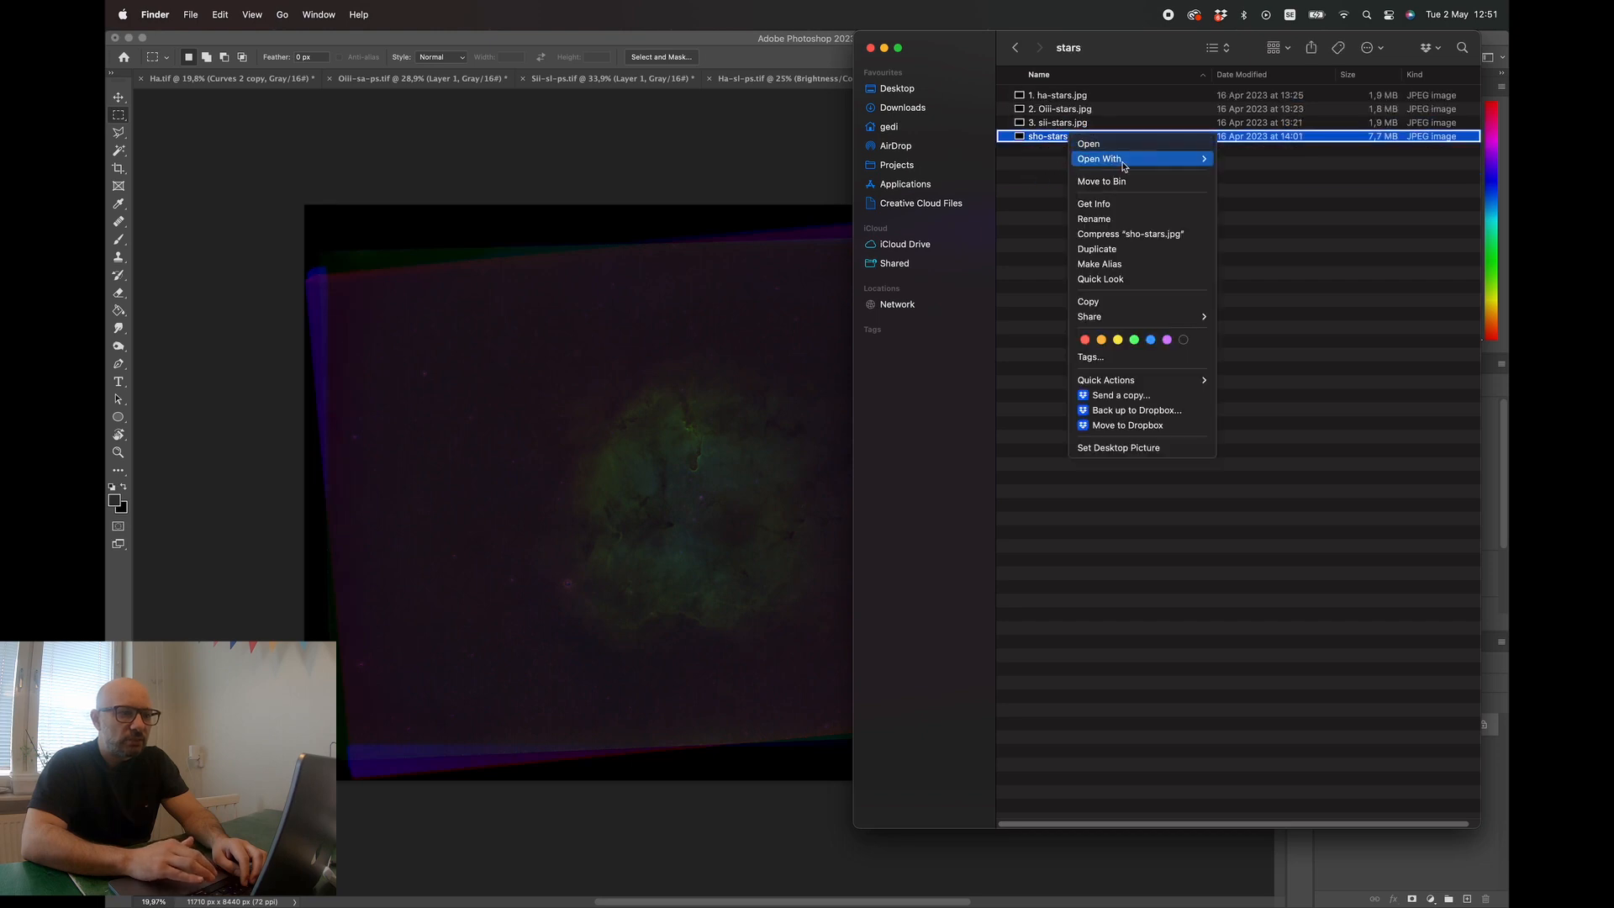
pyautogui.moveTo(1125, 160)
pyautogui.click(1259, 197)
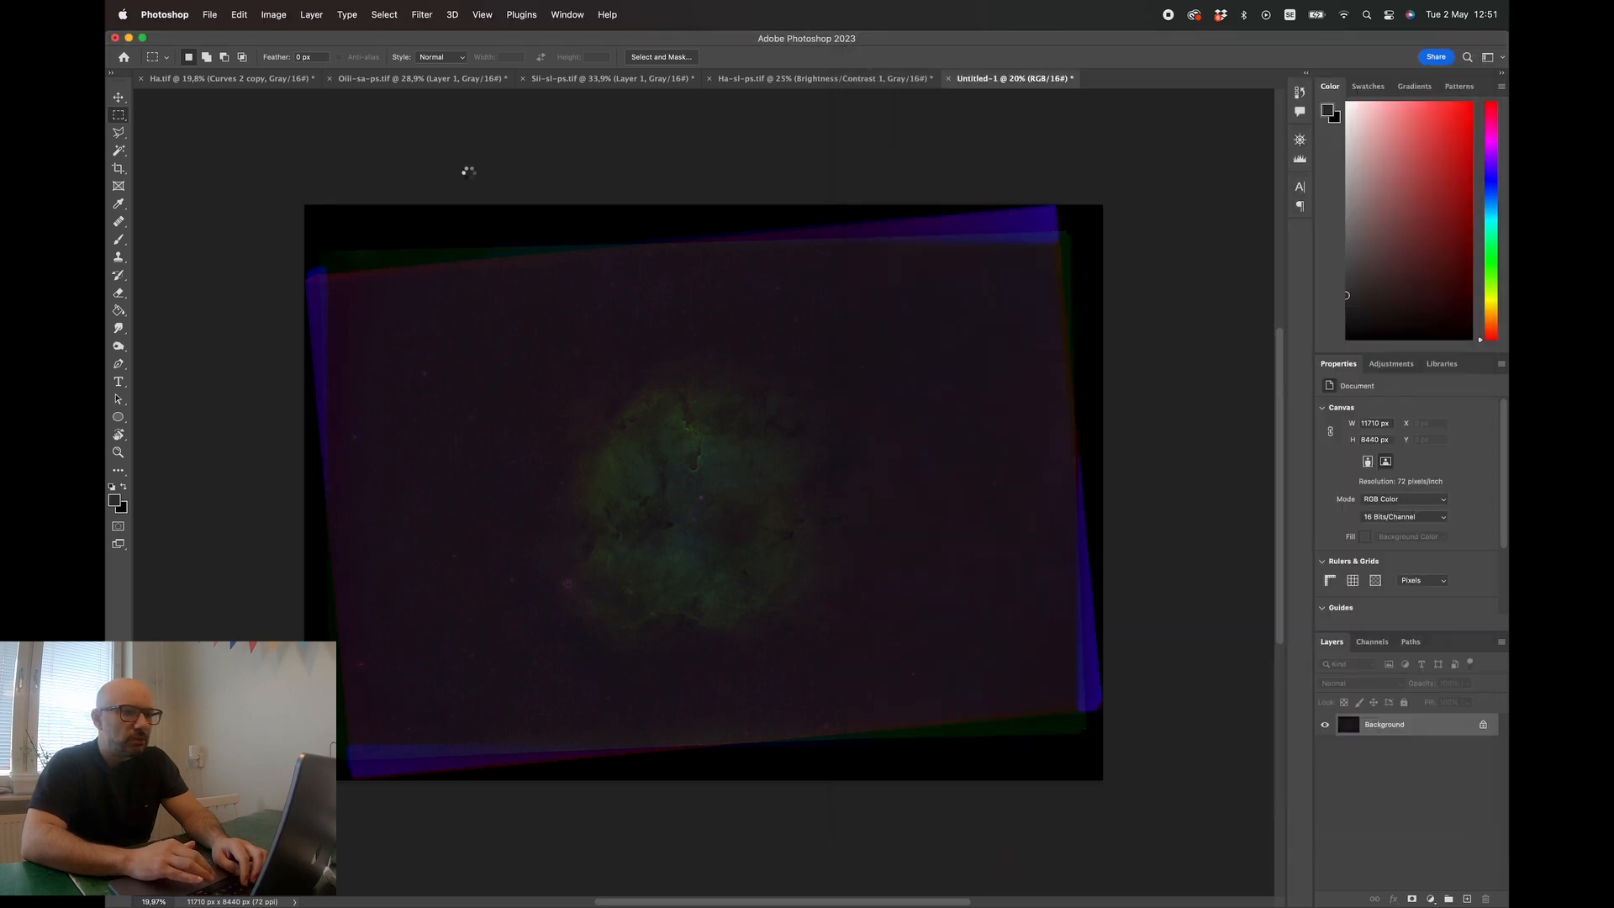
pyautogui.press('super+a')
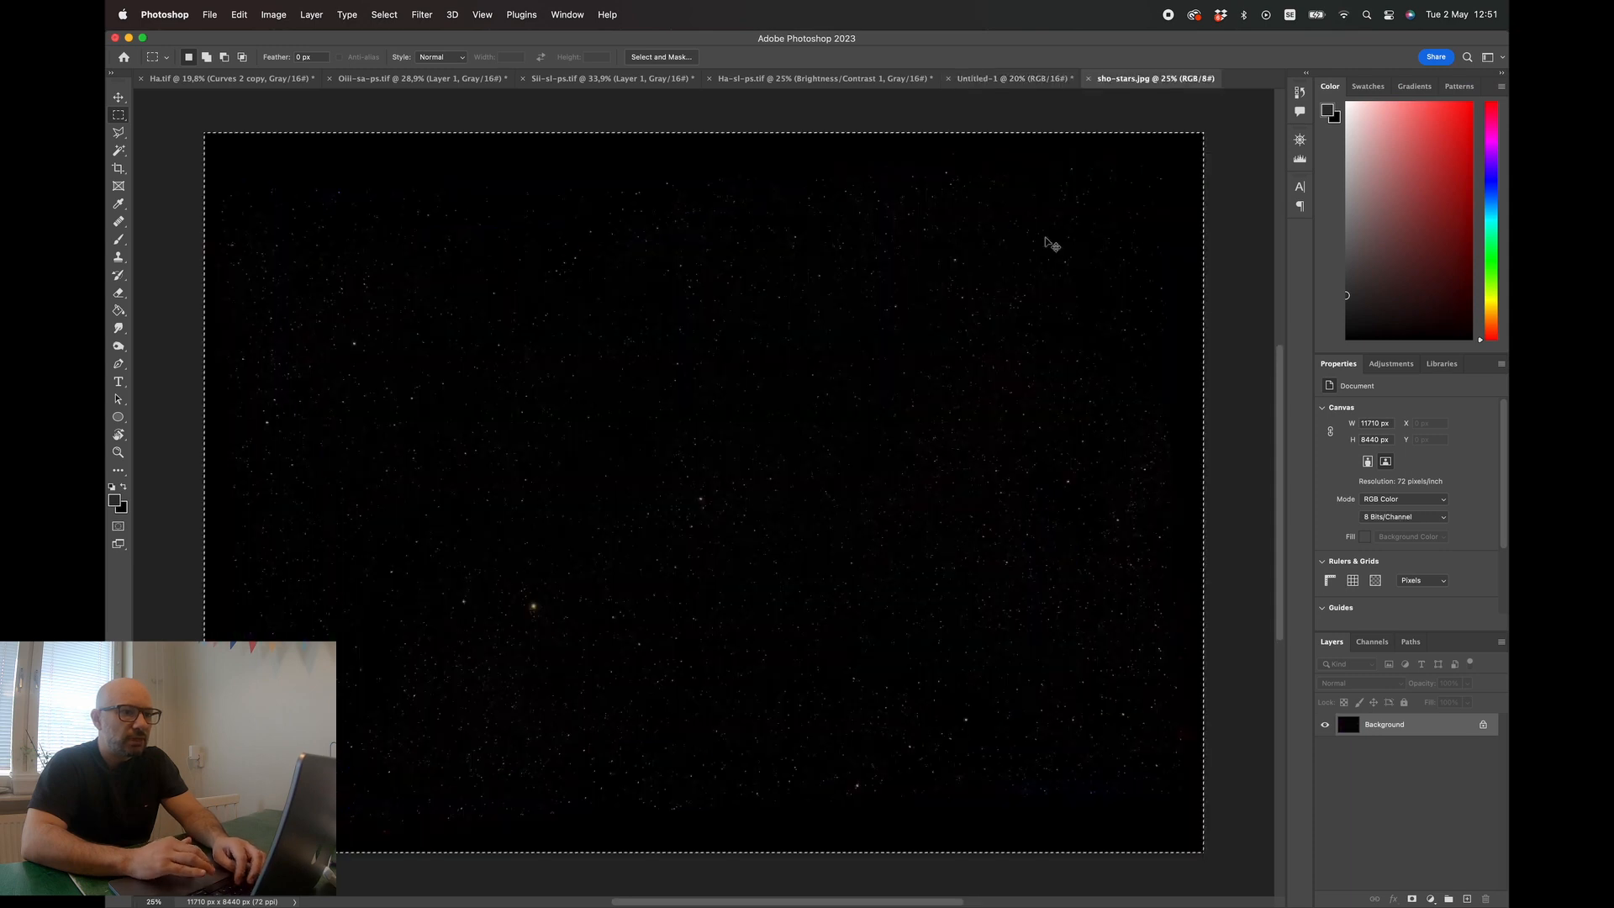
# - Copy the selected sho-stars.jpg image and paste it as a new layer into Untitled-1
pyautogui.click(1012, 81)
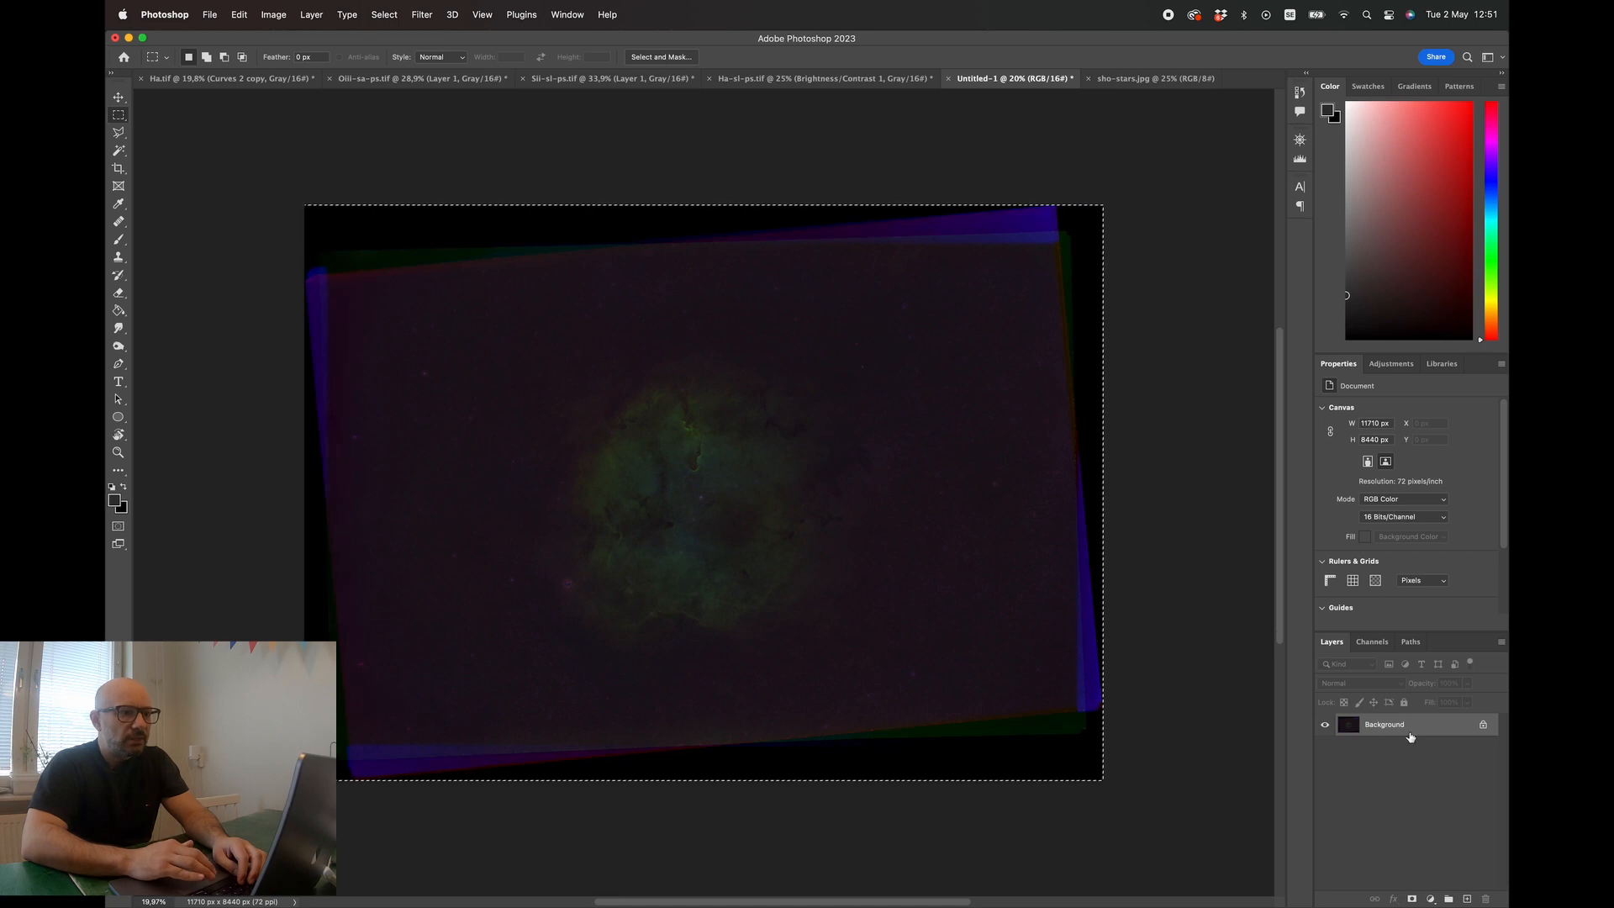
pyautogui.click(1125, 80)
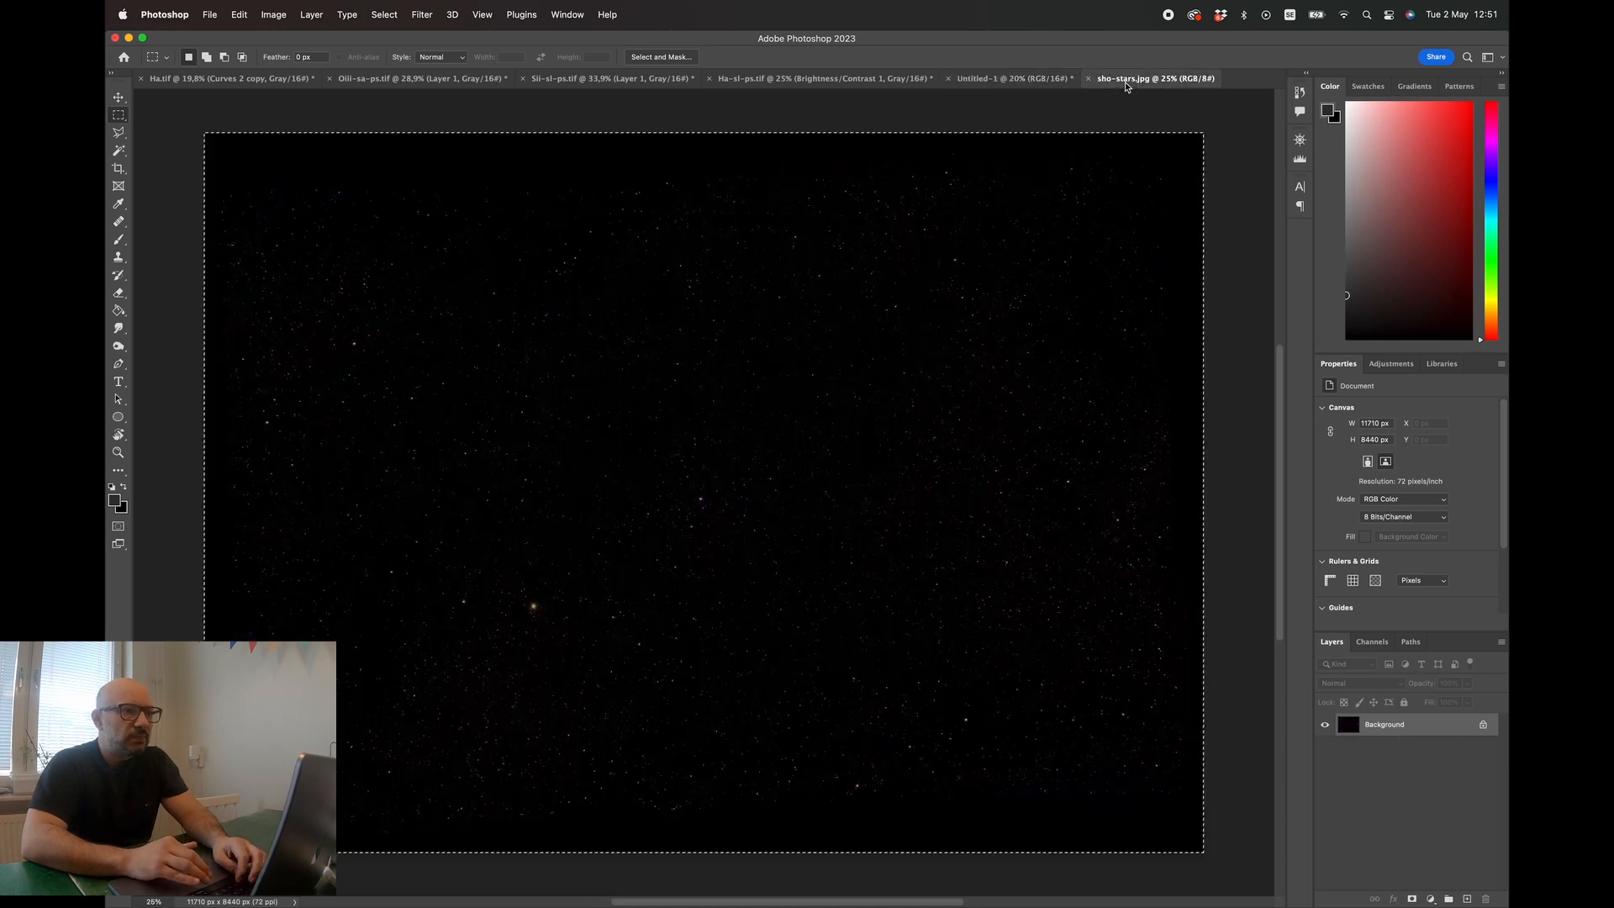
pyautogui.click(1012, 79)
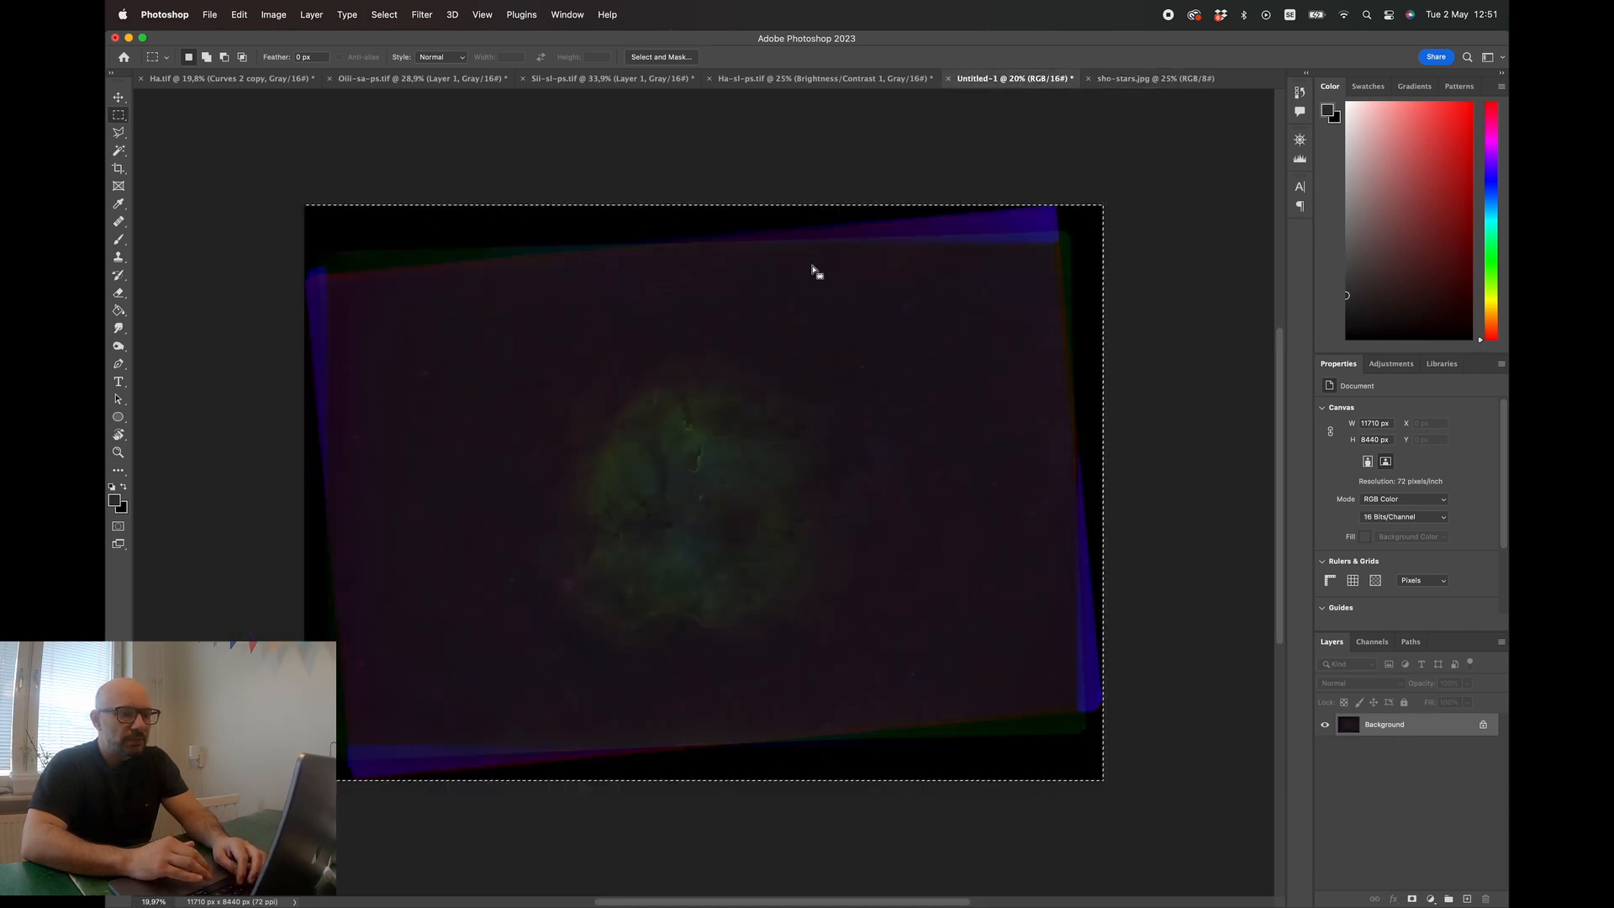
pyautogui.press('super+v')
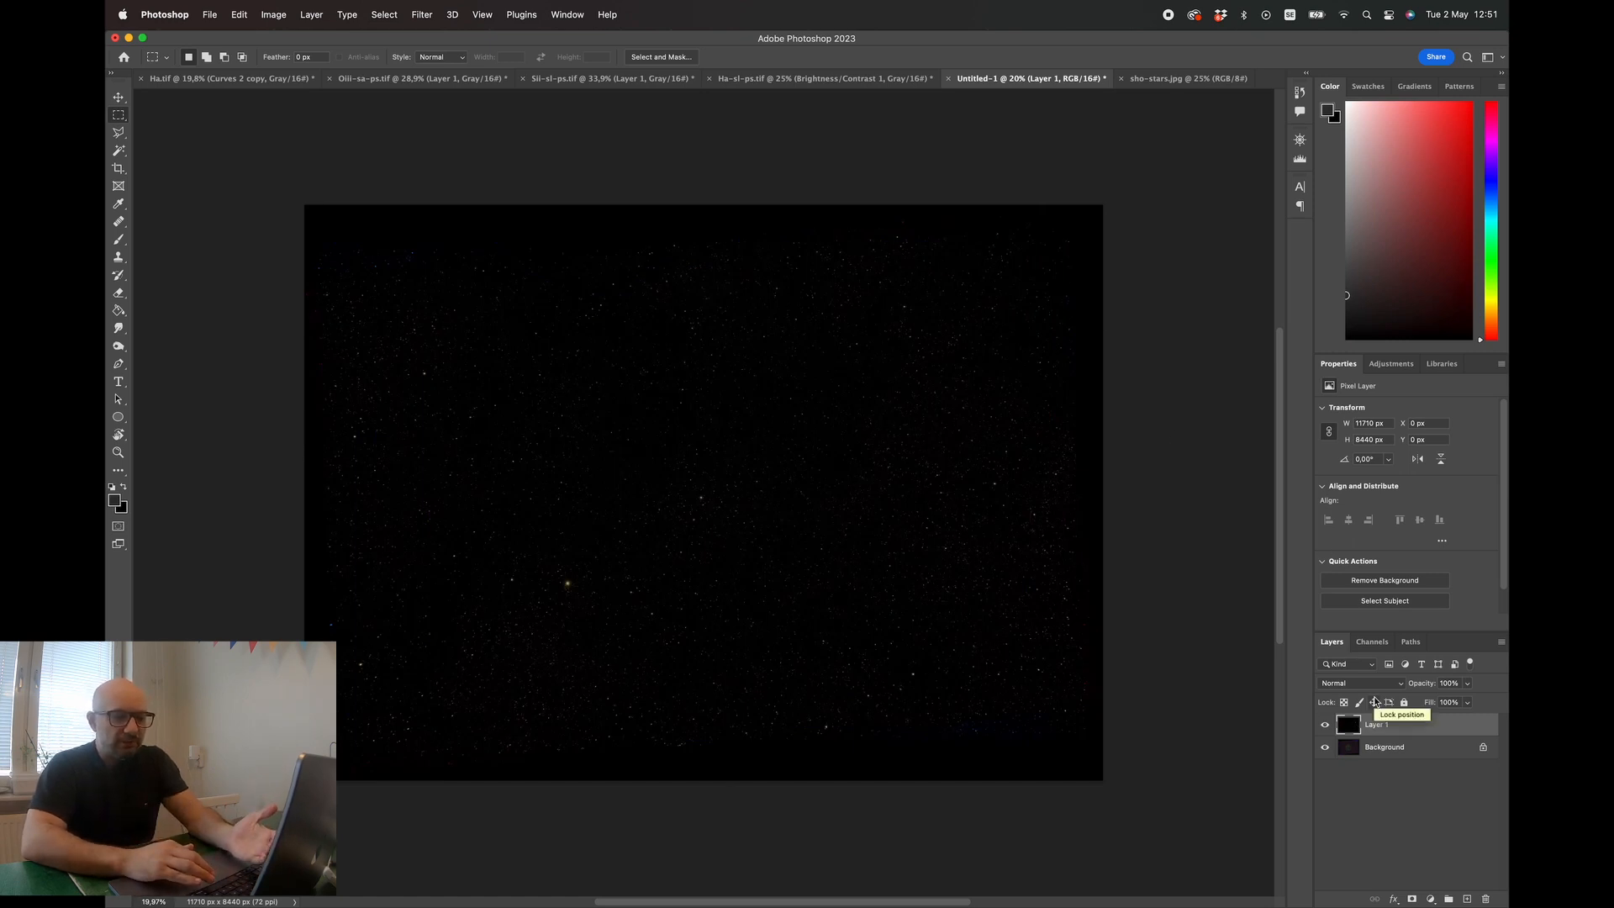
# - Set the pasted stars layer's blend mode to Lighten and check the stars over the nebula
pyautogui.click(1380, 685)
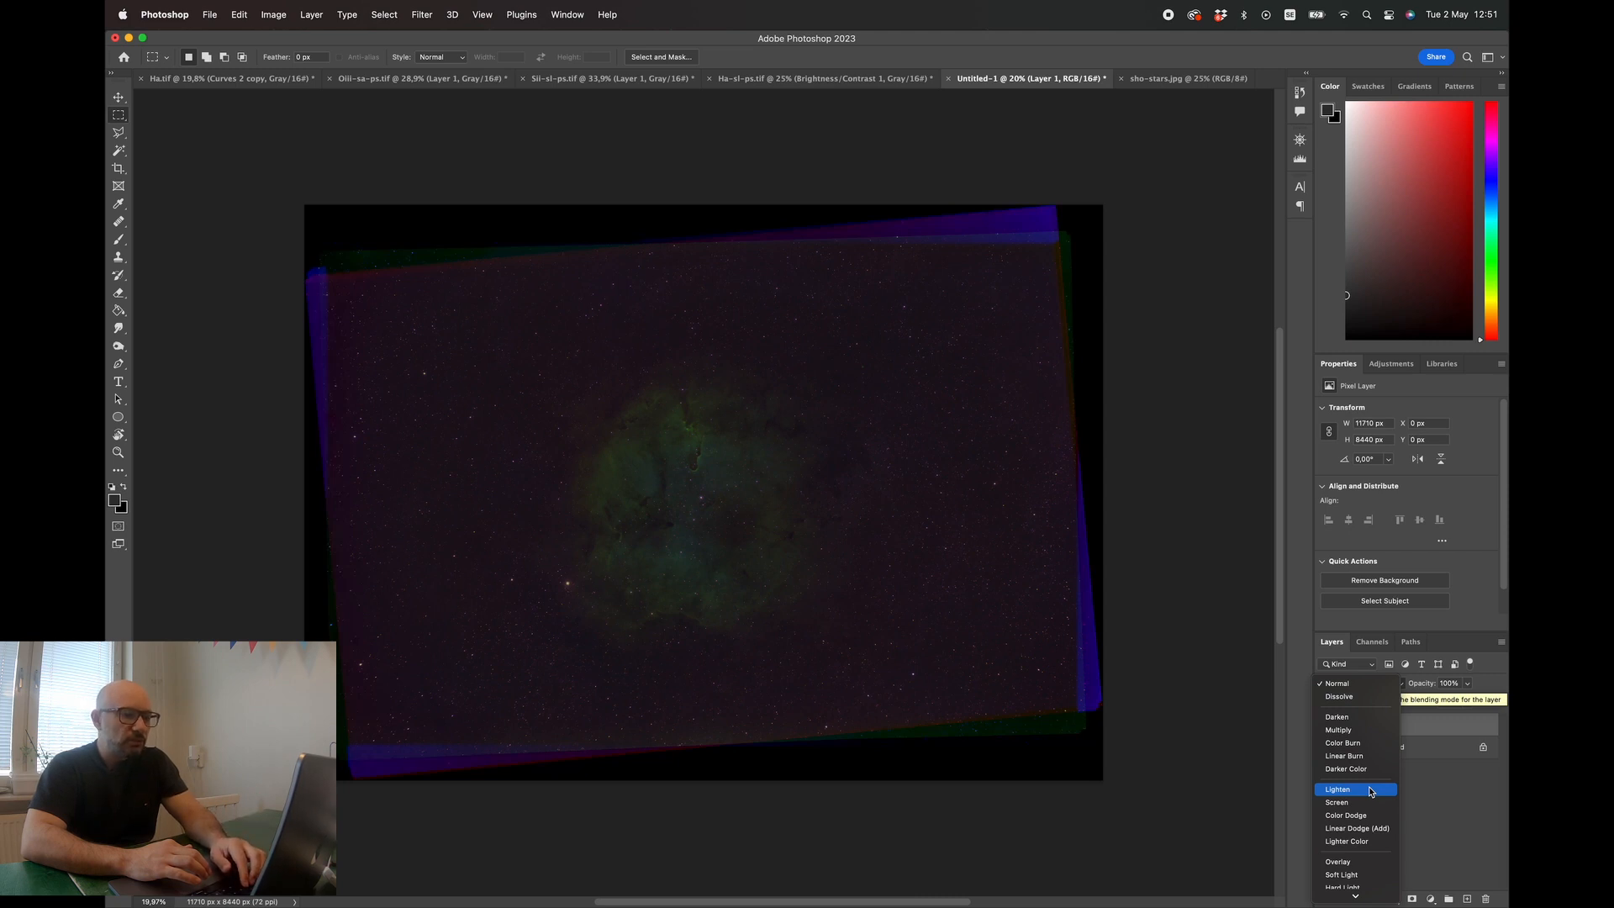
pyautogui.click(1371, 791)
pyautogui.scroll(5, 681, 462)
pyautogui.scroll(-2, 683, 467)
pyautogui.scroll(1, 682, 460)
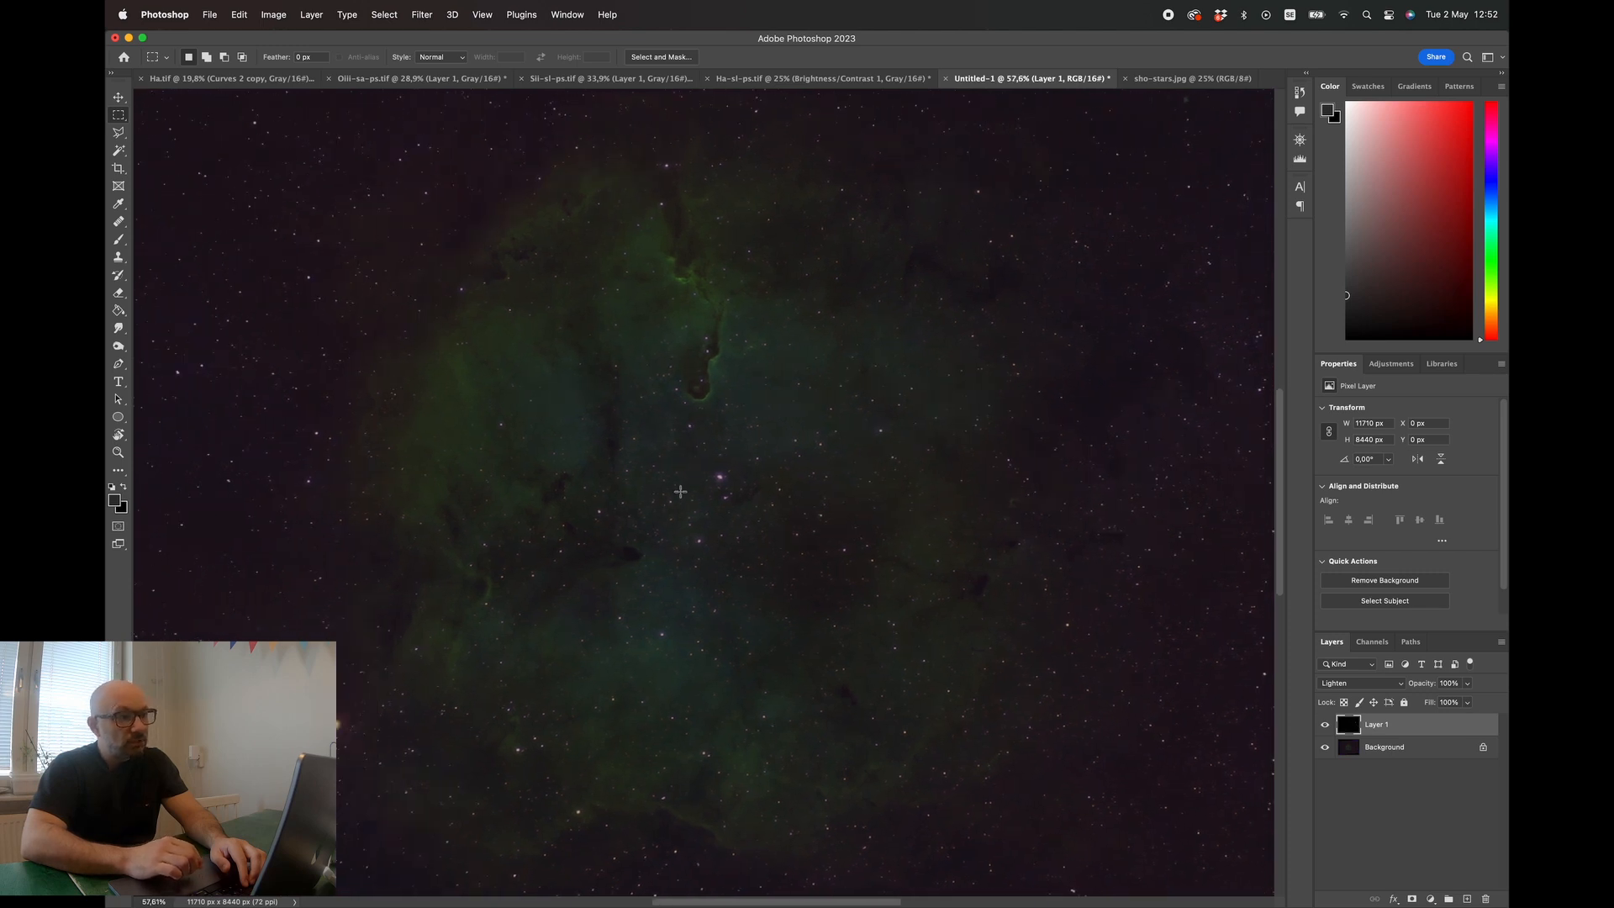
pyautogui.scroll(-2, 680, 493)
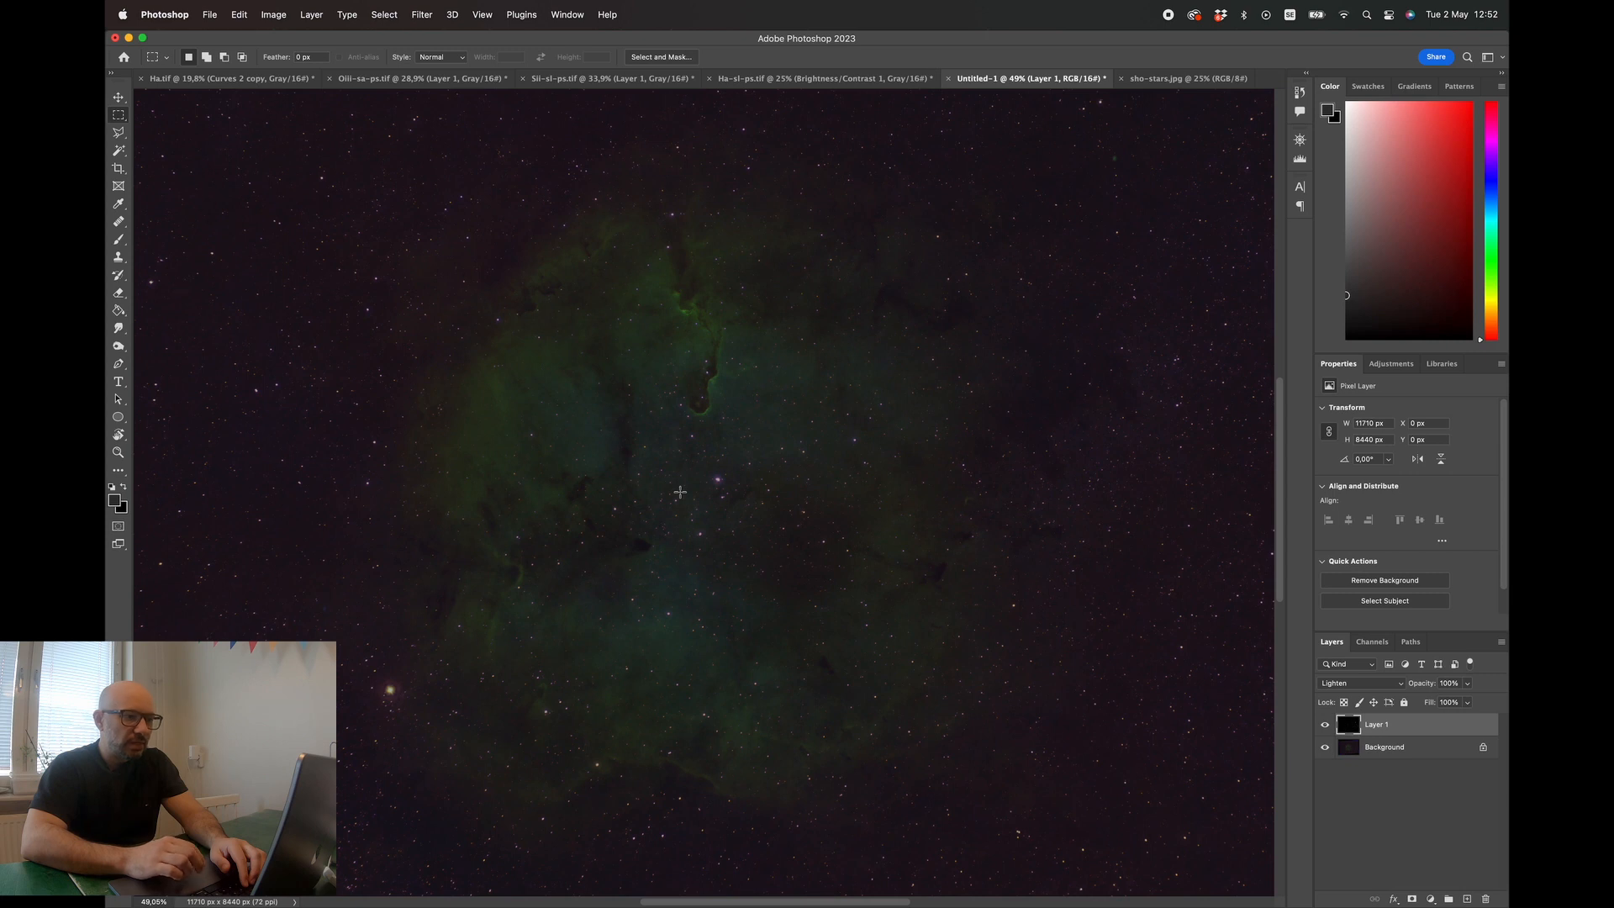
pyautogui.scroll(-3, 680, 492)
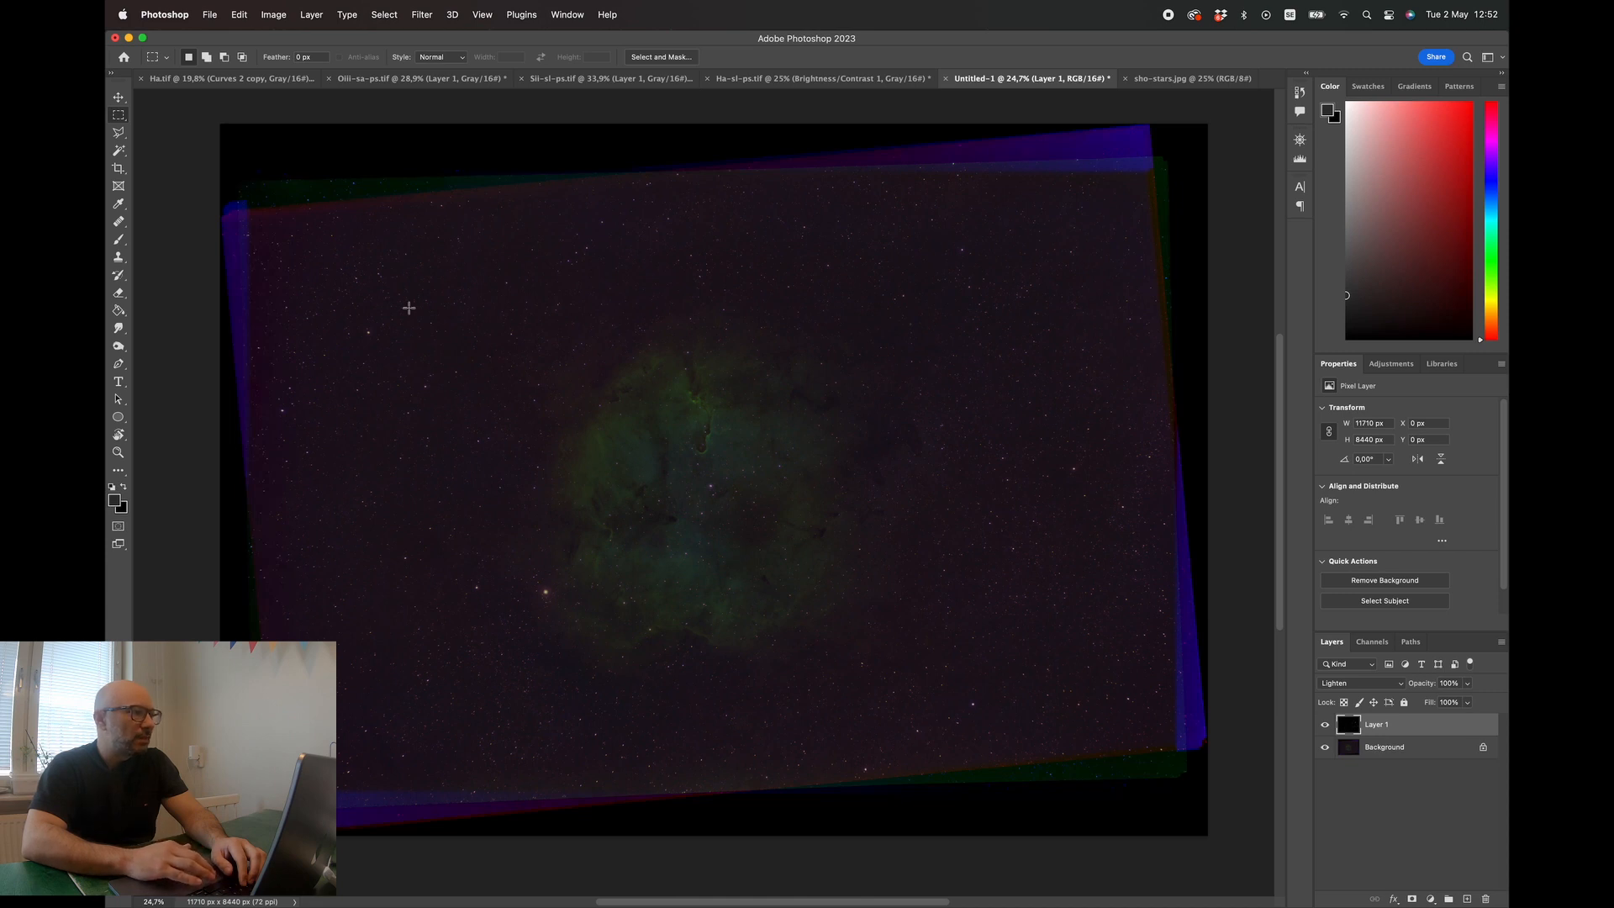
# - Crop the image around the nebula to about 7870 × 4997 px, excluding the misaligned coloured edges
pyautogui.click(119, 170)
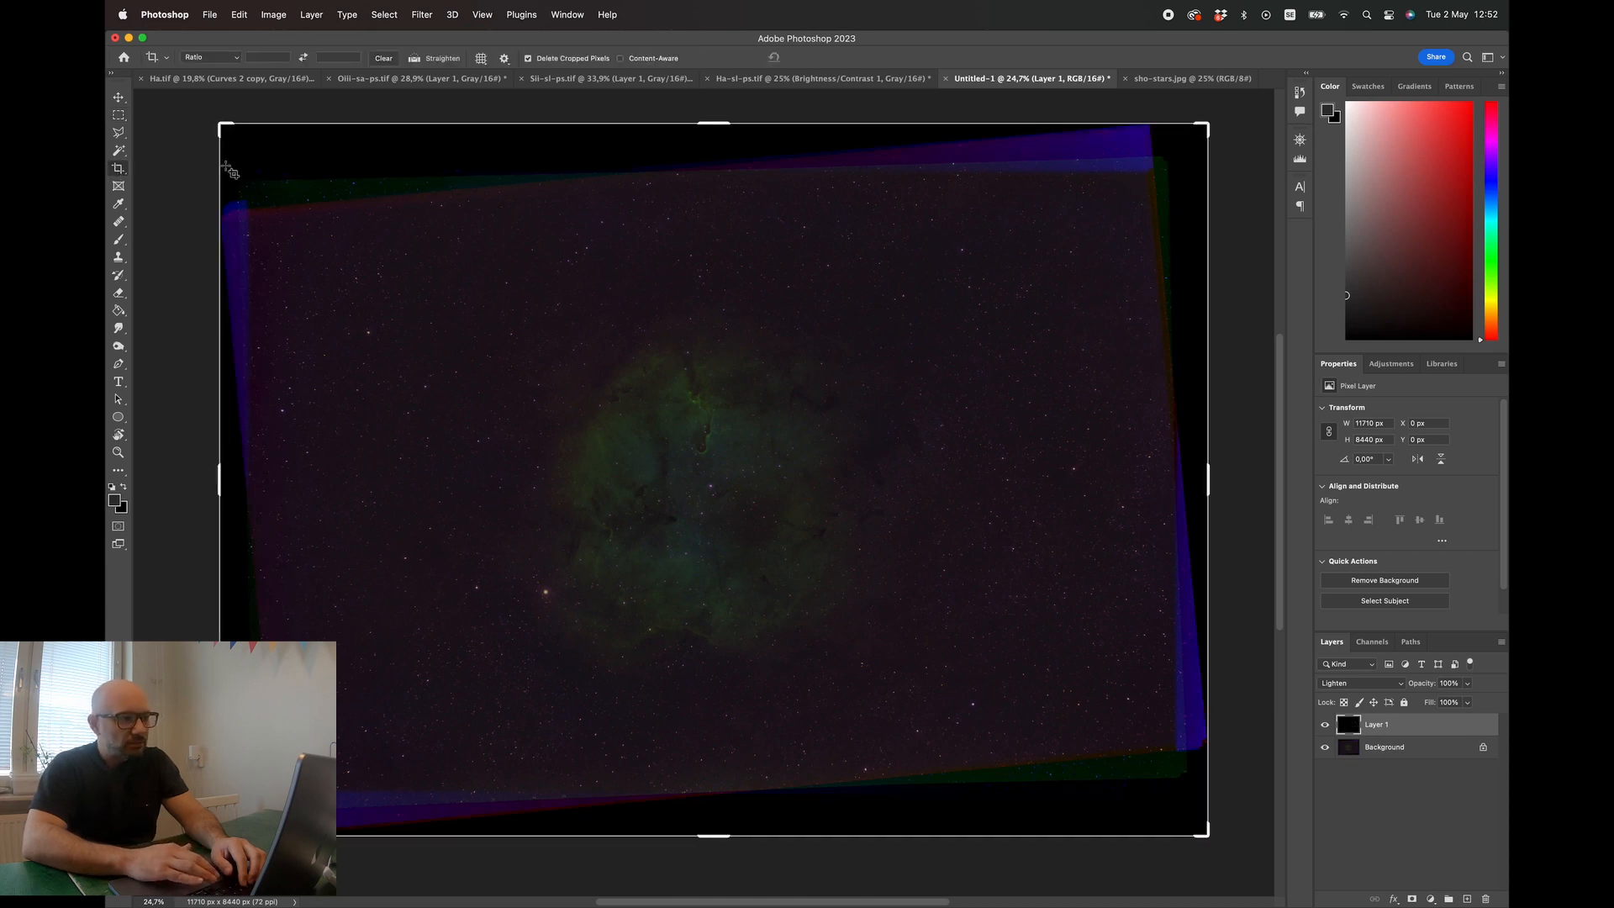
pyautogui.moveTo(221, 128); pyautogui.dragTo(290, 210)
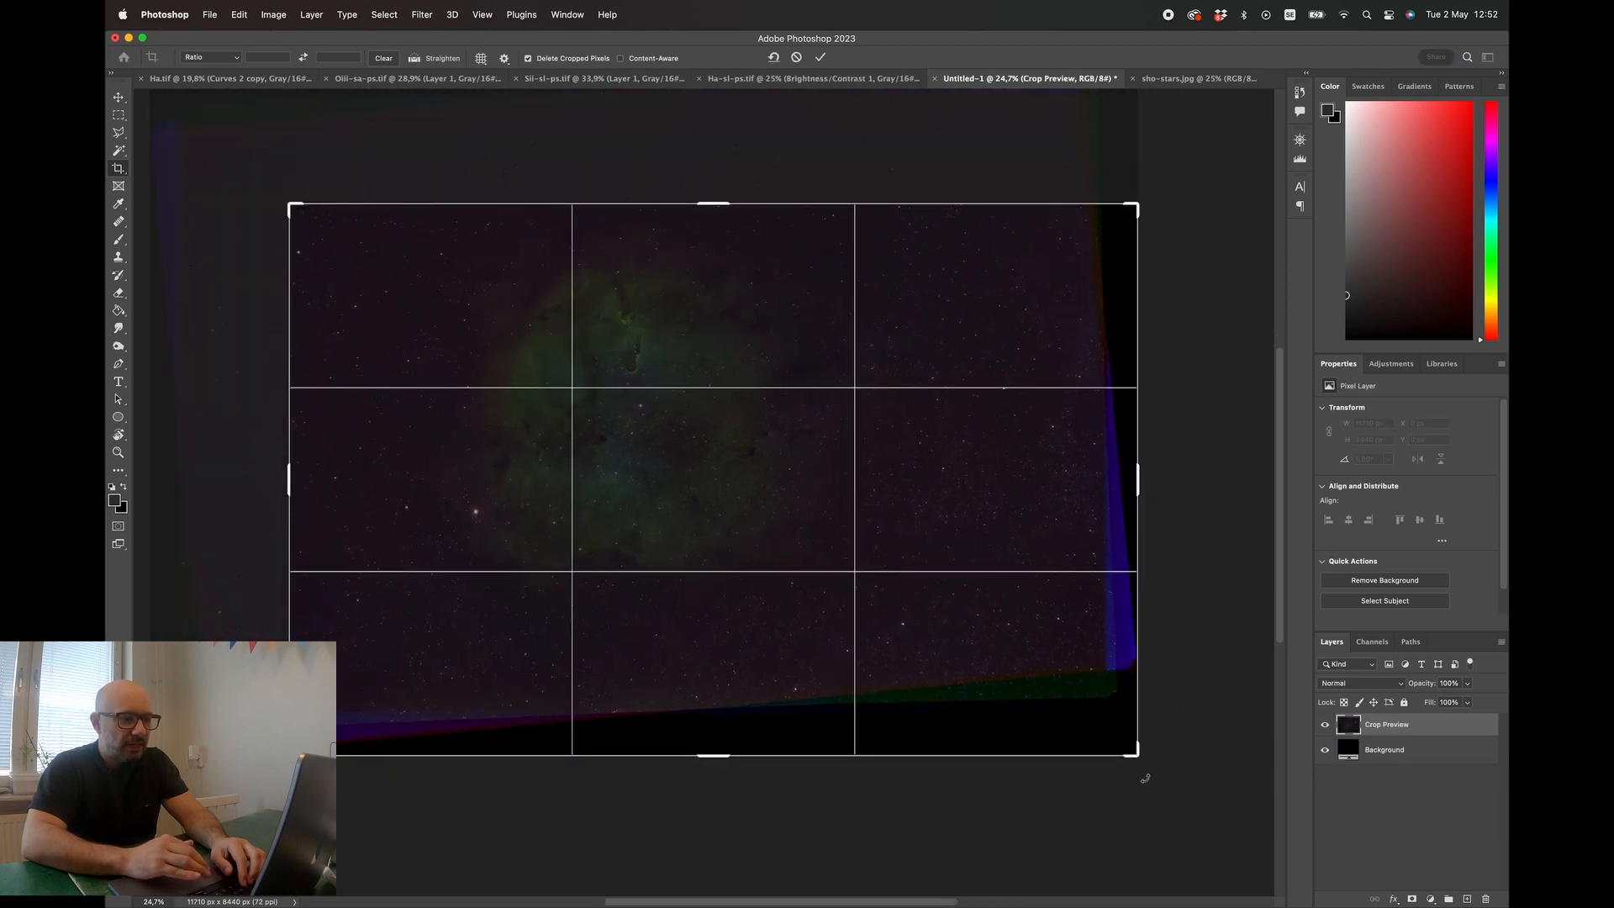
pyautogui.moveTo(1137, 750); pyautogui.dragTo(1048, 689)
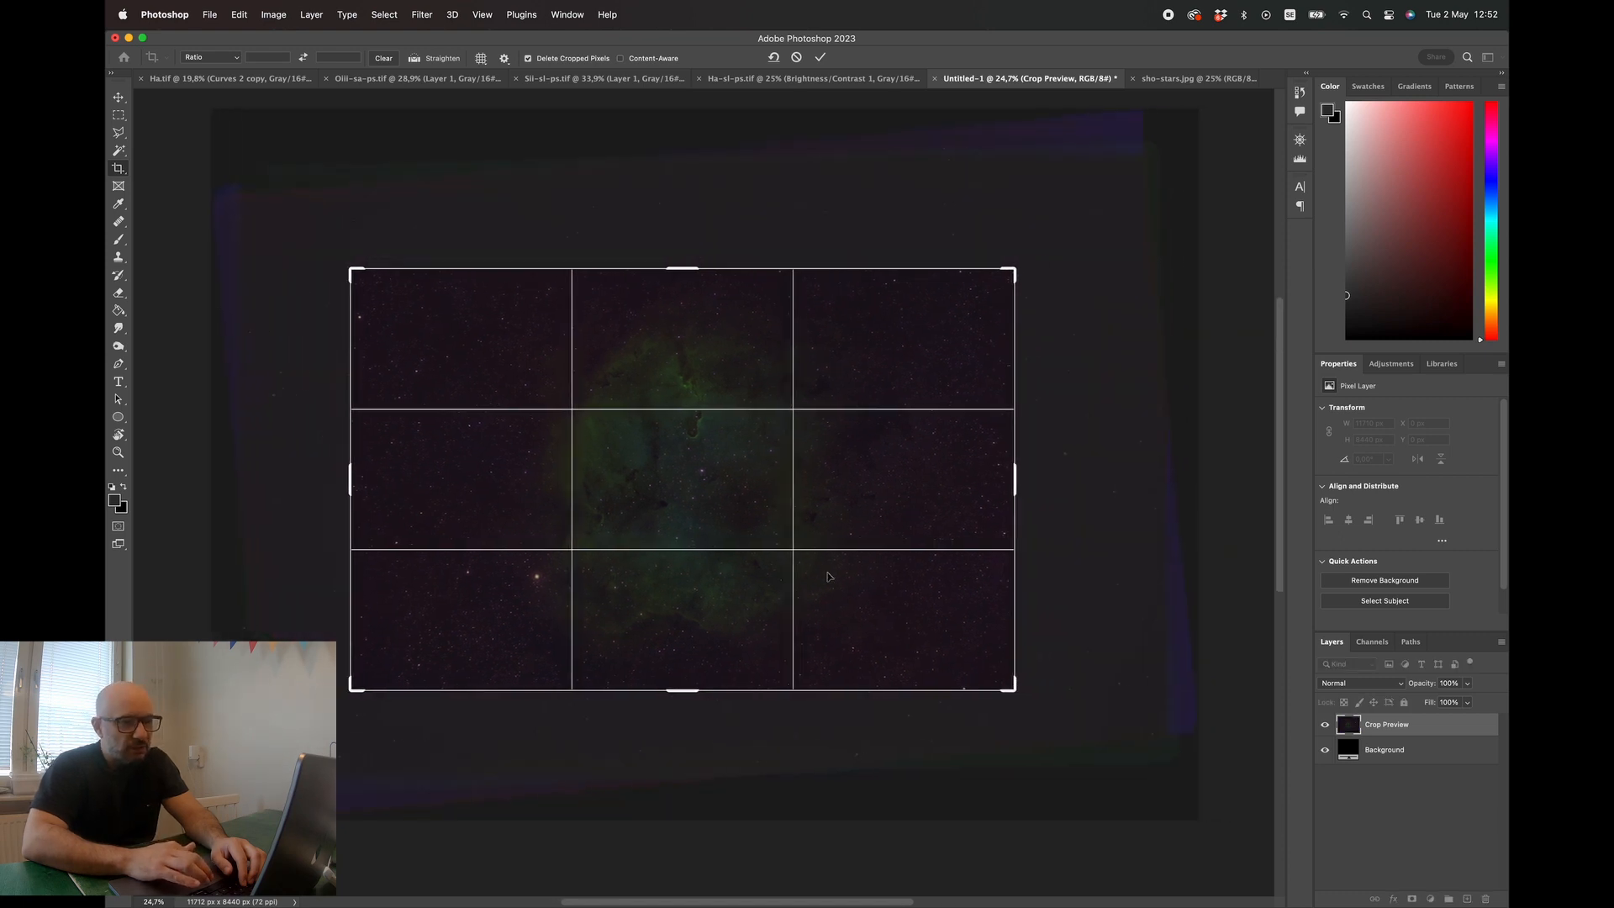
pyautogui.moveTo(797, 532); pyautogui.dragTo(782, 533)
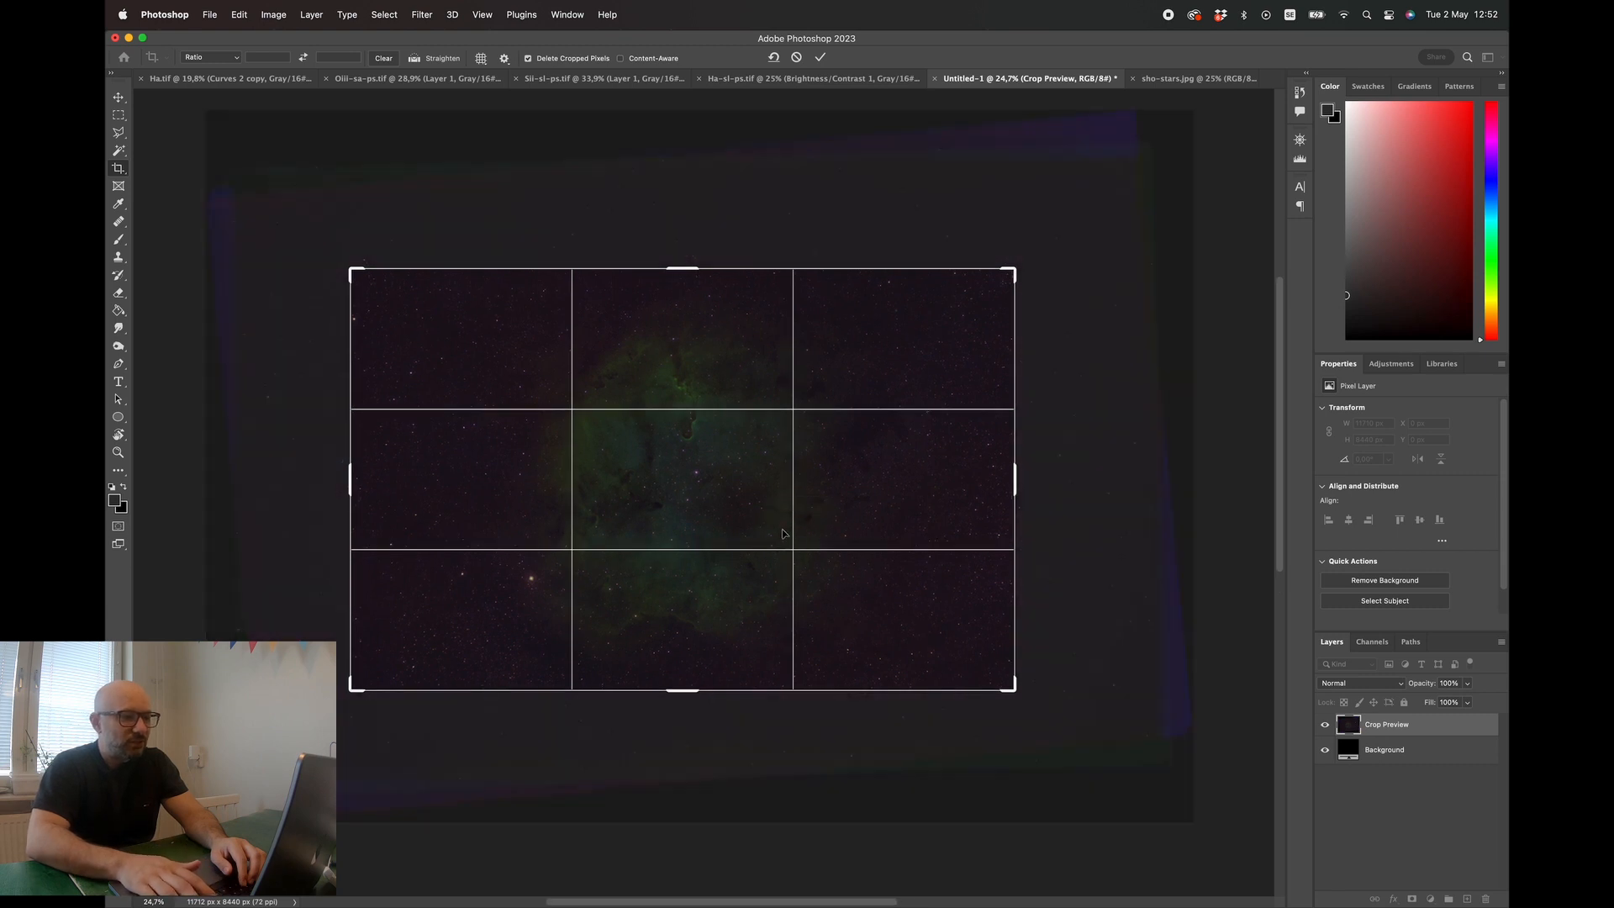
pyautogui.press('Return')
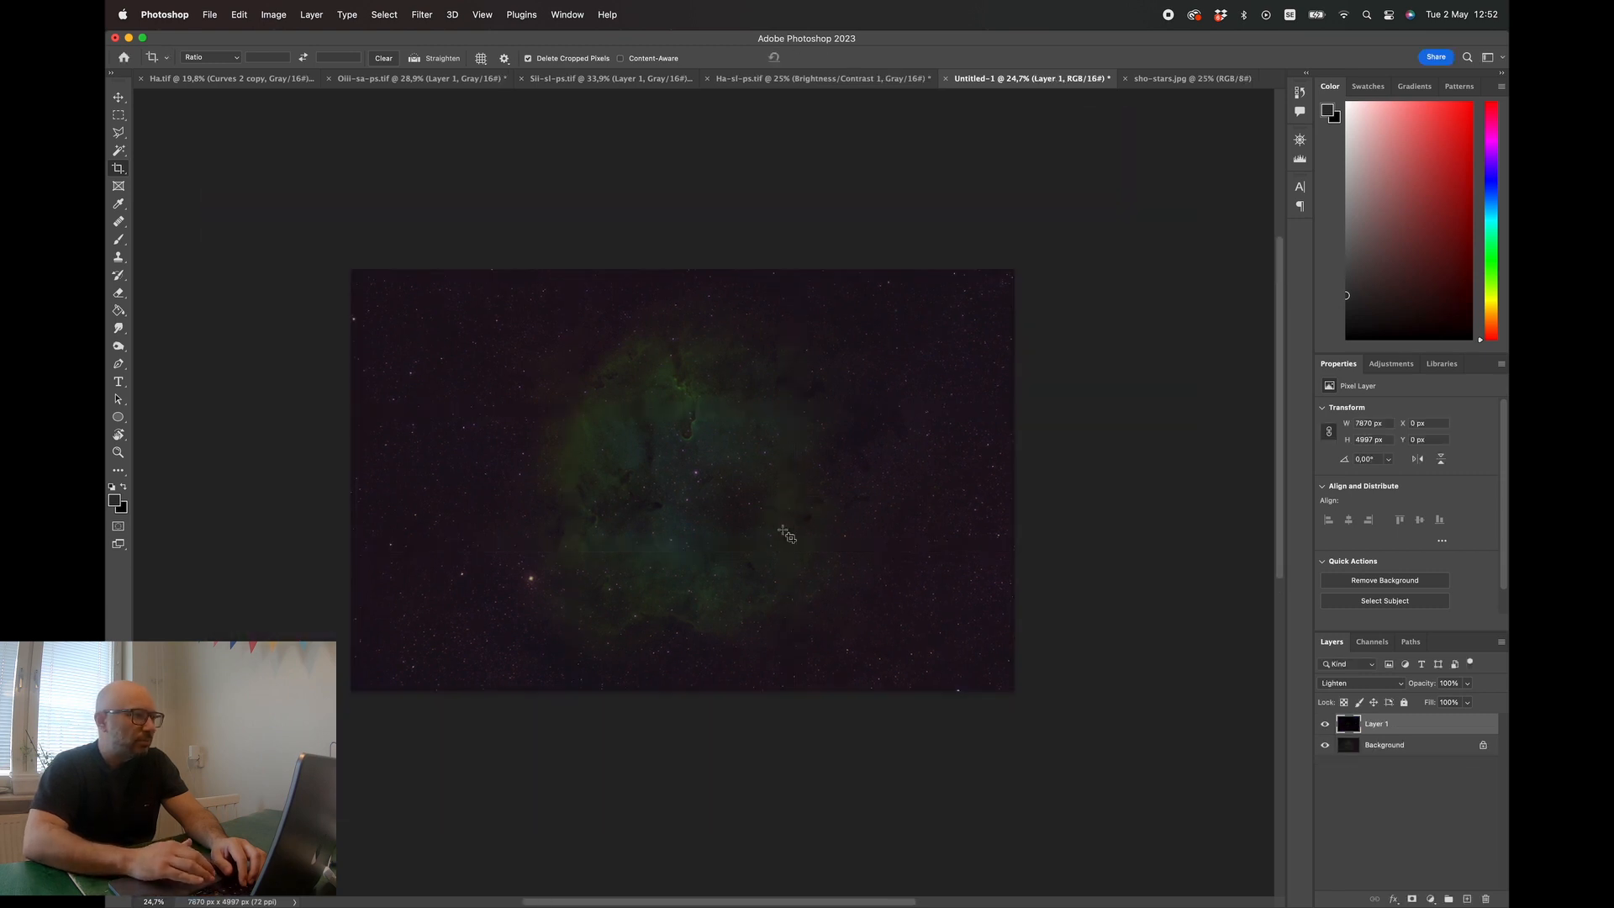
# - Crop the image's left side further, narrowing the canvas to about 7162 px
pyautogui.click(116, 170)
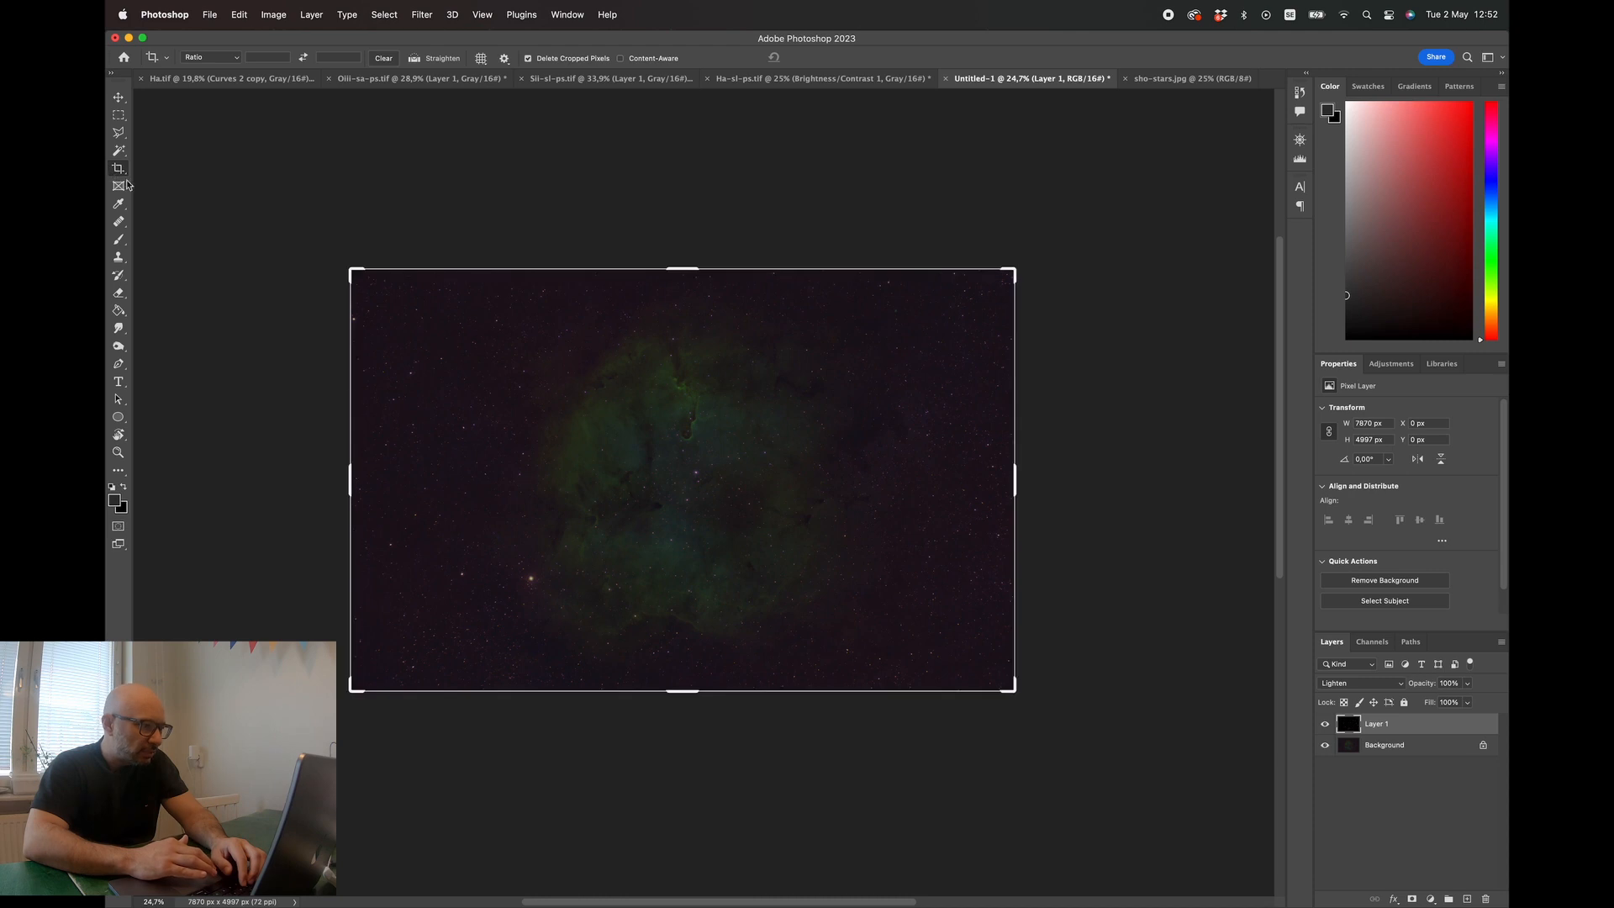
pyautogui.moveTo(380, 479); pyautogui.dragTo(380, 483)
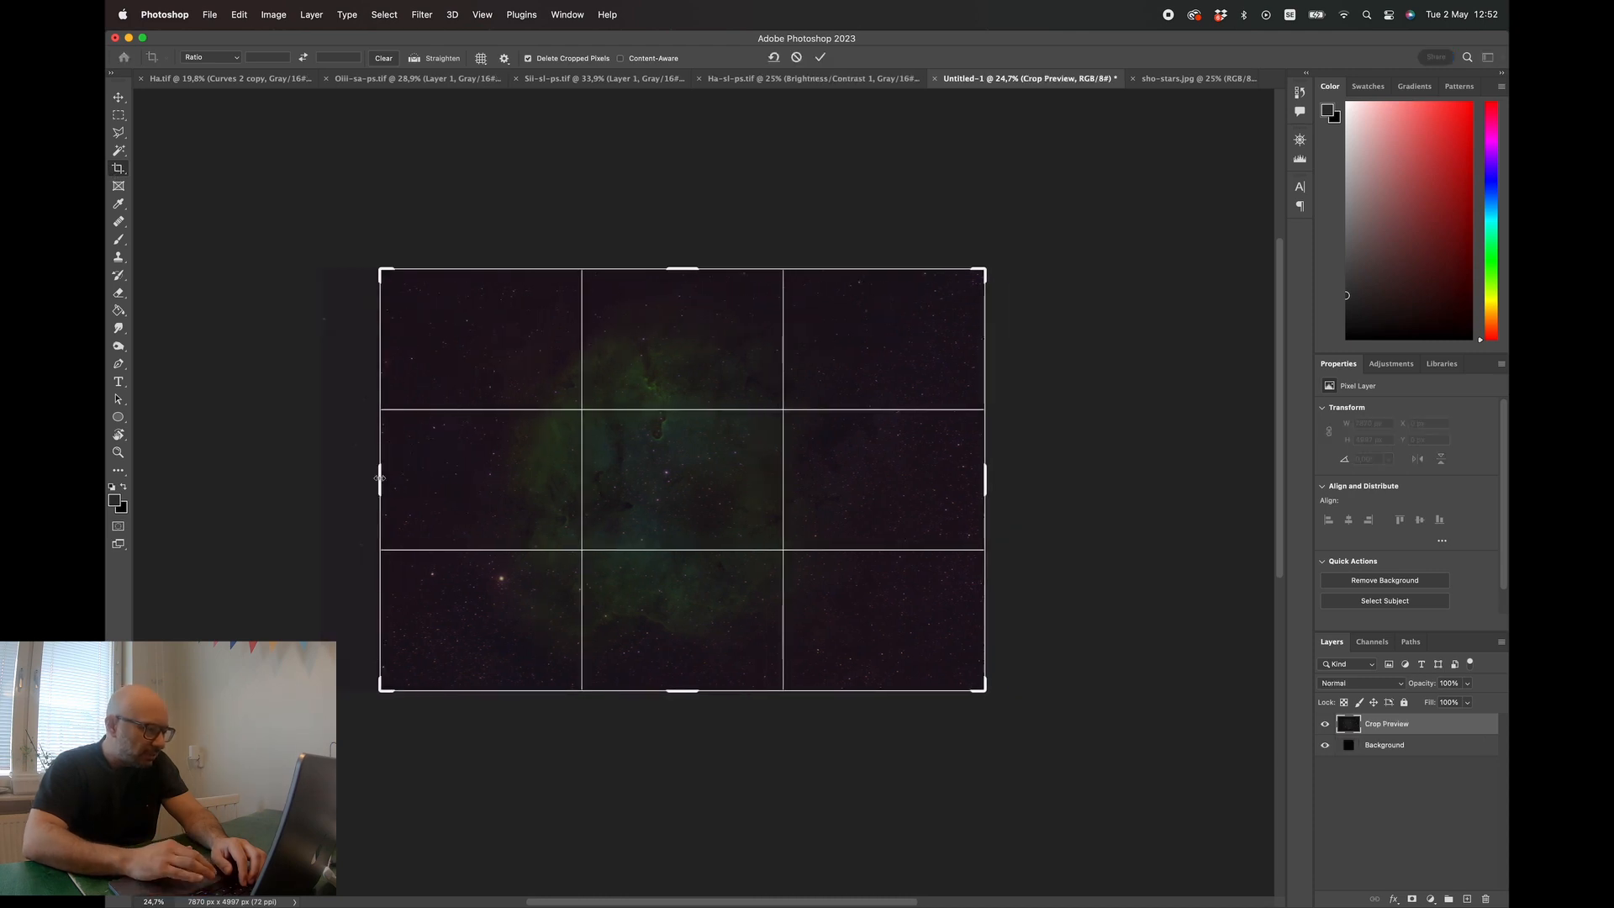
pyautogui.press('Return')
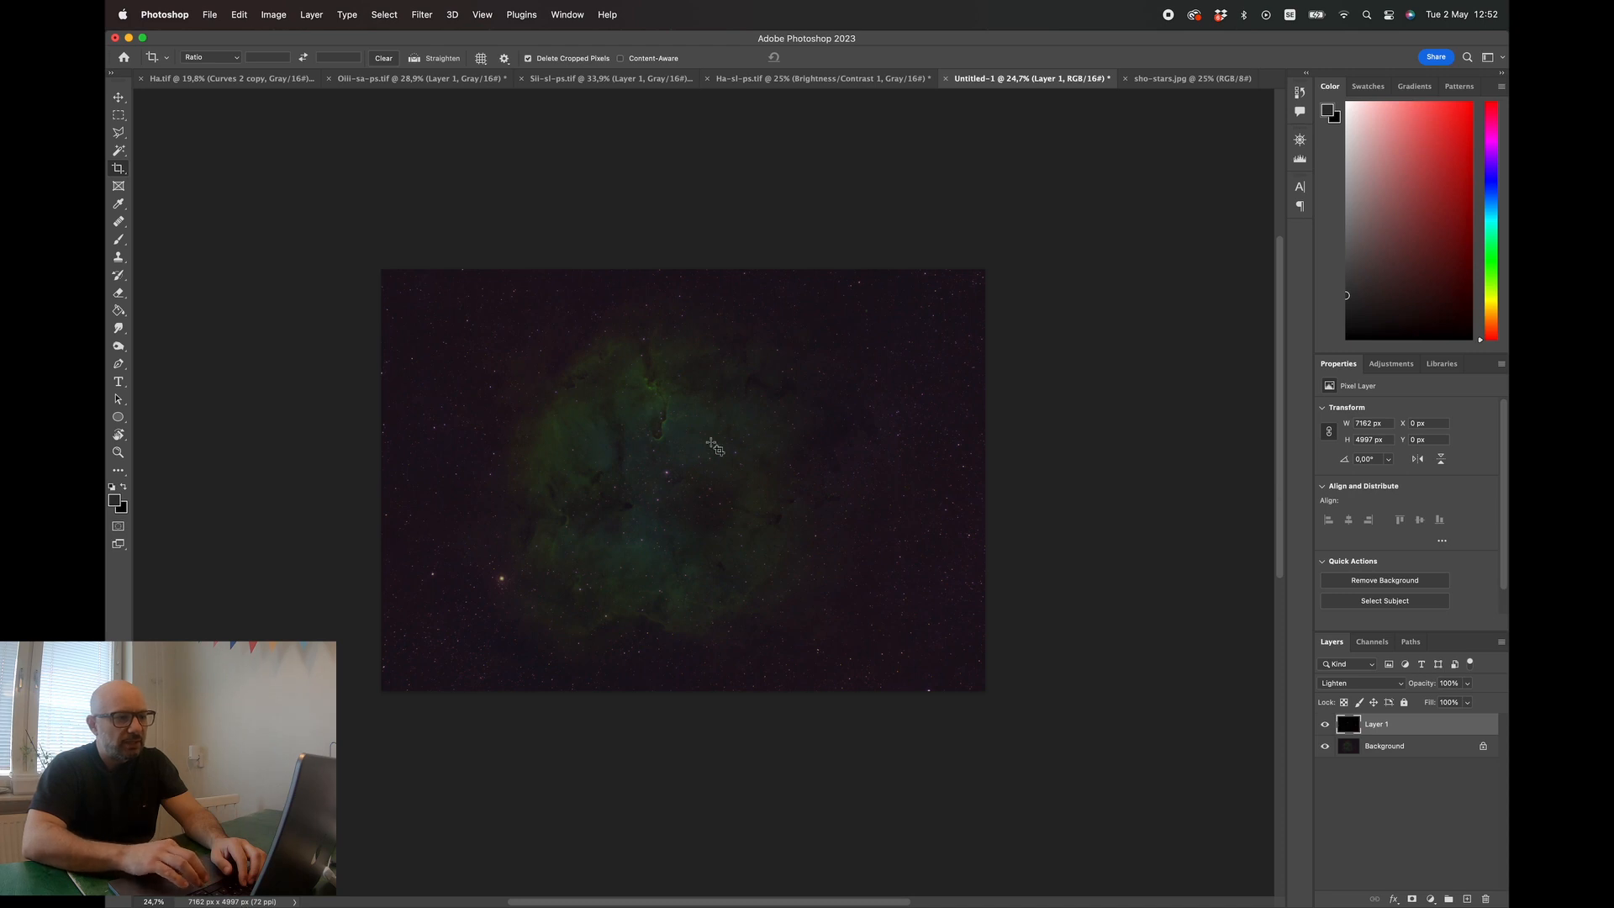
# - Examine the cropped nebula and its stars up close and as a whole
pyautogui.scroll(10, 713, 446)
pyautogui.scroll(-4, 713, 442)
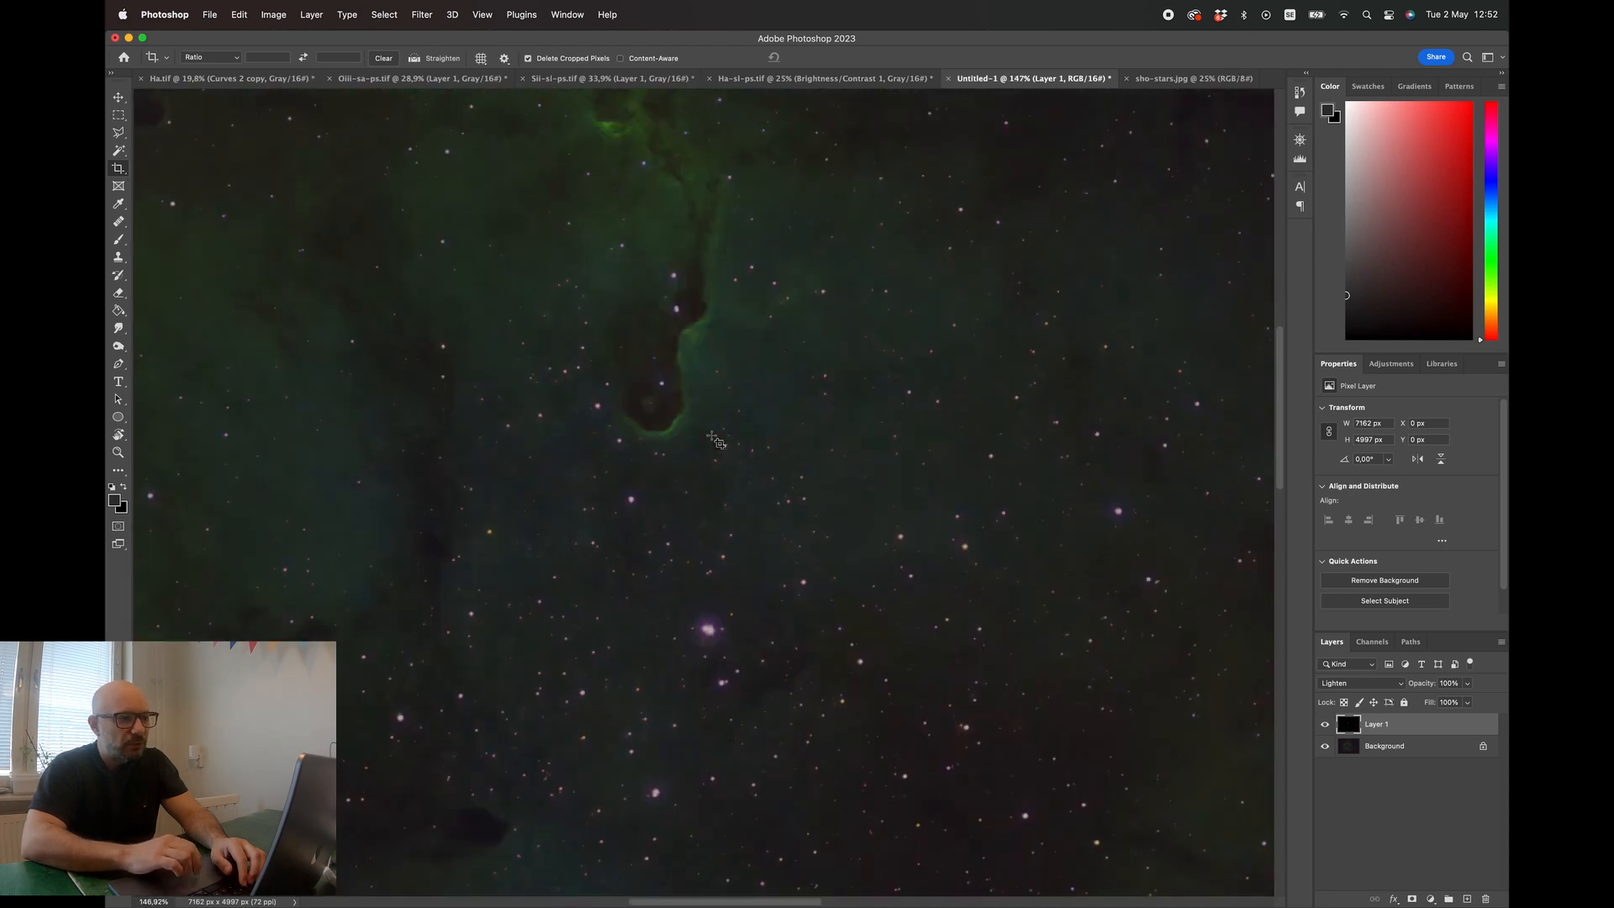
pyautogui.scroll(-4, 713, 442)
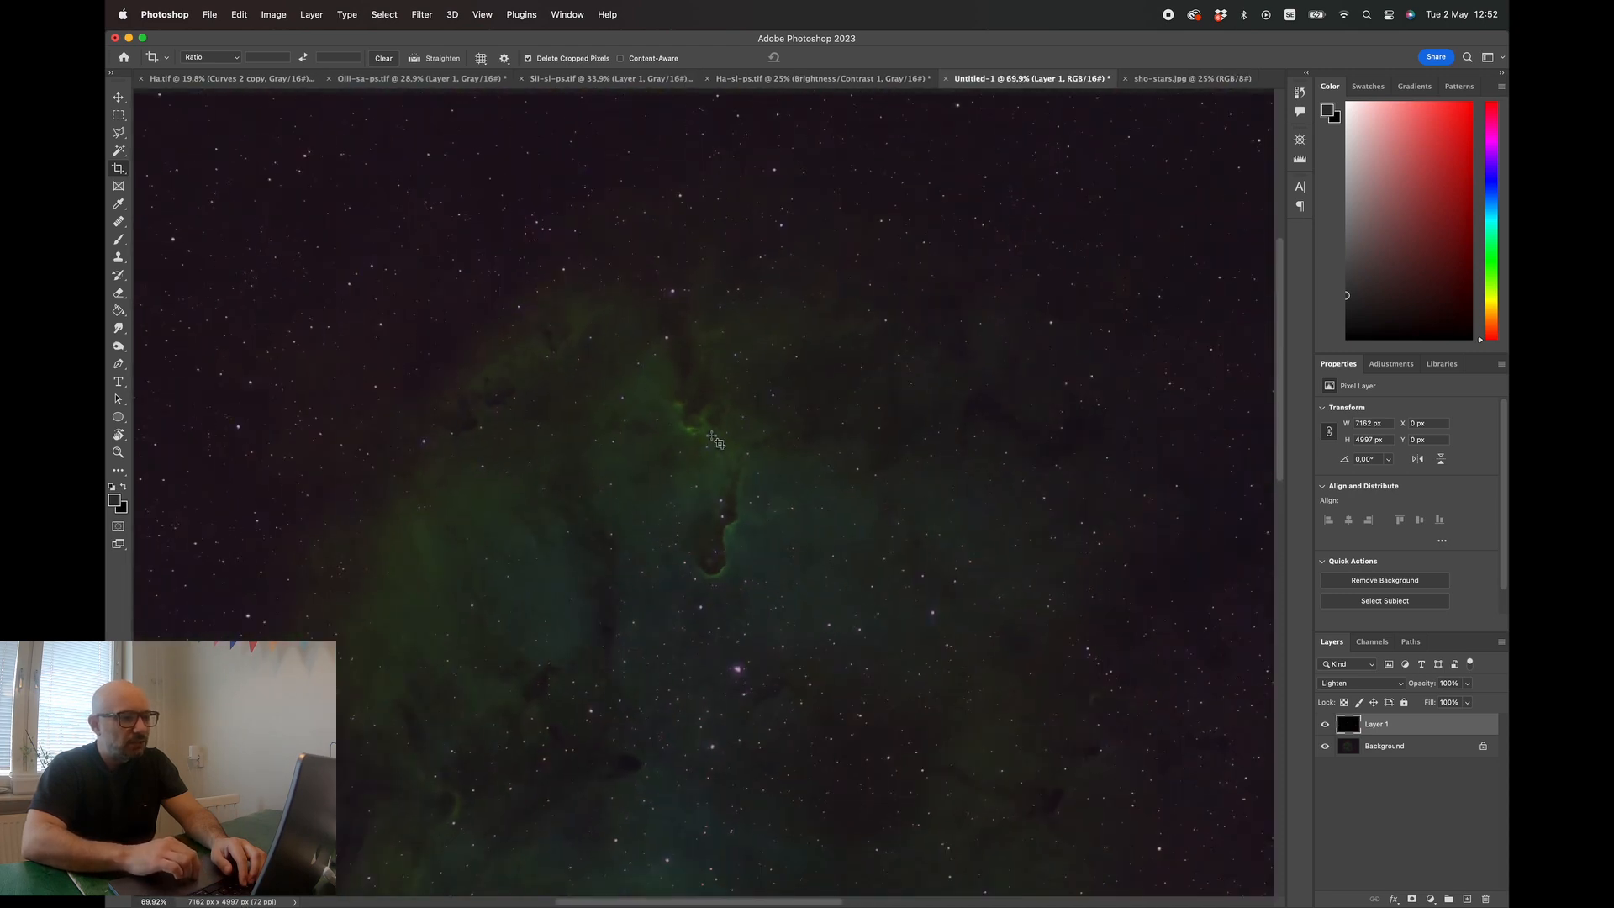
pyautogui.scroll(-3, 713, 441)
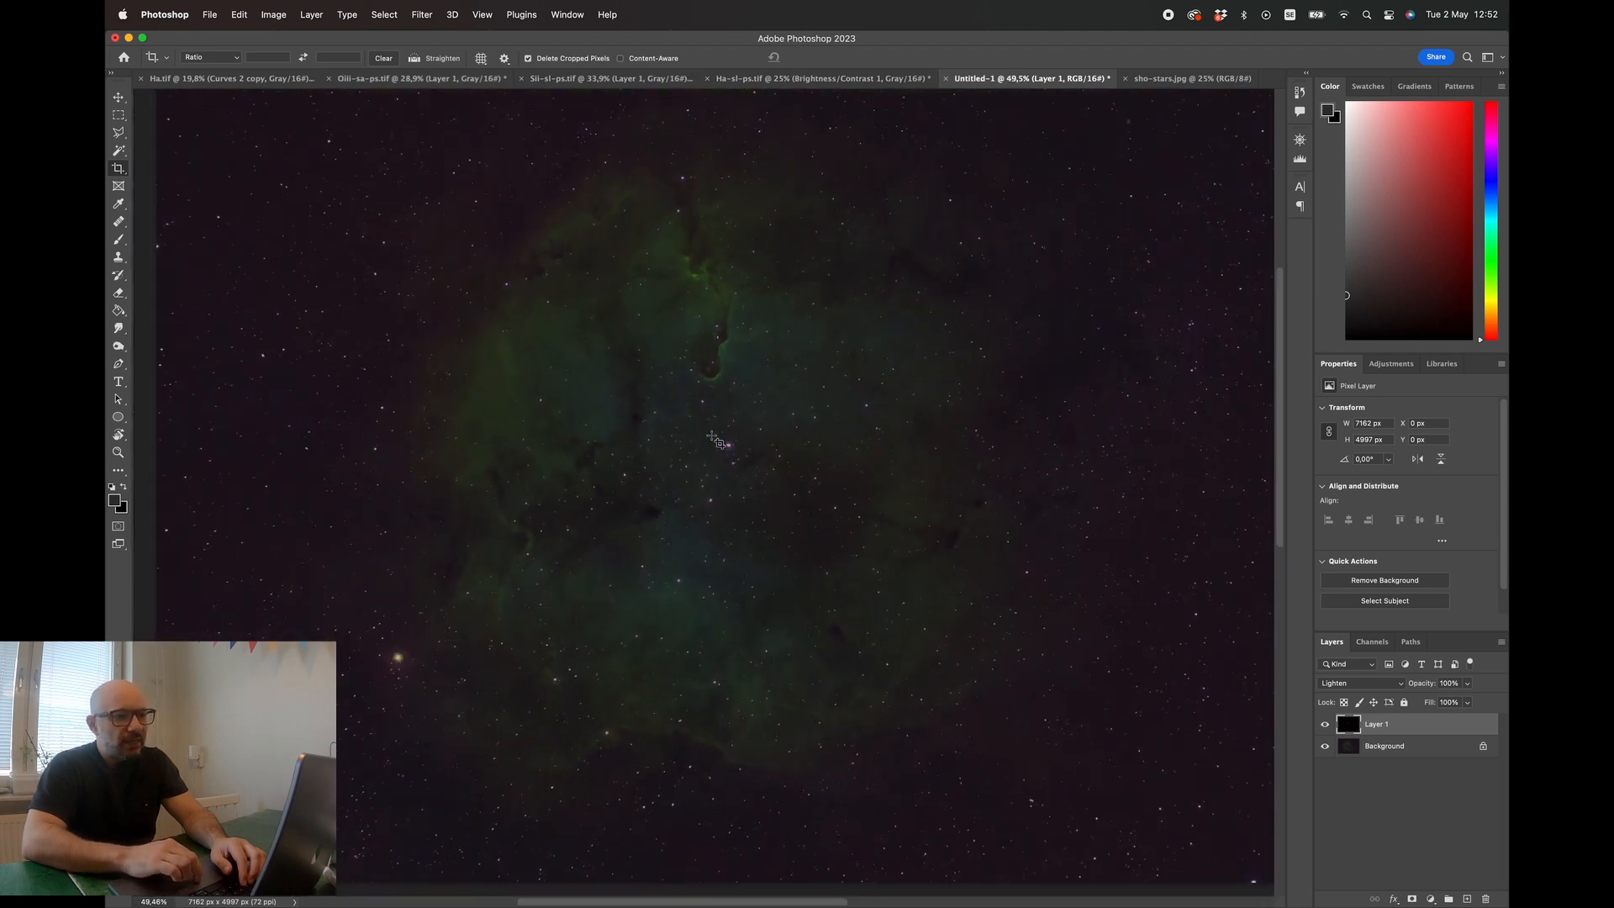
pyautogui.scroll(-2, 713, 442)
pyautogui.scroll(4, 712, 441)
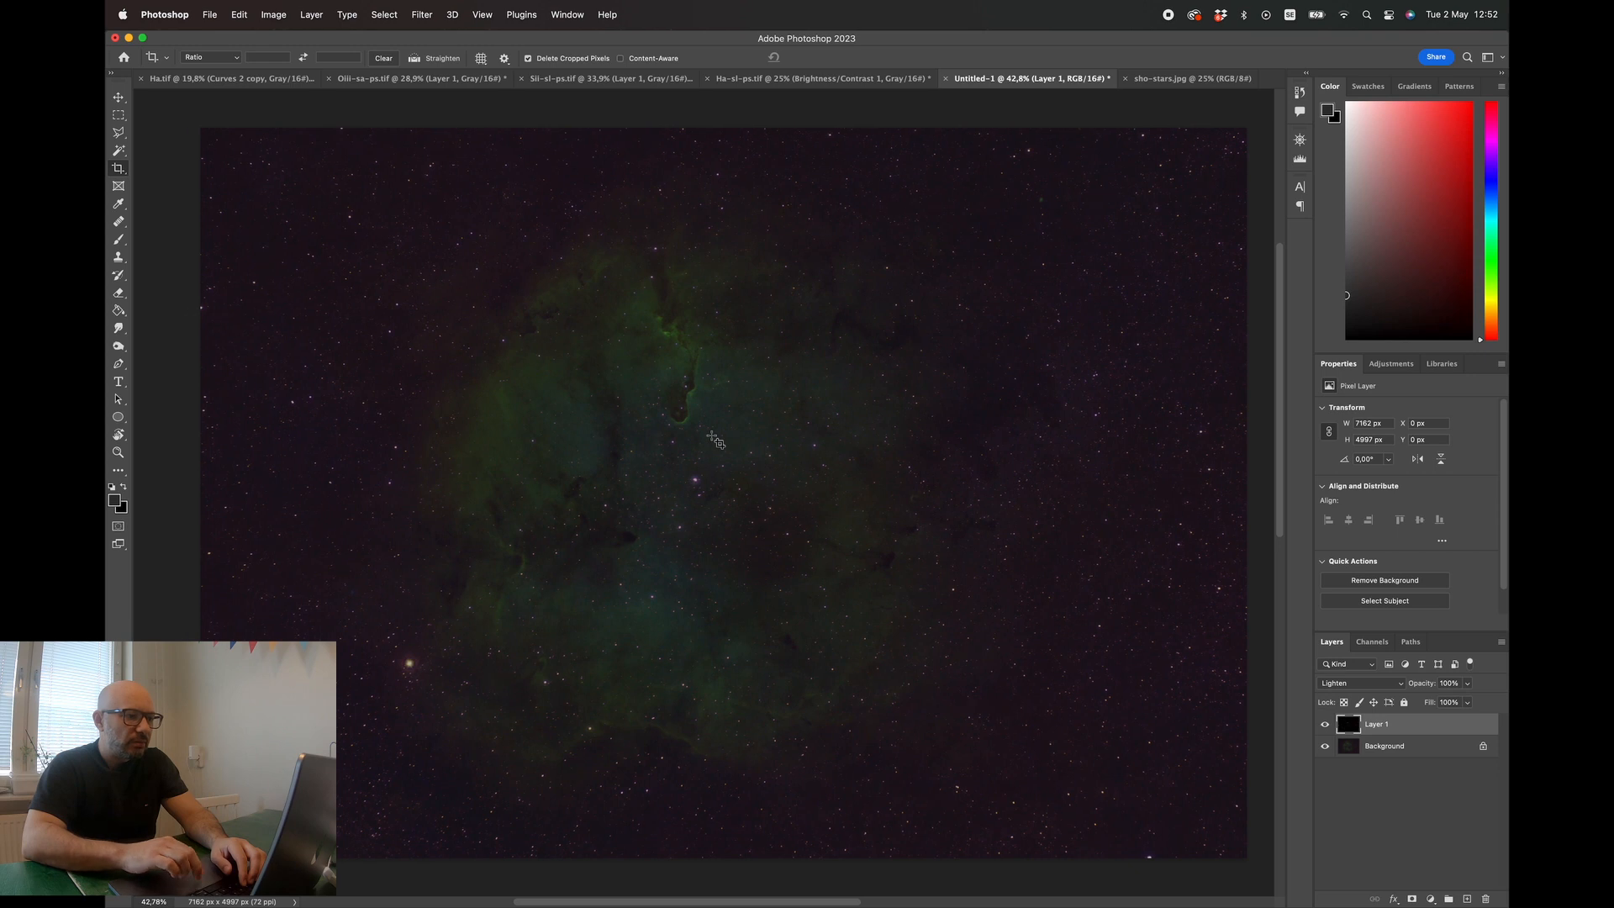
pyautogui.hscroll(-1, 712, 436)
pyautogui.hscroll(1, 712, 436)
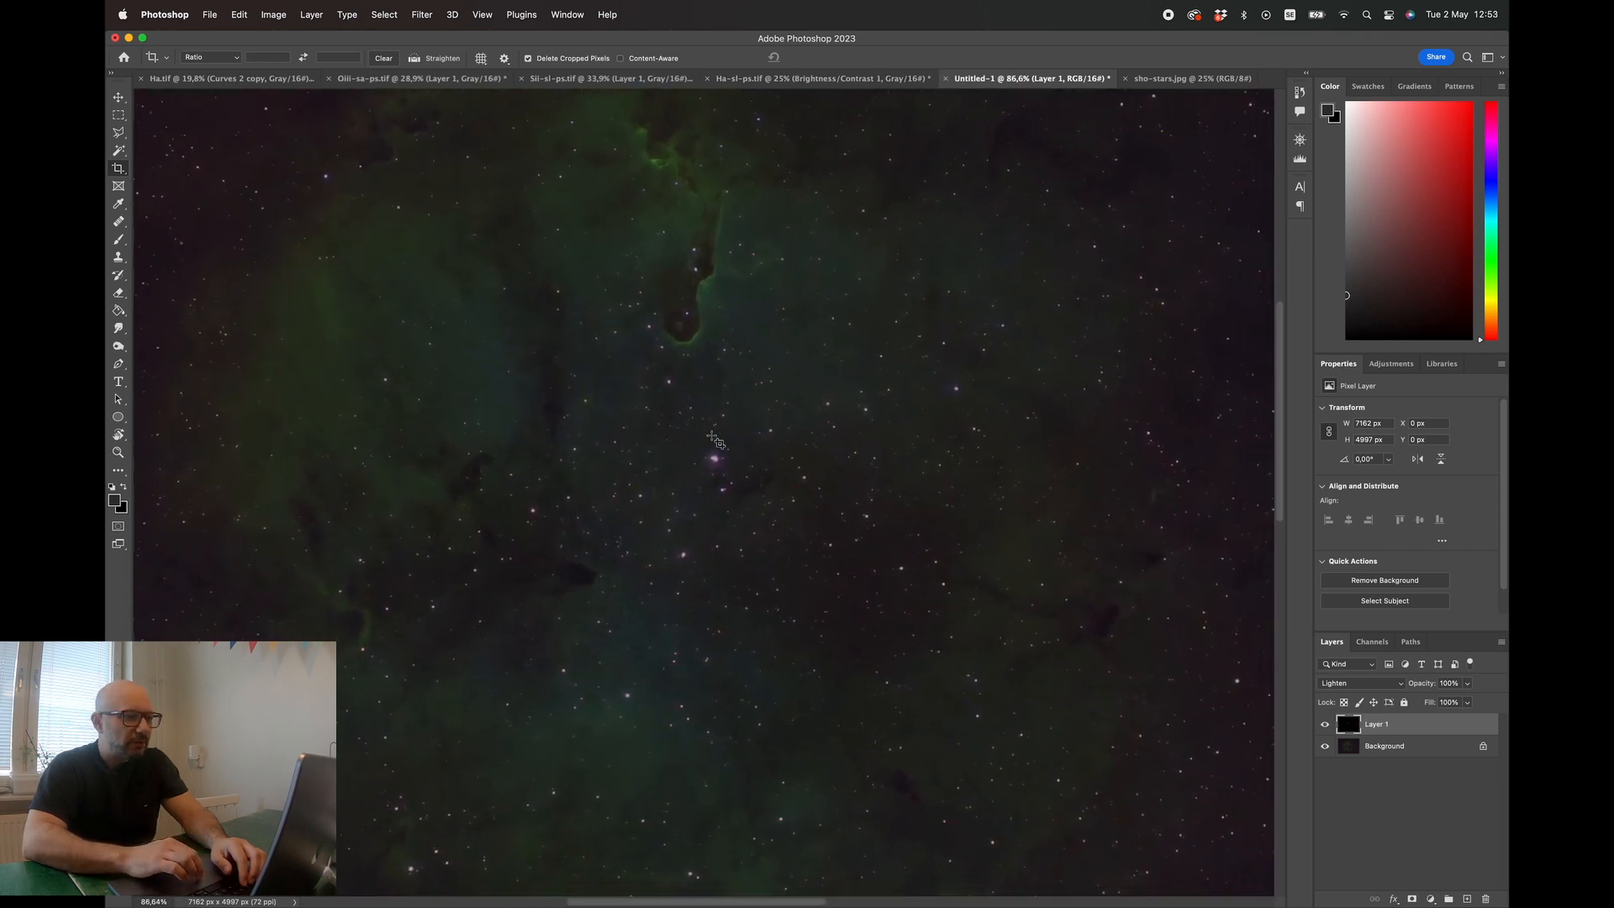
pyautogui.scroll(-4, 713, 441)
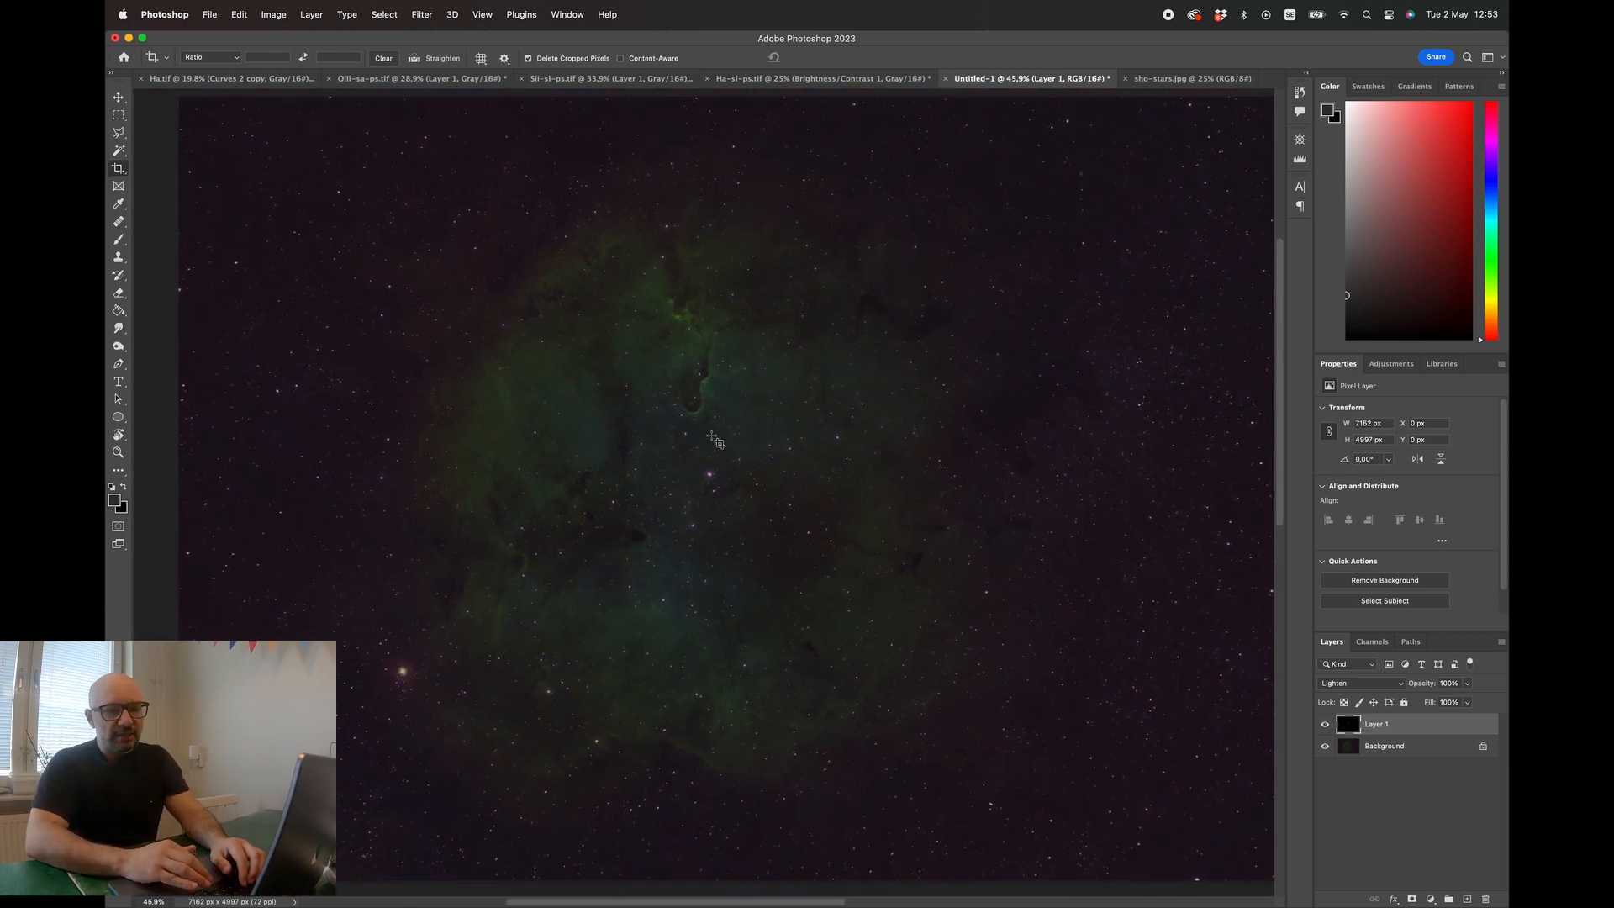
# - Add a Selective Color adjustment layer above the stars and set Greens to Cyan -100% and Magenta +10%
pyautogui.click(1383, 365)
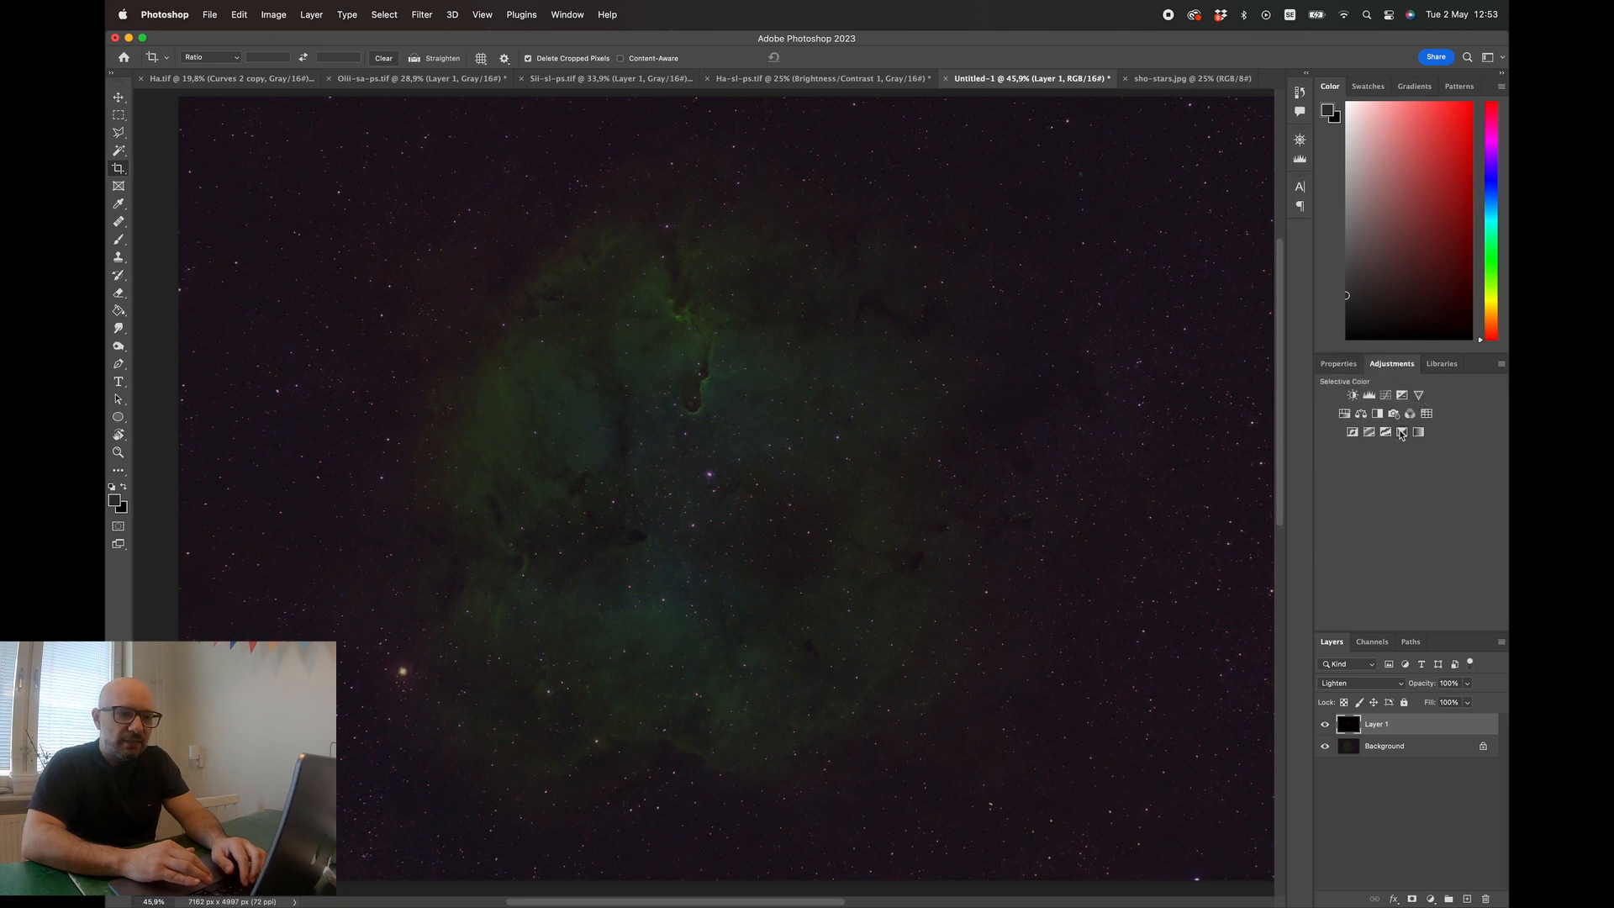
pyautogui.click(1401, 432)
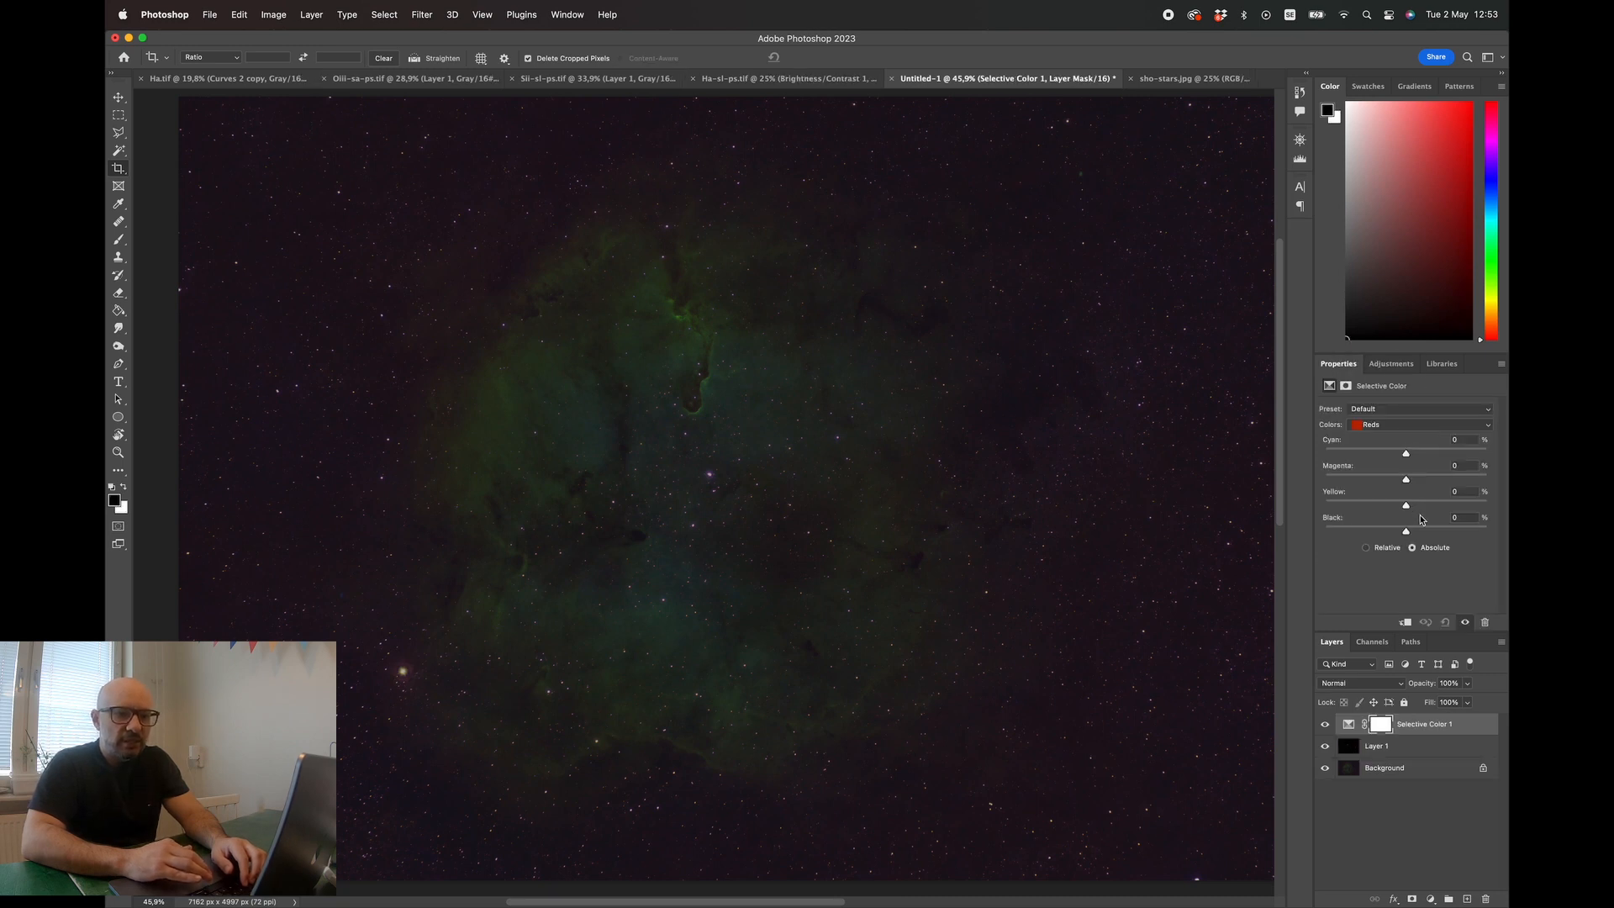
pyautogui.click(1413, 425)
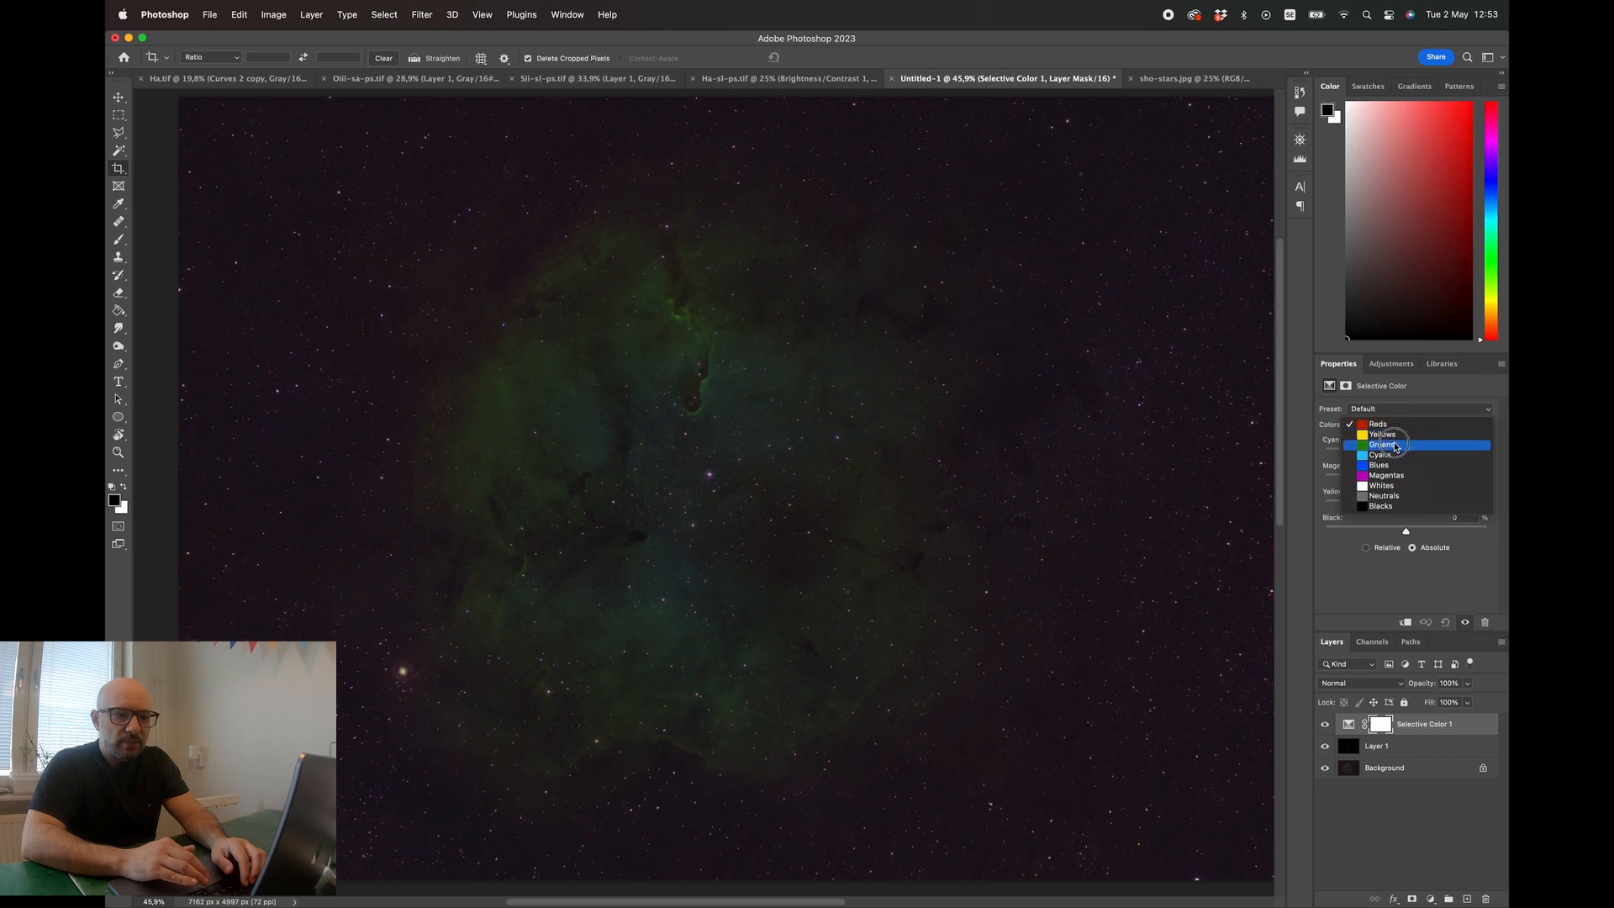
pyautogui.click(1393, 443)
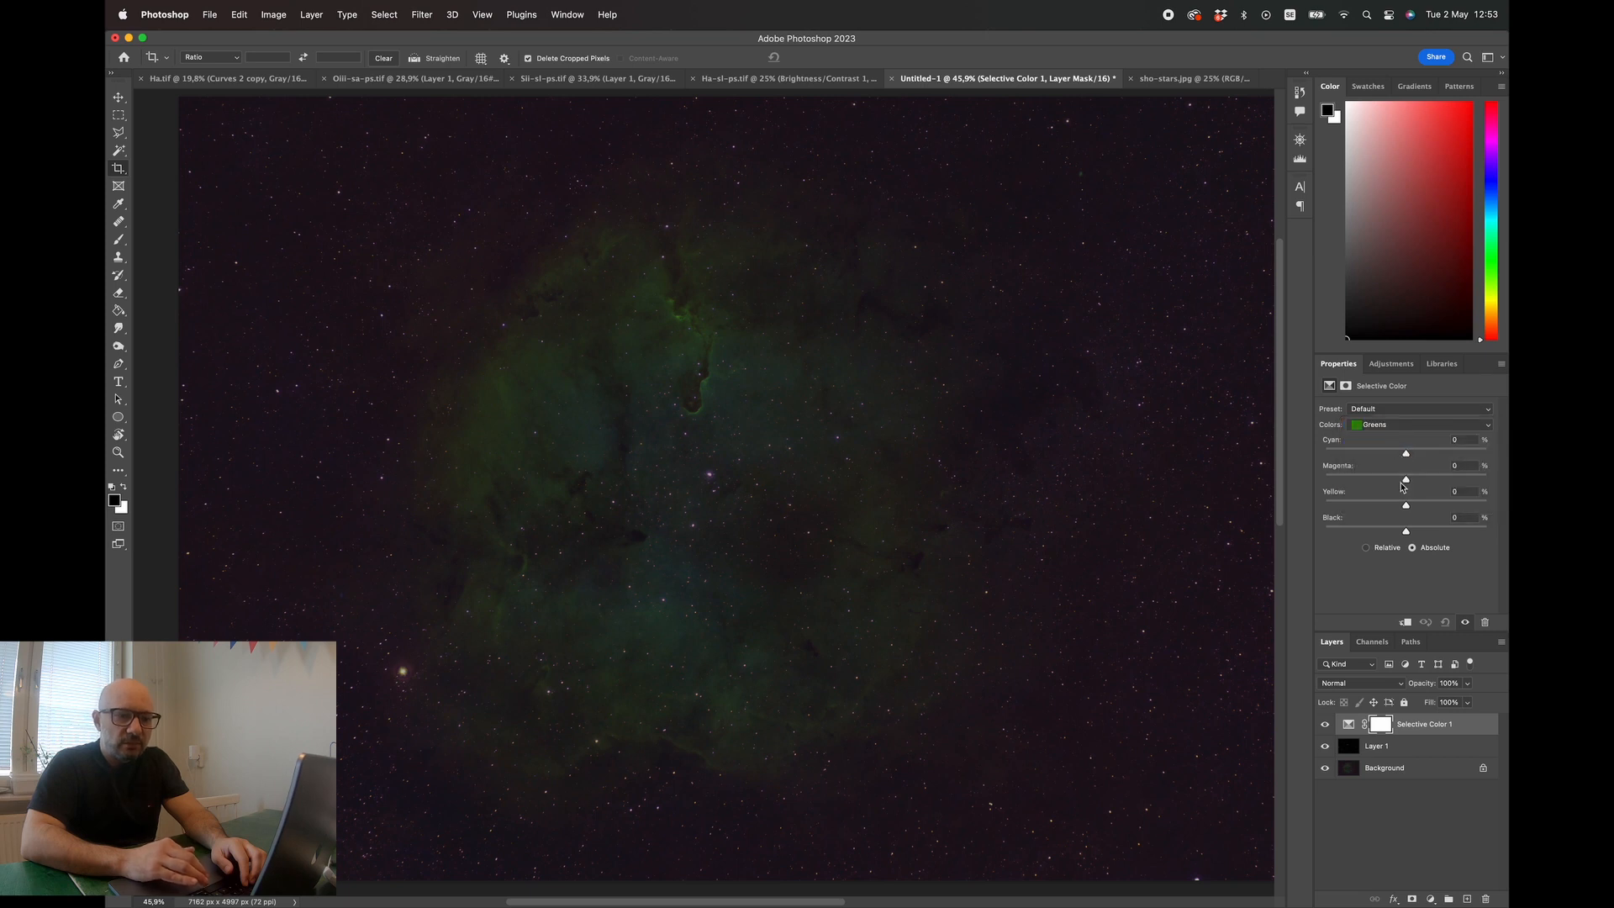
pyautogui.moveTo(1406, 457); pyautogui.dragTo(1309, 455)
pyautogui.moveTo(1407, 479); pyautogui.dragTo(1417, 481)
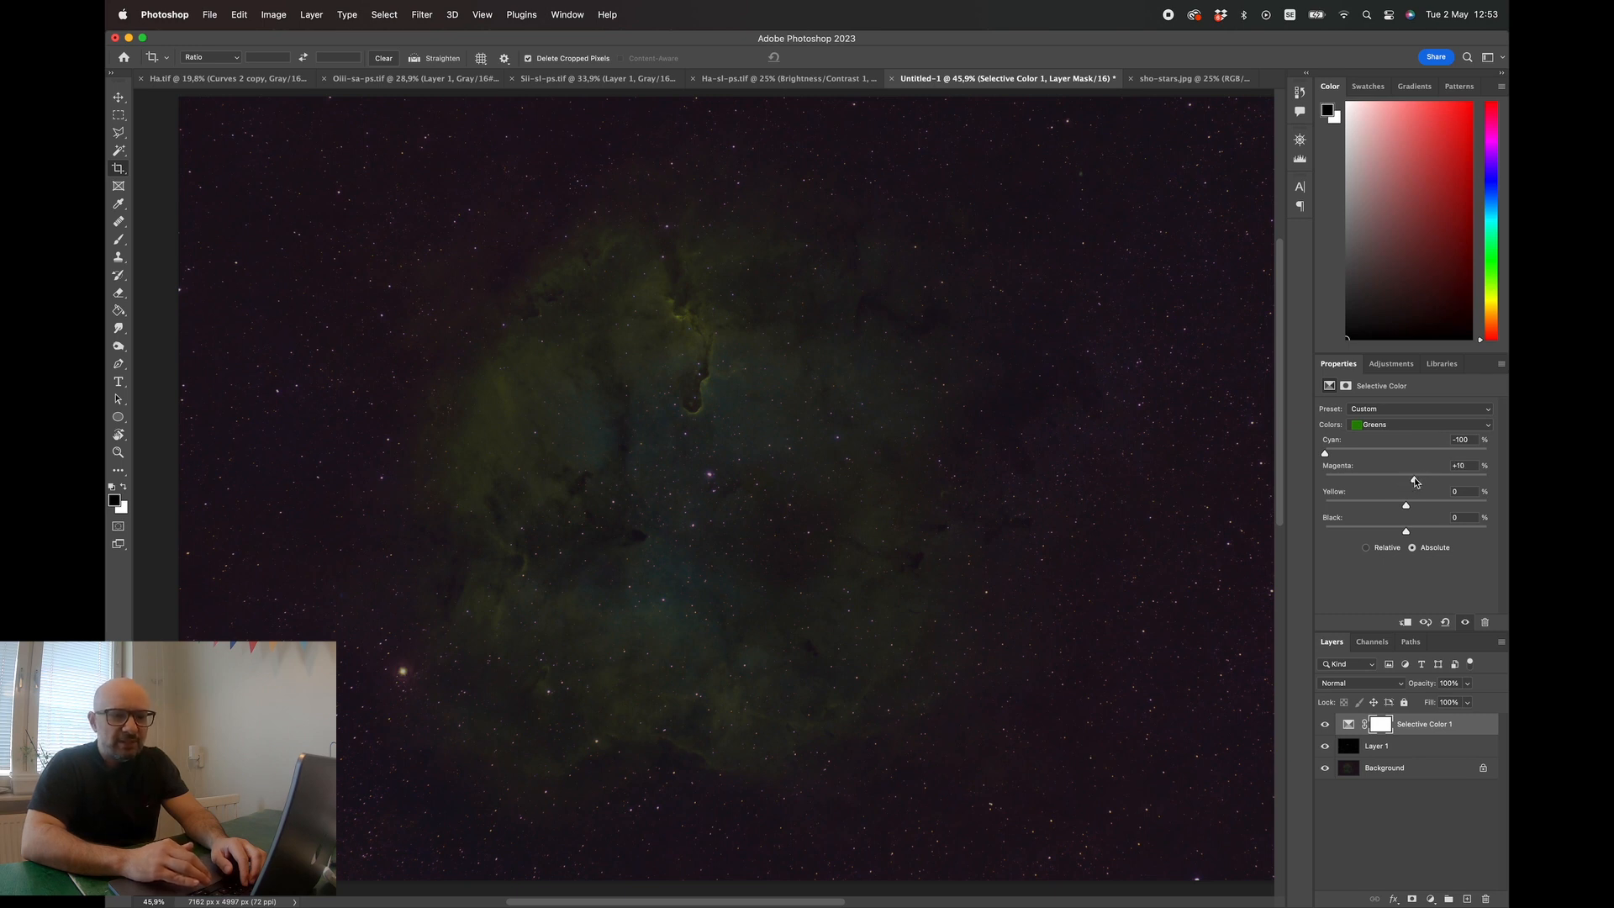
# - Set the Yellows of the Selective Color adjustment to Cyan -100% and Magenta -9%
pyautogui.click(1394, 431)
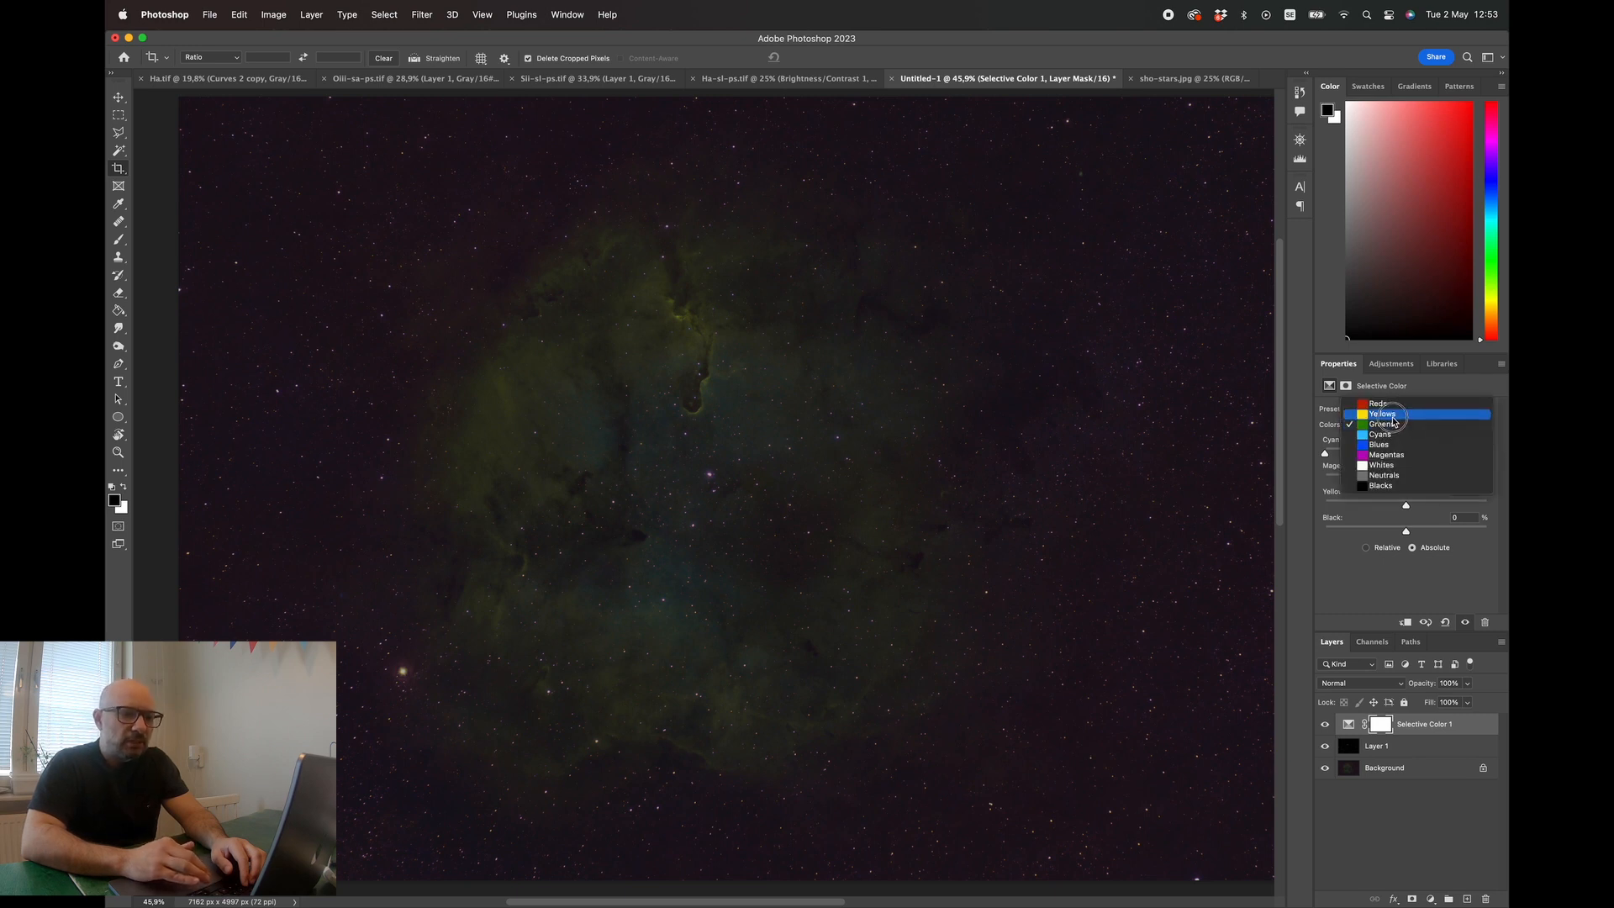
pyautogui.click(1393, 412)
pyautogui.moveTo(1402, 453); pyautogui.dragTo(1280, 460)
pyautogui.moveTo(1409, 486); pyautogui.dragTo(1401, 488)
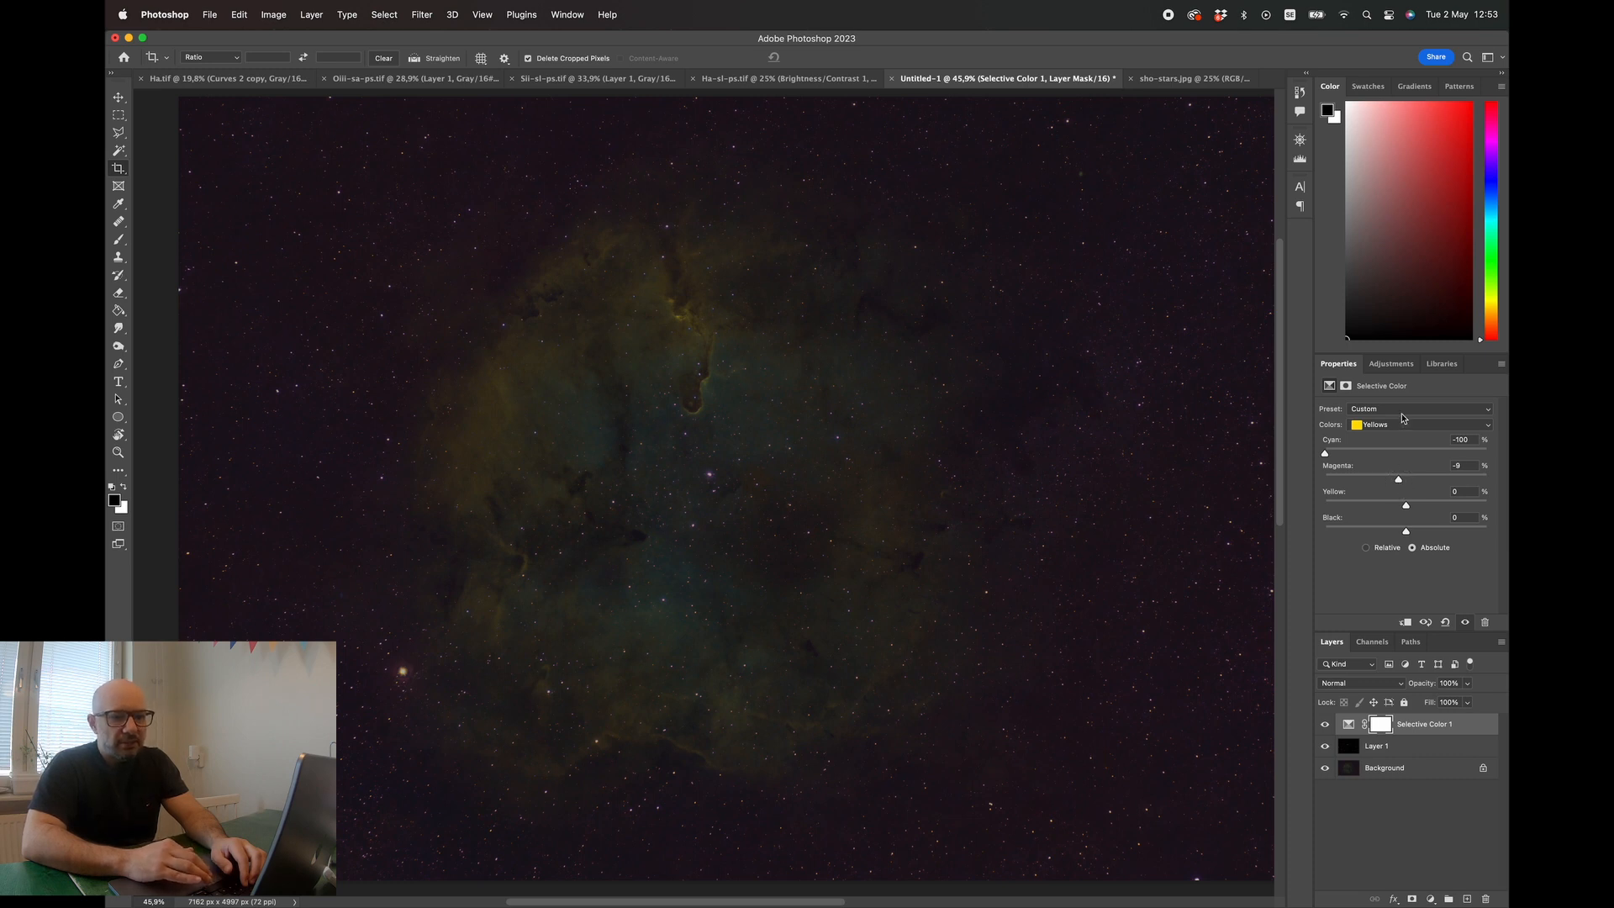
# - Set the Cyans of the Selective Color adjustment to Yellow -58% and Cyan +17%, and check the nebula's colours
pyautogui.click(1402, 424)
pyautogui.click(1395, 446)
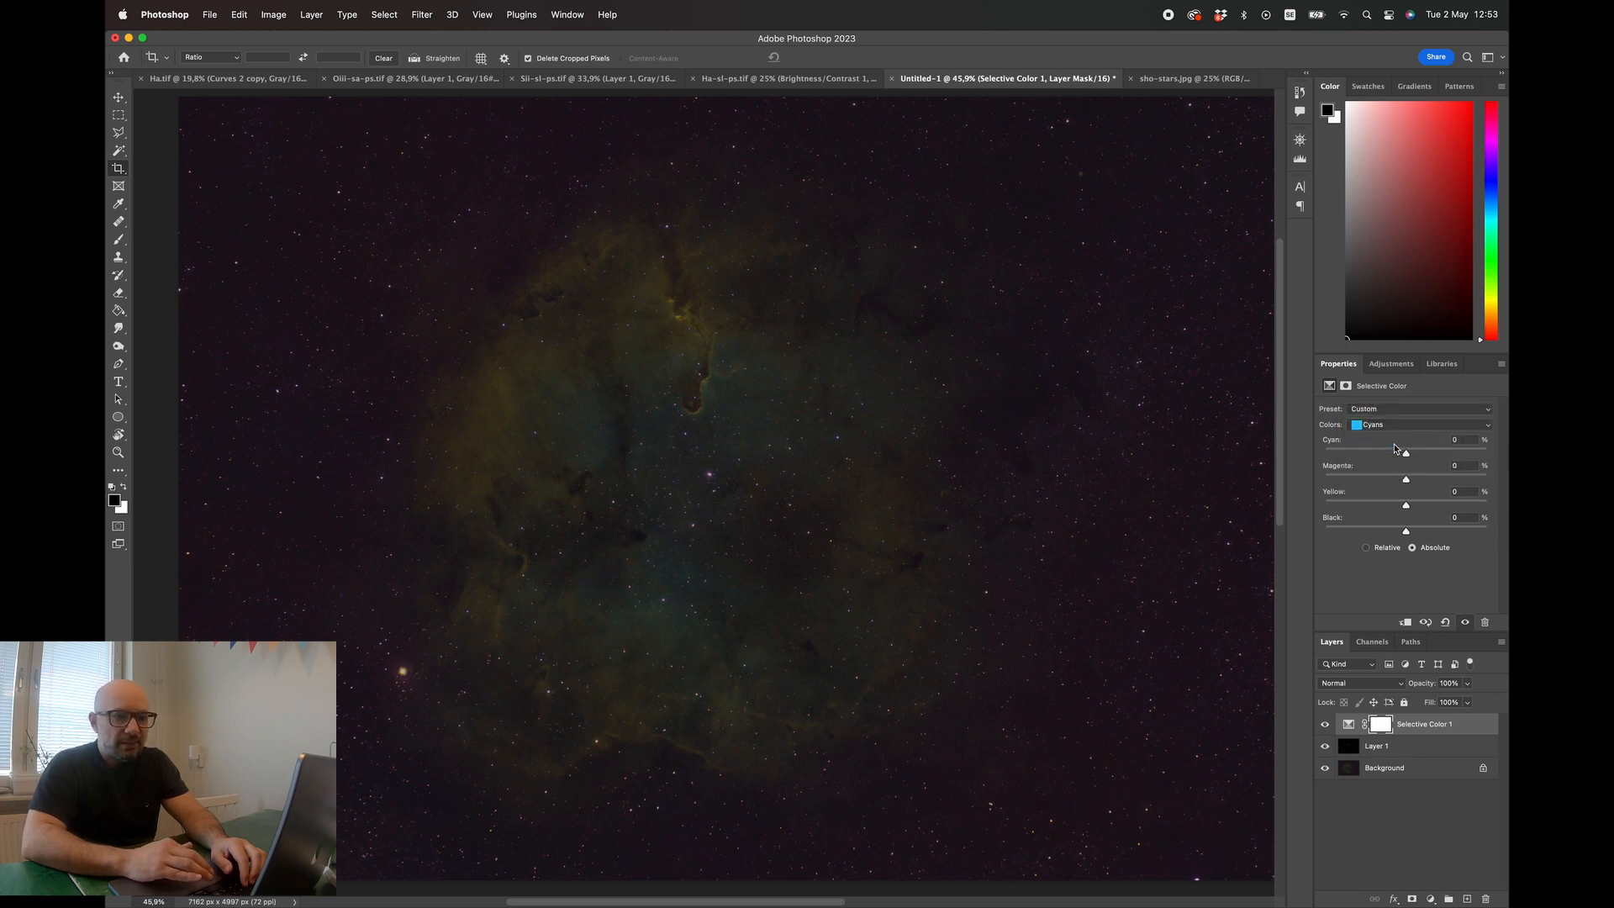
pyautogui.moveTo(1406, 506); pyautogui.dragTo(1360, 505)
pyautogui.moveTo(1406, 457); pyautogui.dragTo(1421, 454)
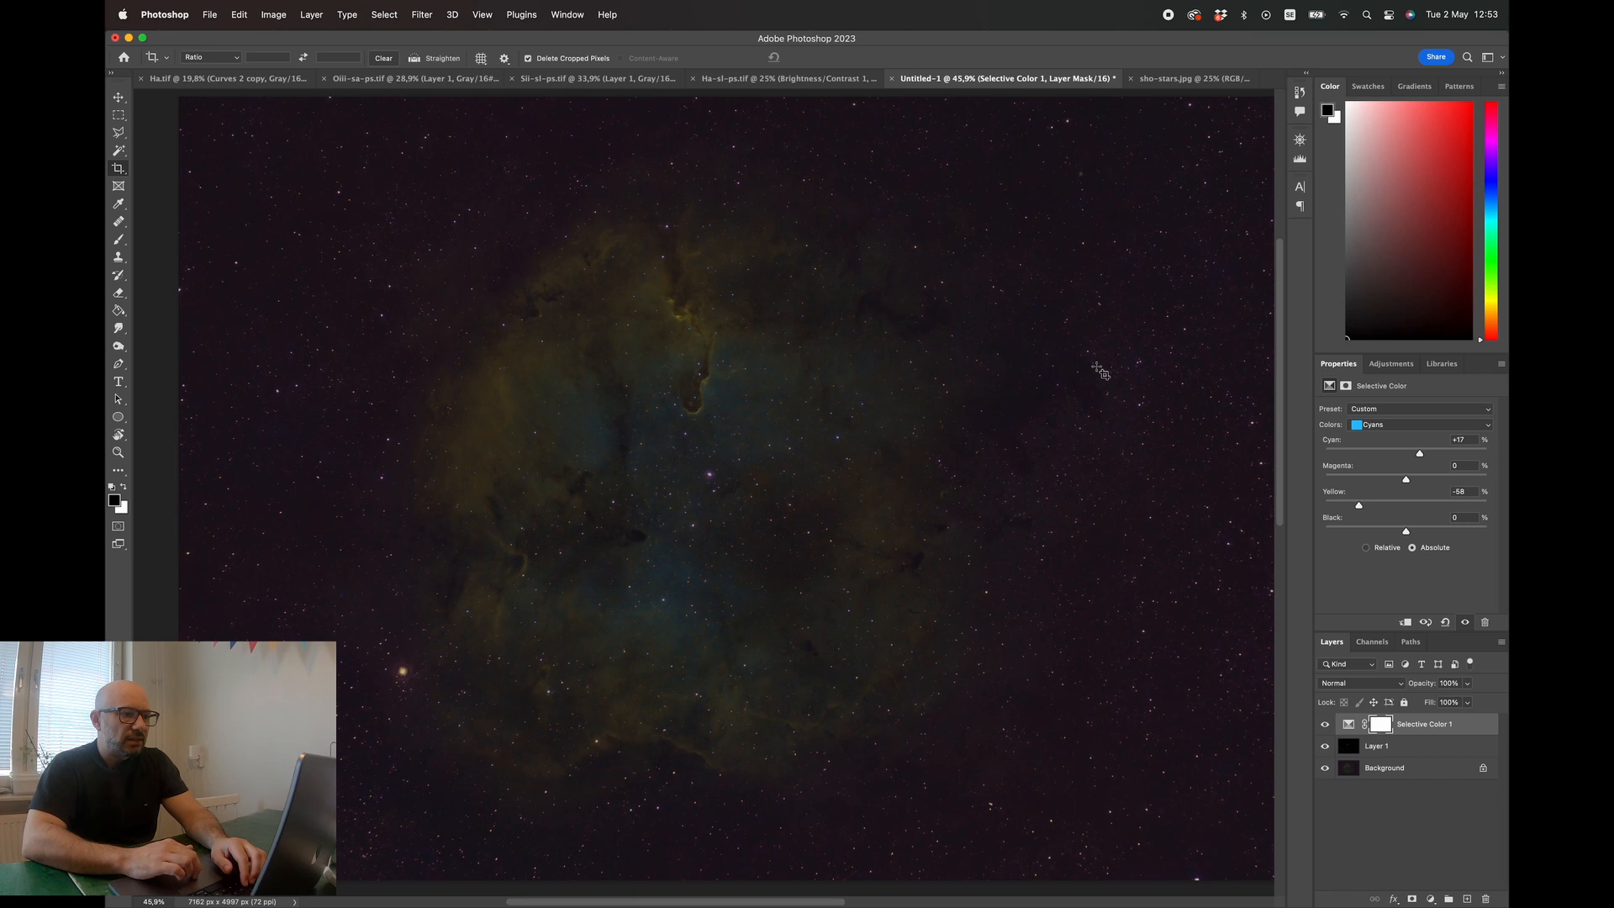
pyautogui.hscroll(-4, 939, 471)
pyautogui.scroll(1, 939, 471)
pyautogui.hscroll(7, 940, 471)
pyautogui.scroll(-1, 940, 471)
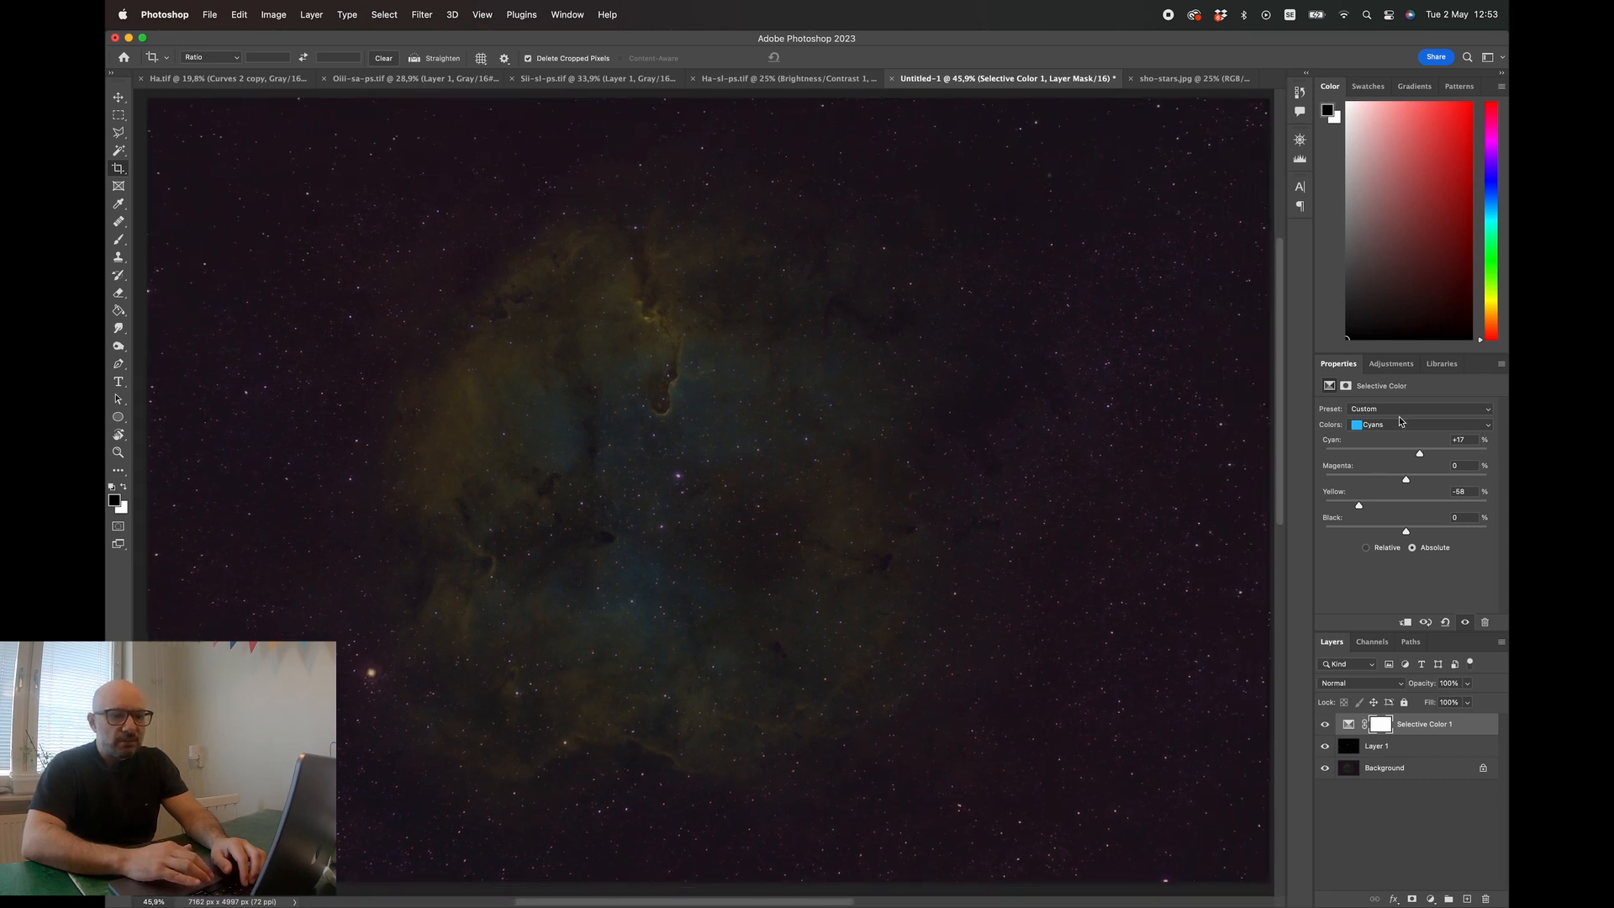
# - Add a second Selective Color adjustment layer and set its Cyans to Yellow -11% and Cyan +8%
pyautogui.click(1391, 363)
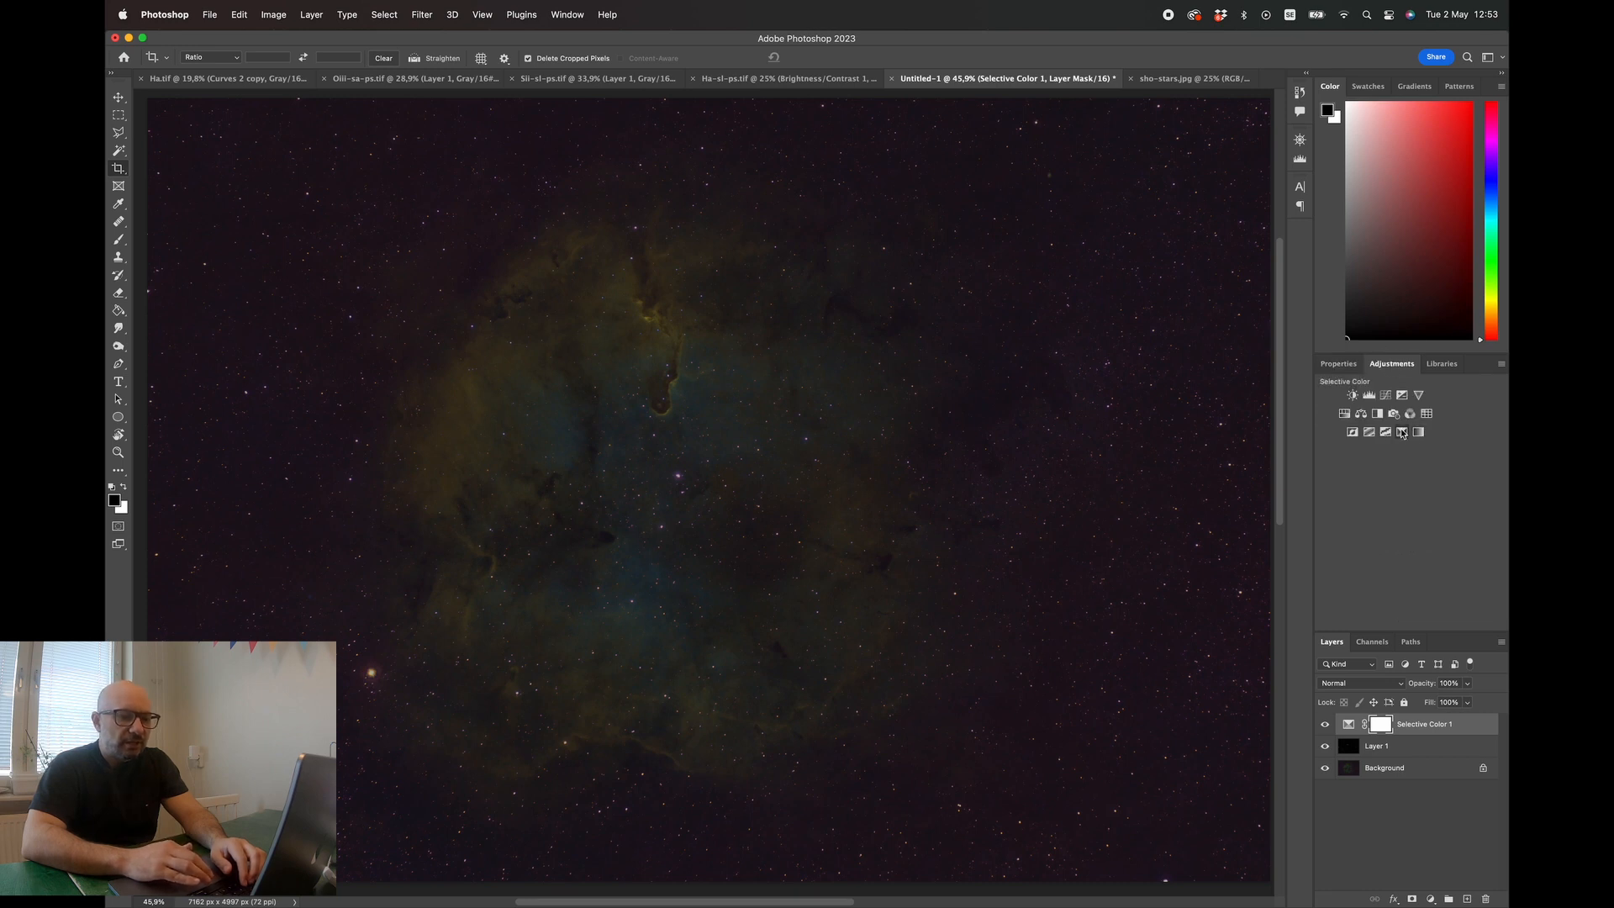
pyautogui.click(1401, 431)
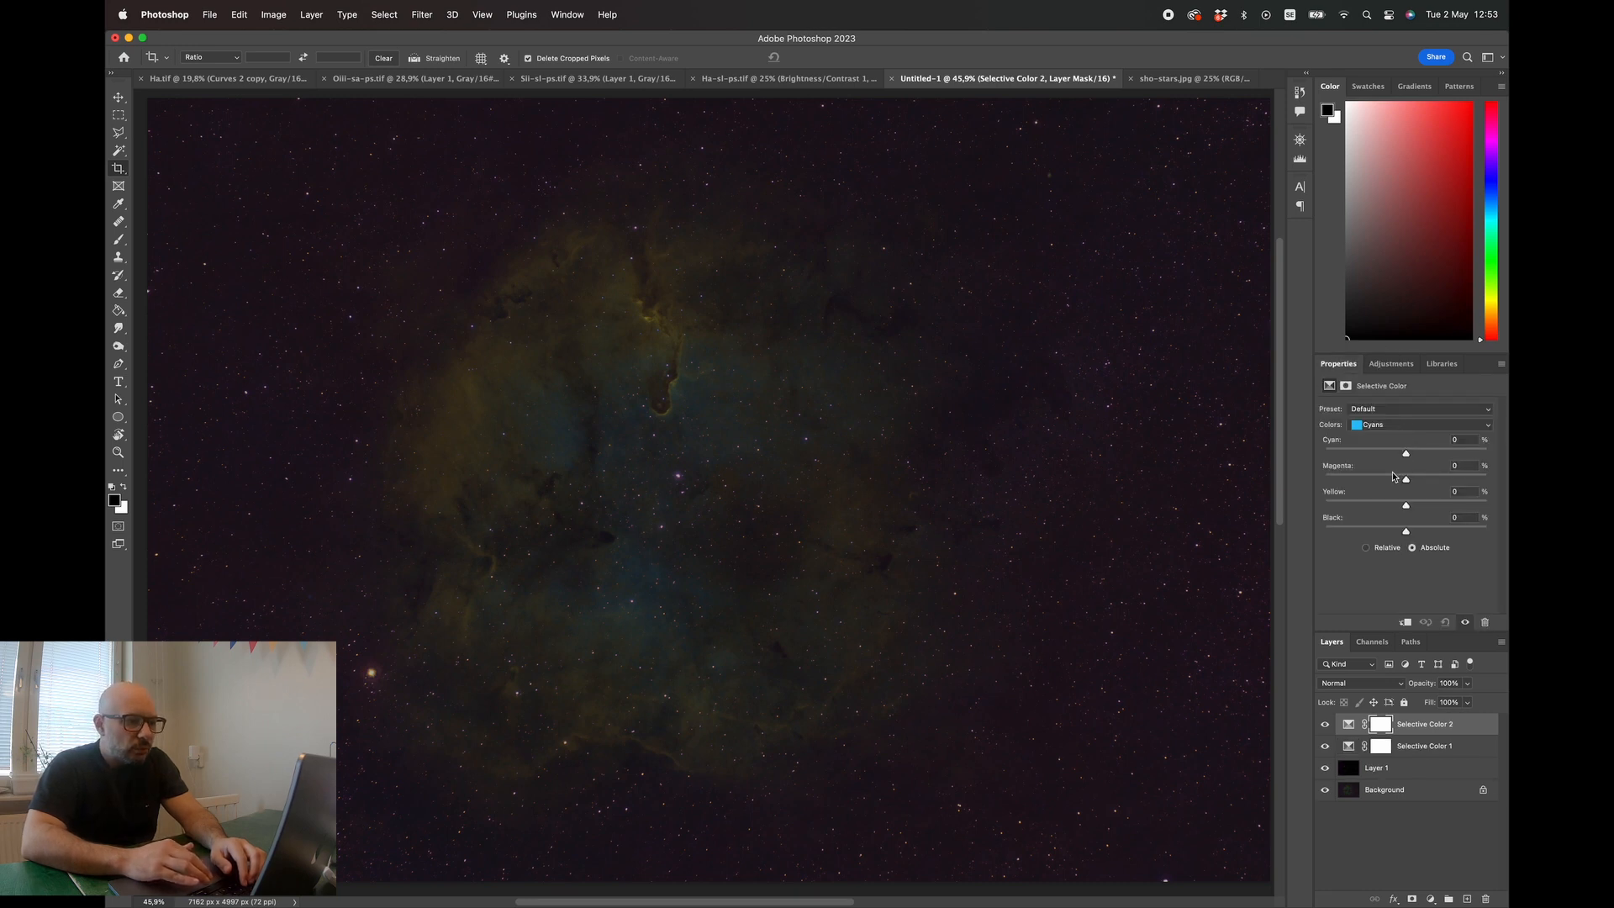
pyautogui.moveTo(1408, 507); pyautogui.dragTo(1412, 454)
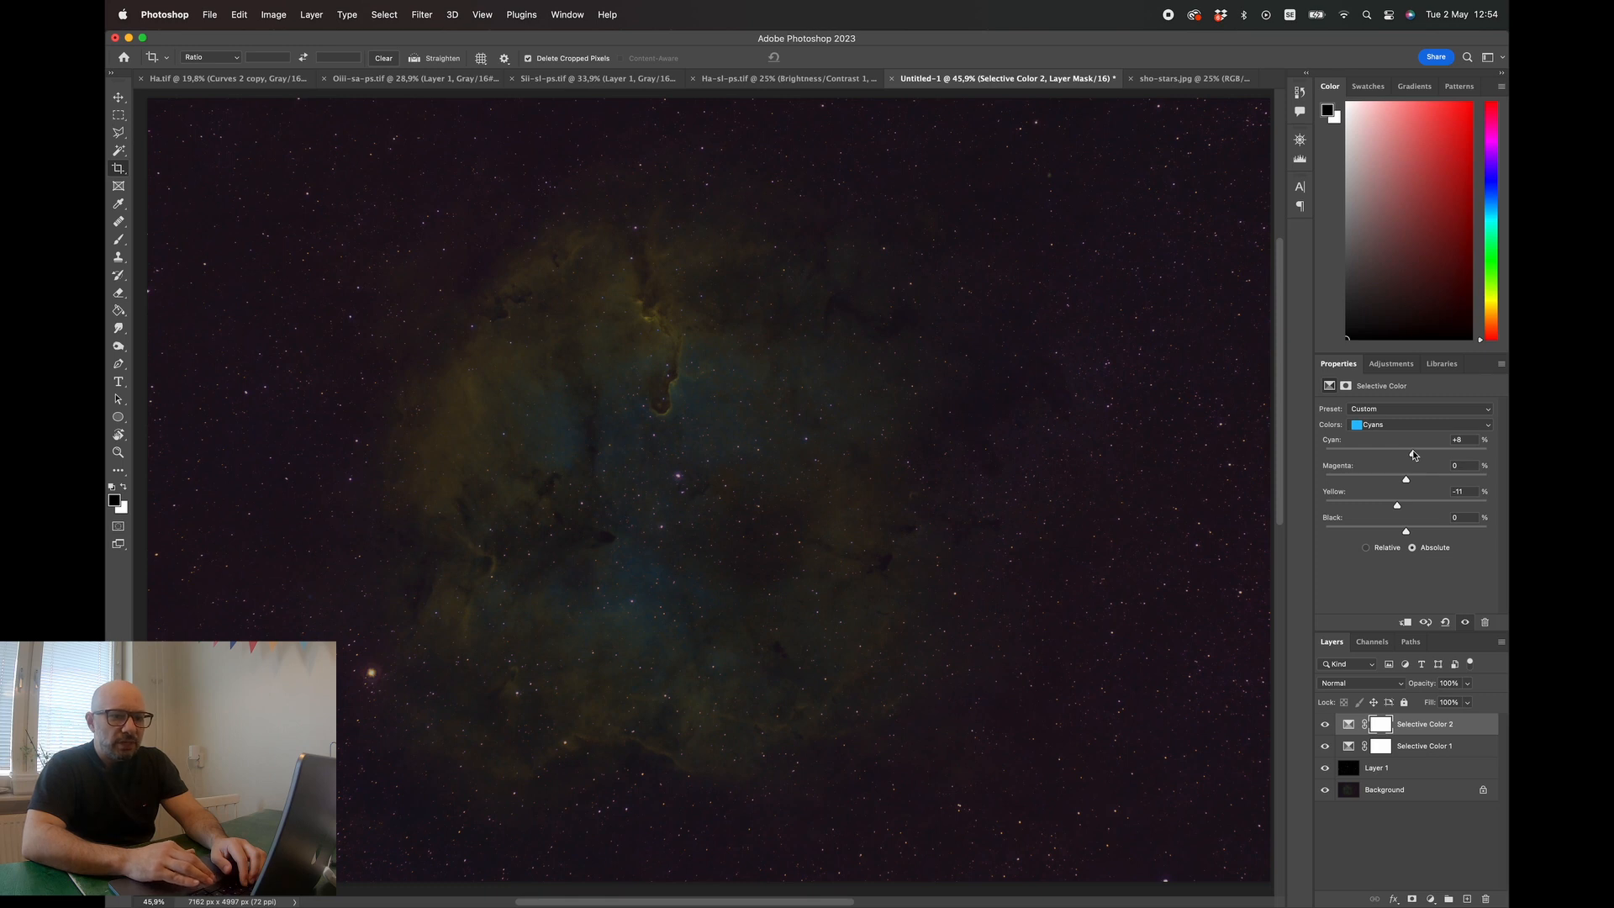
# - Set the Blacks of the second Selective Color adjustment to Magenta -3%, Yellow +3% and Black +2%
pyautogui.click(1402, 426)
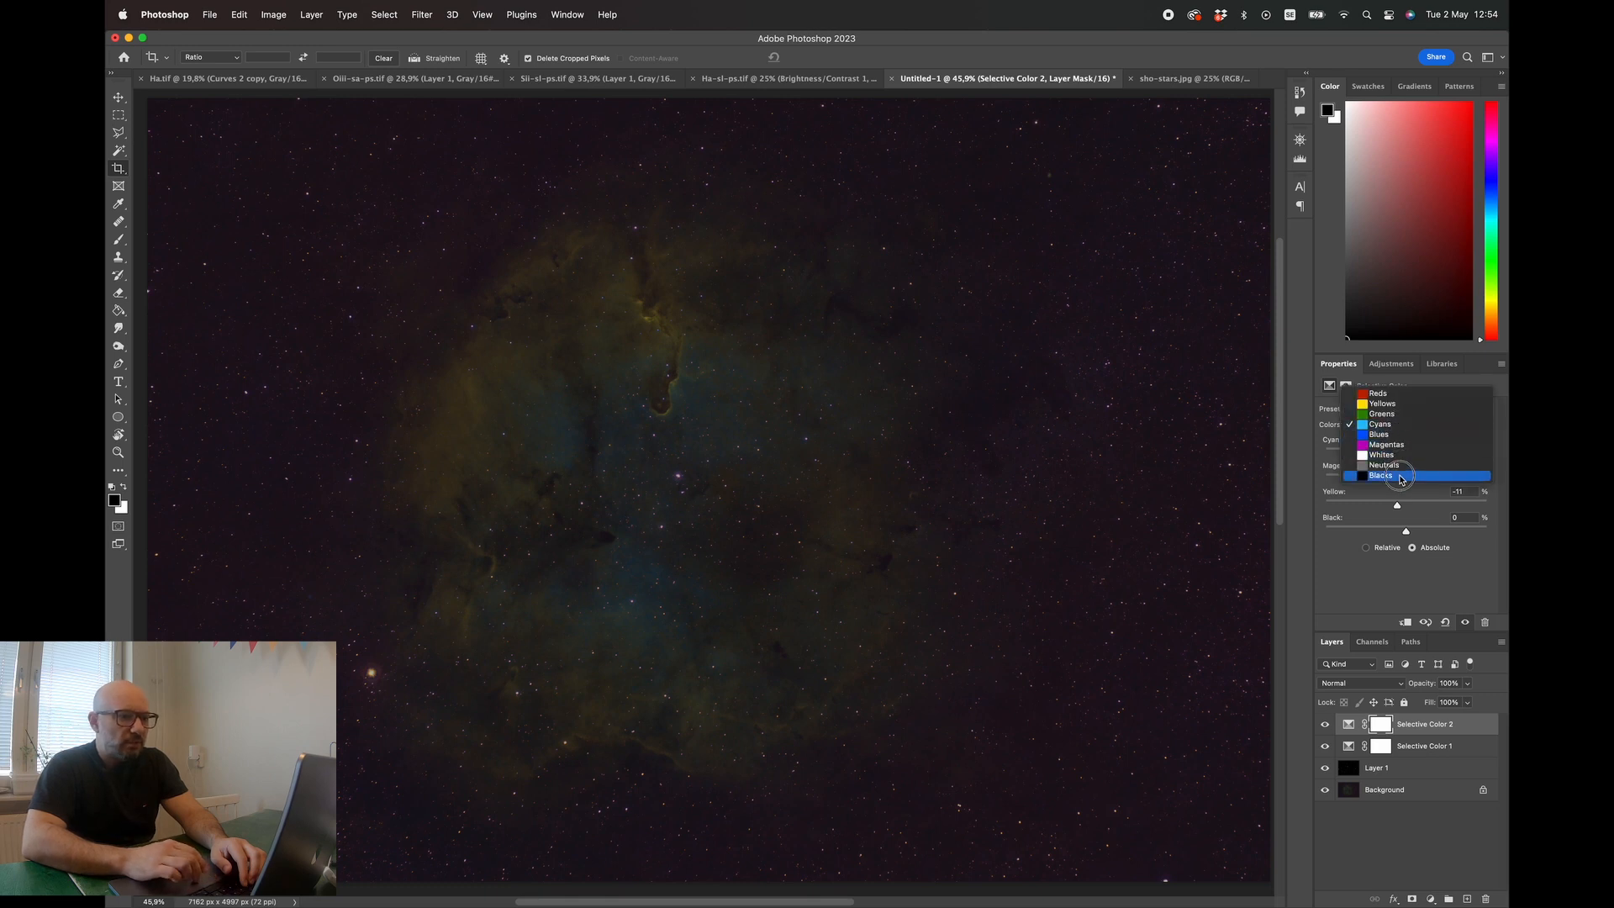
pyautogui.click(1402, 475)
pyautogui.scroll(-3, 998, 457)
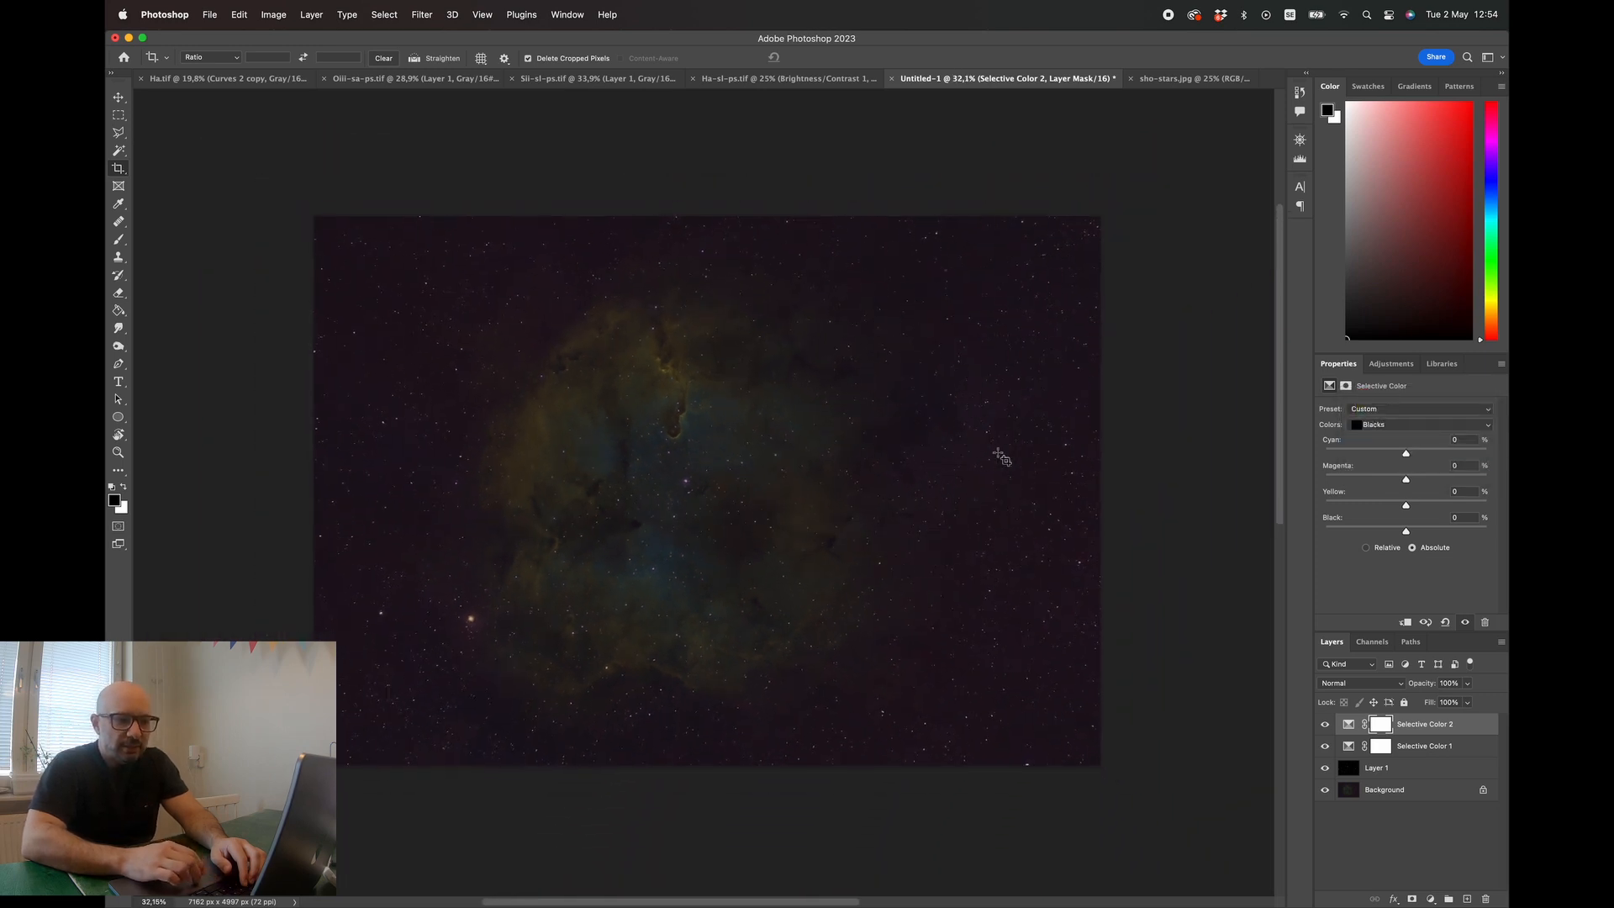
pyautogui.scroll(4, 1000, 457)
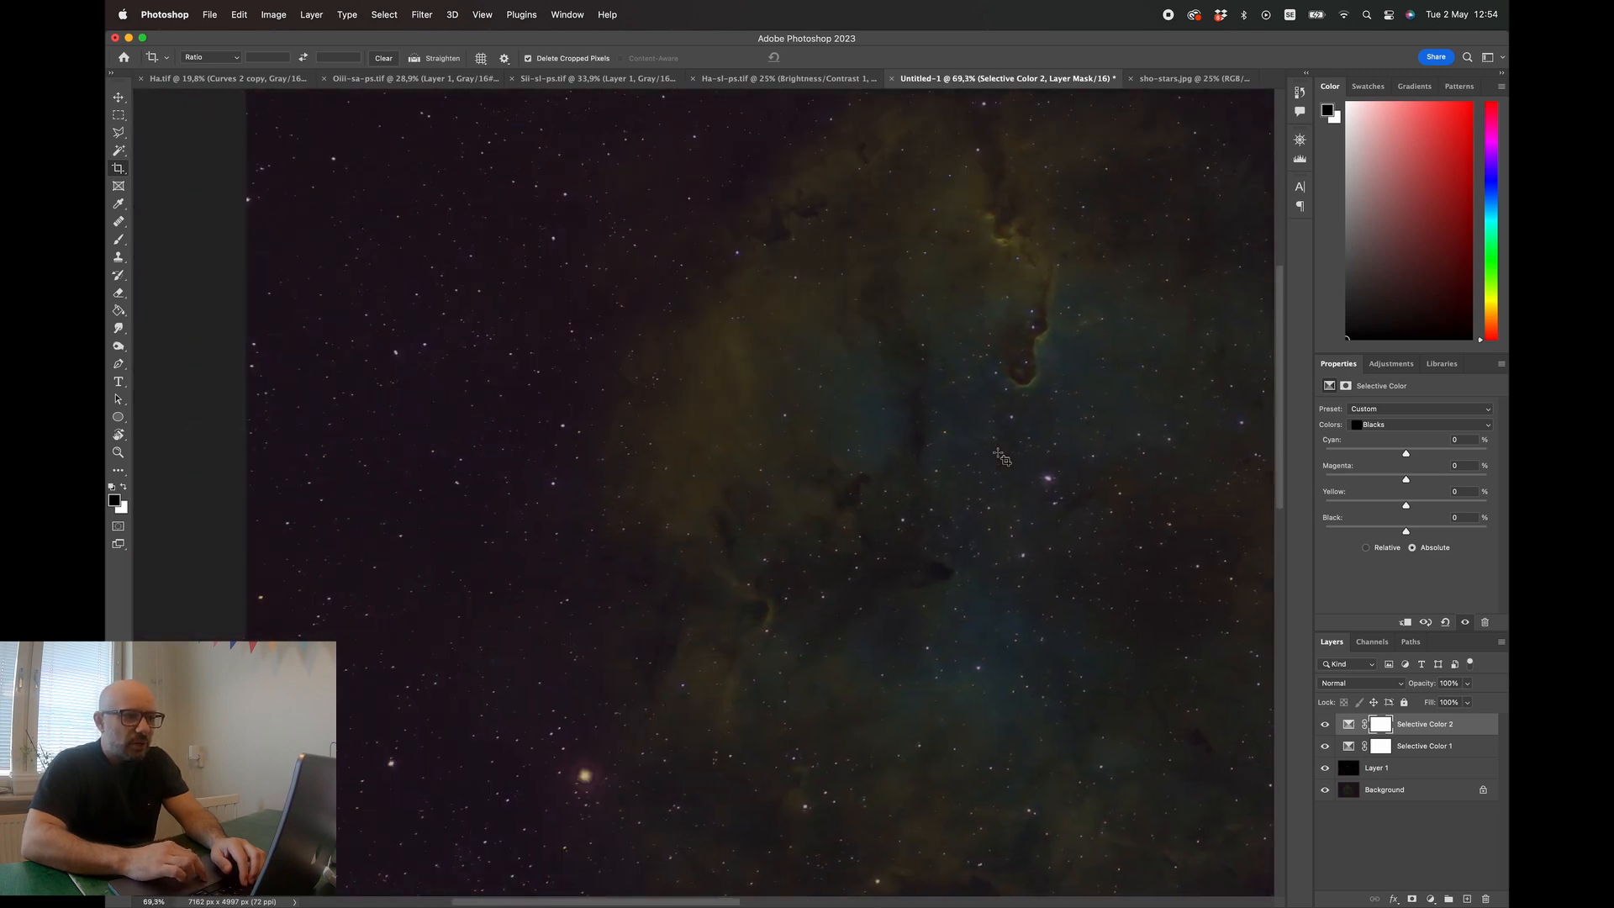
pyautogui.hscroll(8, 1000, 456)
pyautogui.scroll(-3, 1000, 457)
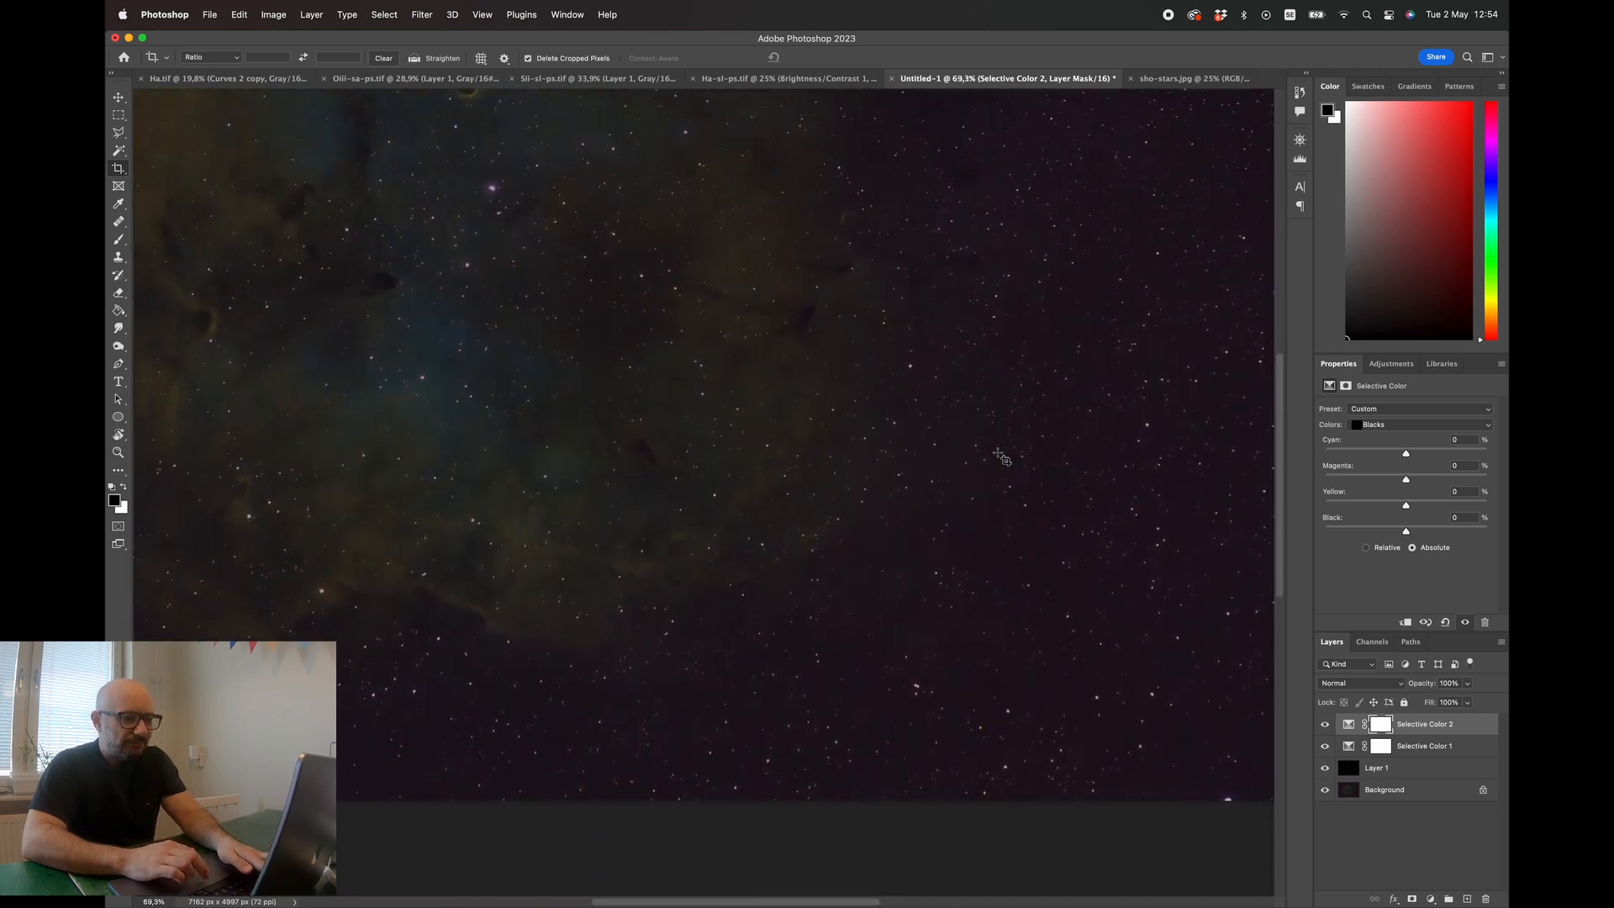
pyautogui.scroll(3, 1000, 457)
pyautogui.hscroll(-1, 1000, 456)
pyautogui.press('XF86MonBrightnessUp')
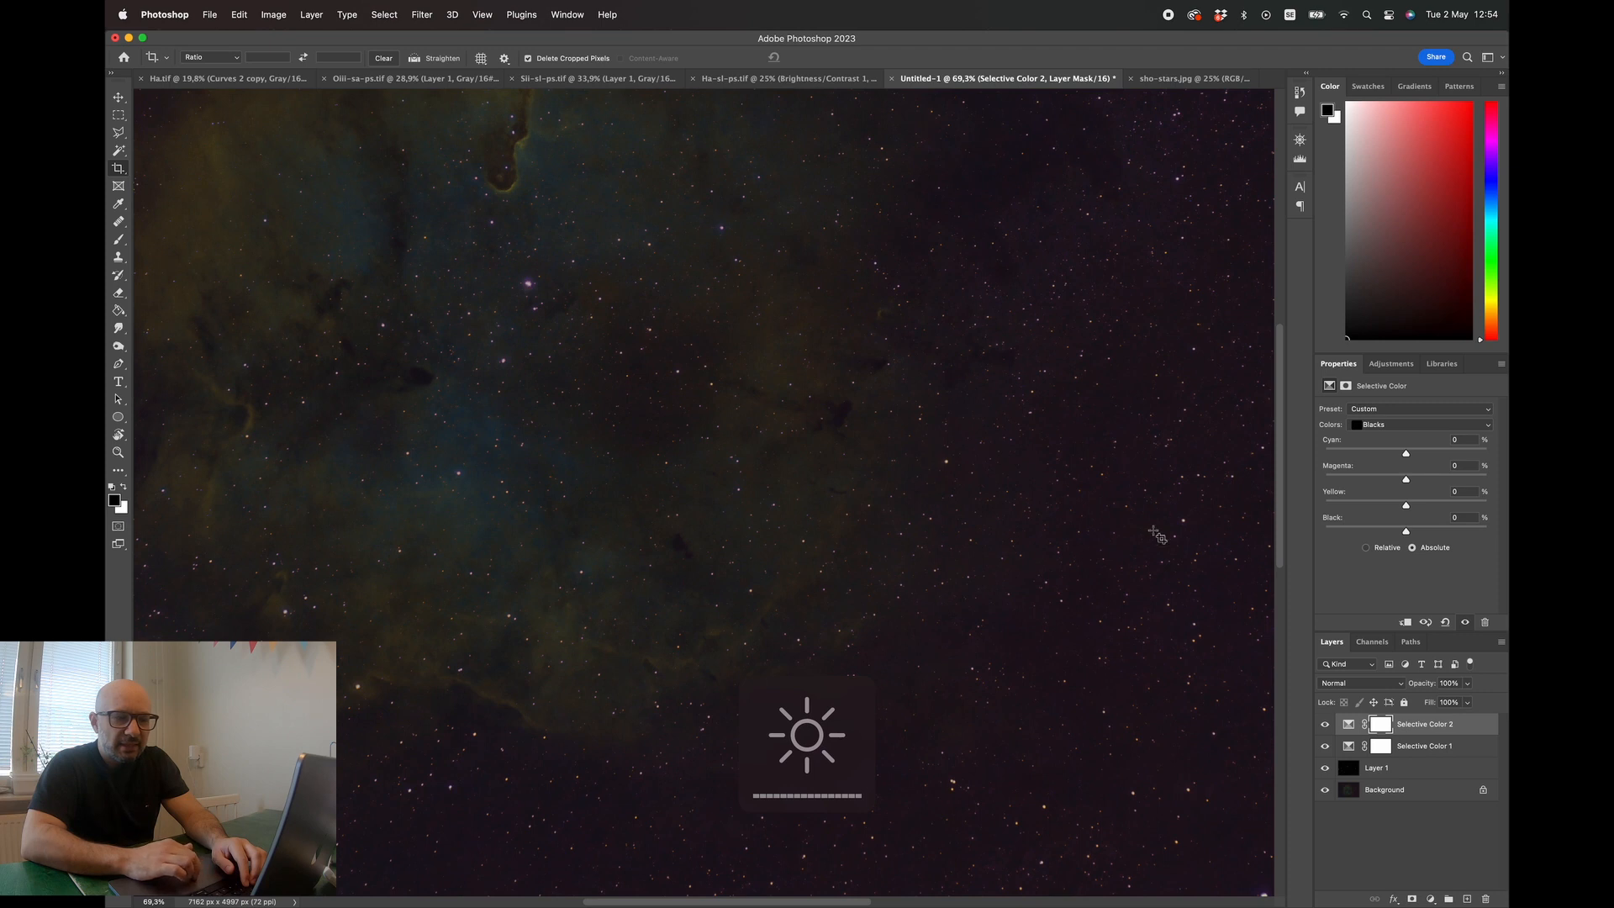
pyautogui.scroll(2, 1150, 582)
pyautogui.hscroll(-3, 1150, 581)
pyautogui.scroll(-3, 1150, 581)
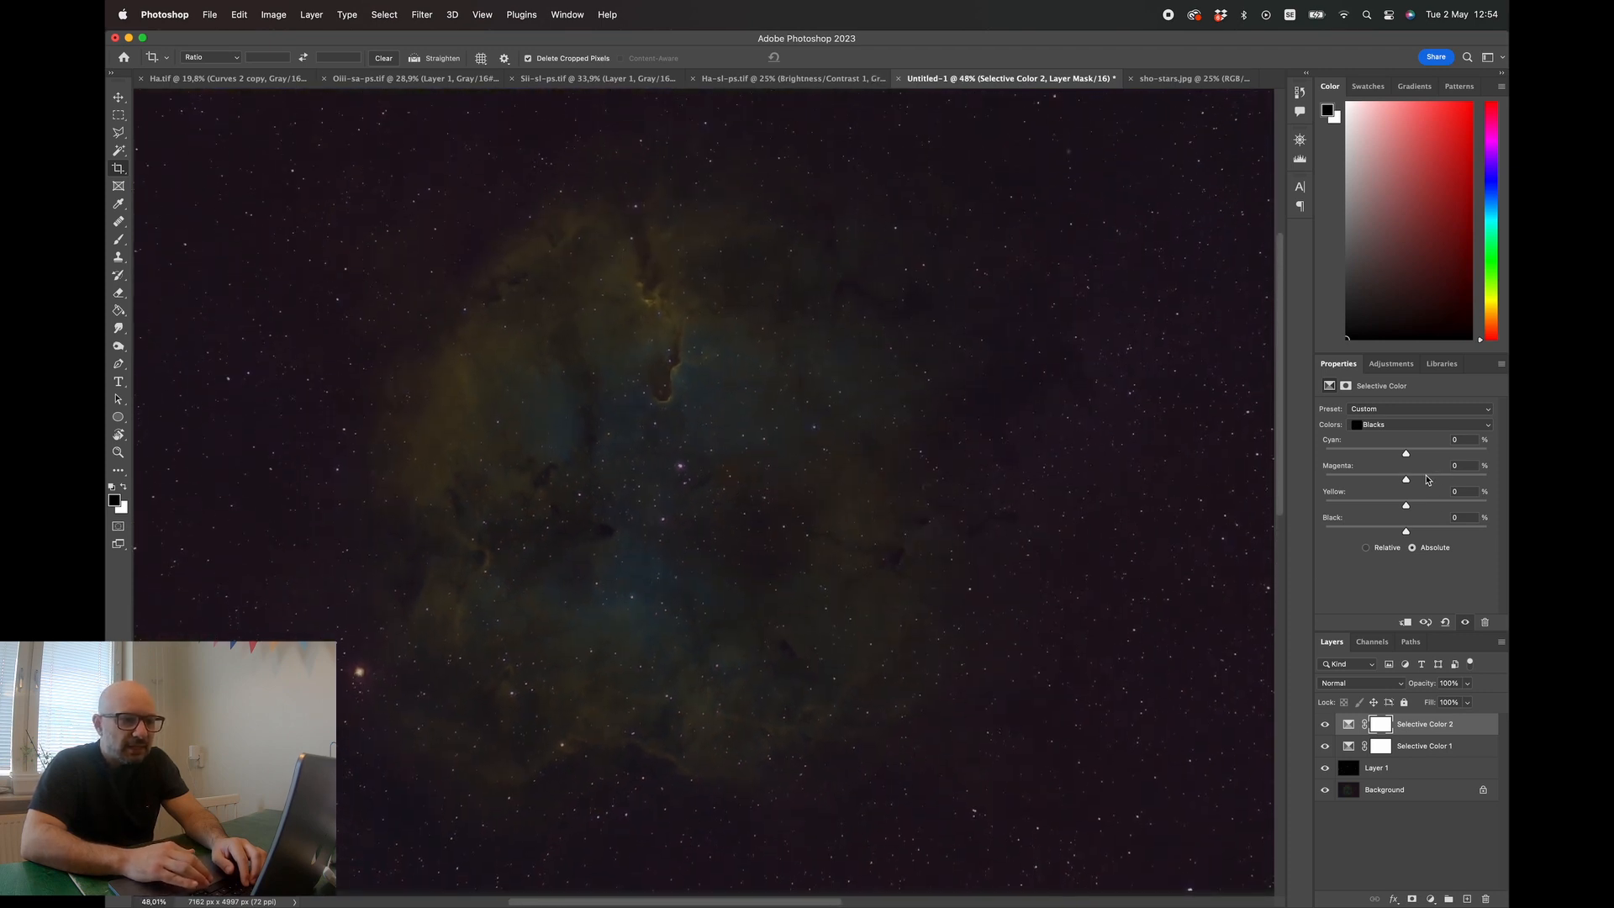
pyautogui.moveTo(1407, 481); pyautogui.dragTo(1402, 481)
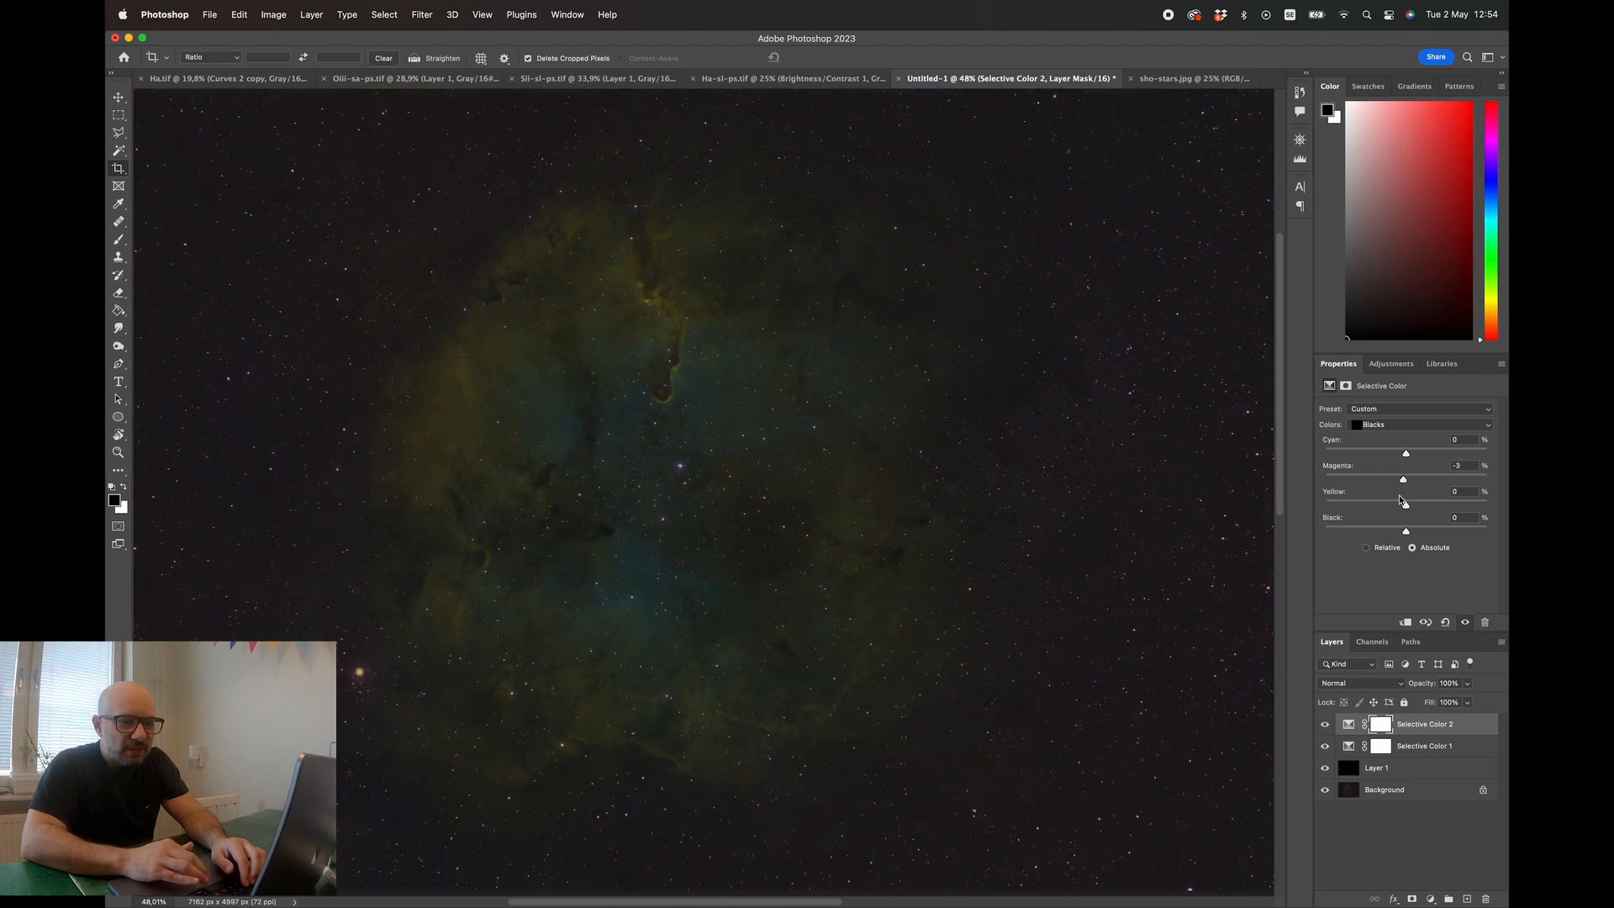
pyautogui.moveTo(1407, 509); pyautogui.dragTo(1413, 512)
pyautogui.moveTo(1417, 512); pyautogui.dragTo(1408, 534)
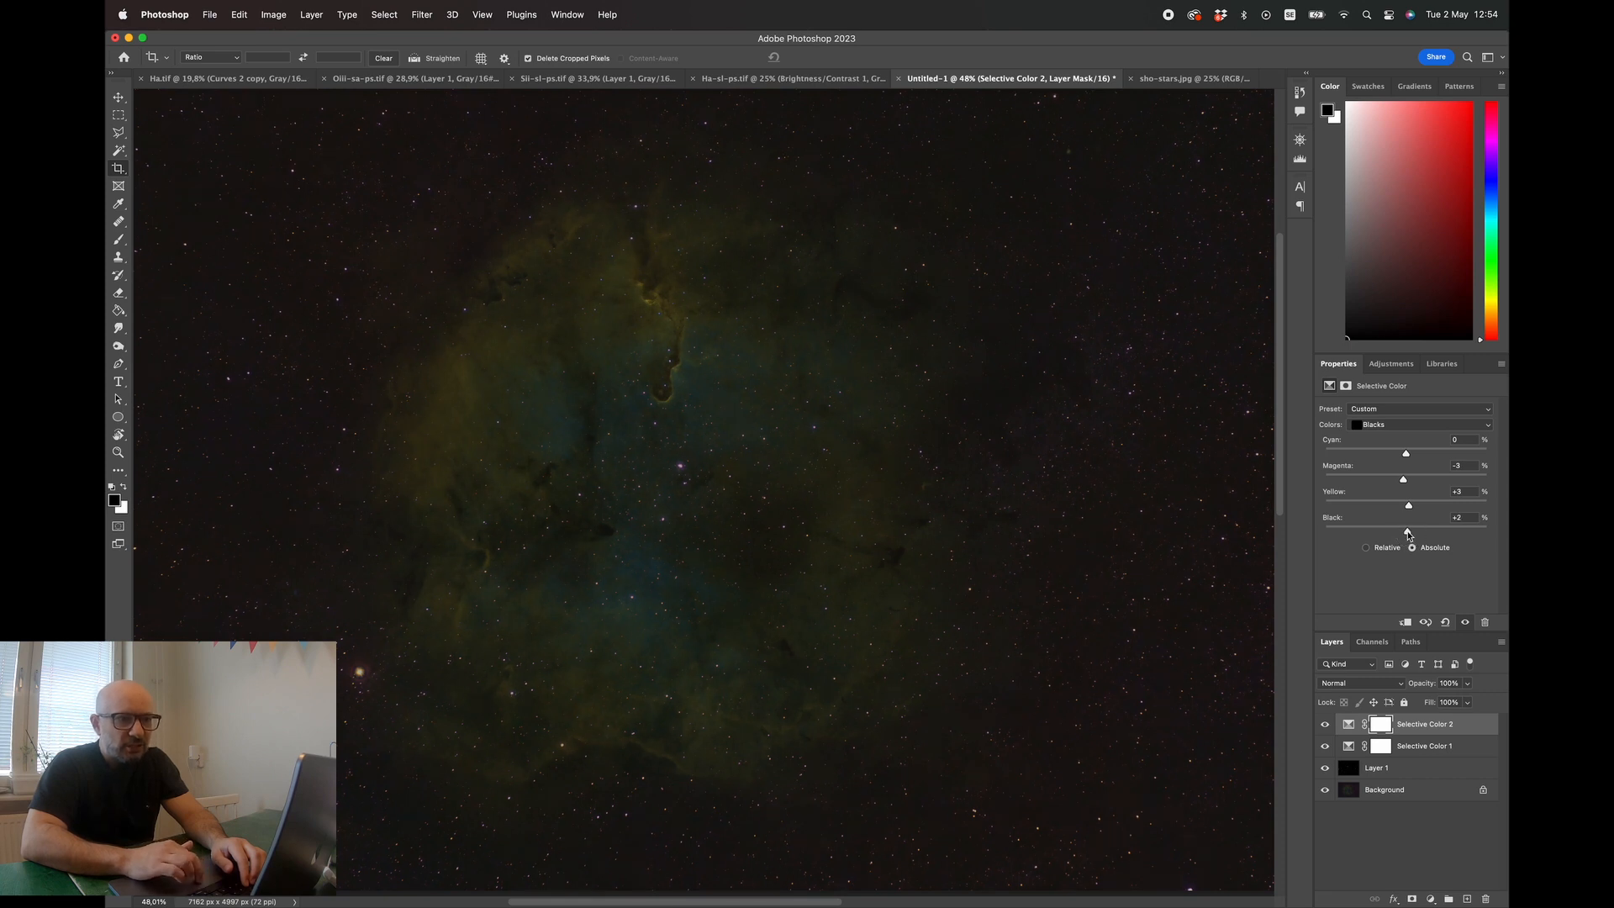
# - Fine-tune the Yellow of the Blacks to +4% and check the background and nebula colours
pyautogui.hscroll(-5, 1134, 476)
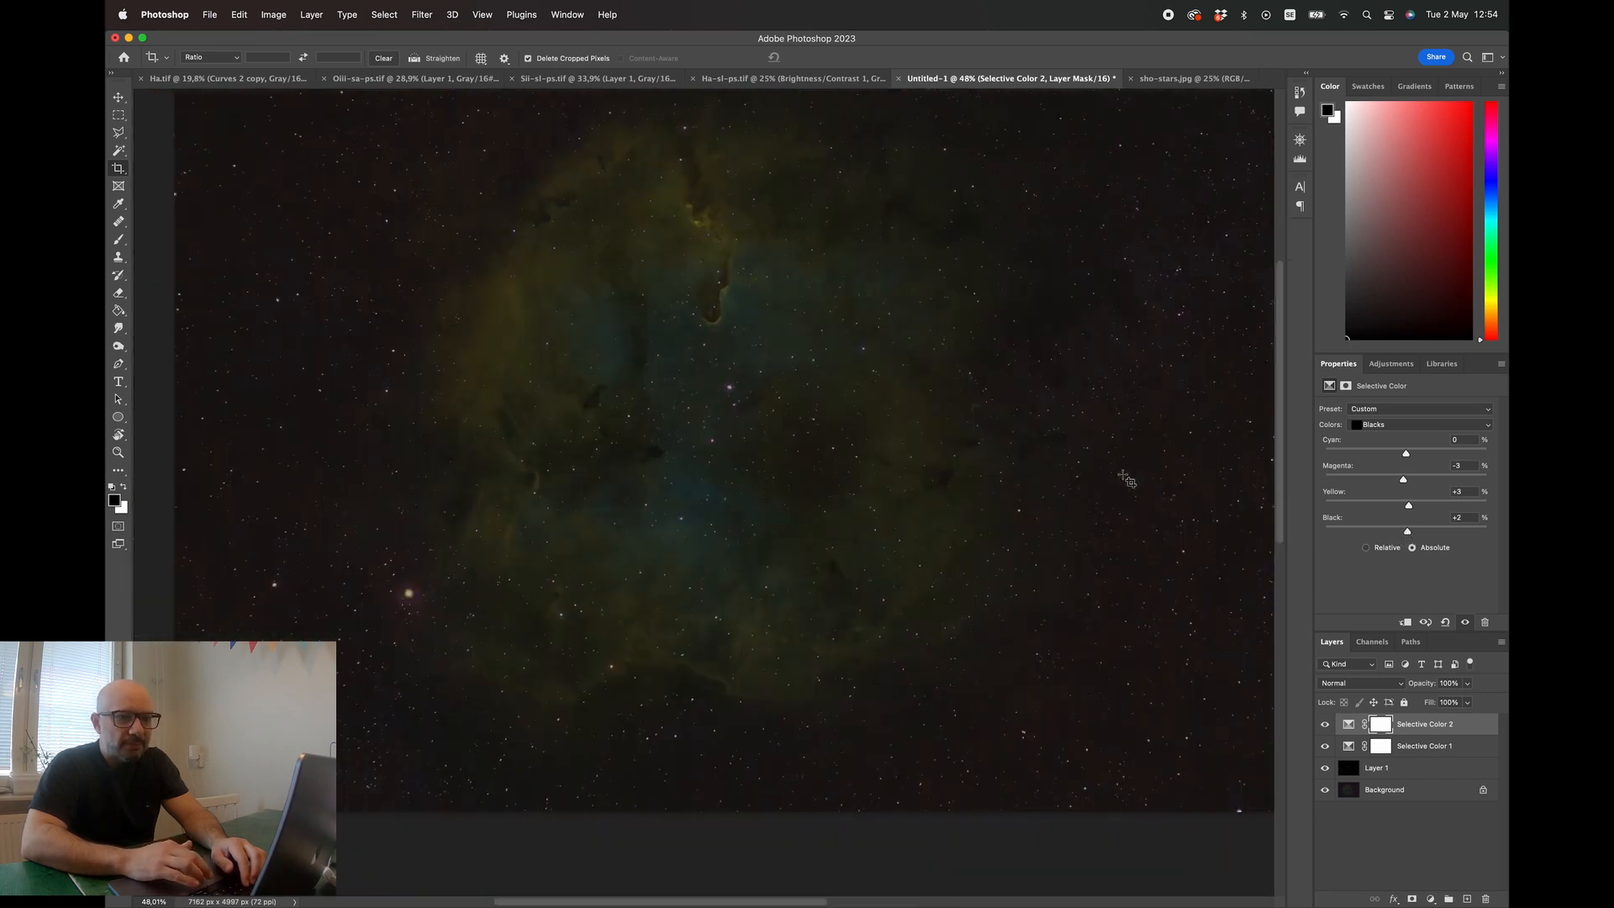
pyautogui.moveTo(1405, 454); pyautogui.dragTo(1406, 454)
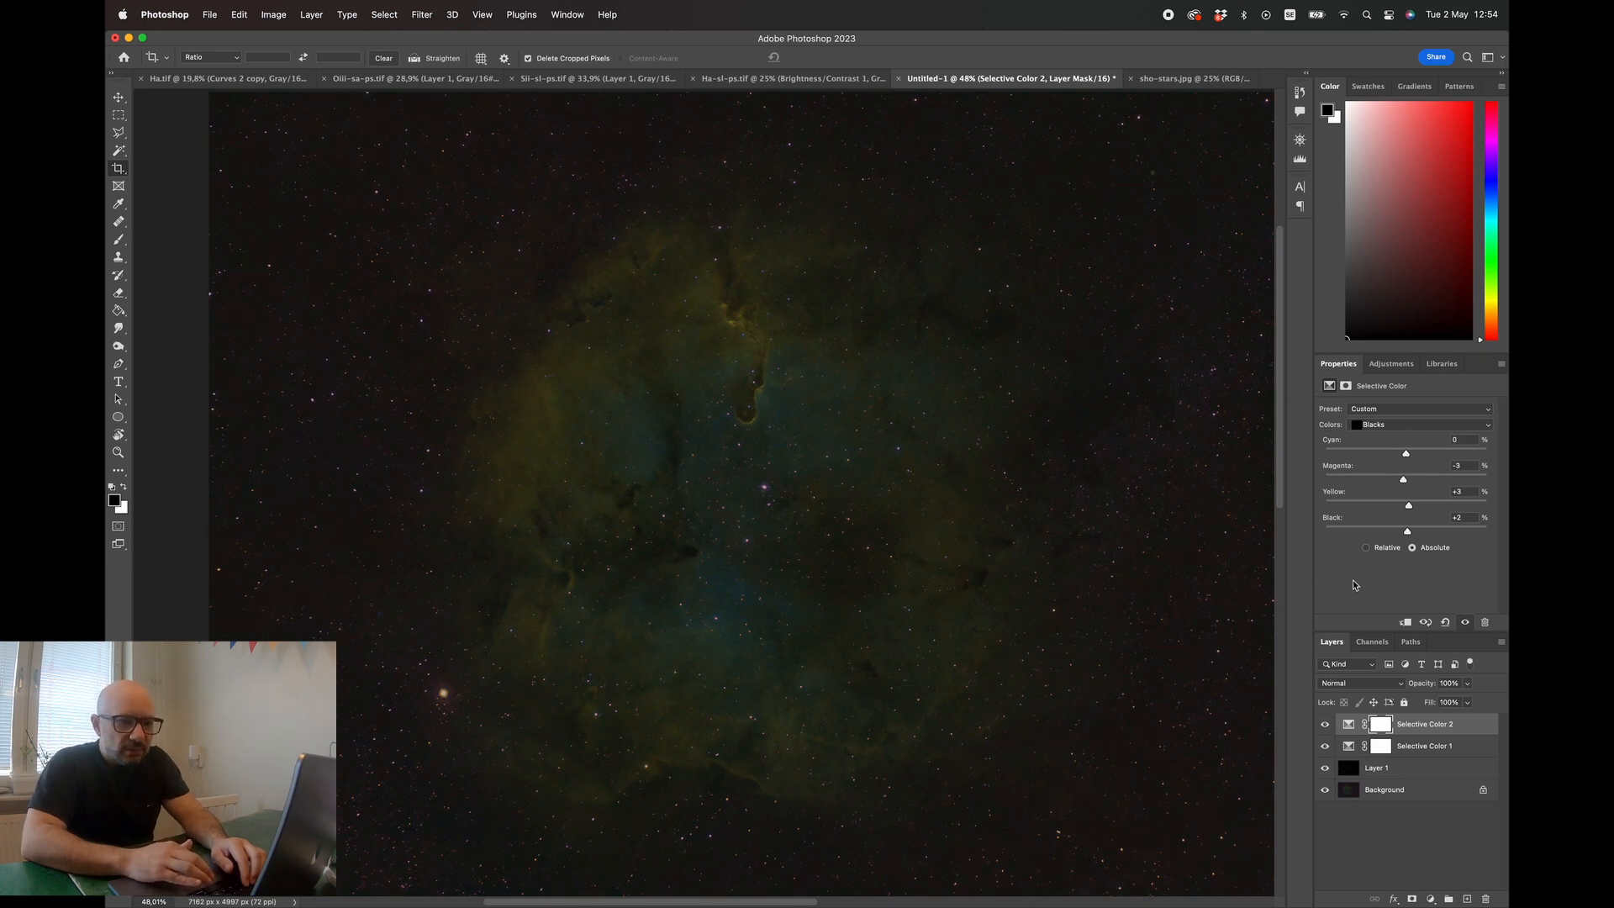
pyautogui.moveTo(1410, 508); pyautogui.dragTo(1411, 509)
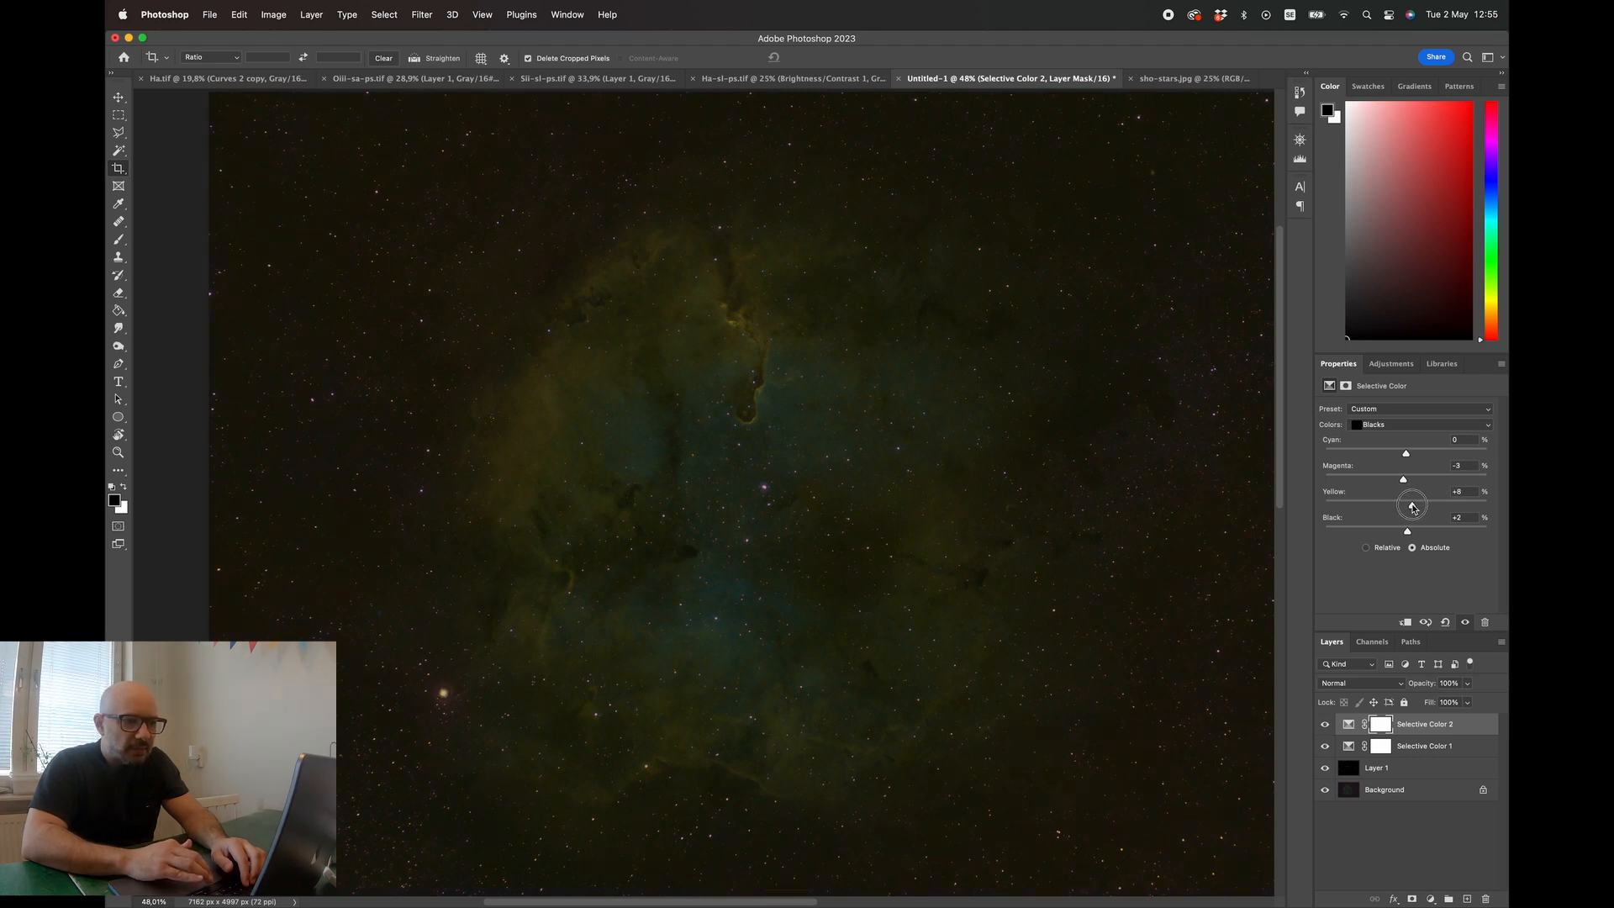
pyautogui.moveTo(1412, 508); pyautogui.dragTo(1412, 509)
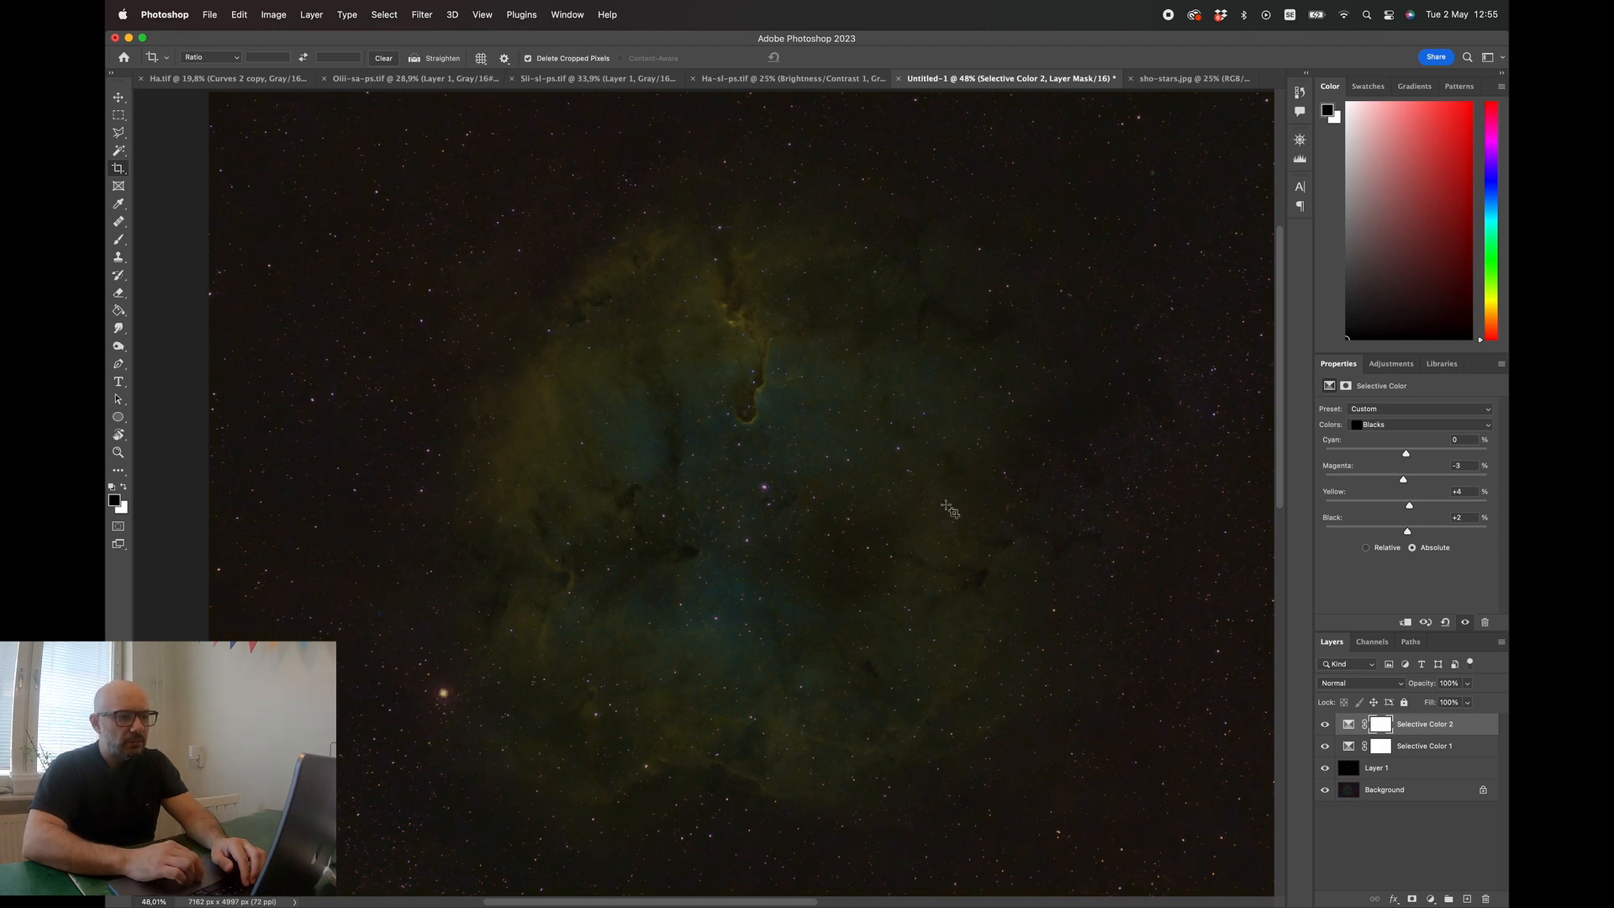
pyautogui.scroll(-4, 946, 506)
pyautogui.scroll(1, 947, 506)
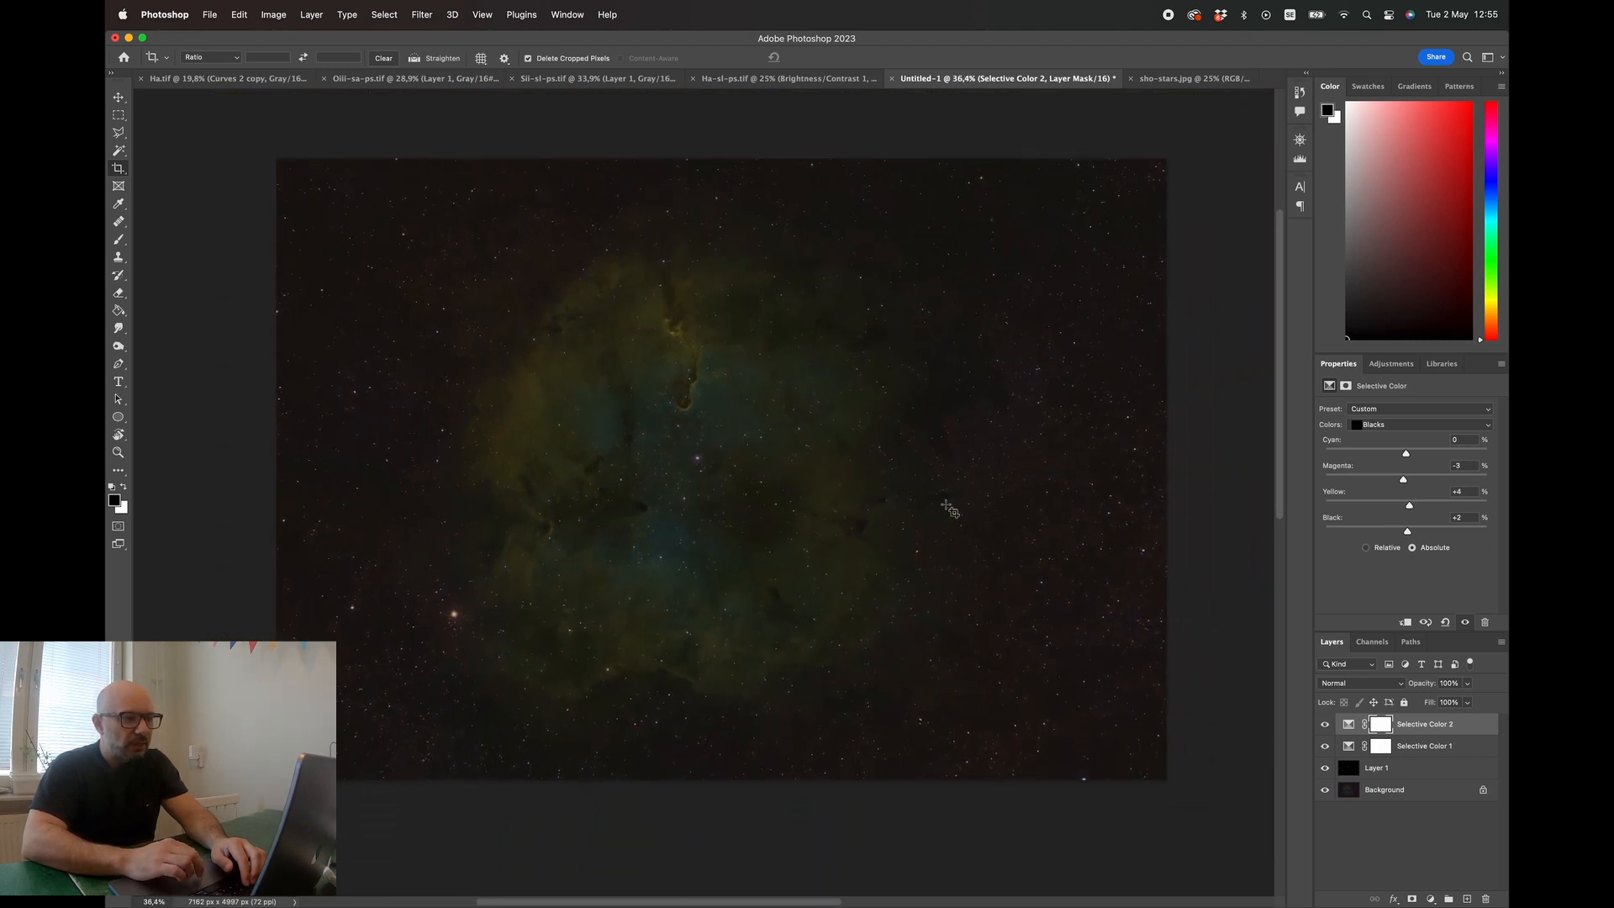
pyautogui.hscroll(-1, 949, 505)
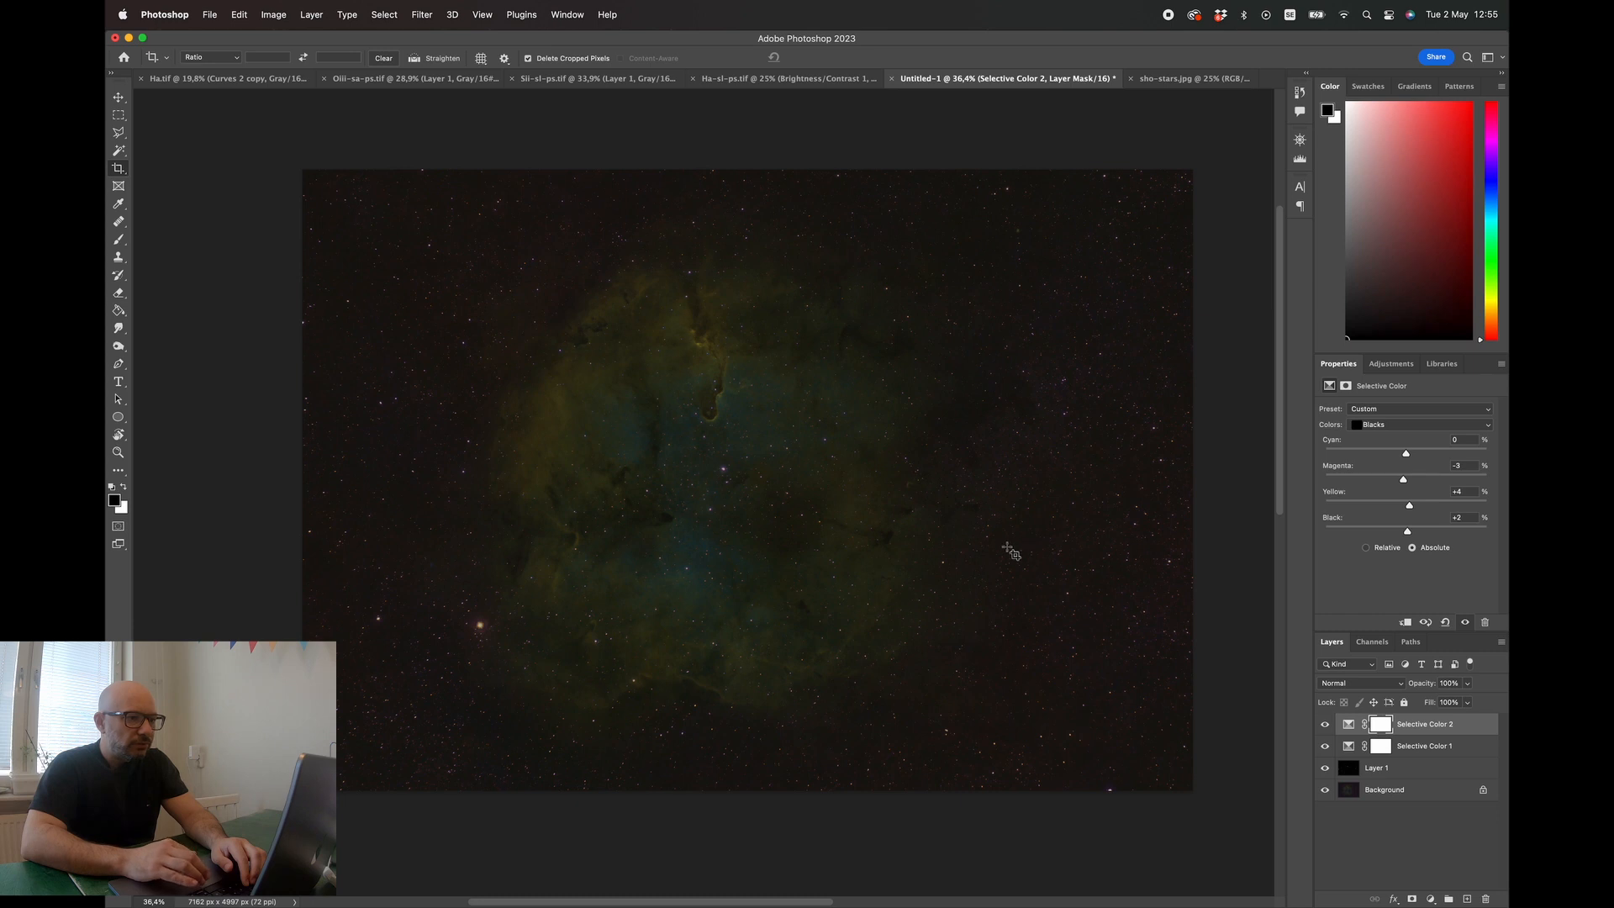
pyautogui.scroll(4, 1011, 388)
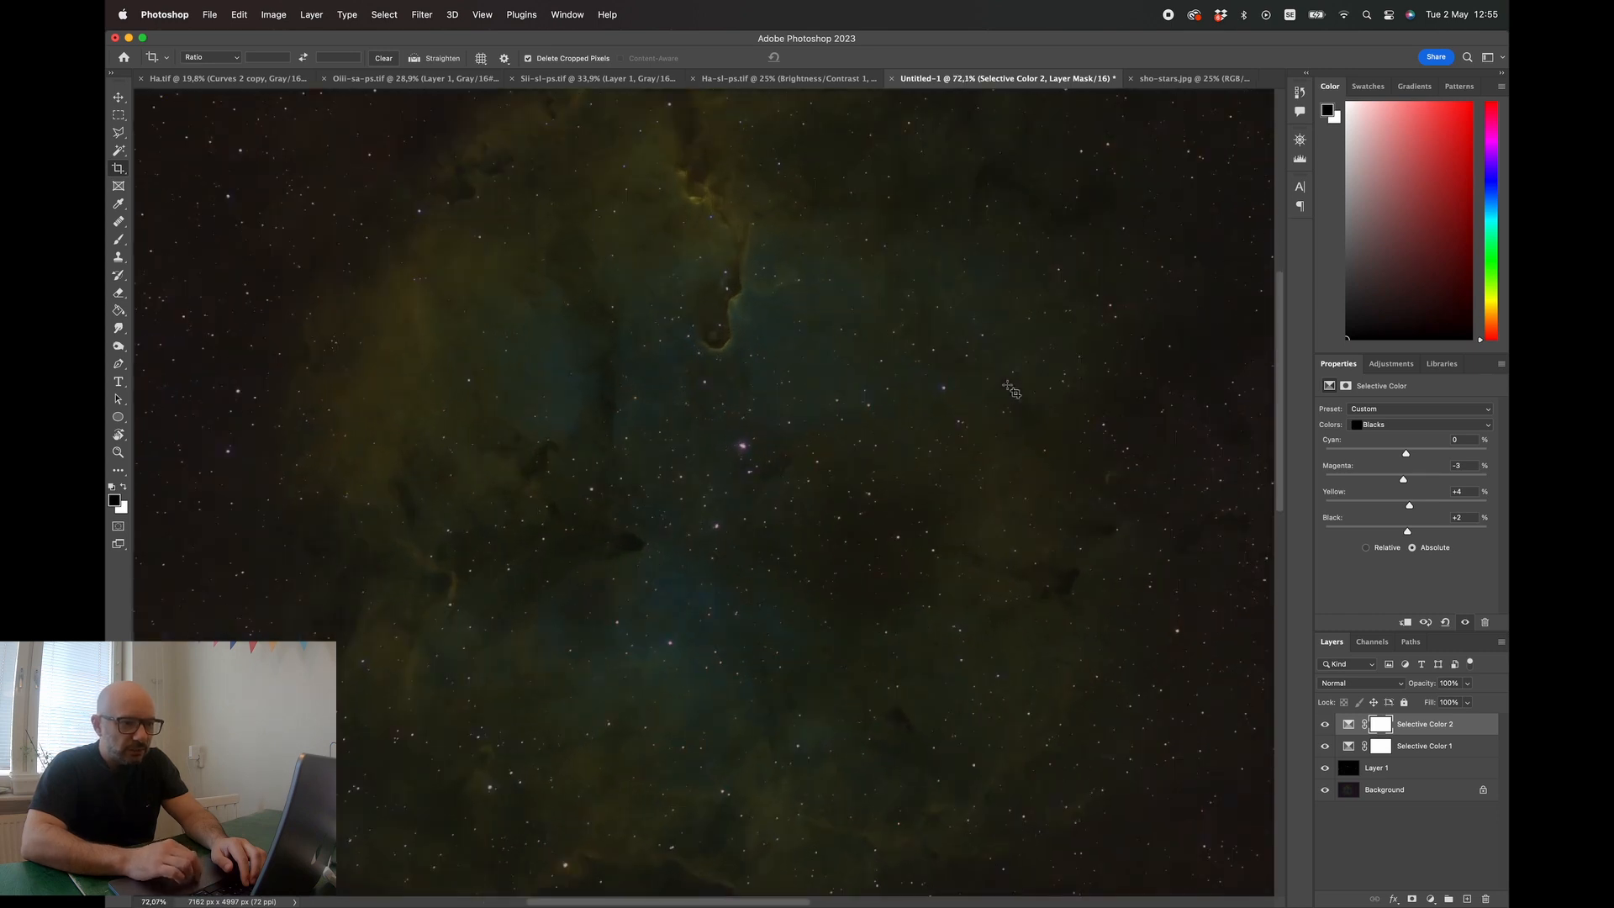
pyautogui.scroll(-2, 1011, 389)
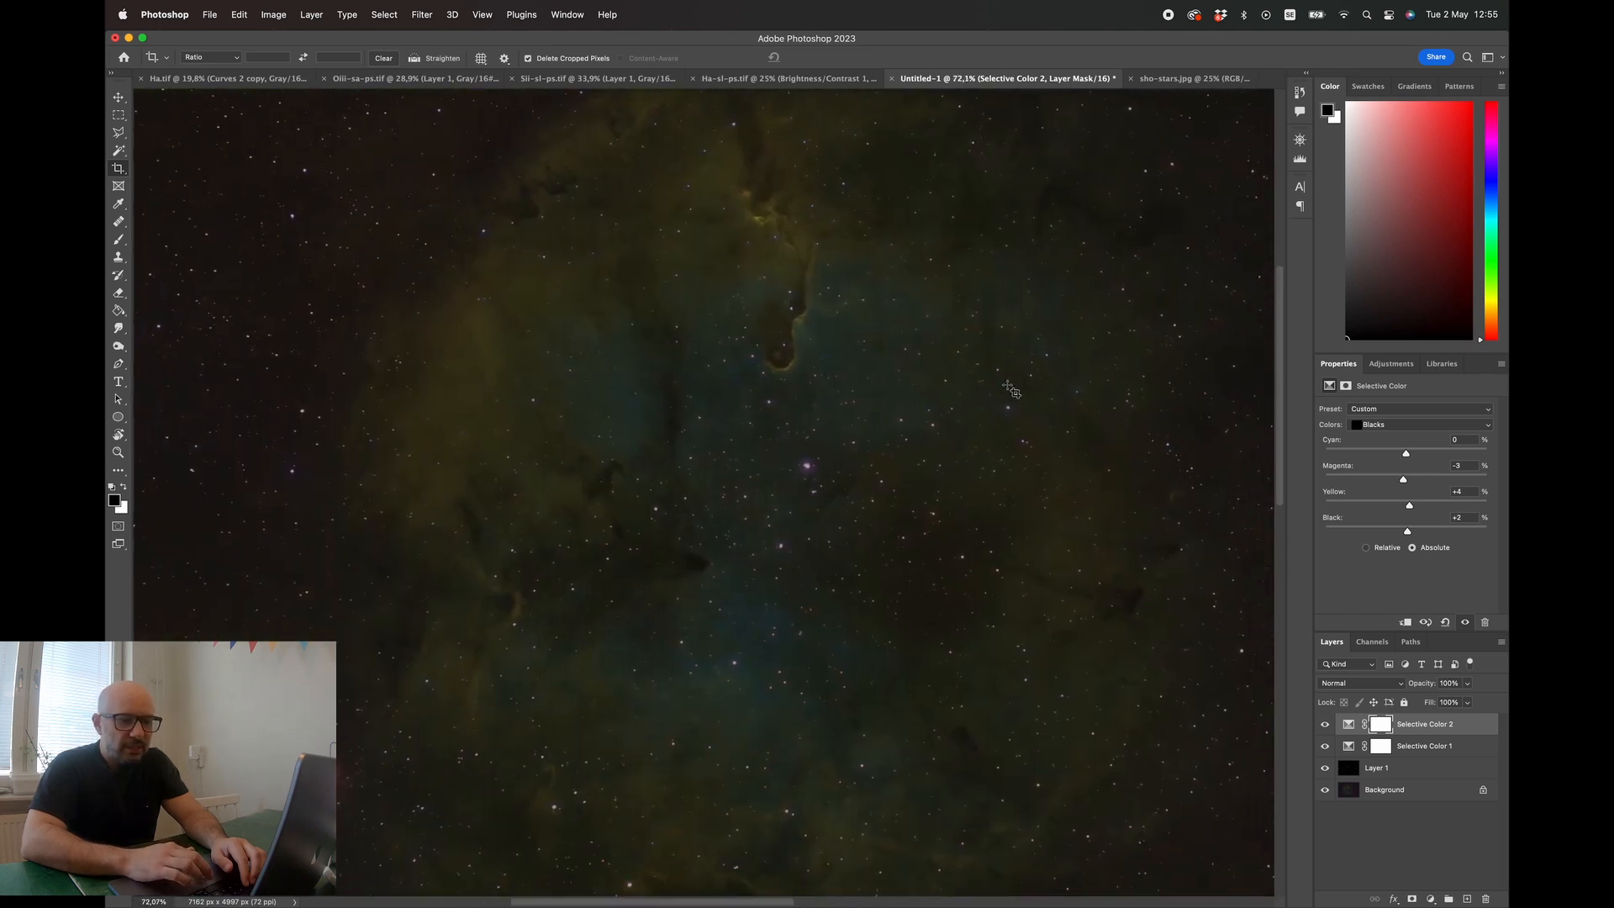
pyautogui.hscroll(2, 1141, 459)
pyautogui.scroll(-1, 1141, 459)
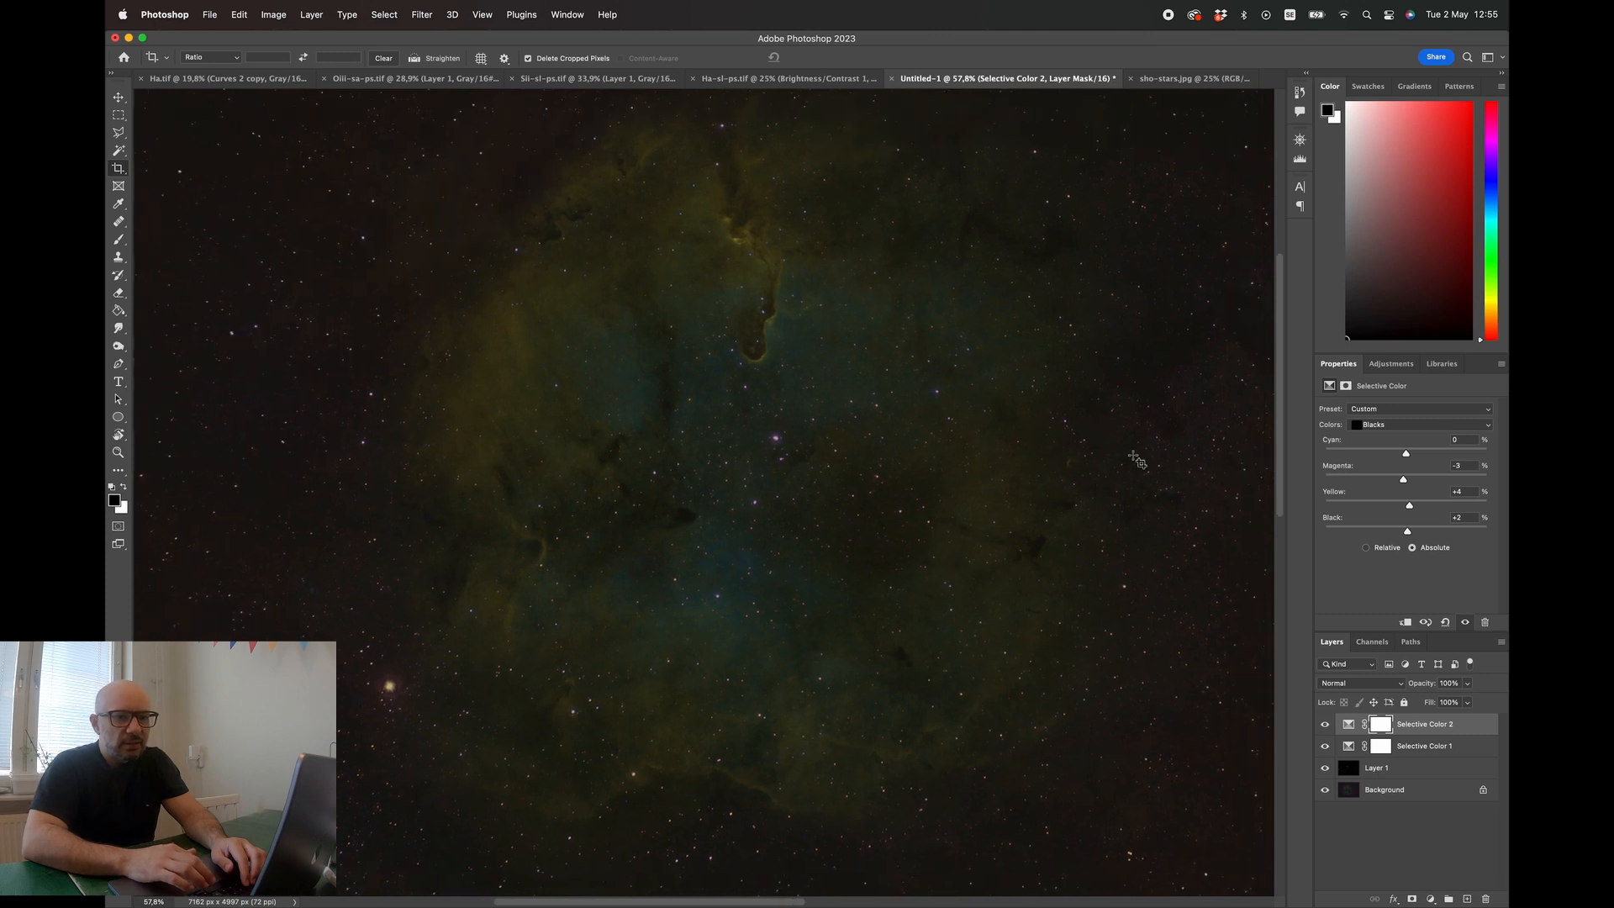
# - Add a Curves adjustment layer that lifts the midtones from input 118 to about 159, with a shadow point at input 35, output 45
pyautogui.click(1391, 363)
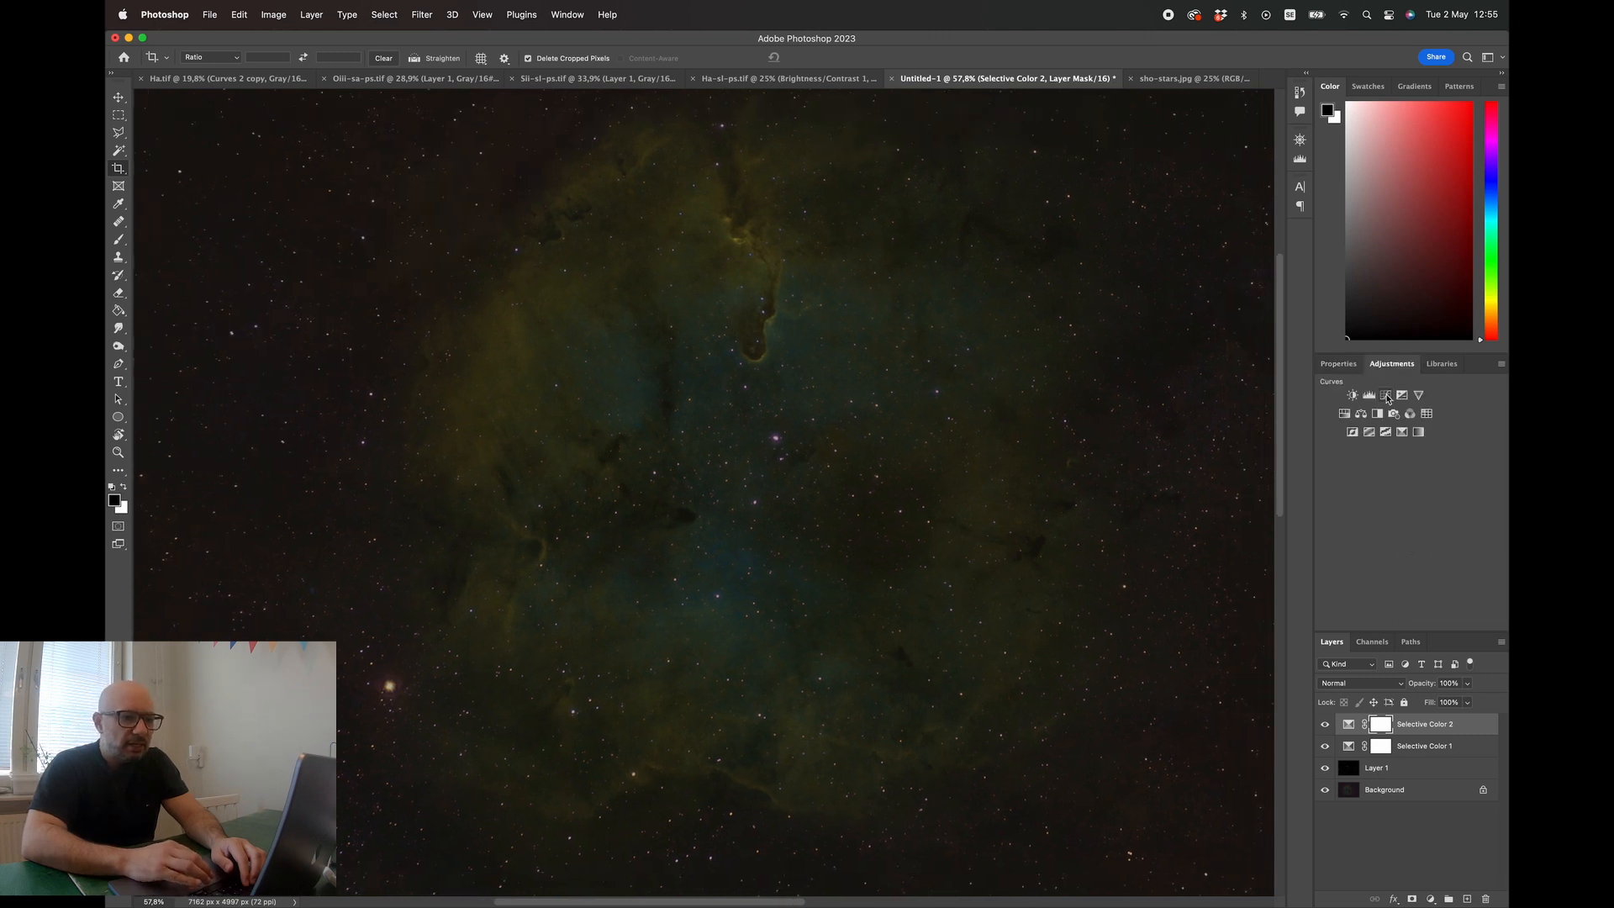
pyautogui.click(1389, 400)
pyautogui.moveTo(1419, 504); pyautogui.dragTo(1415, 491)
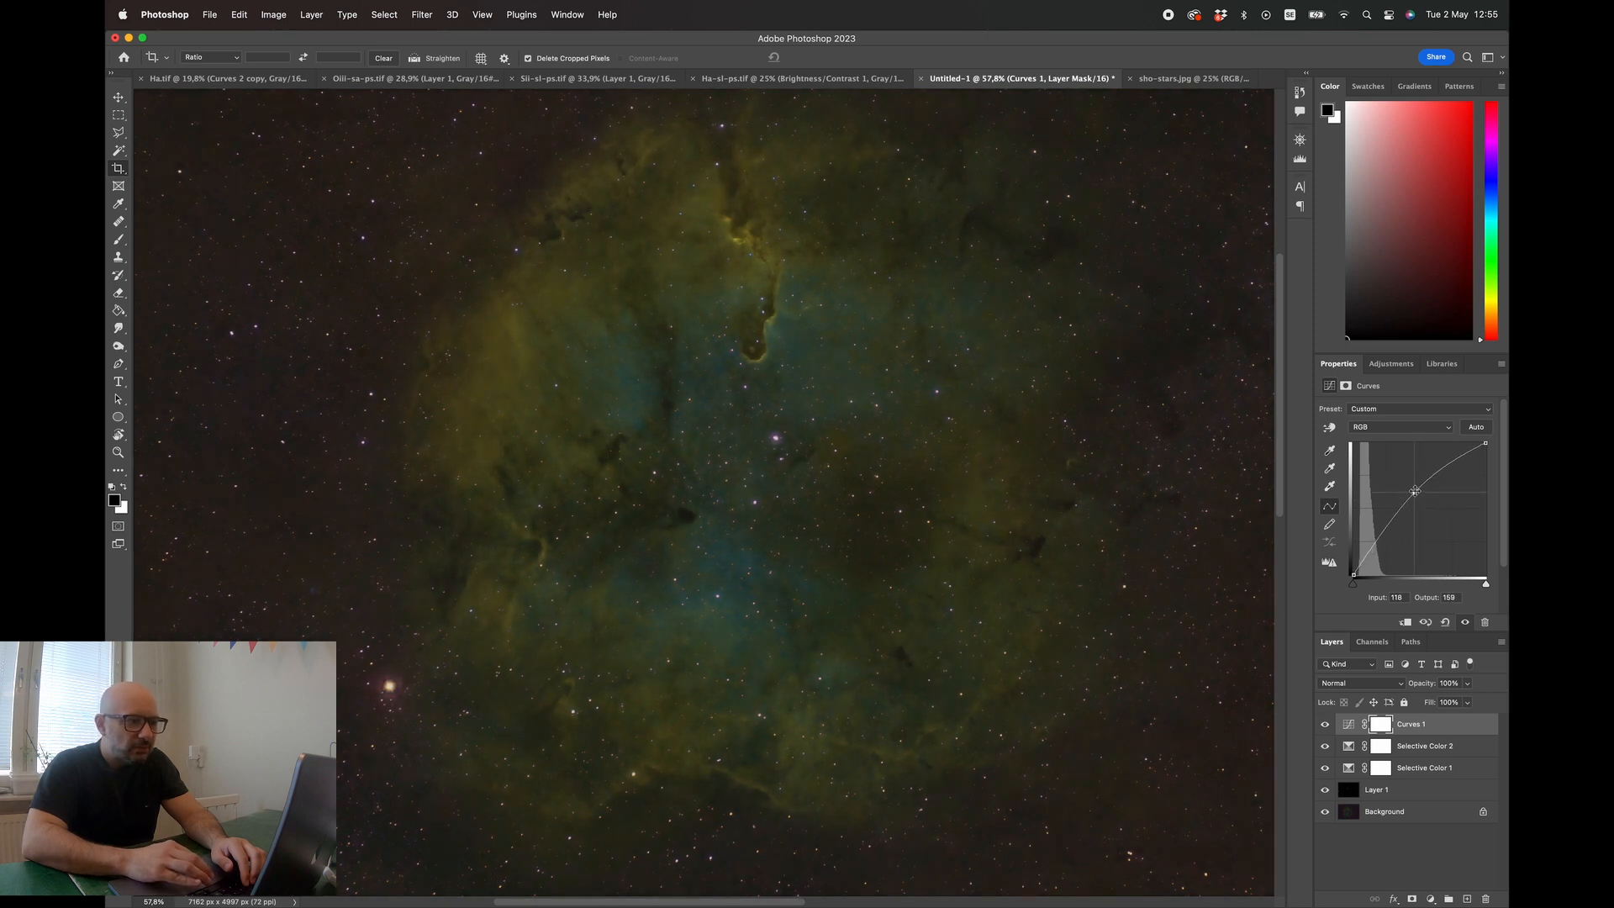
pyautogui.moveTo(1372, 548); pyautogui.dragTo(1372, 551)
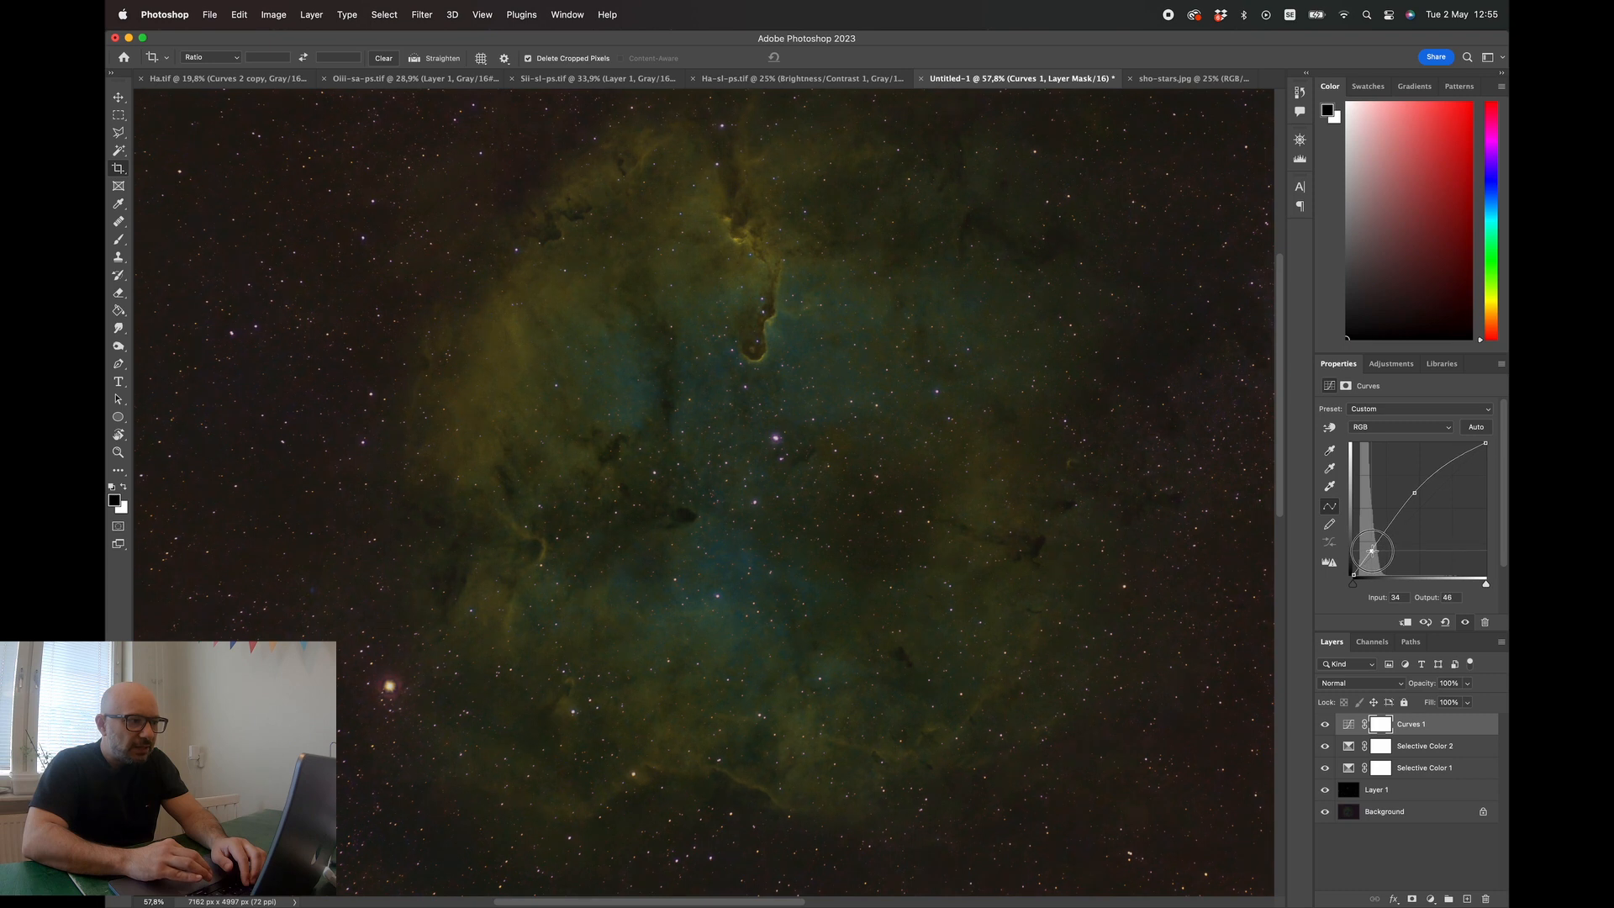
pyautogui.moveTo(1372, 552); pyautogui.dragTo(1372, 551)
# - Examine the dark trunk, the stars and the whole nebula at close and wide views after the curves adjustment
pyautogui.scroll(5, 996, 496)
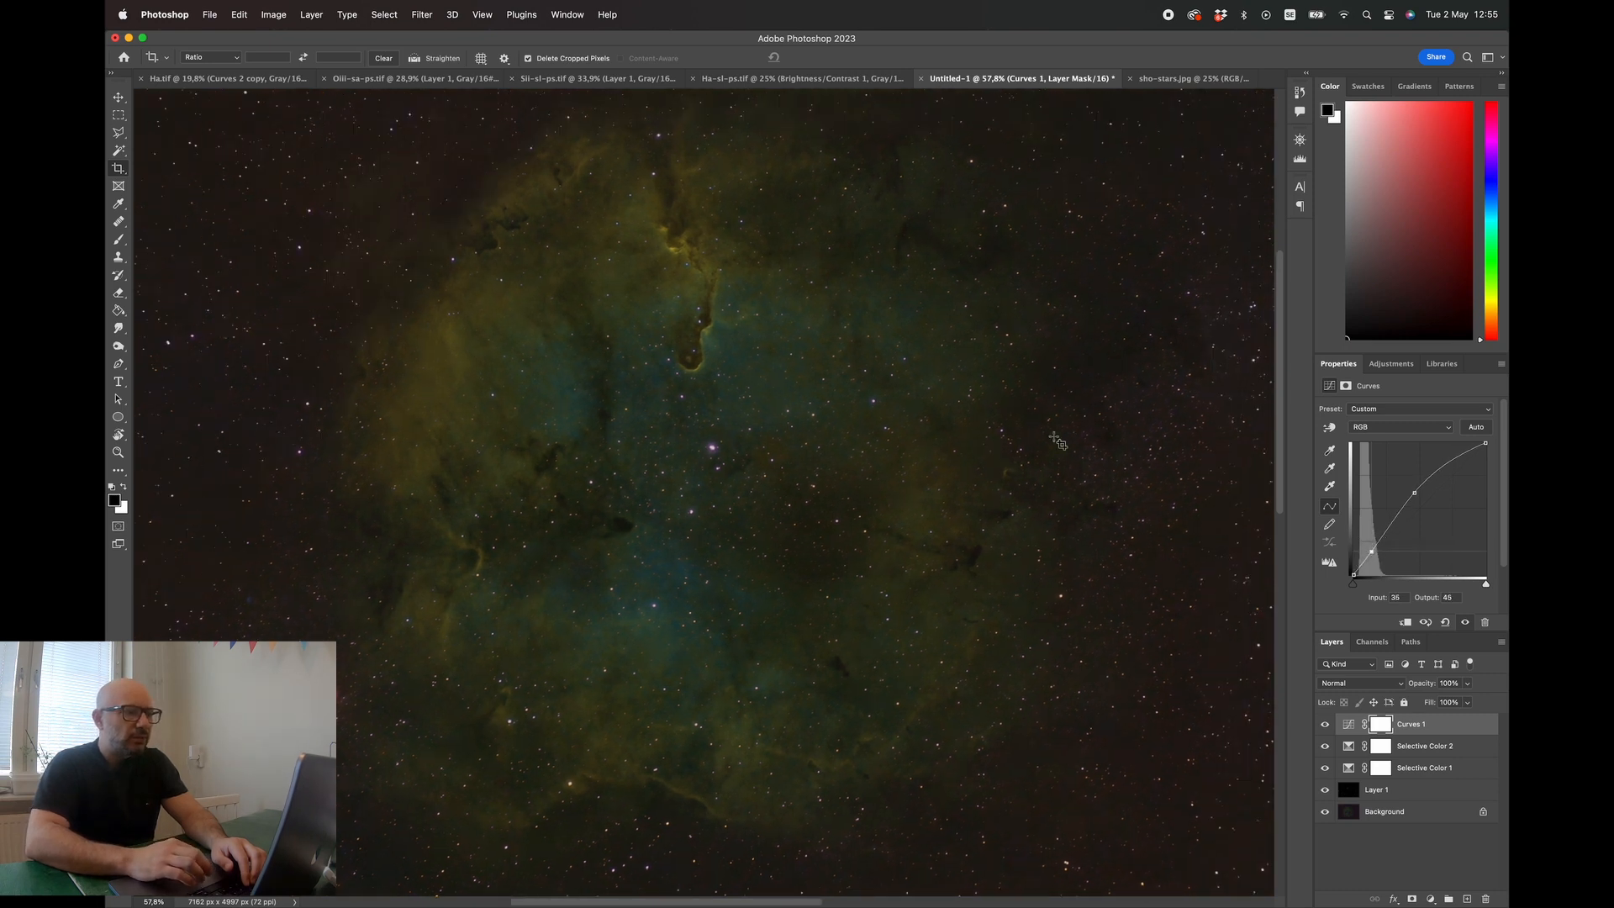
pyautogui.scroll(10, 829, 433)
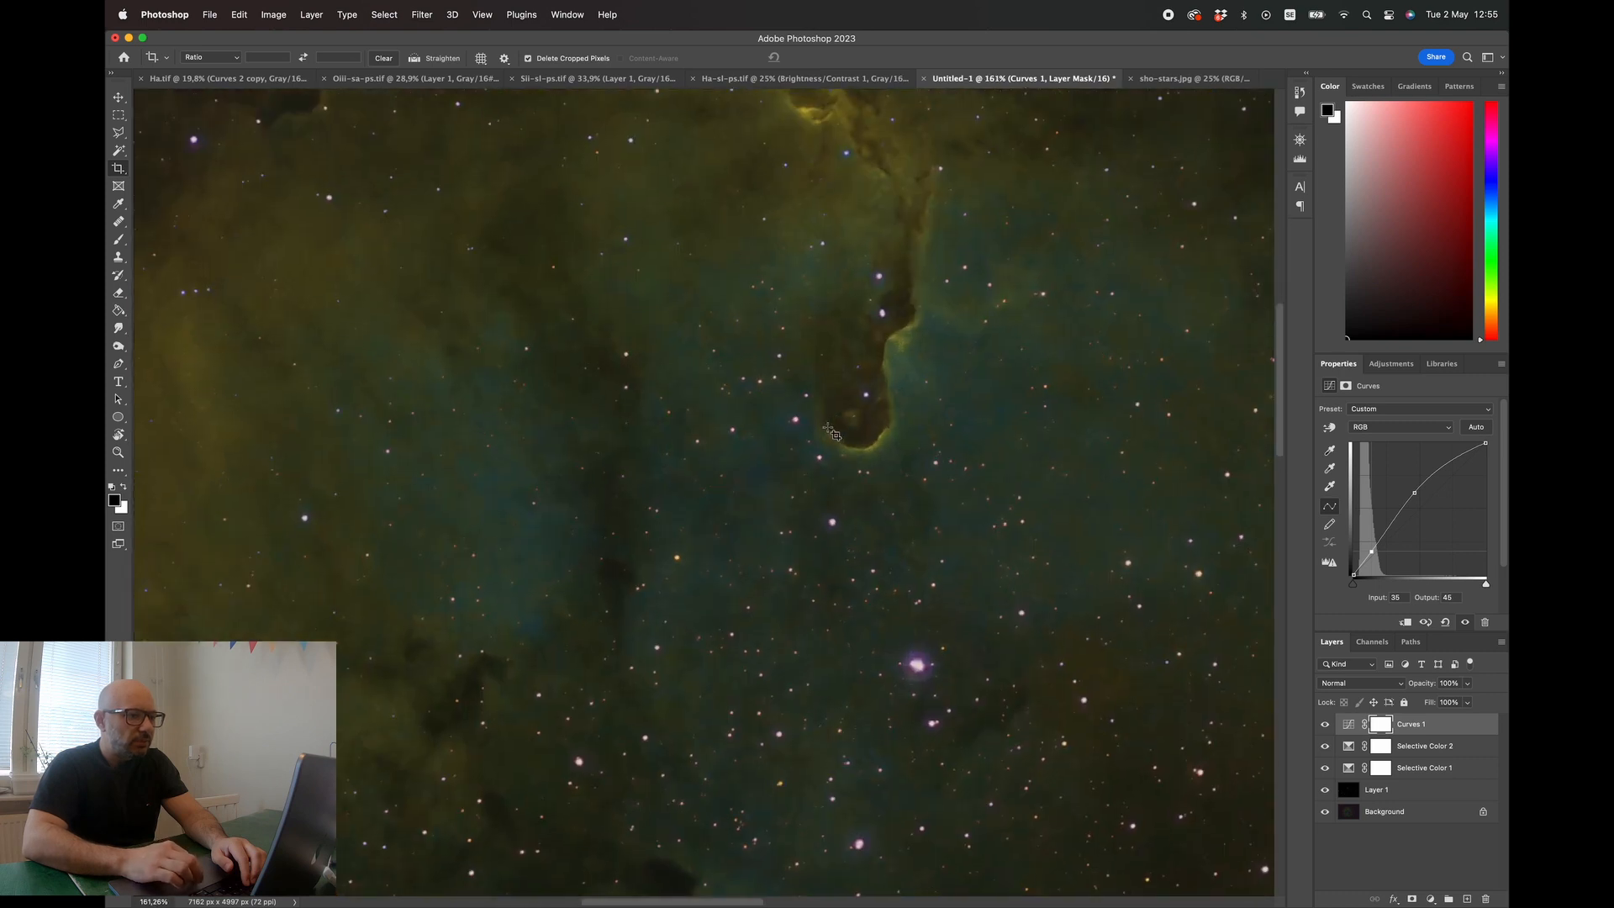
pyautogui.scroll(1, 830, 433)
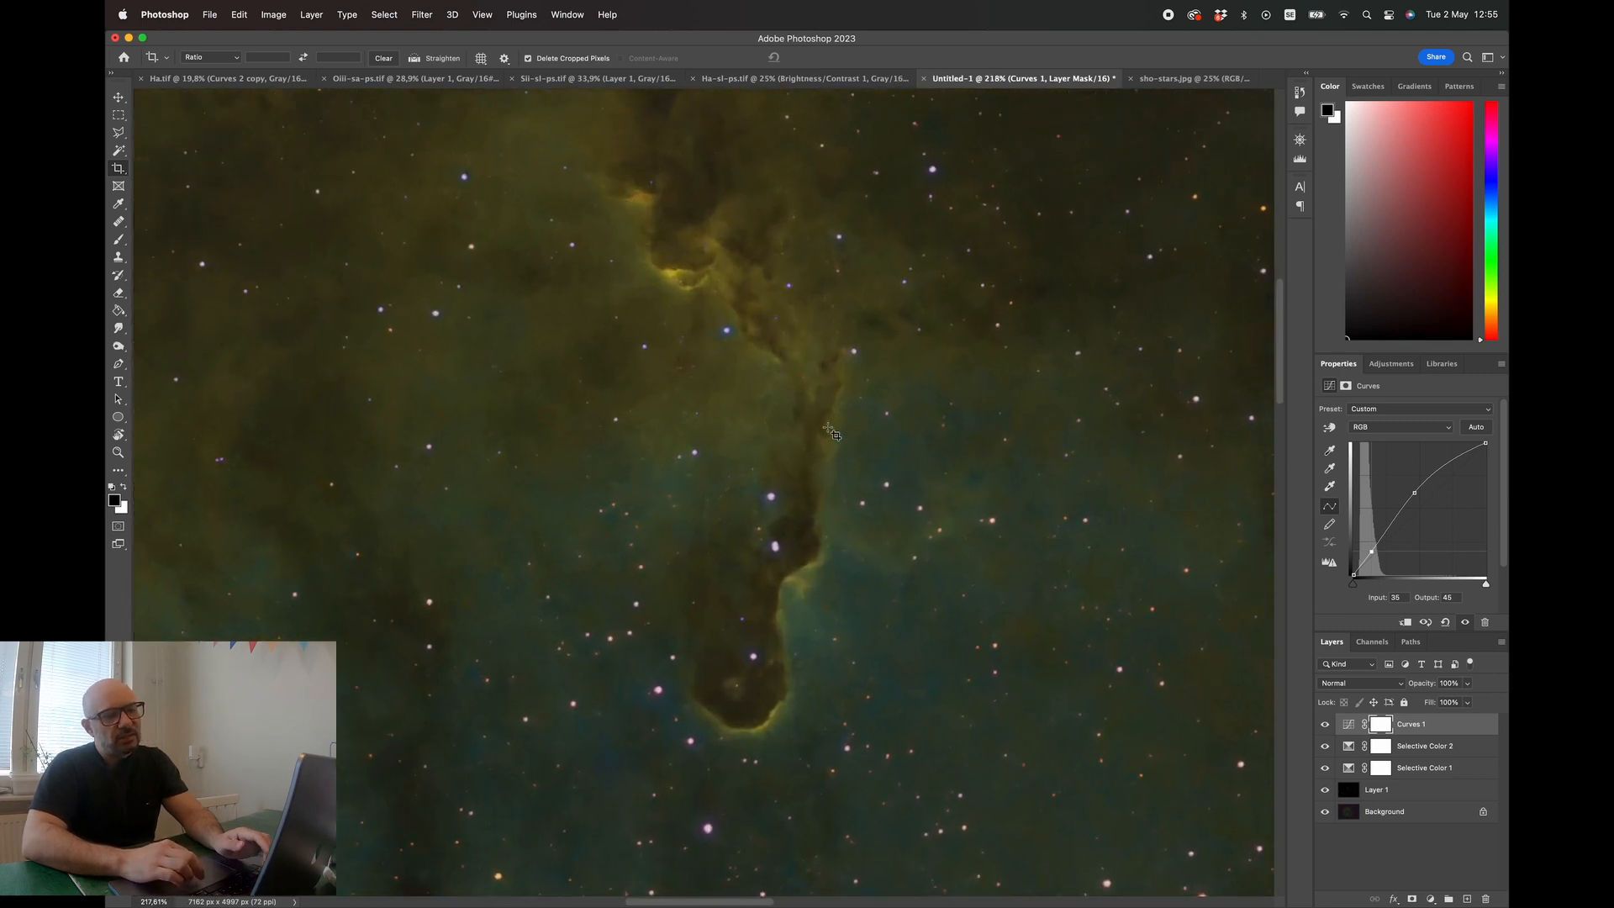
pyautogui.scroll(1, 829, 433)
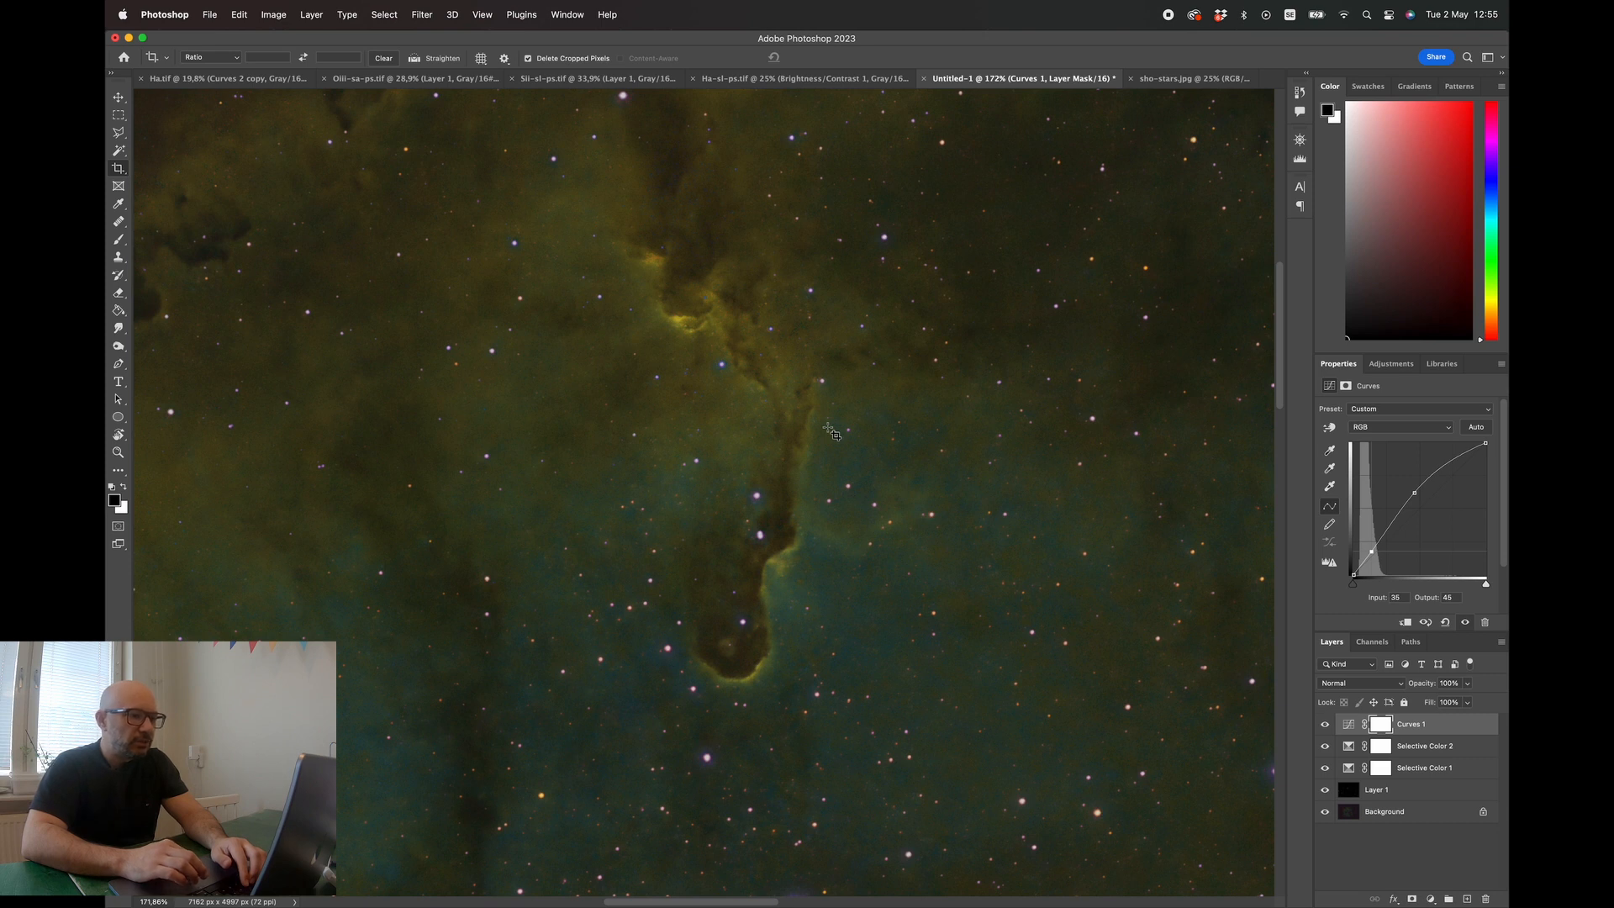
pyautogui.scroll(-5, 831, 432)
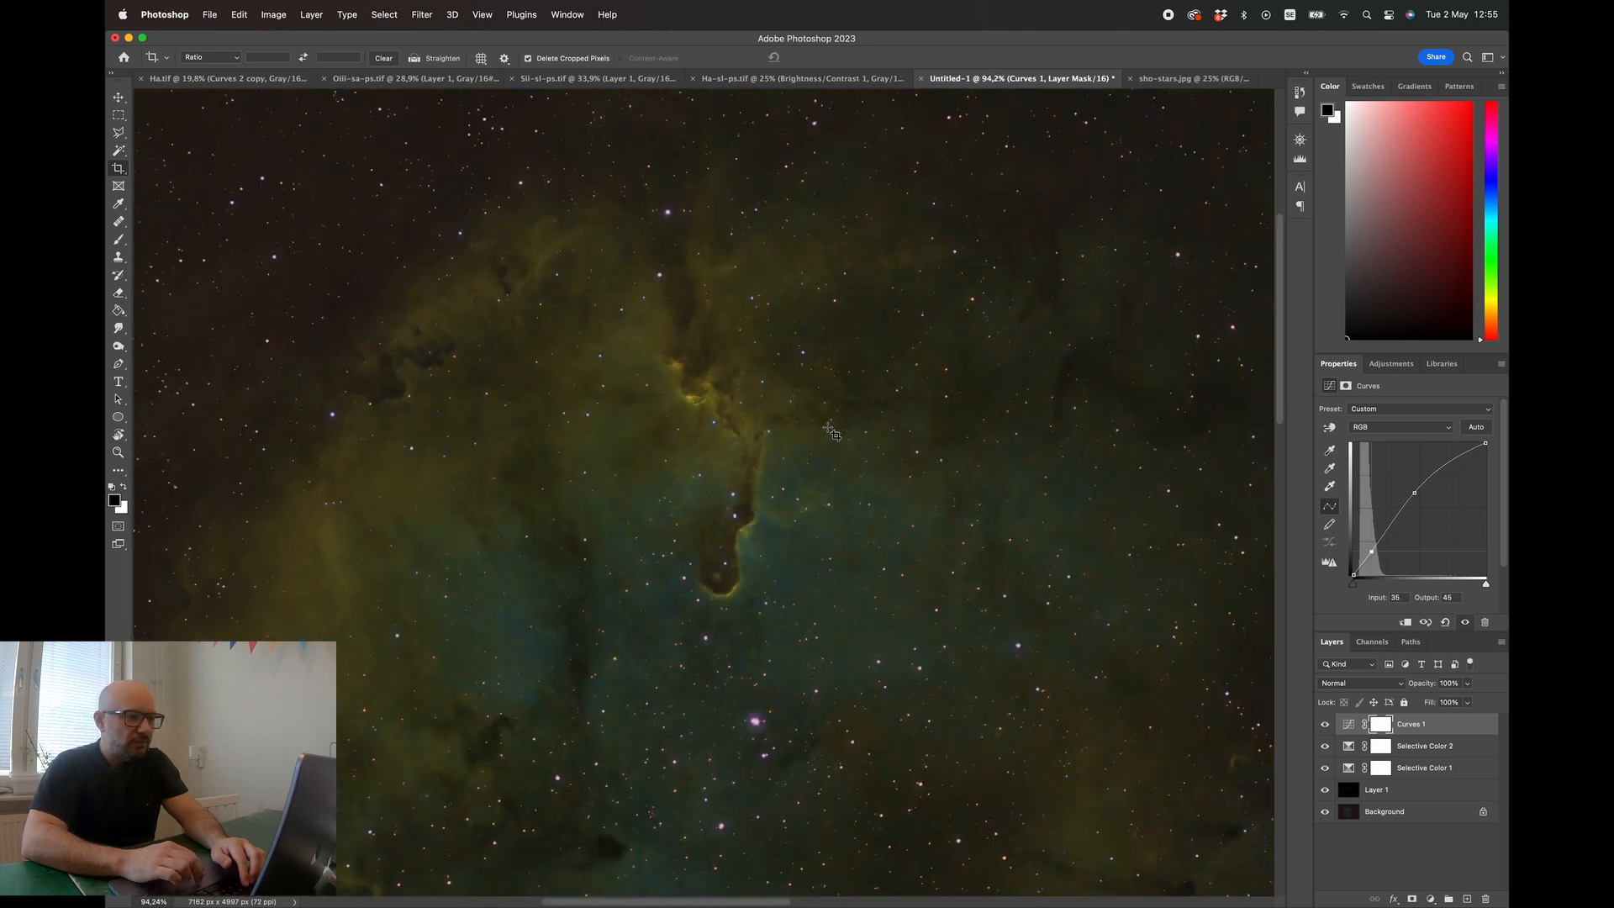
pyautogui.scroll(-4, 831, 432)
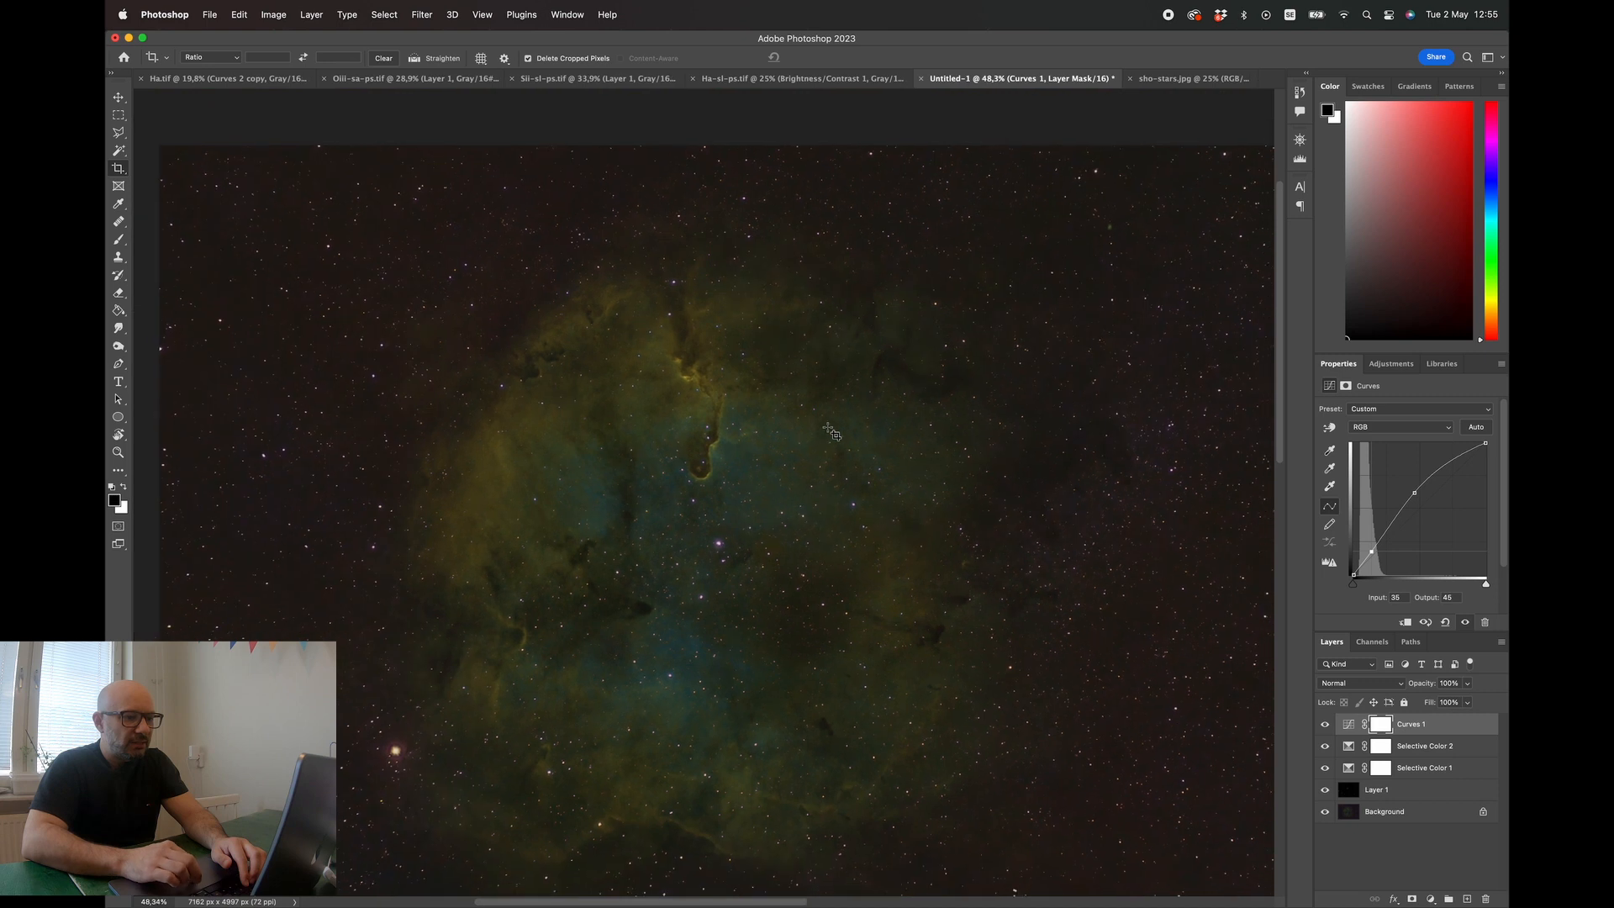
pyautogui.scroll(4, 831, 432)
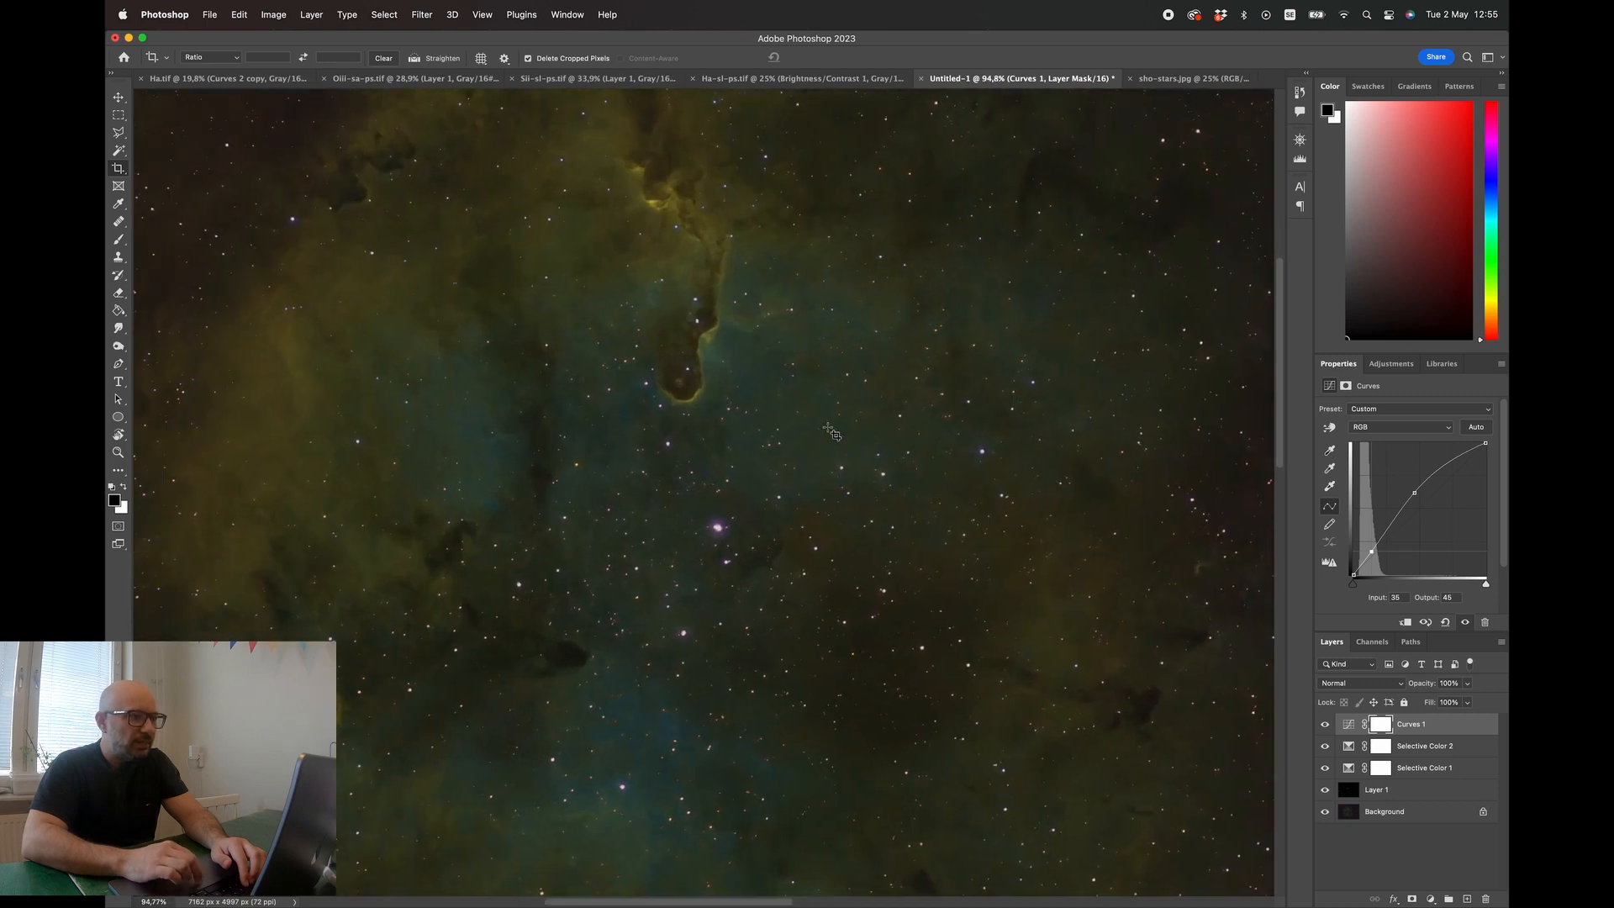
pyautogui.scroll(1, 828, 428)
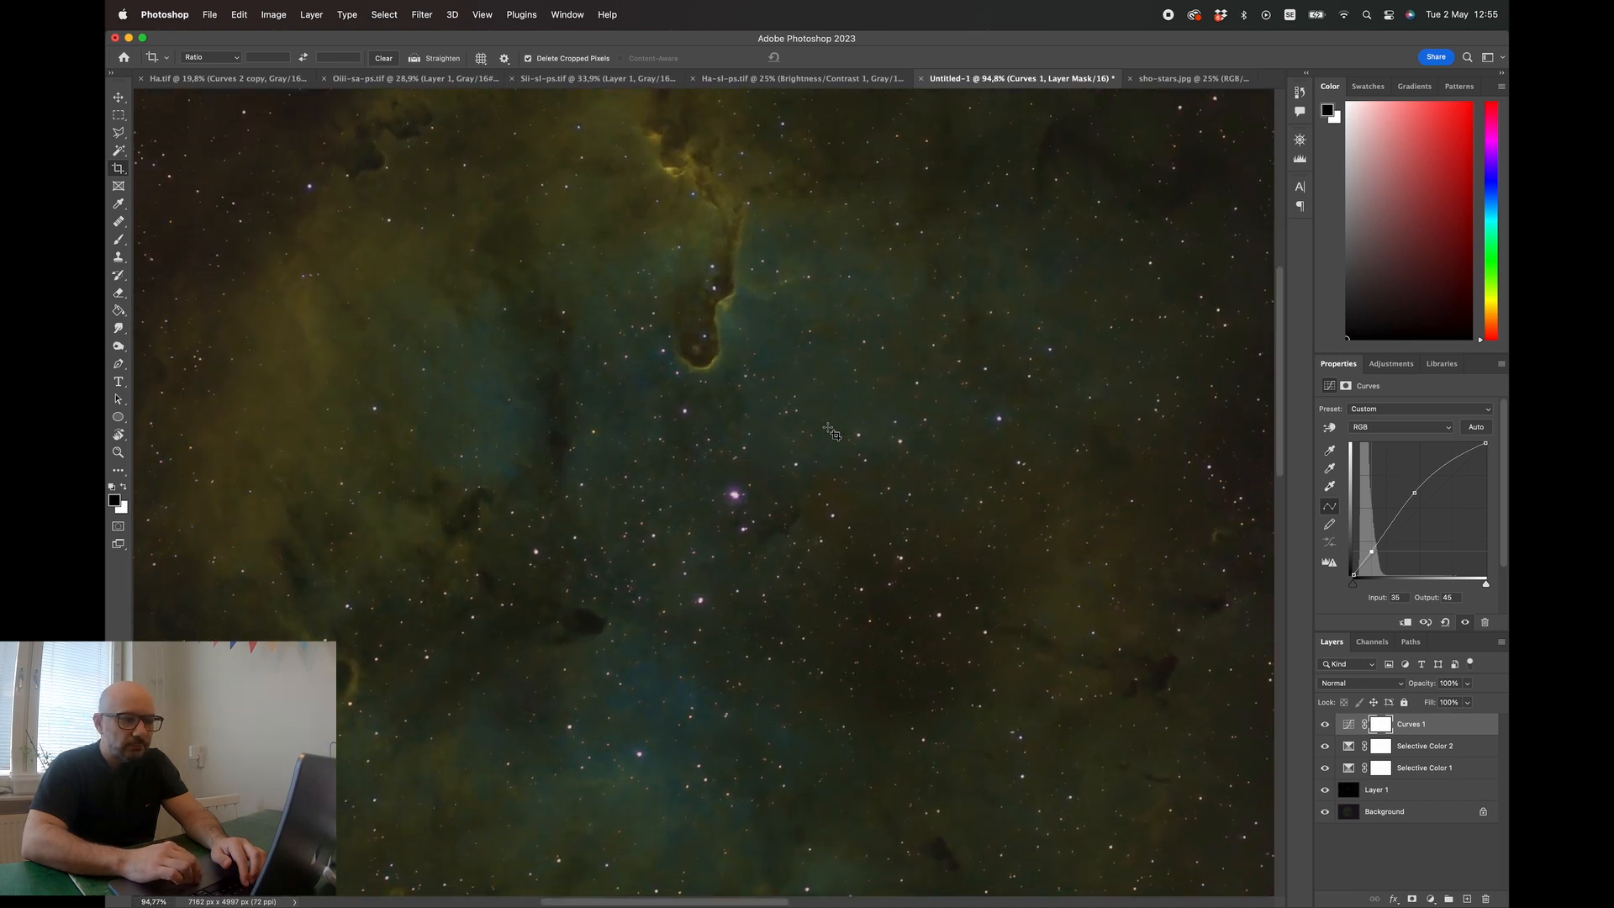
pyautogui.scroll(-2, 830, 432)
pyautogui.scroll(1, 830, 432)
pyautogui.hscroll(-1, 831, 433)
pyautogui.scroll(-1, 1078, 540)
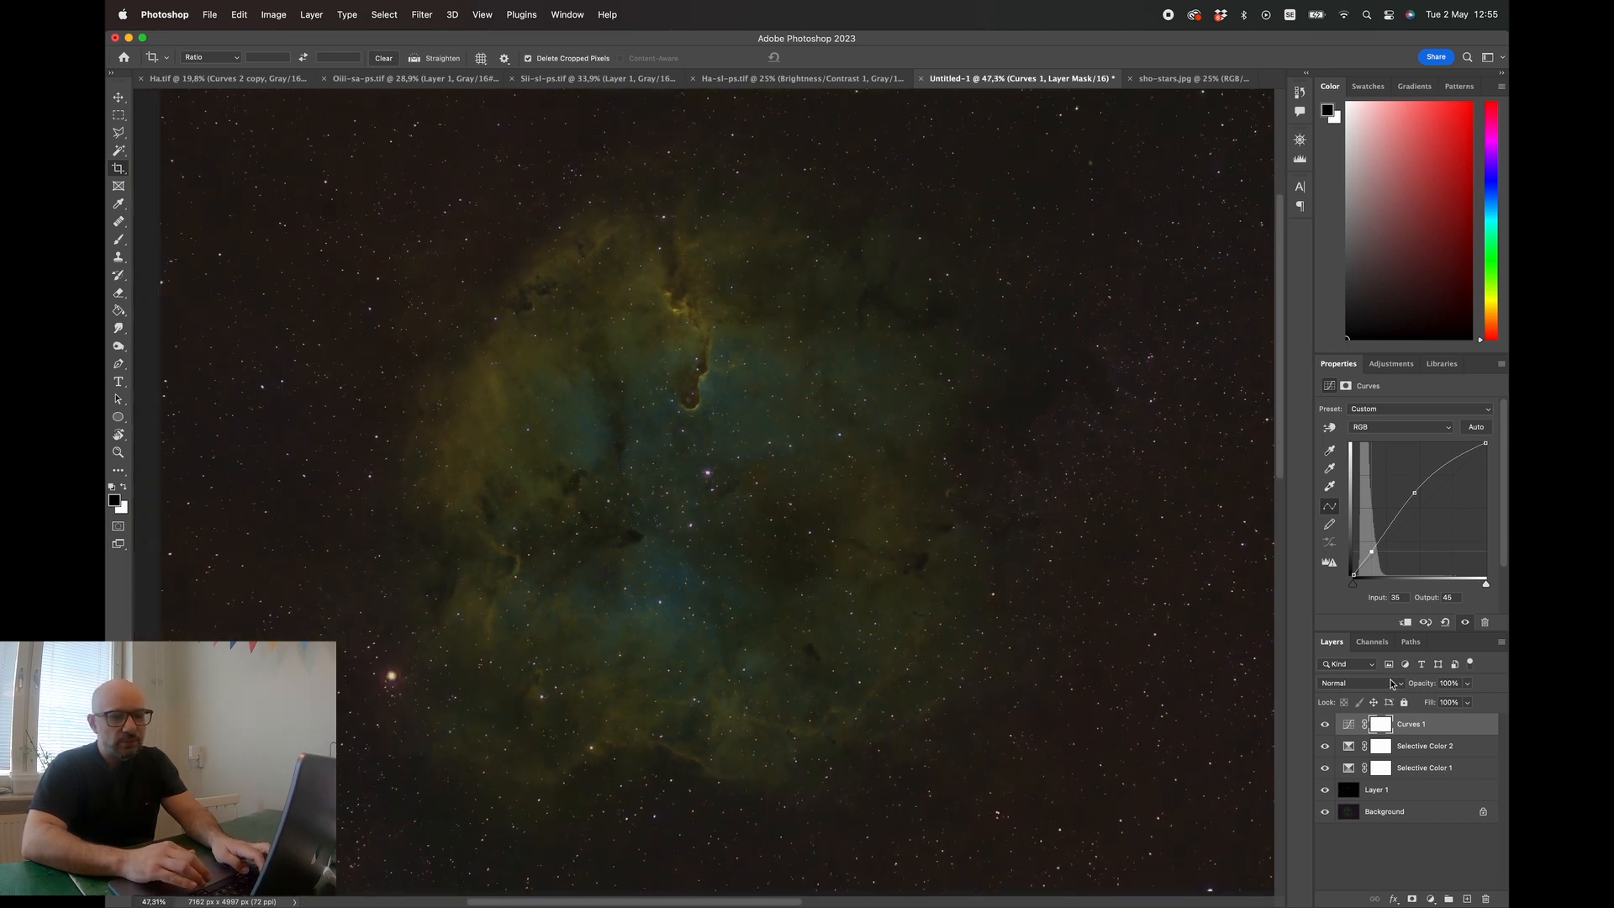
# - Stamp all visible layers into a new layer on top and open it in the Camera Raw Filter
pyautogui.press('alt+shift+super+e')
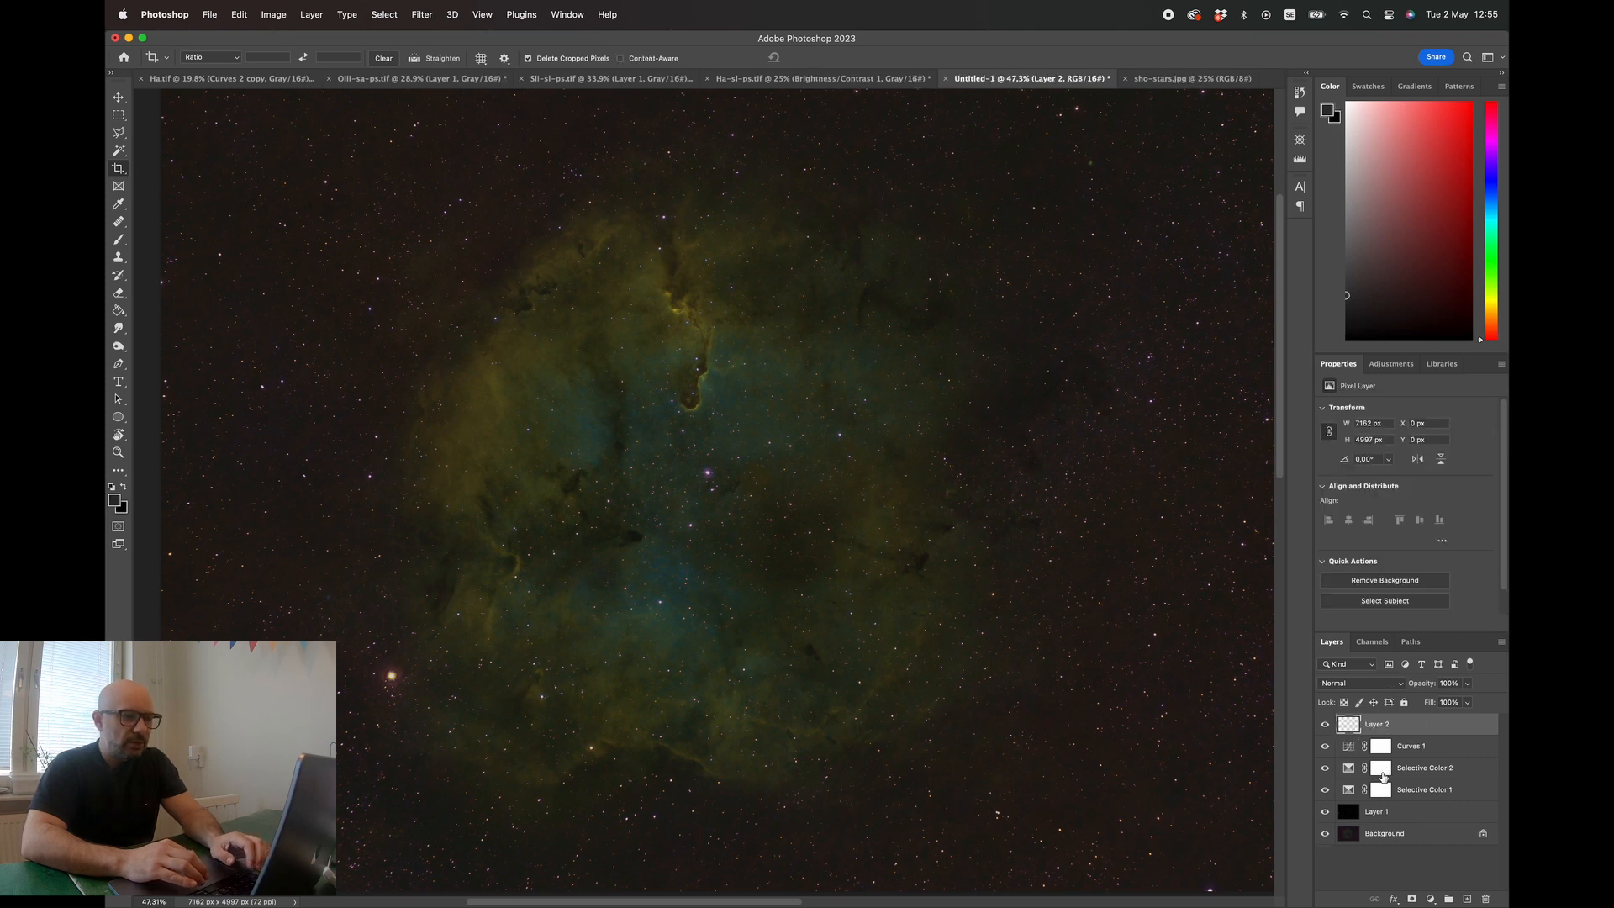
pyautogui.press('shift+super+a')
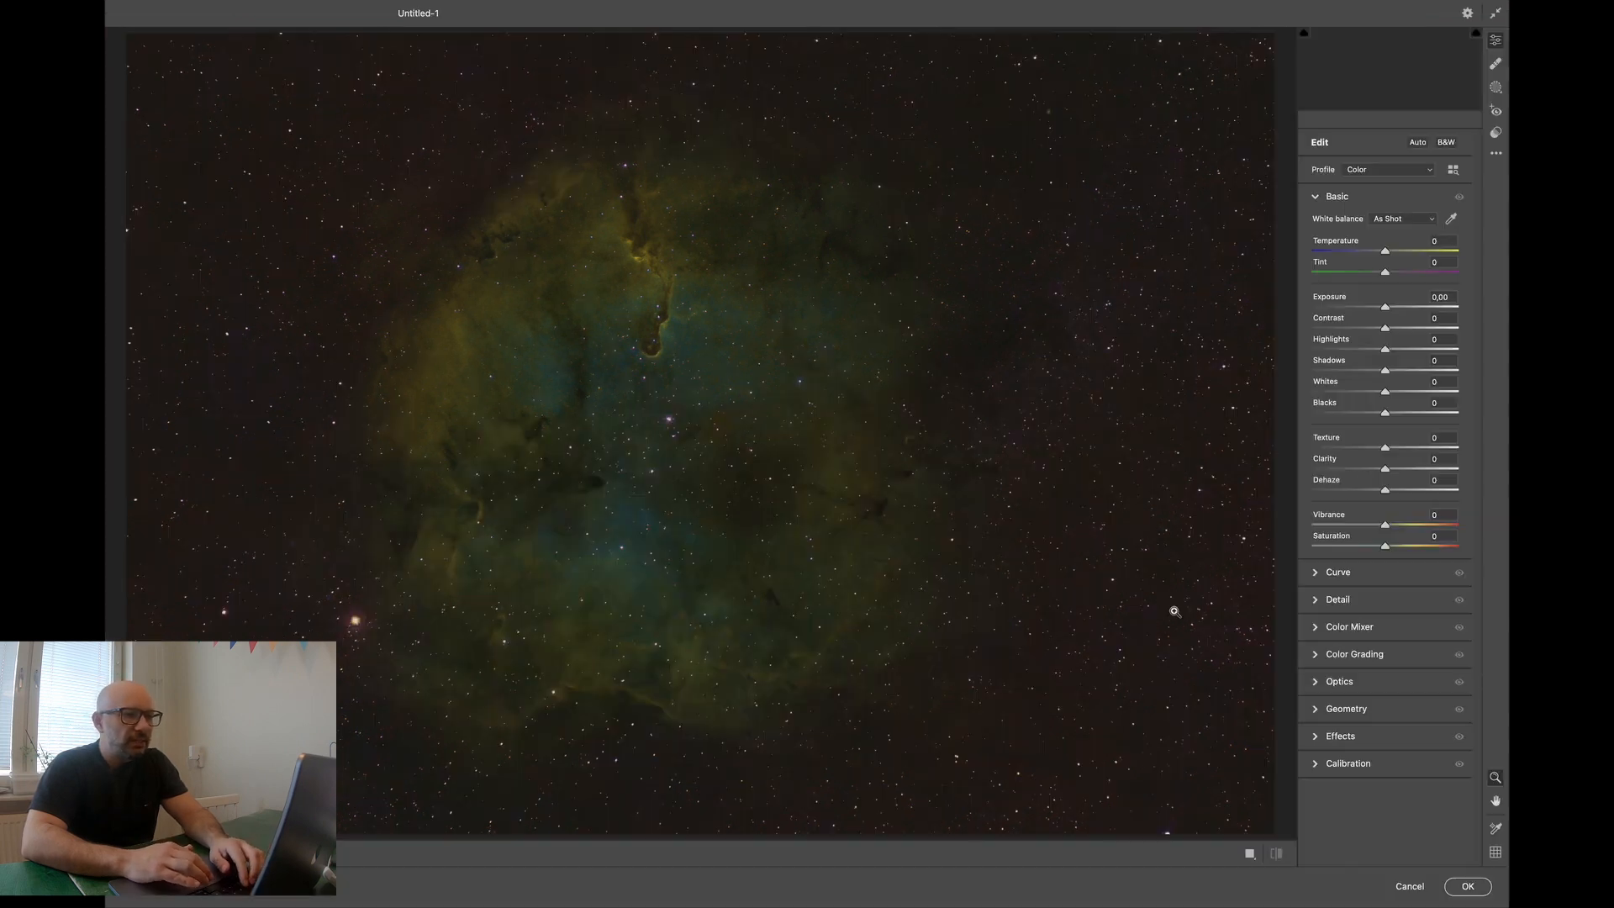
# - Shift the Temperature of the stamped layer slightly cooler to -3 in the Camera Raw Filter
pyautogui.click(696, 365)
pyautogui.click(786, 369)
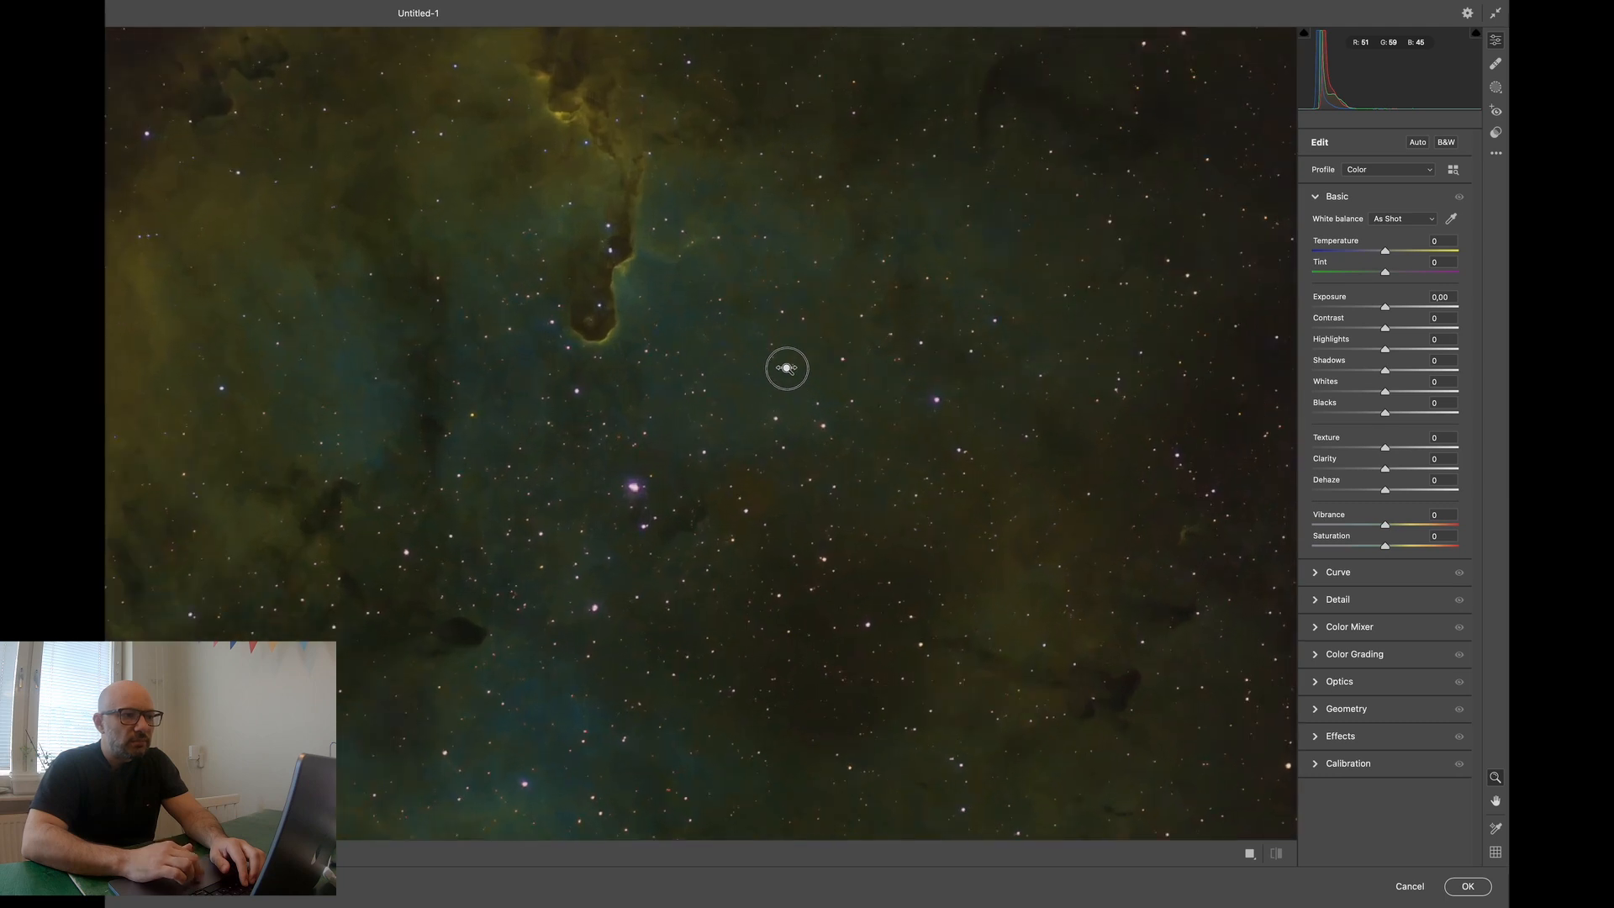
pyautogui.hscroll(-2, 787, 369)
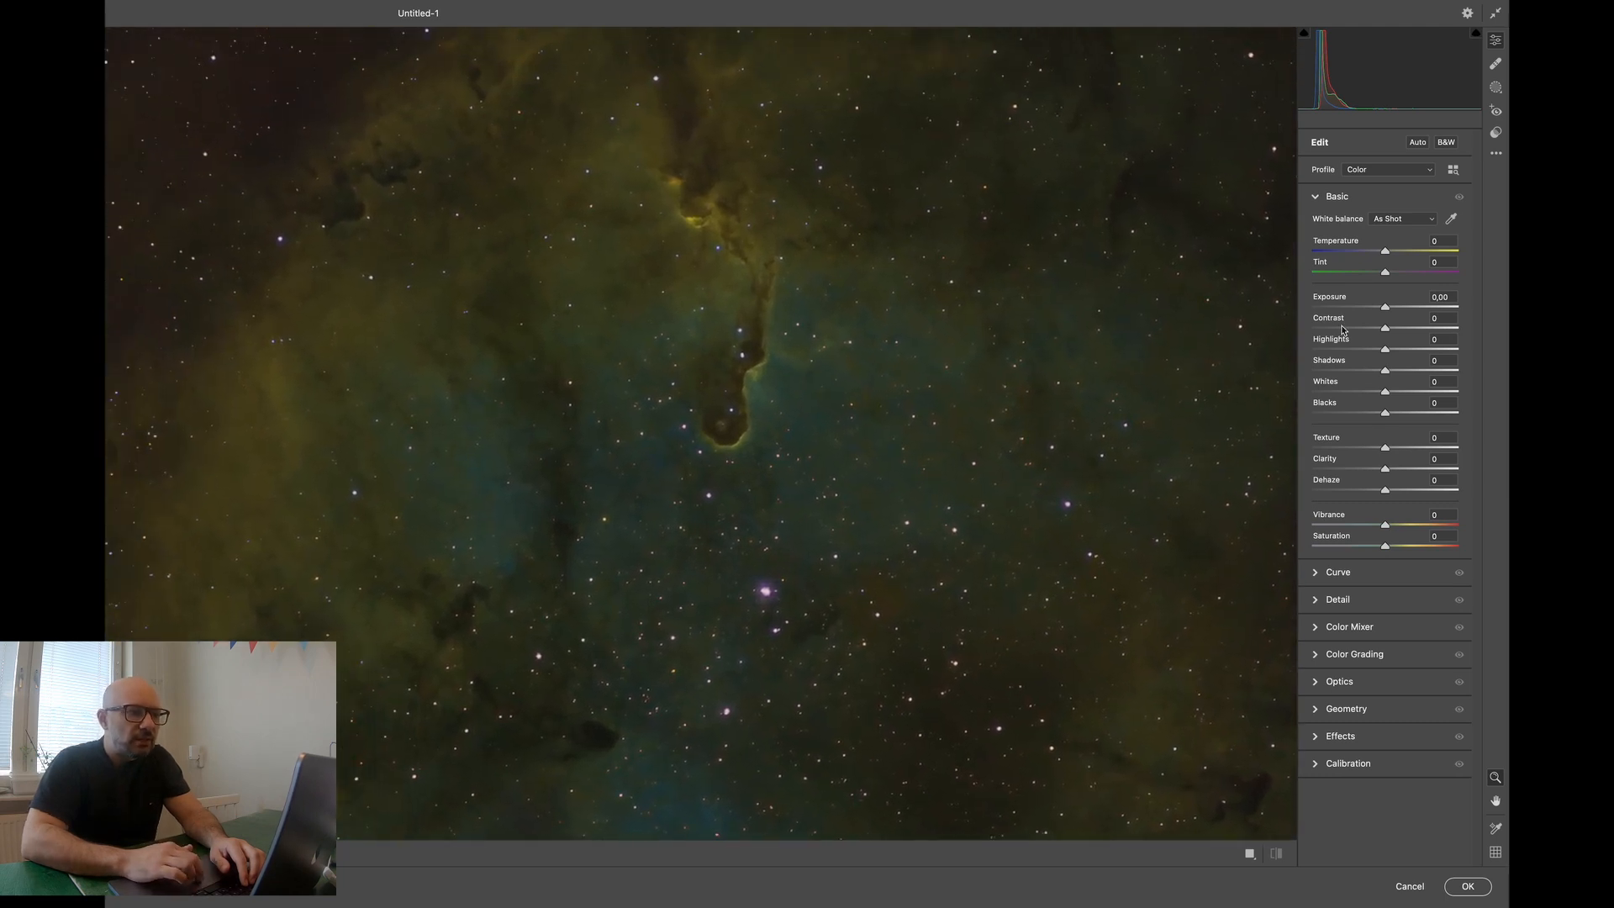
pyautogui.keyDown('alt'); pyautogui.click(1180, 332); pyautogui.keyUp('alt')
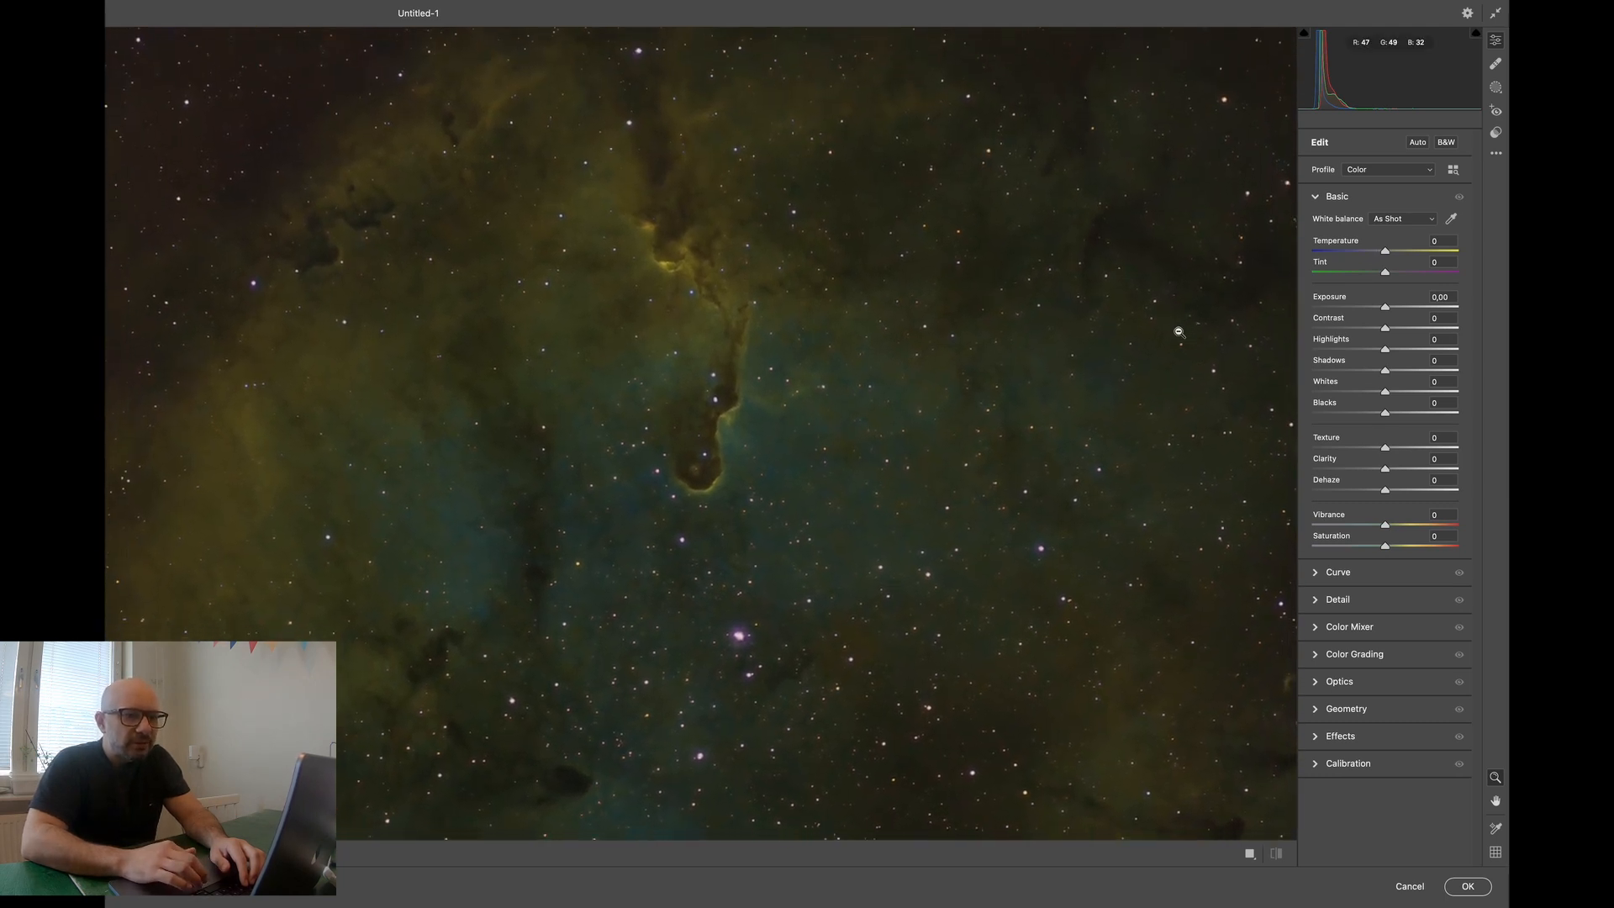
pyautogui.keyDown('alt'); pyautogui.click(1179, 332); pyautogui.keyUp('alt')
pyautogui.moveTo(1383, 250); pyautogui.dragTo(1376, 256)
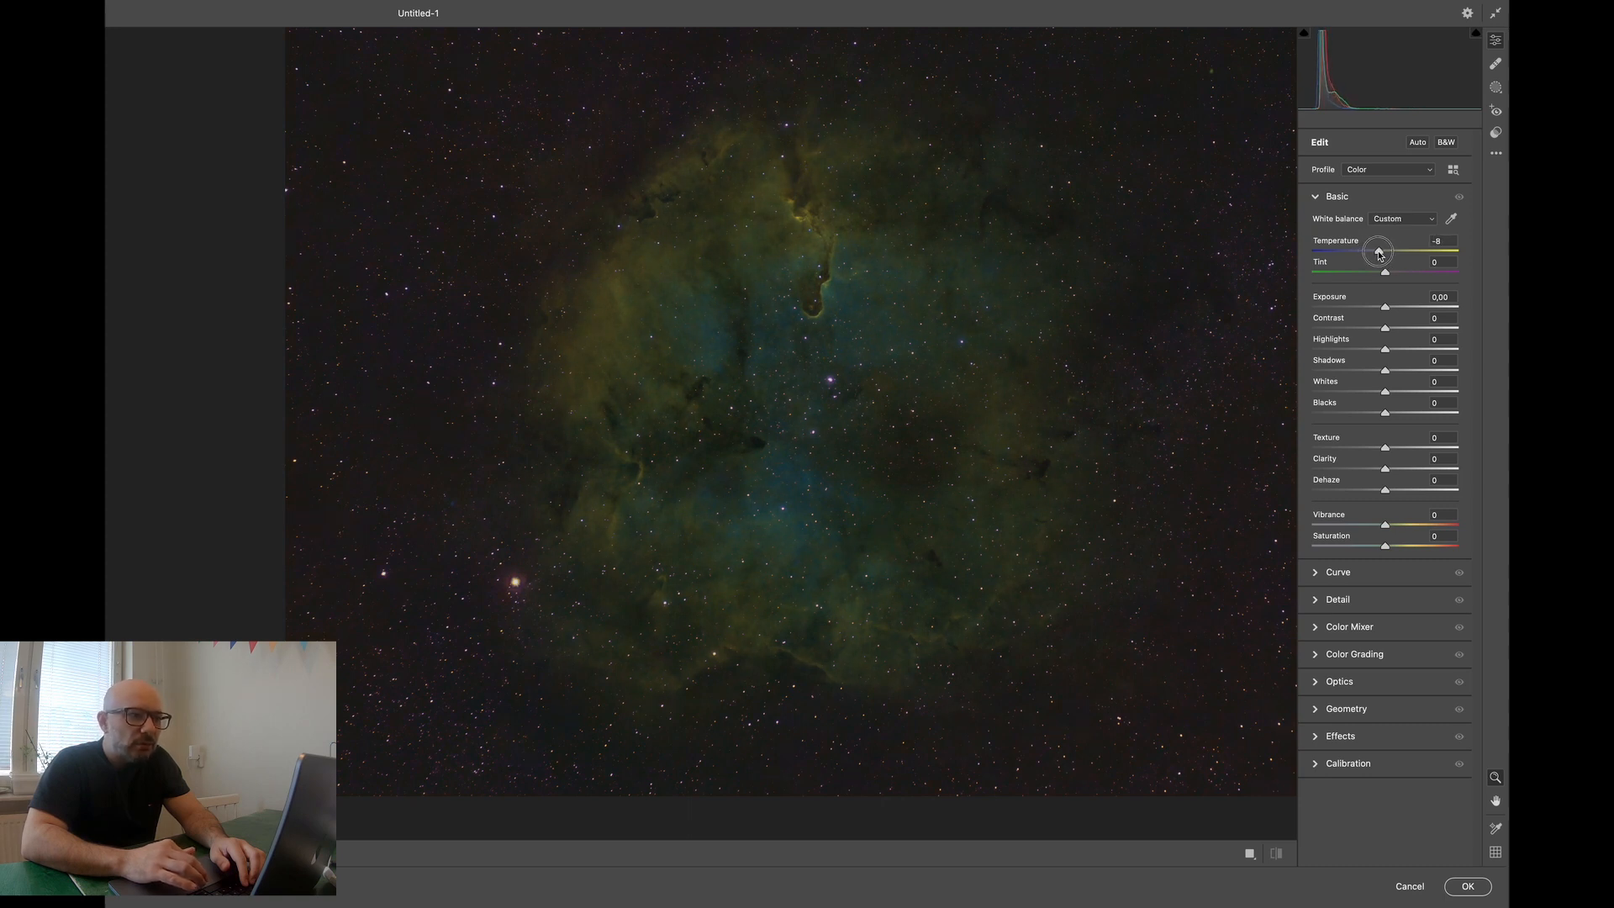
pyautogui.moveTo(1379, 255); pyautogui.dragTo(1383, 254)
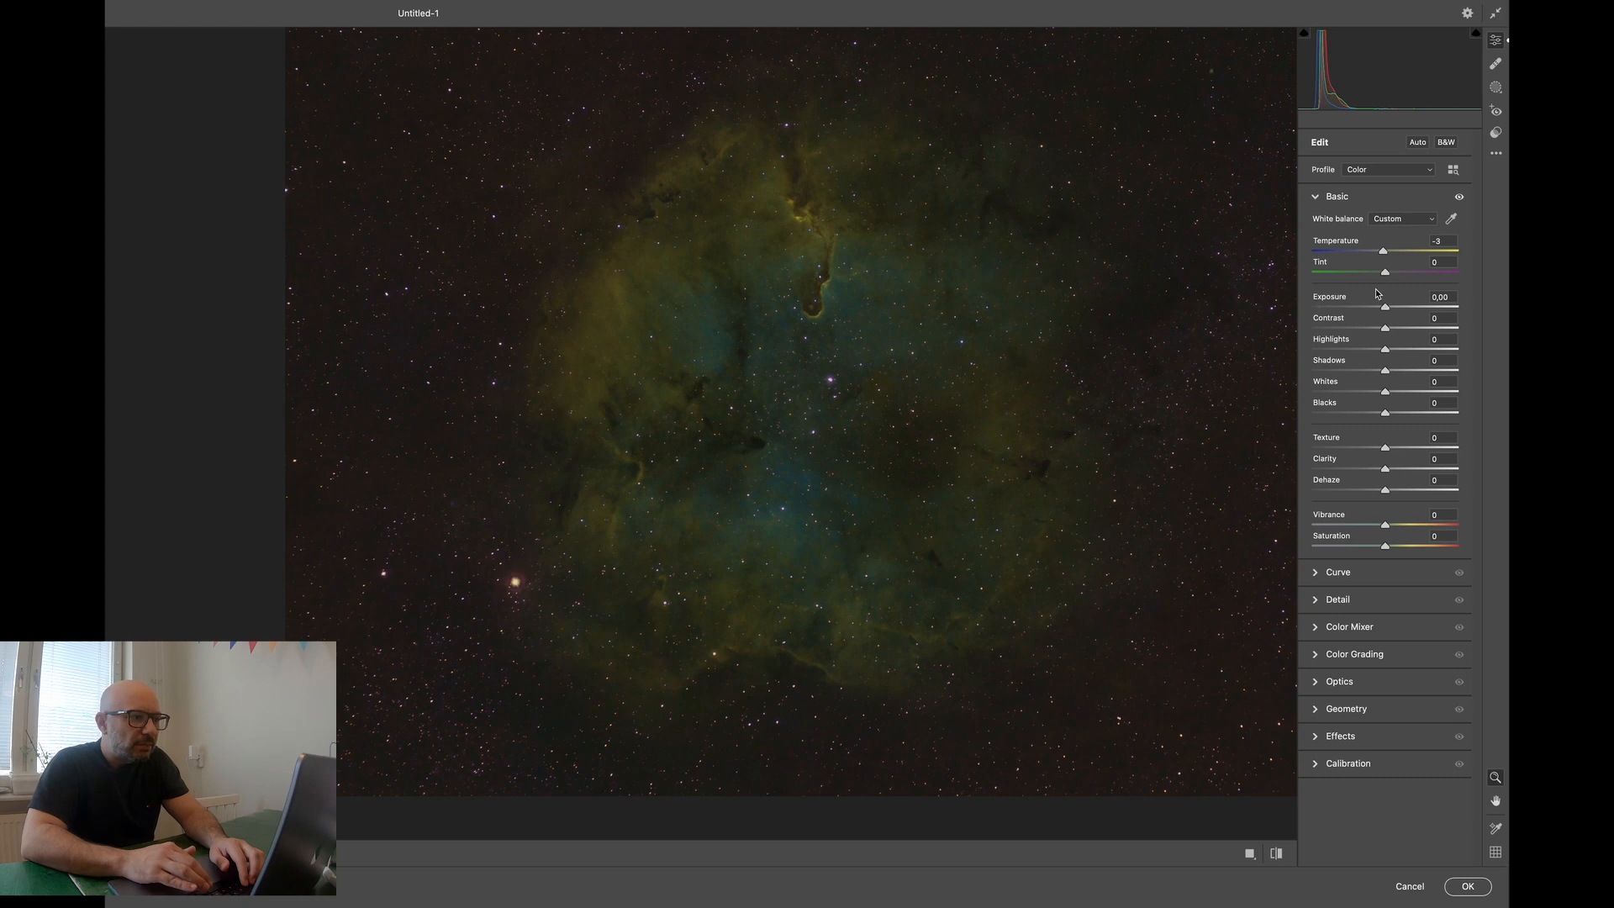
# - Try a shift of the Tint towards magenta, reset it to 0, and raise the Contrast to about +10
pyautogui.moveTo(1387, 275)
pyautogui.mouseDown()
pyautogui.moveTo(1372, 275)
pyautogui.moveTo(1401, 274)
pyautogui.mouseUp()
pyautogui.doubleClick(1408, 270)
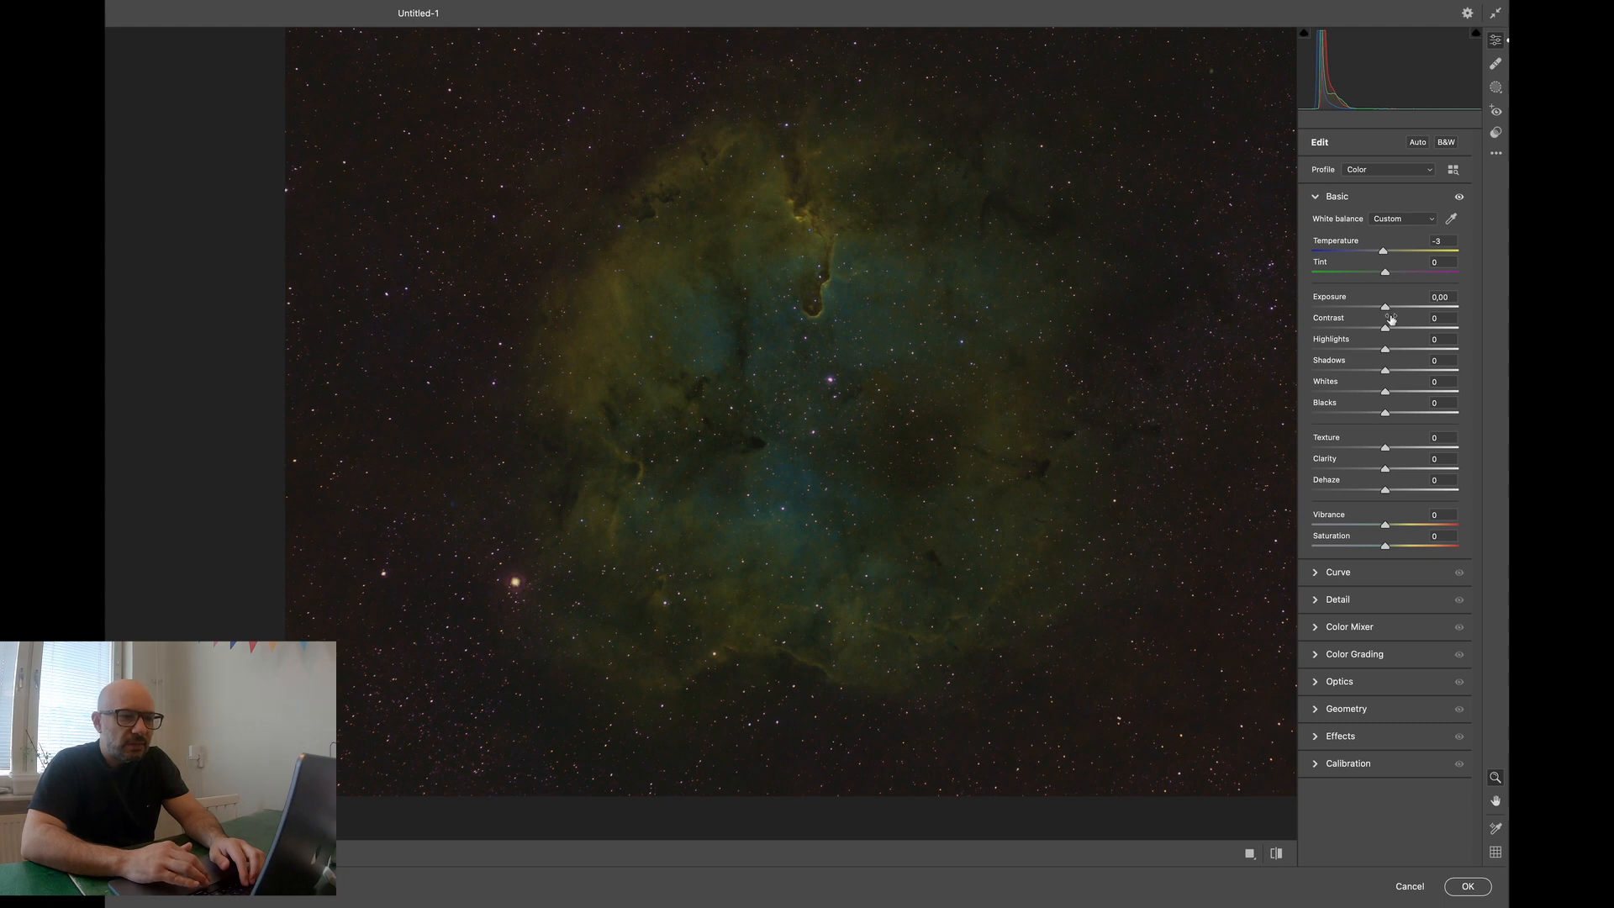
pyautogui.moveTo(1386, 330); pyautogui.dragTo(1392, 330)
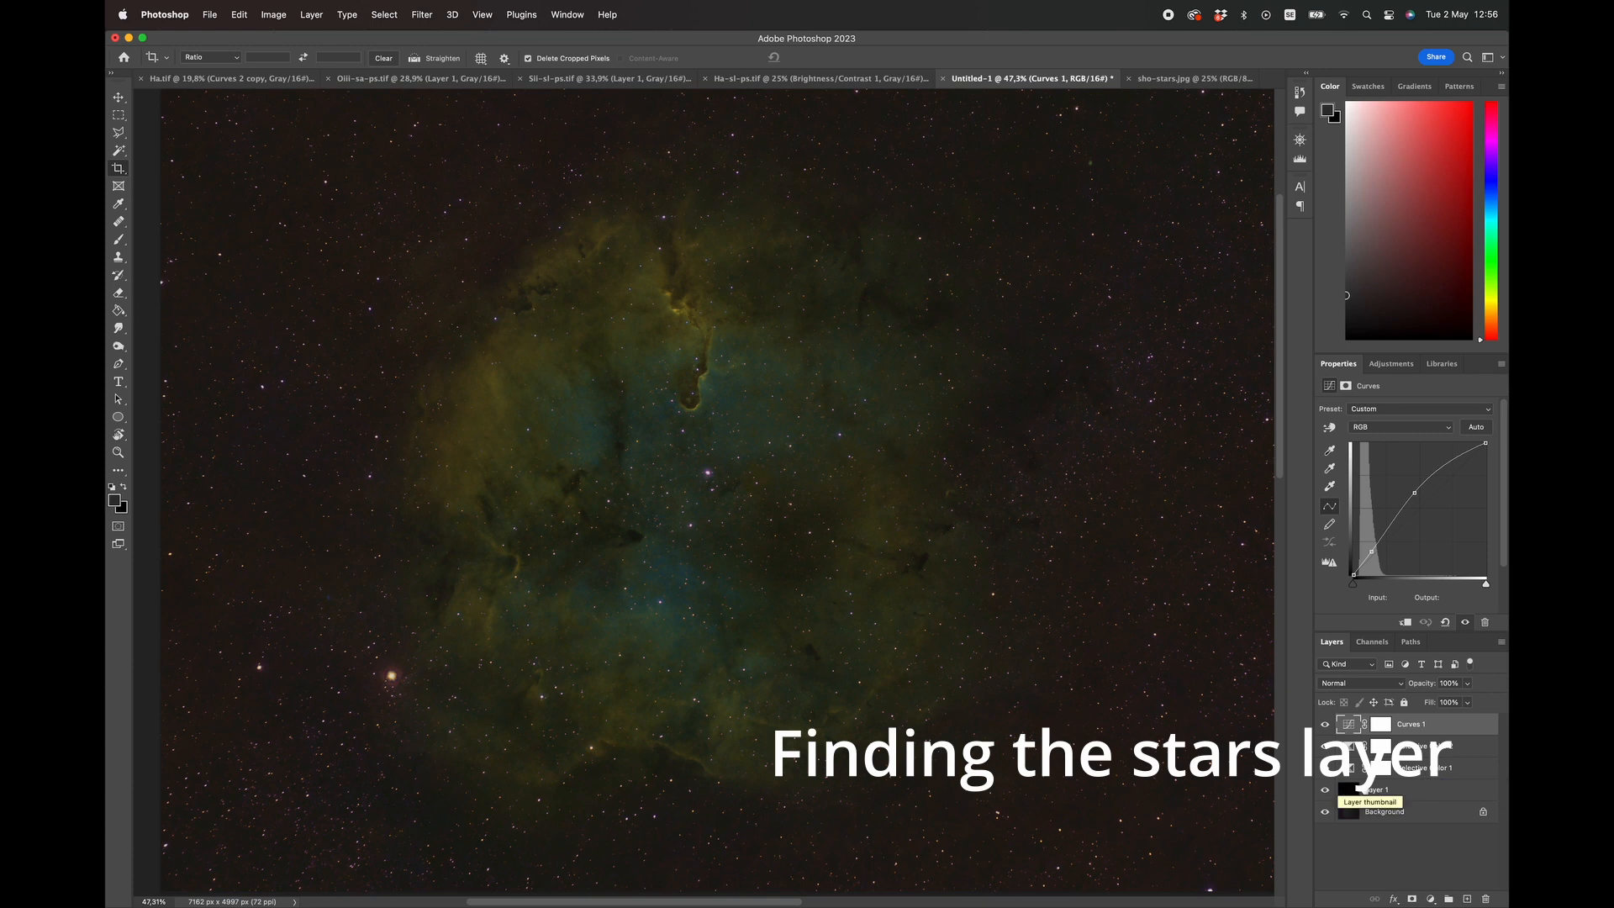
# - Hide the stars layer, move it above Curves 1, and stamp the visible starless layers into a new layer beneath it for Camera Raw
pyautogui.click(1324, 790)
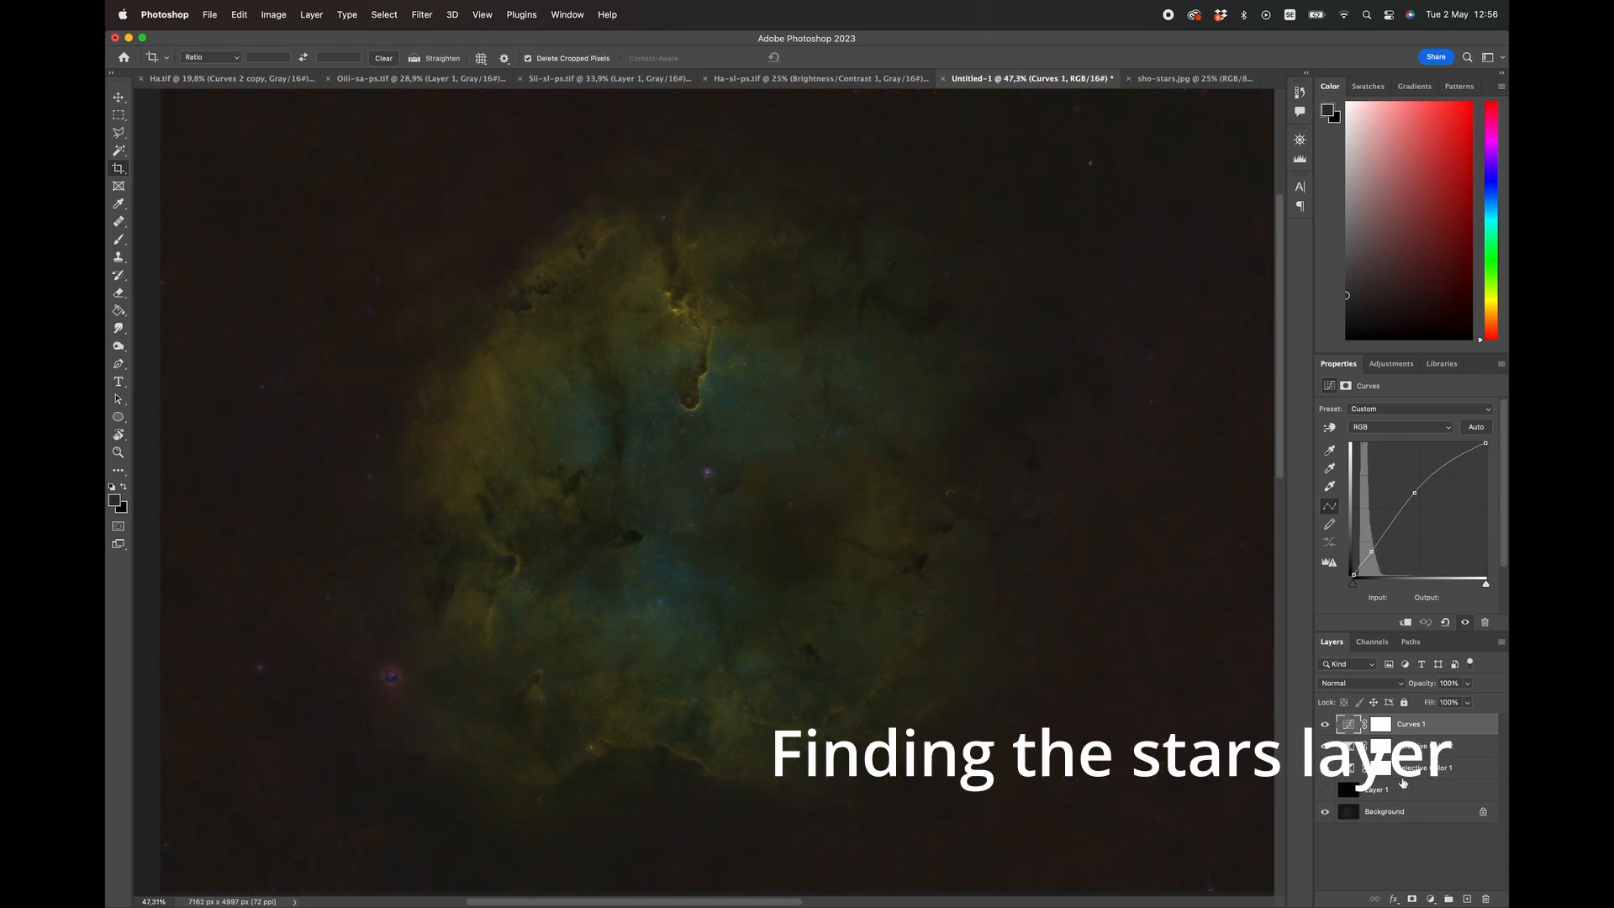
pyautogui.moveTo(1412, 796); pyautogui.dragTo(1412, 721)
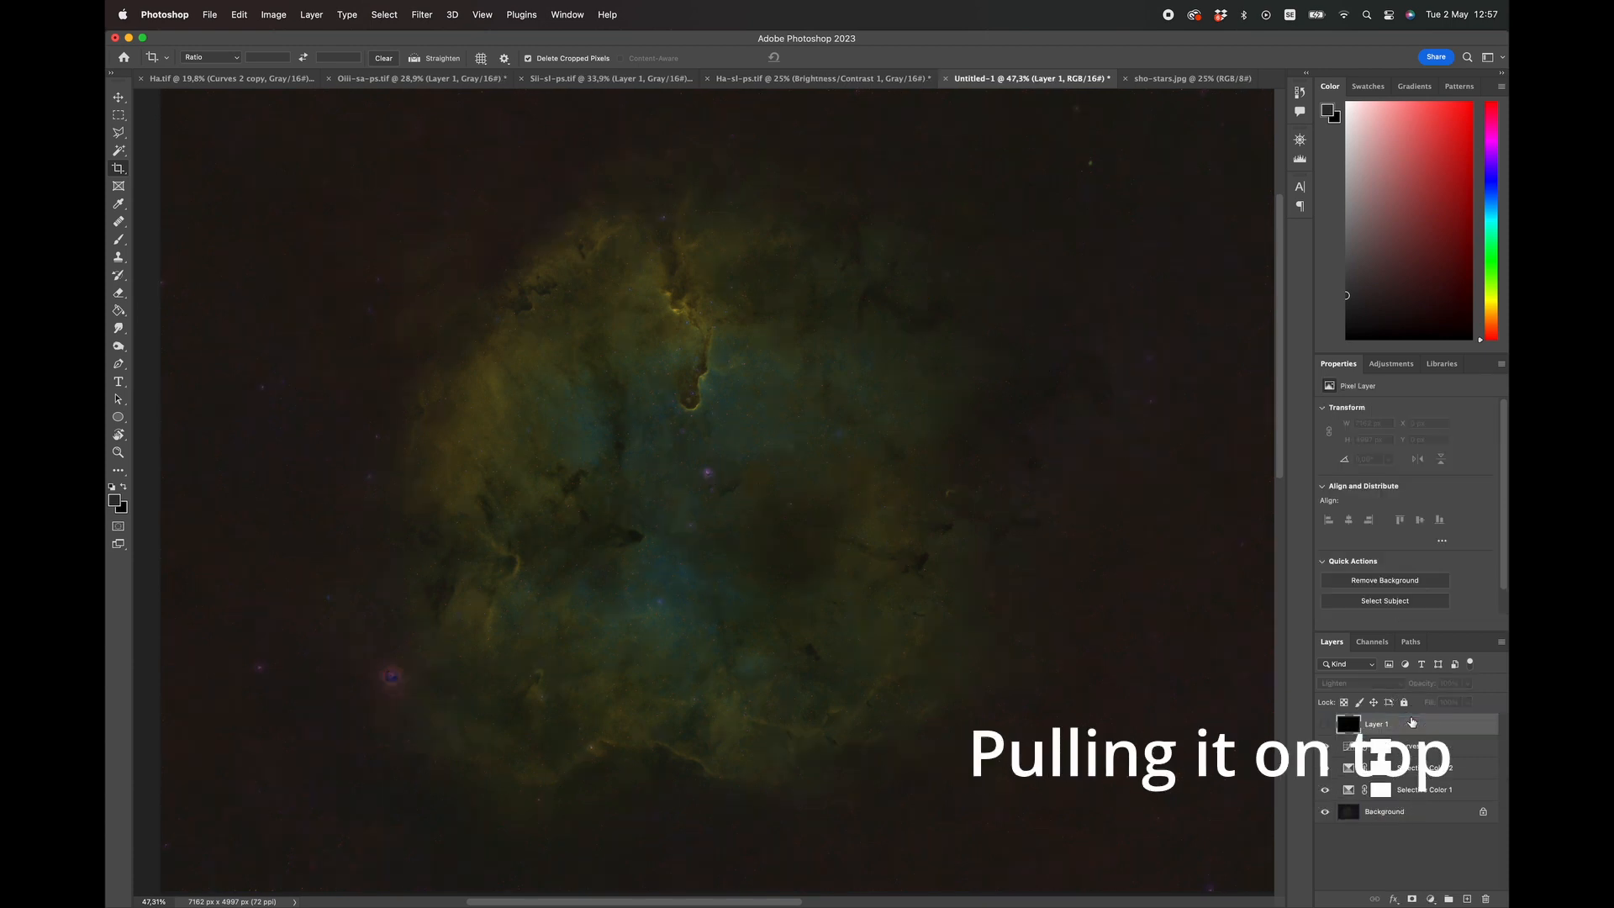
pyautogui.click(1380, 746)
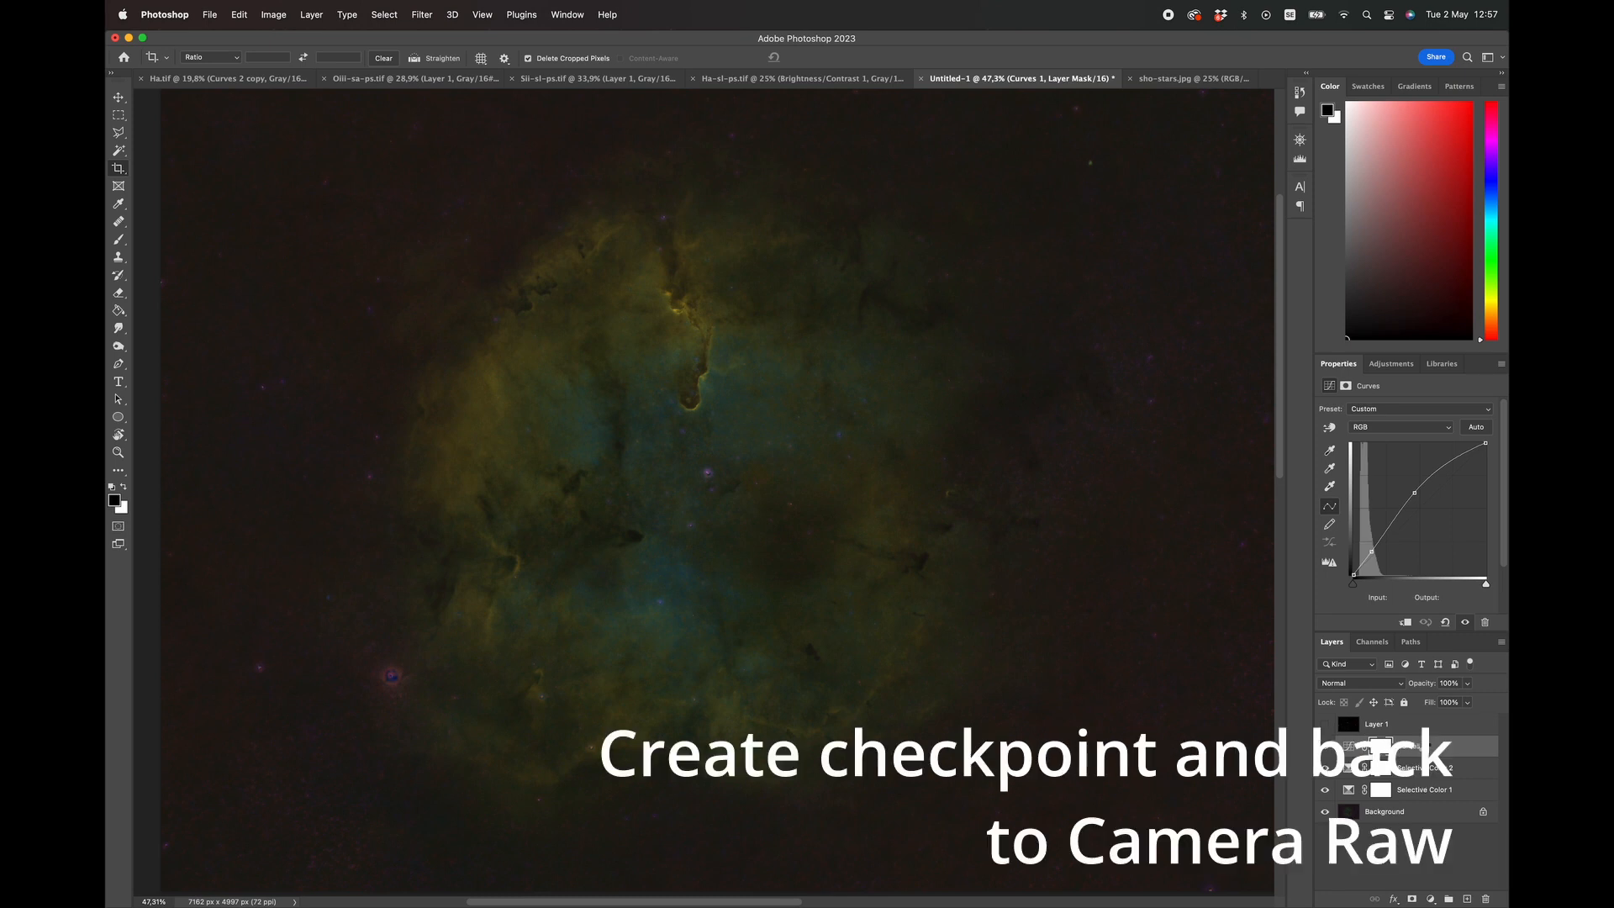
pyautogui.press('super+alt+shift+e')
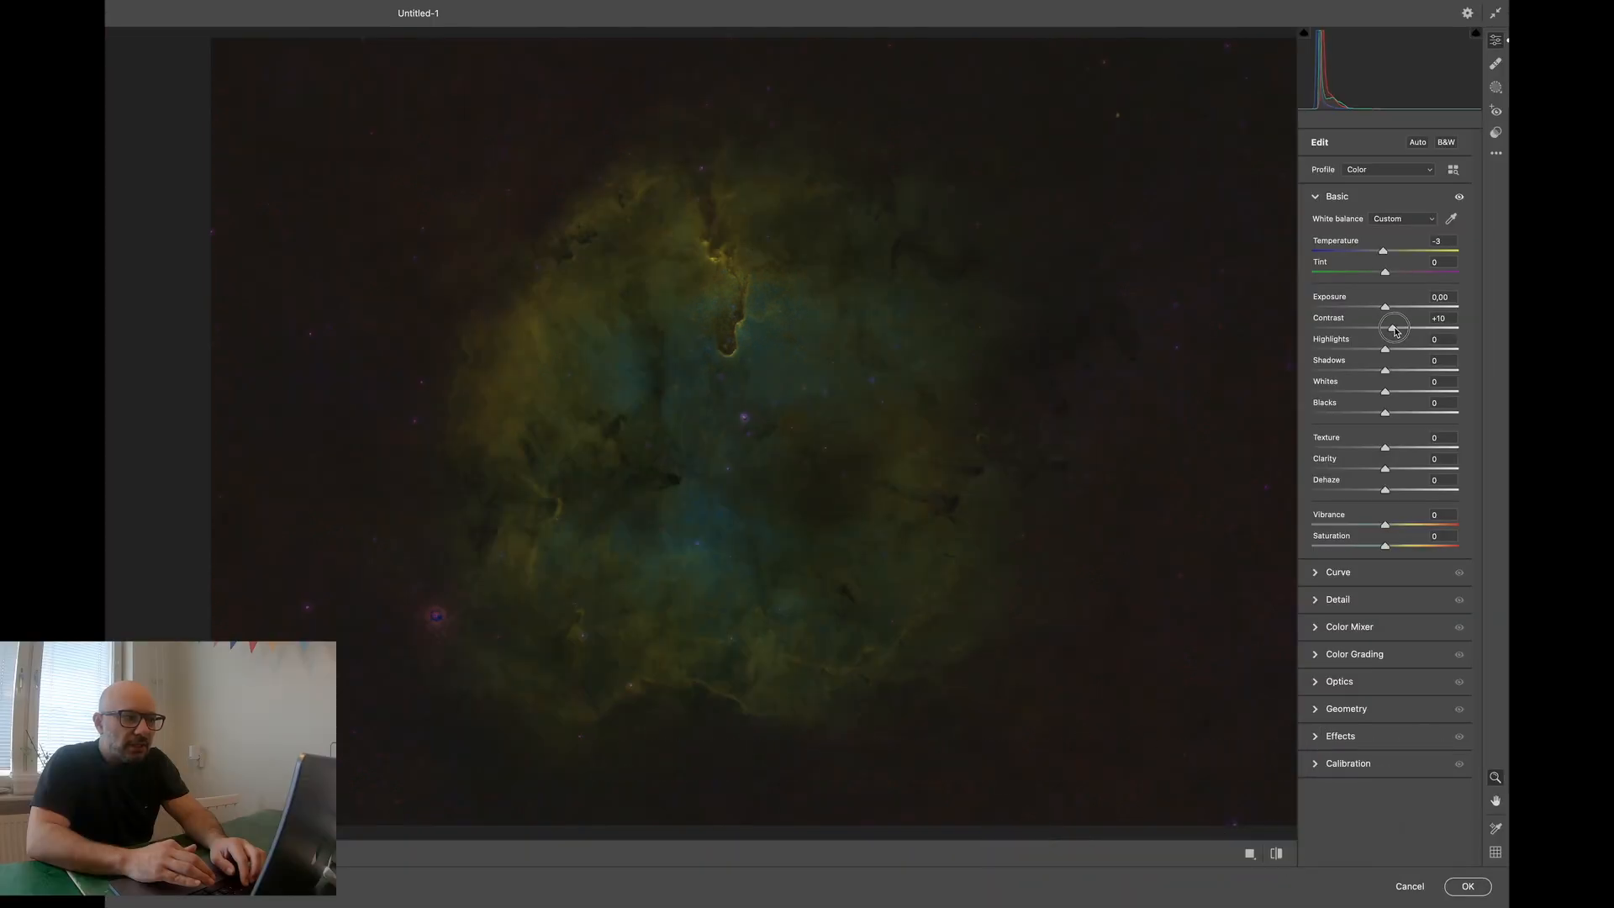
# - Set Highlights to +12, Shadows to -19, Whites to +17, Blacks to -6 and Dehaze to +4 for the starless nebula
pyautogui.moveTo(1386, 371)
pyautogui.mouseDown()
pyautogui.moveTo(1372, 376)
pyautogui.moveTo(1386, 352)
pyautogui.moveTo(1419, 352)
pyautogui.moveTo(1396, 352)
pyautogui.mouseUp()
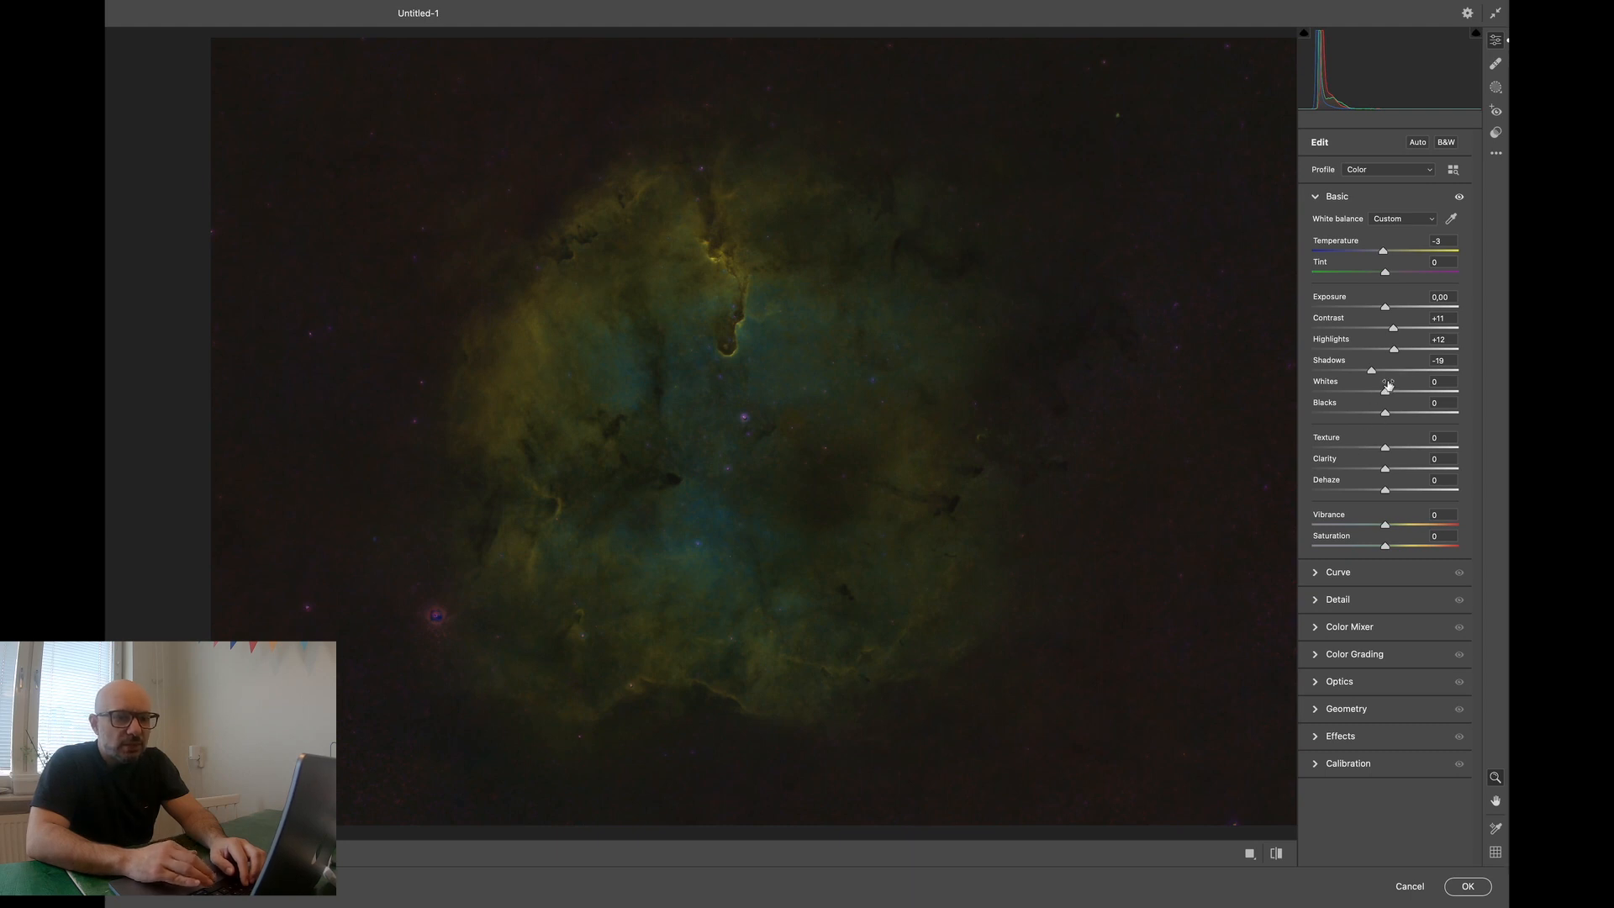
pyautogui.moveTo(1385, 393)
pyautogui.mouseDown()
pyautogui.moveTo(1405, 393)
pyautogui.moveTo(1380, 414)
pyautogui.mouseUp()
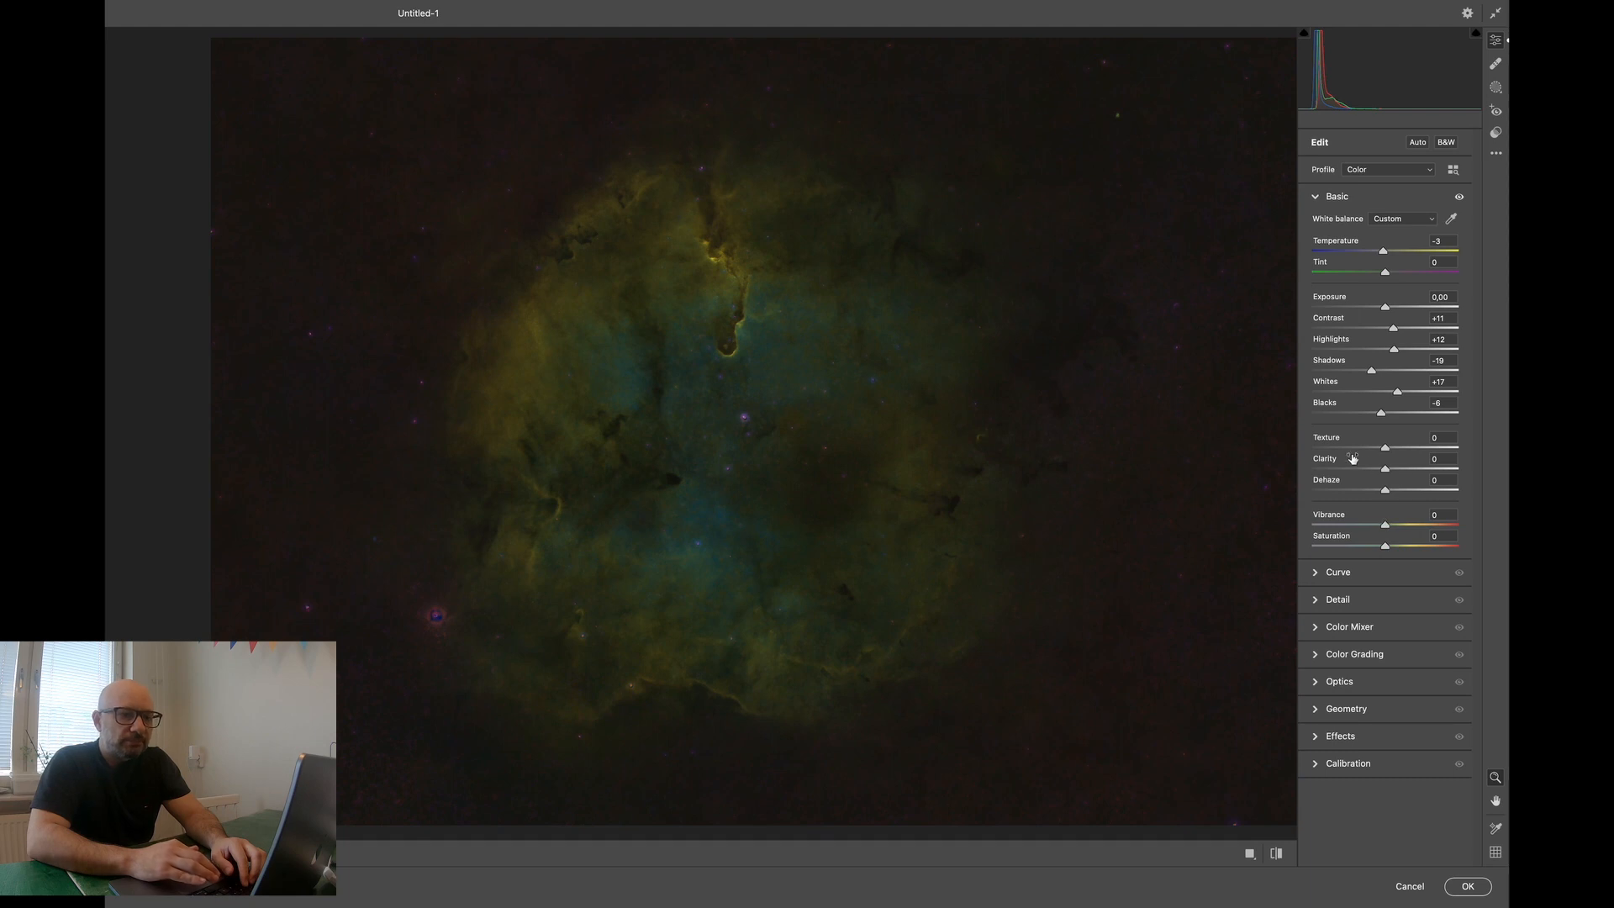
pyautogui.moveTo(1388, 494)
pyautogui.mouseDown()
pyautogui.moveTo(1448, 489)
pyautogui.moveTo(1391, 496)
pyautogui.mouseUp()
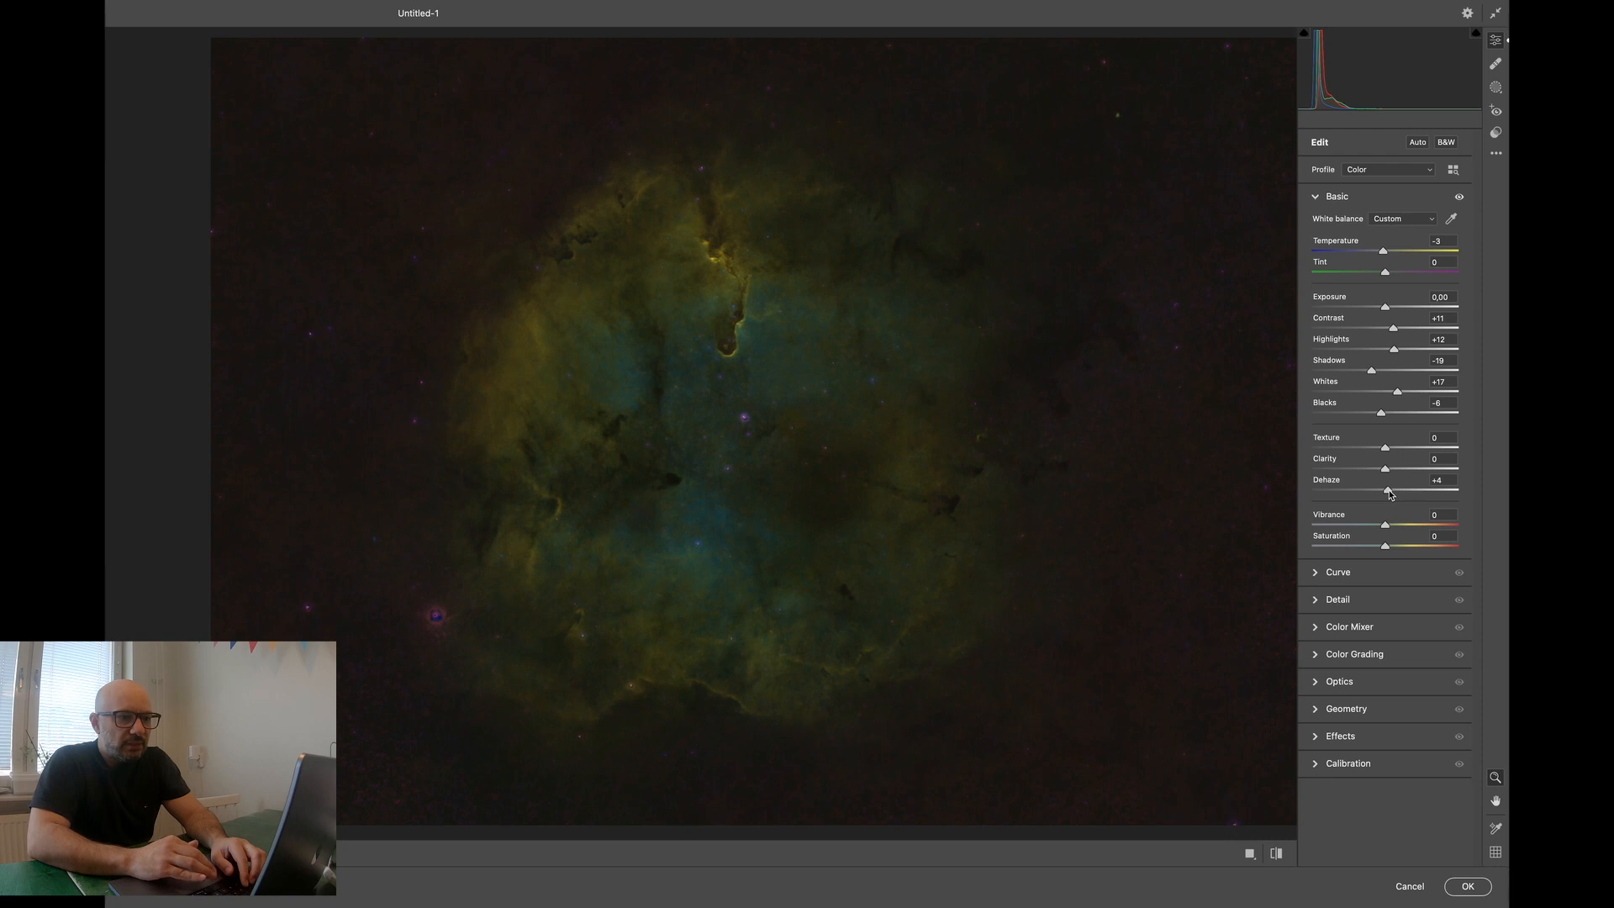
# - Try raising the Vibrance of the starless nebula
pyautogui.scroll(1, 1215, 508)
pyautogui.hscroll(-1, 1215, 508)
pyautogui.scroll(-3, 1215, 507)
pyautogui.hscroll(3, 1216, 508)
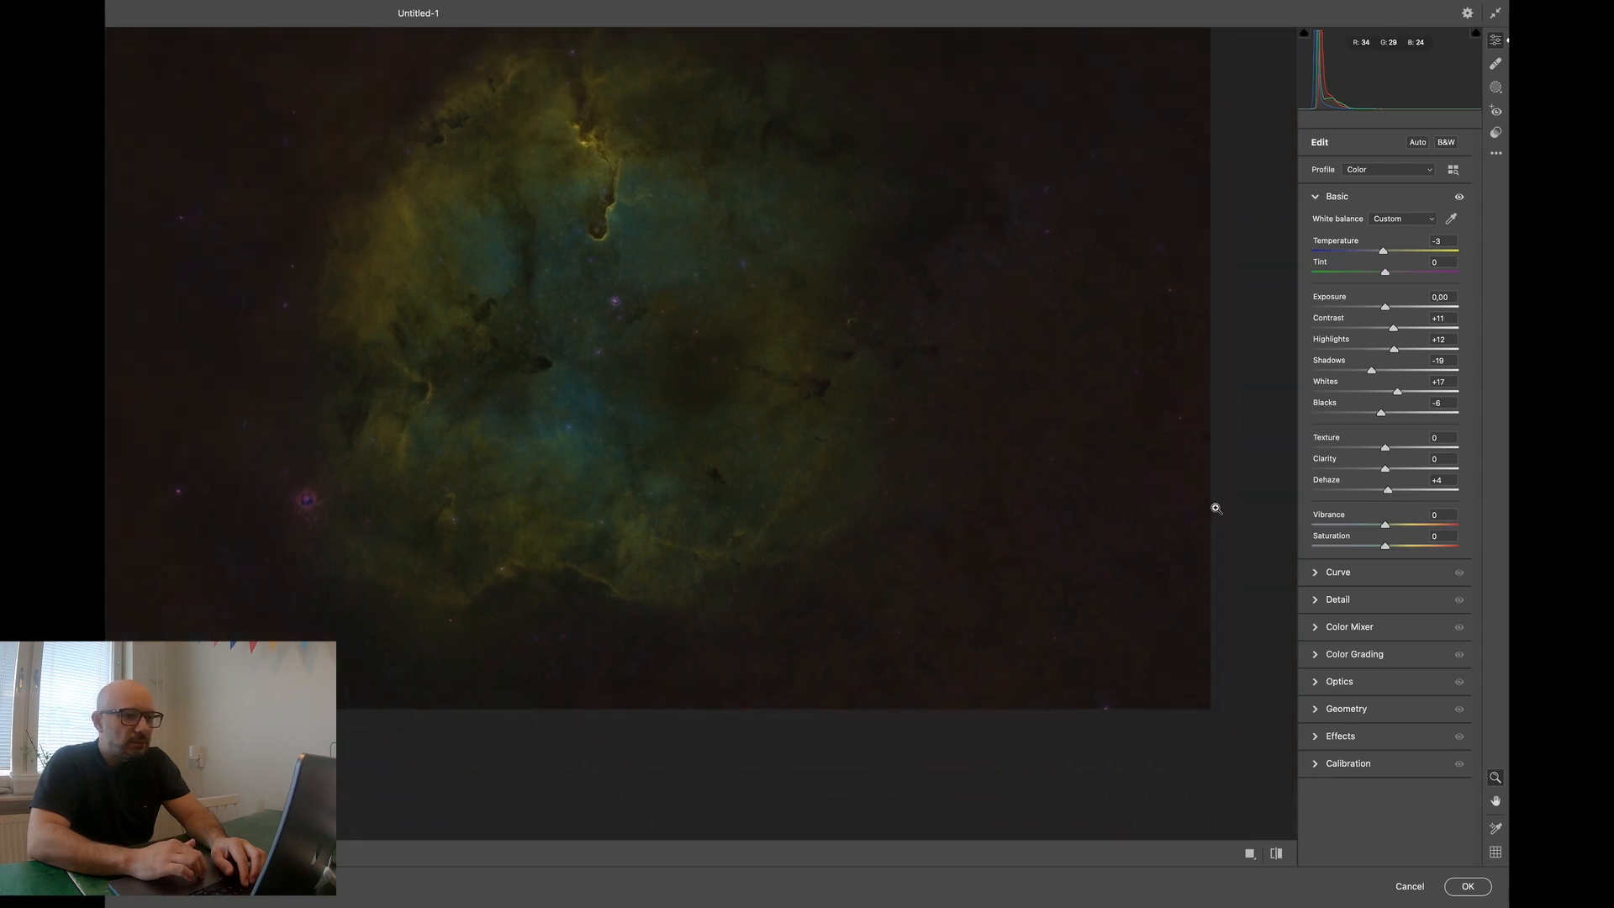
pyautogui.scroll(2, 1216, 507)
pyautogui.hscroll(-2, 1216, 508)
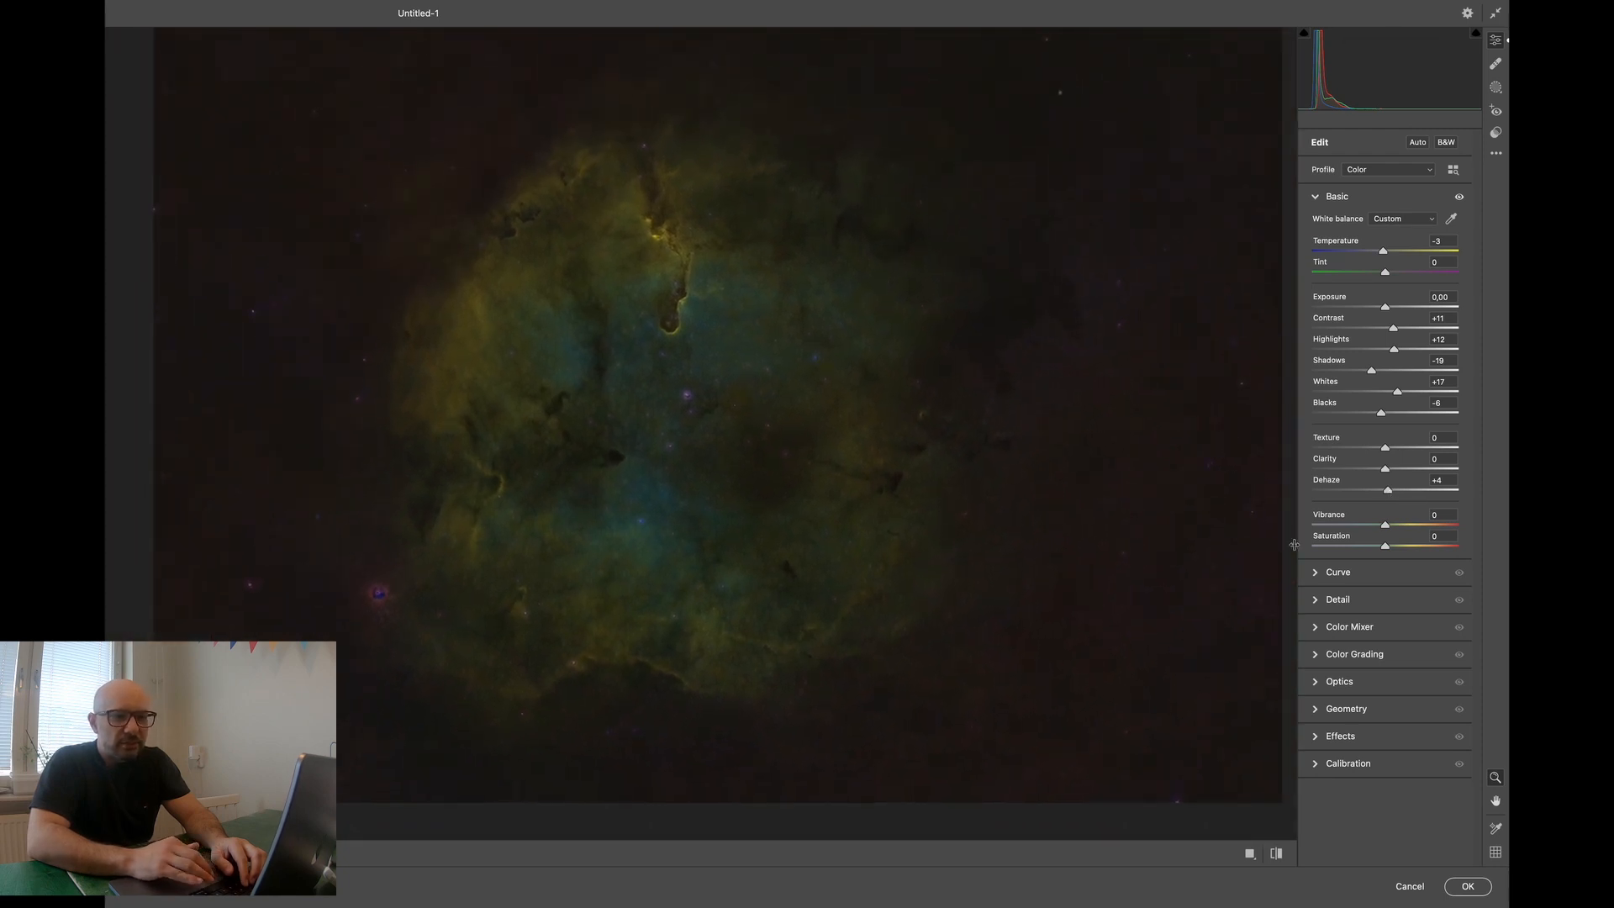
pyautogui.moveTo(1388, 527)
pyautogui.mouseDown()
pyautogui.moveTo(1441, 527)
pyautogui.moveTo(1371, 527)
pyautogui.moveTo(1408, 528)
pyautogui.mouseUp()
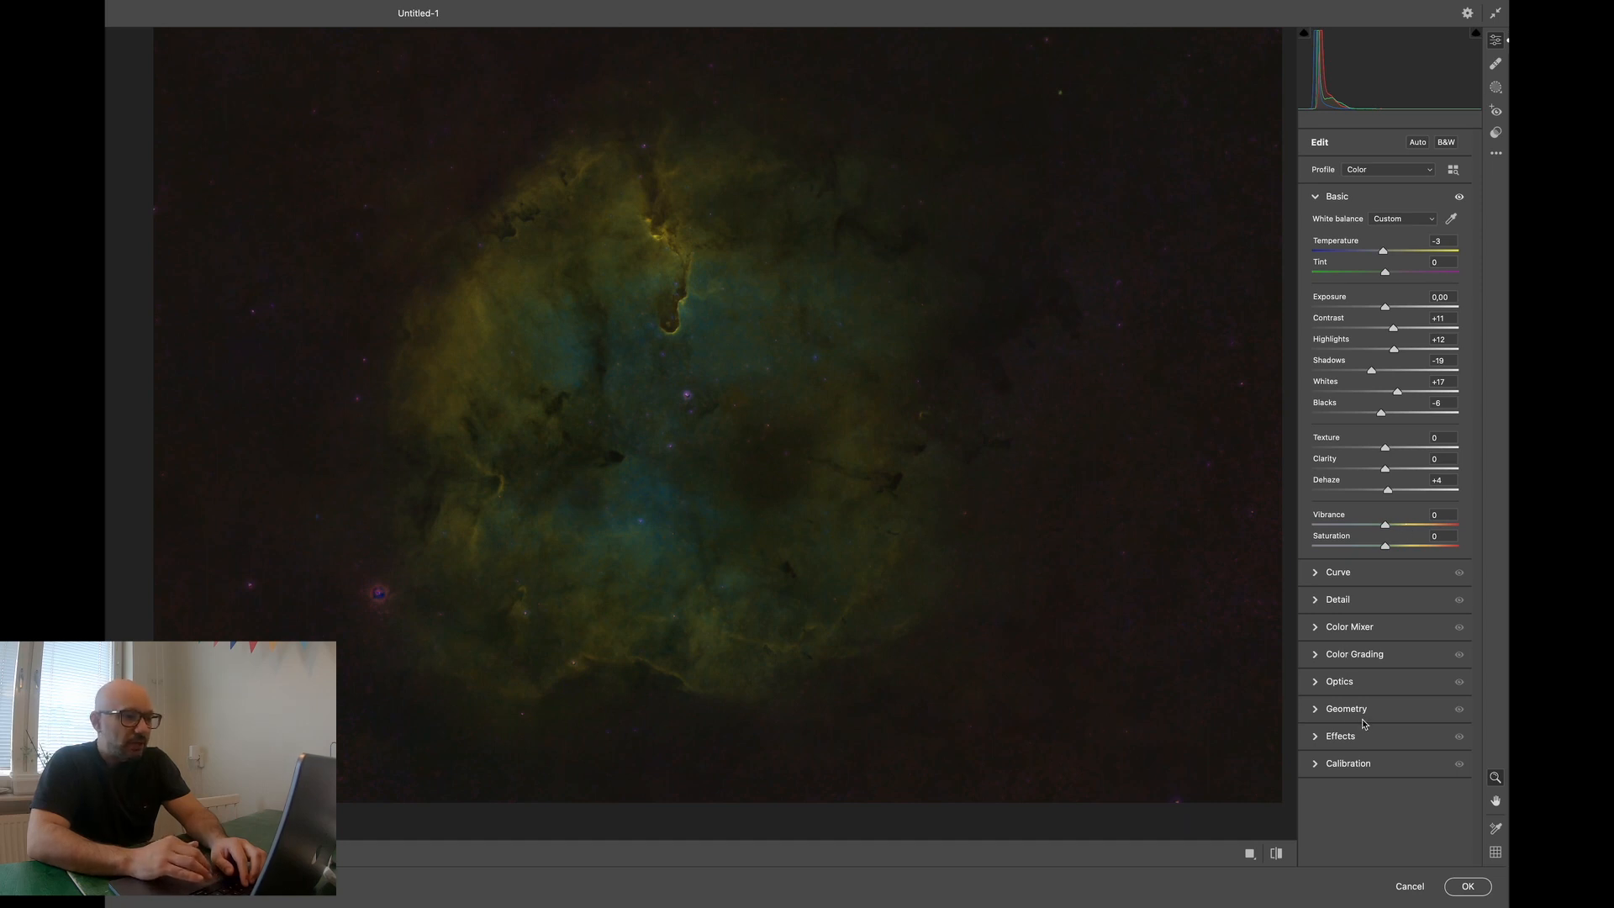
# - Tint the shadows slightly with Color Grading, trying green at hue 85, saturation 6 and magenta at hue 303, saturation 2
pyautogui.click(1315, 655)
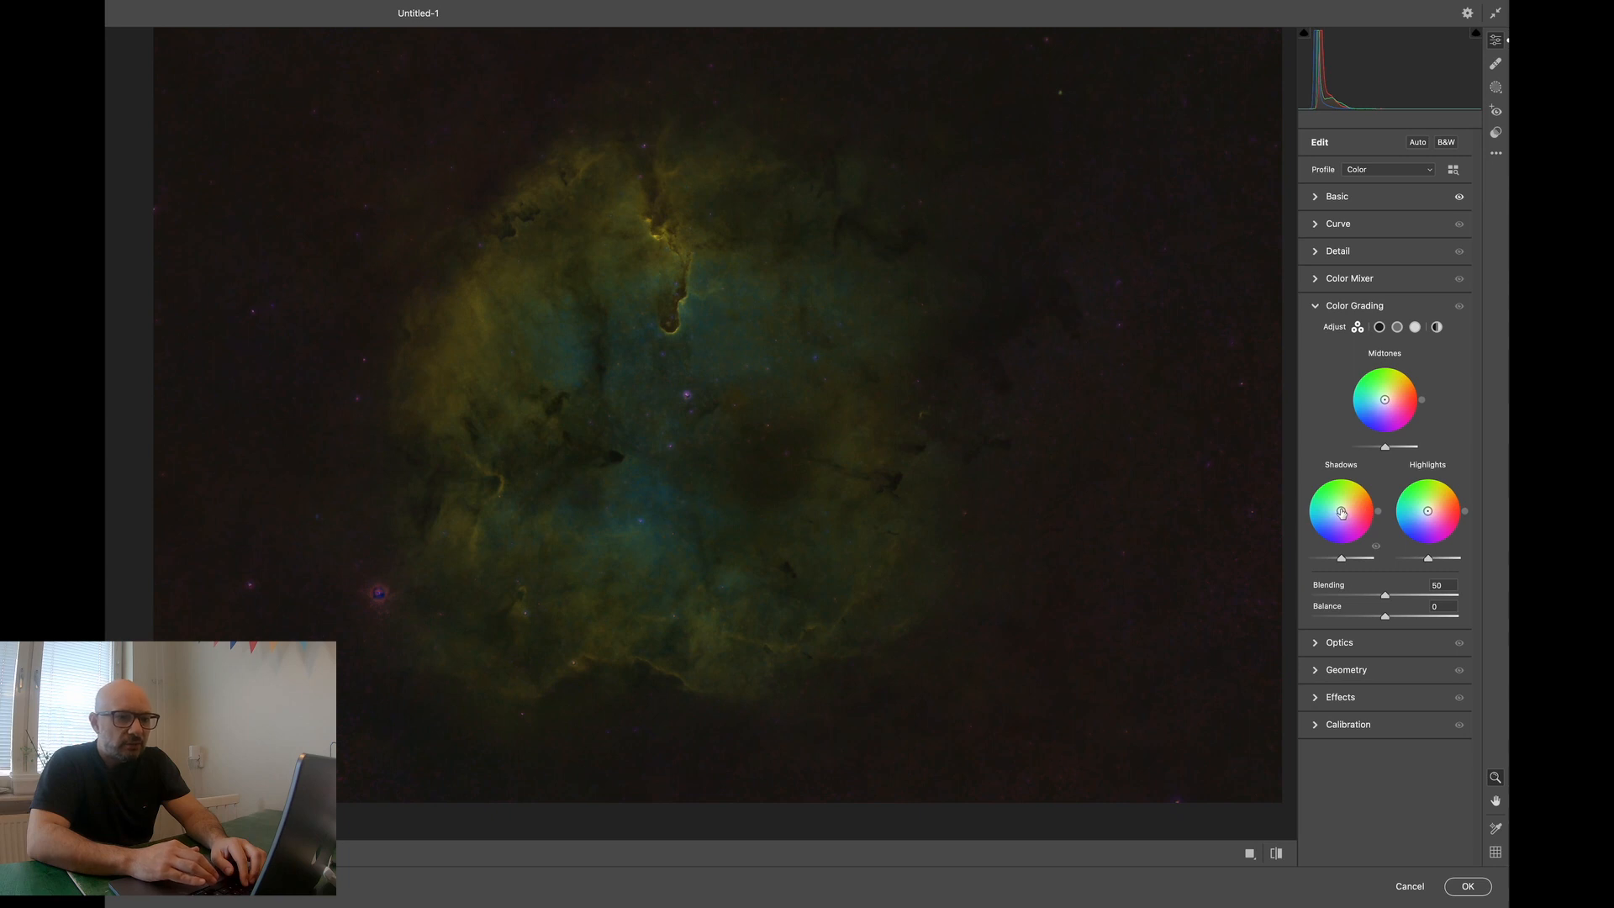
pyautogui.moveTo(1340, 511); pyautogui.dragTo(1340, 510)
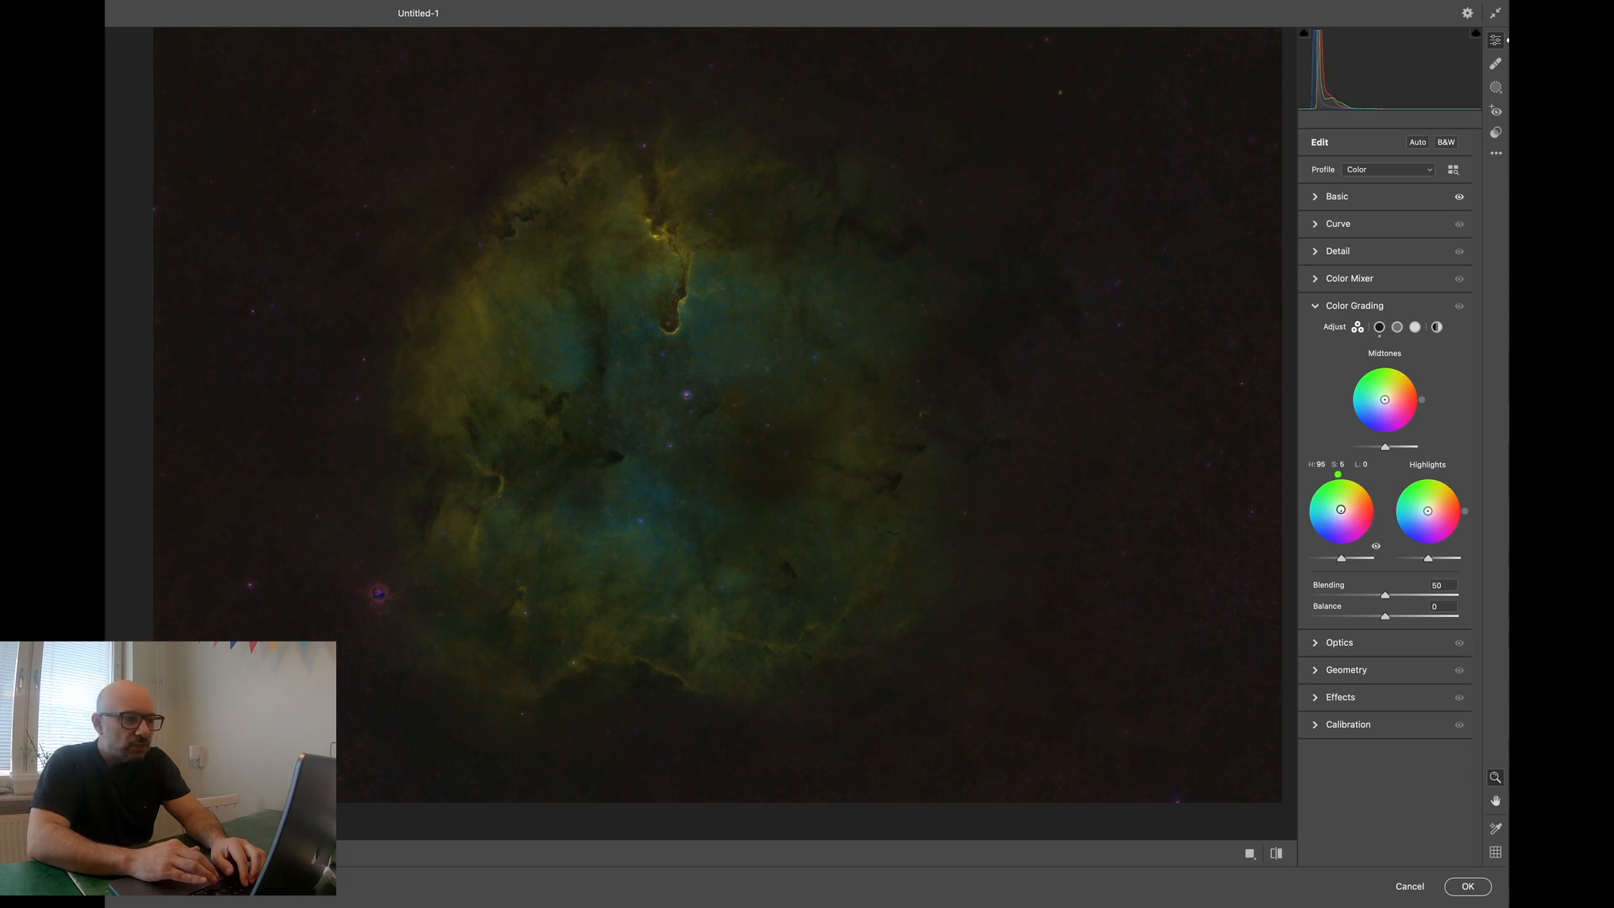
pyautogui.moveTo(1341, 510); pyautogui.dragTo(1342, 510)
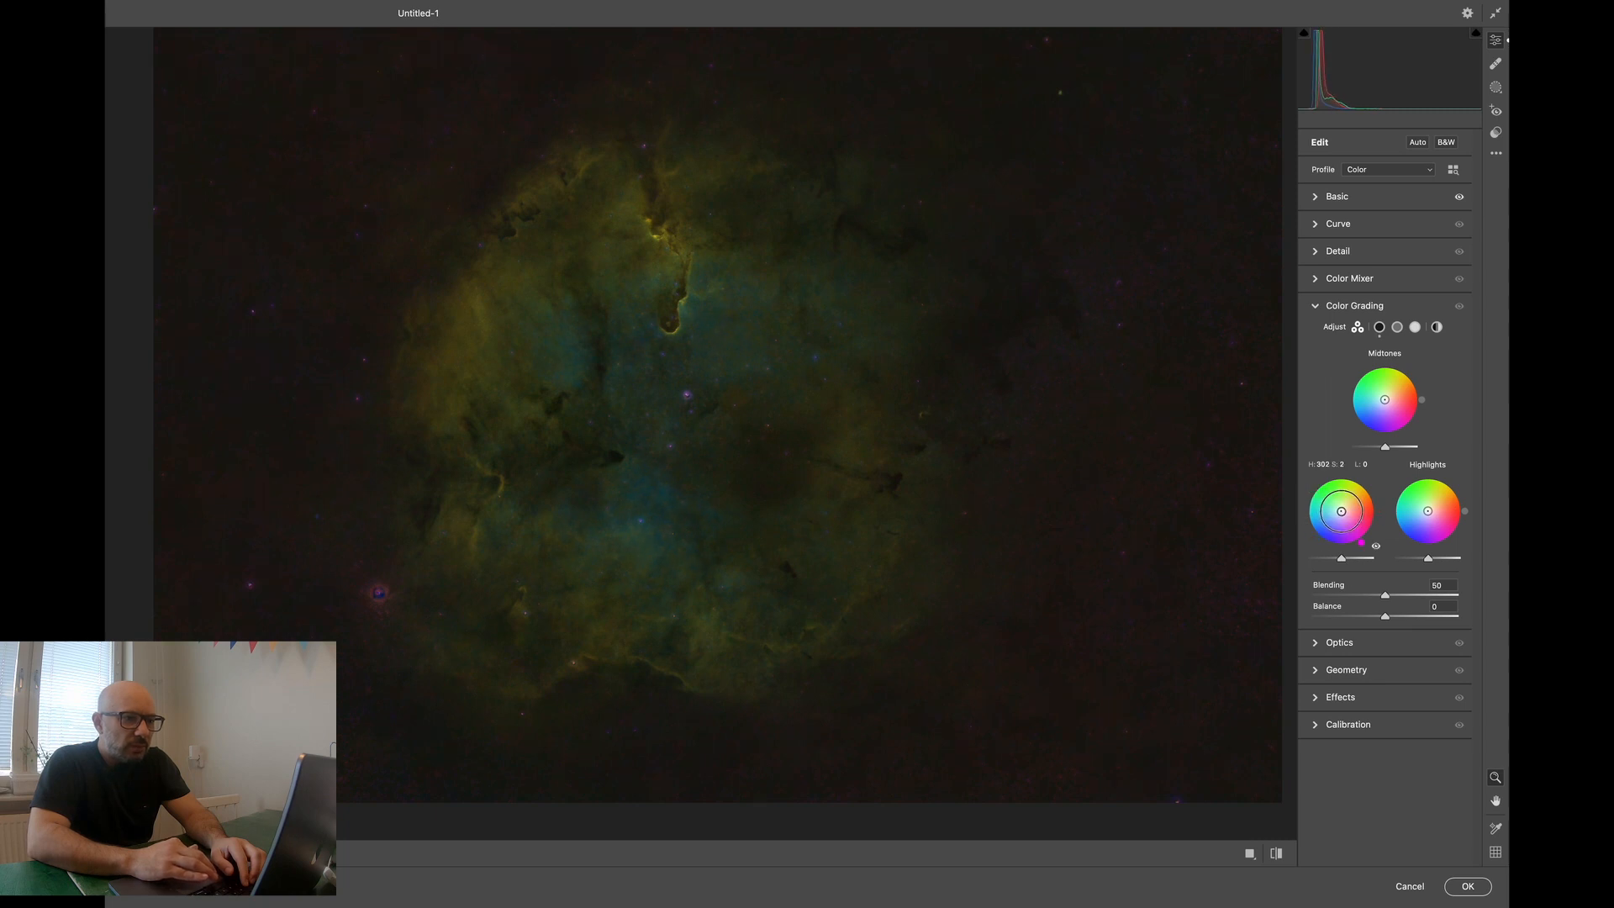
pyautogui.moveTo(1340, 512); pyautogui.dragTo(1341, 508)
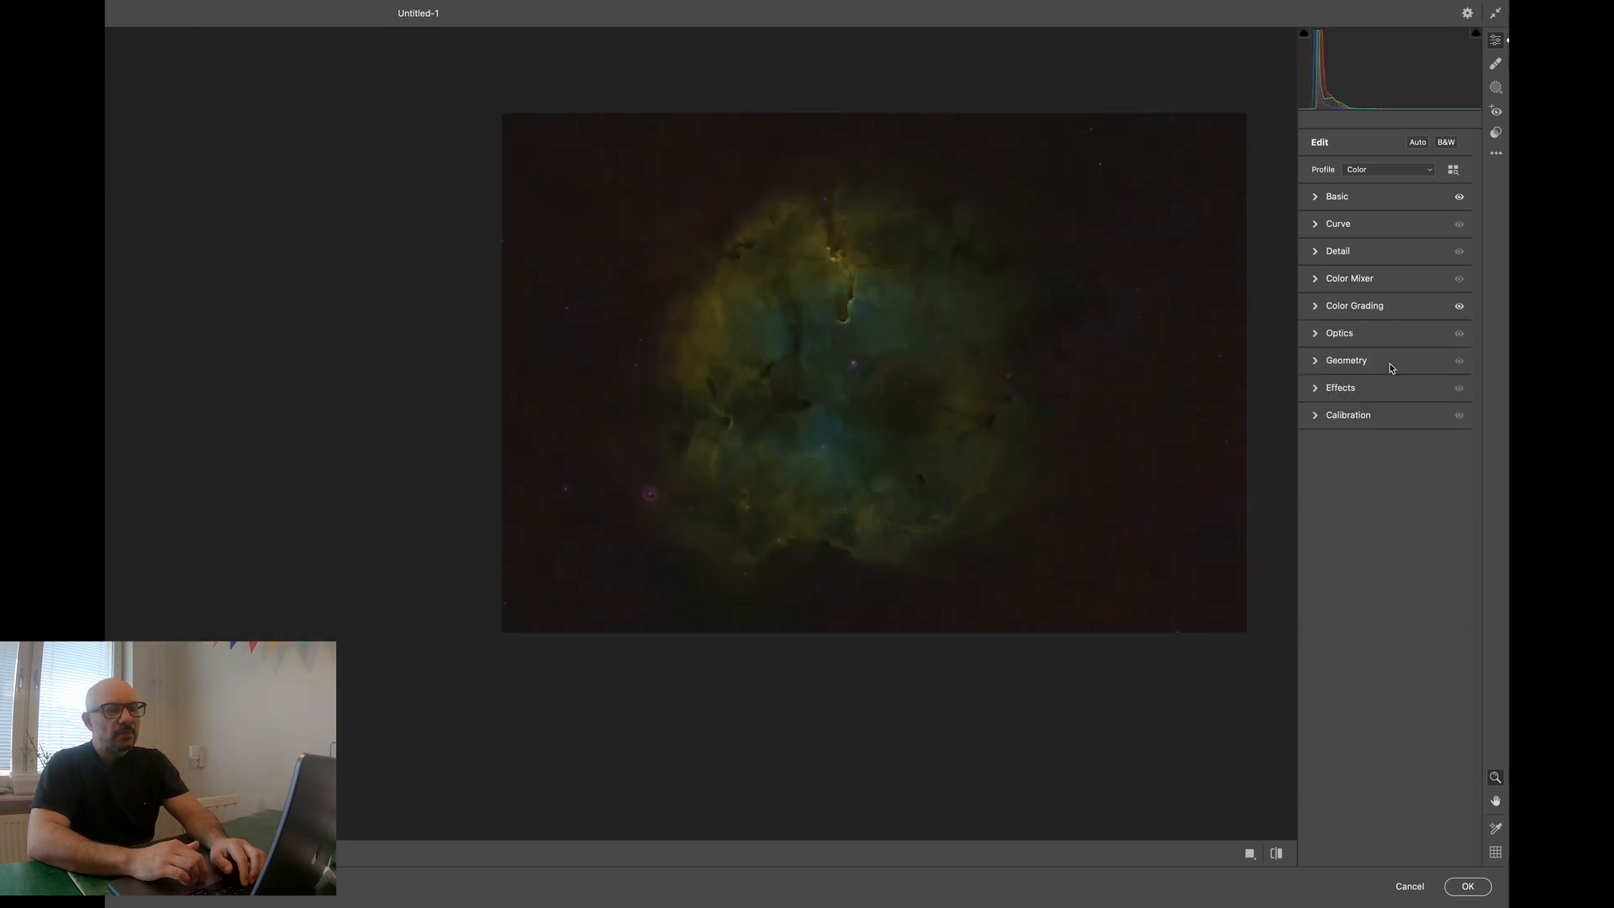
# - Check the graded nebula as a whole and apply the Camera Raw adjustments to the stamped starless layer
pyautogui.hscroll(2, 1095, 417)
pyautogui.scroll(1, 1095, 417)
pyautogui.click(883, 434)
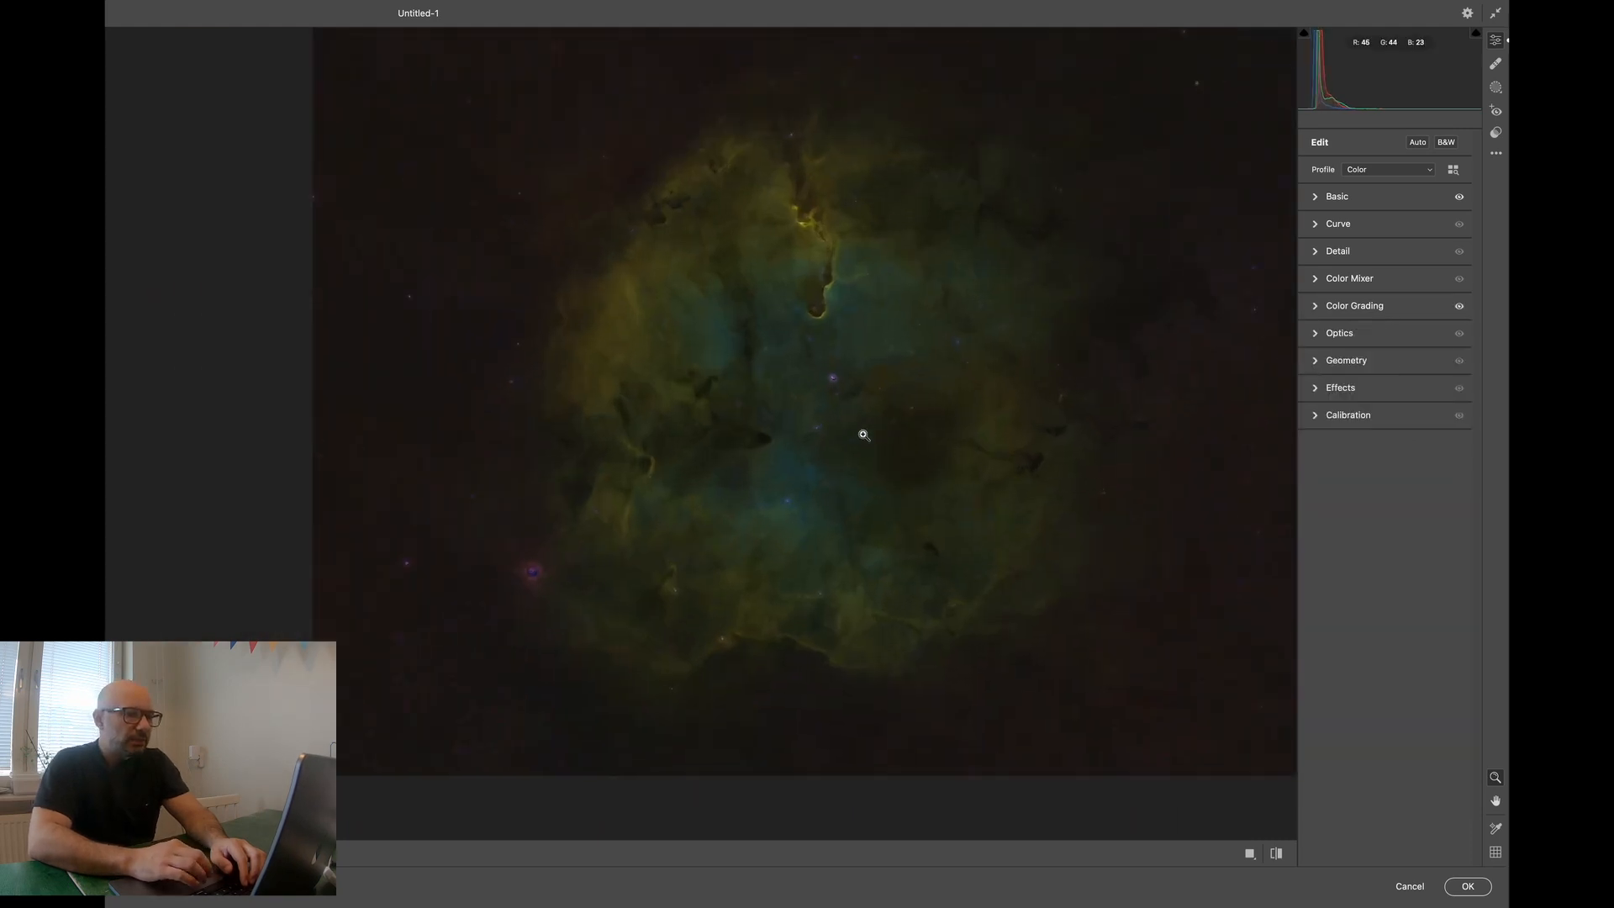
pyautogui.scroll(-3, 863, 434)
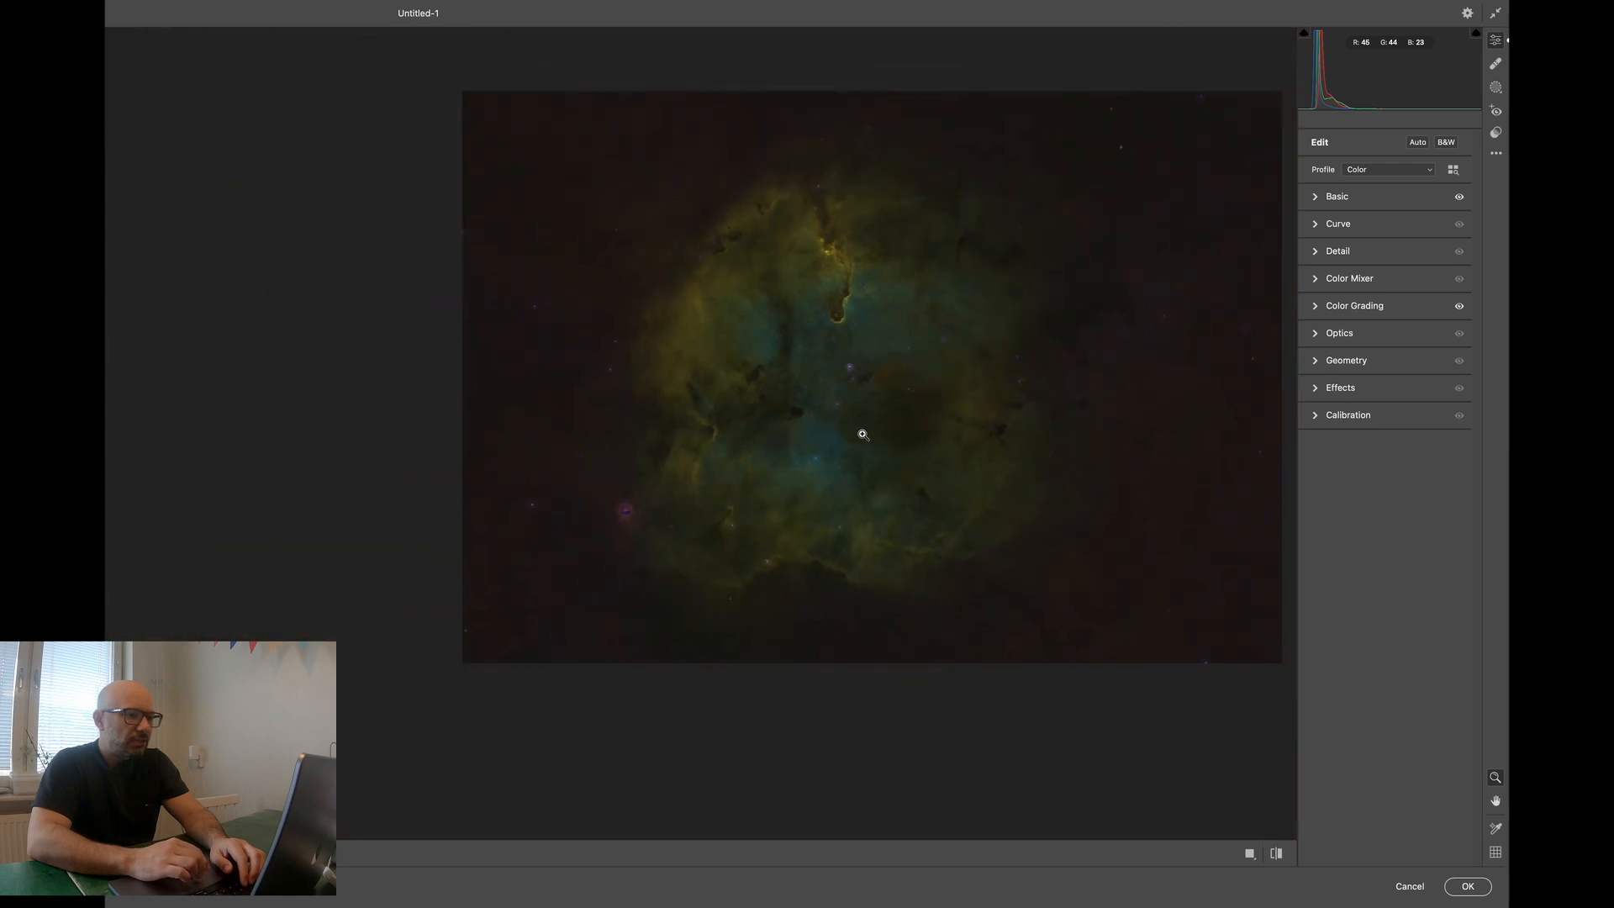
pyautogui.hscroll(2, 863, 435)
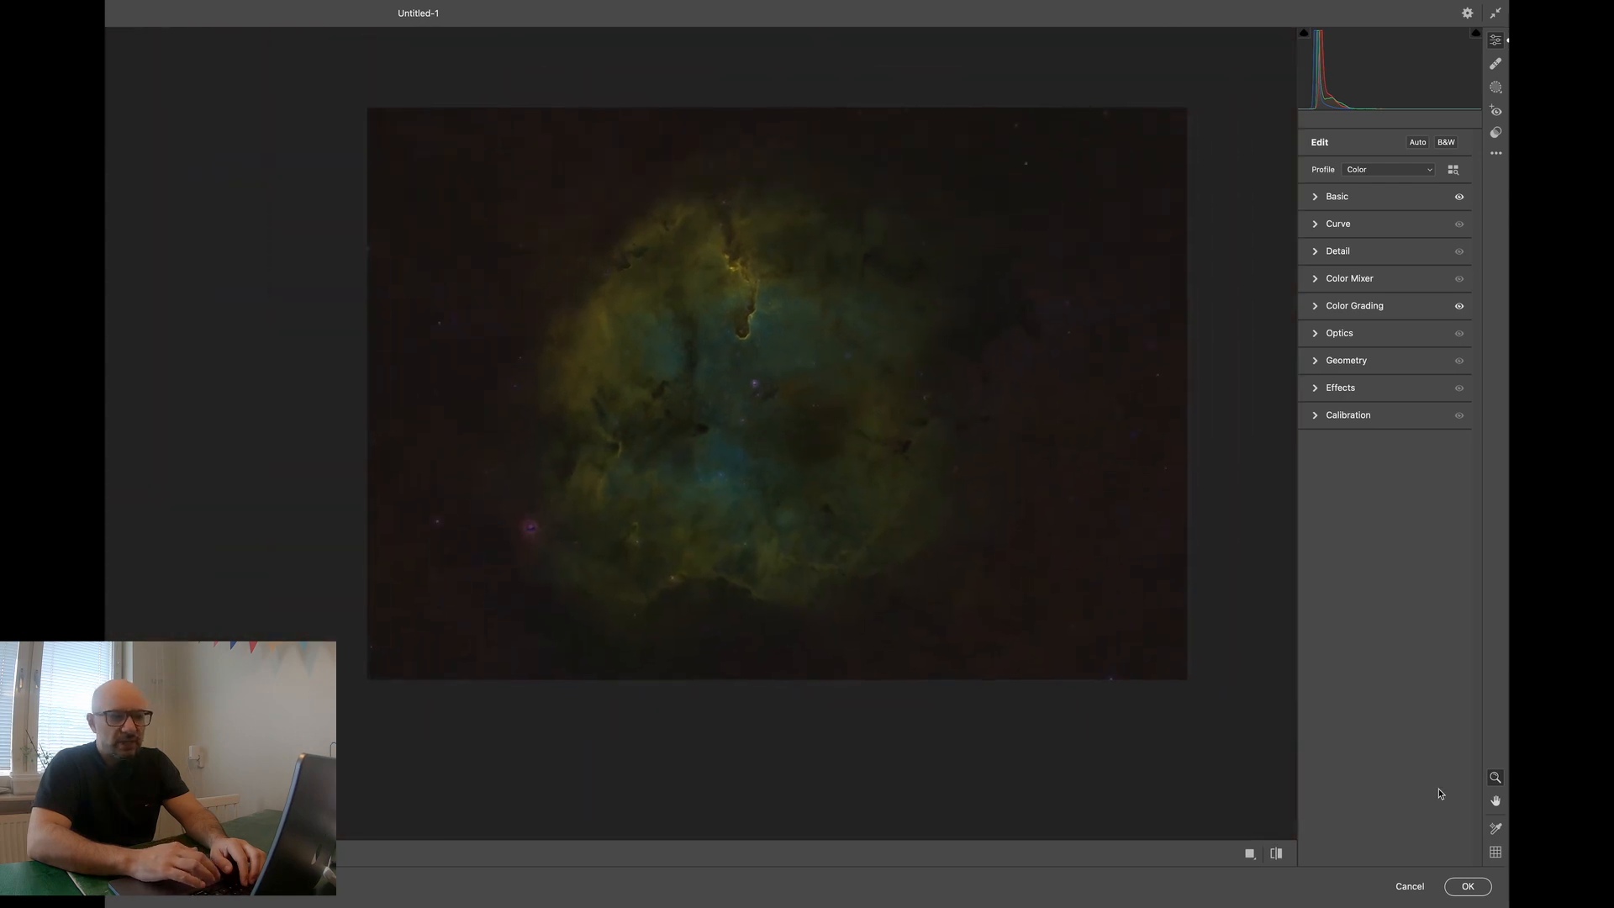
pyautogui.click(1467, 886)
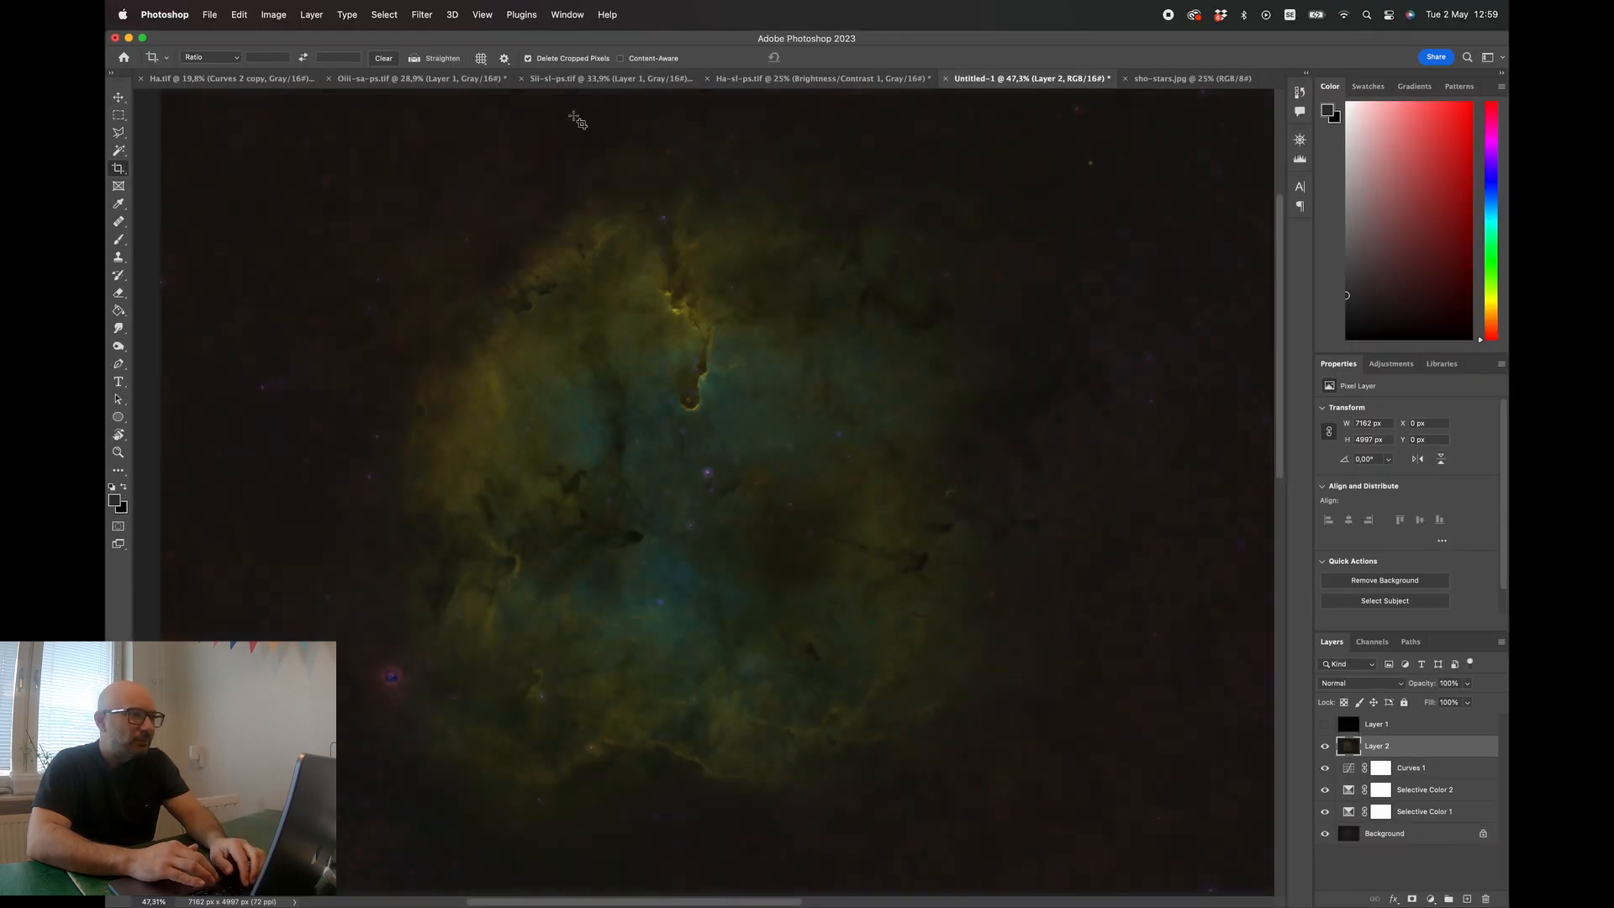
# - Reduce the noise of the stamped starless layer with NoiseXTerminator, using Denoise 25% and Detail 10
pyautogui.press('super+plus')
pyautogui.scroll(5, 670, 317)
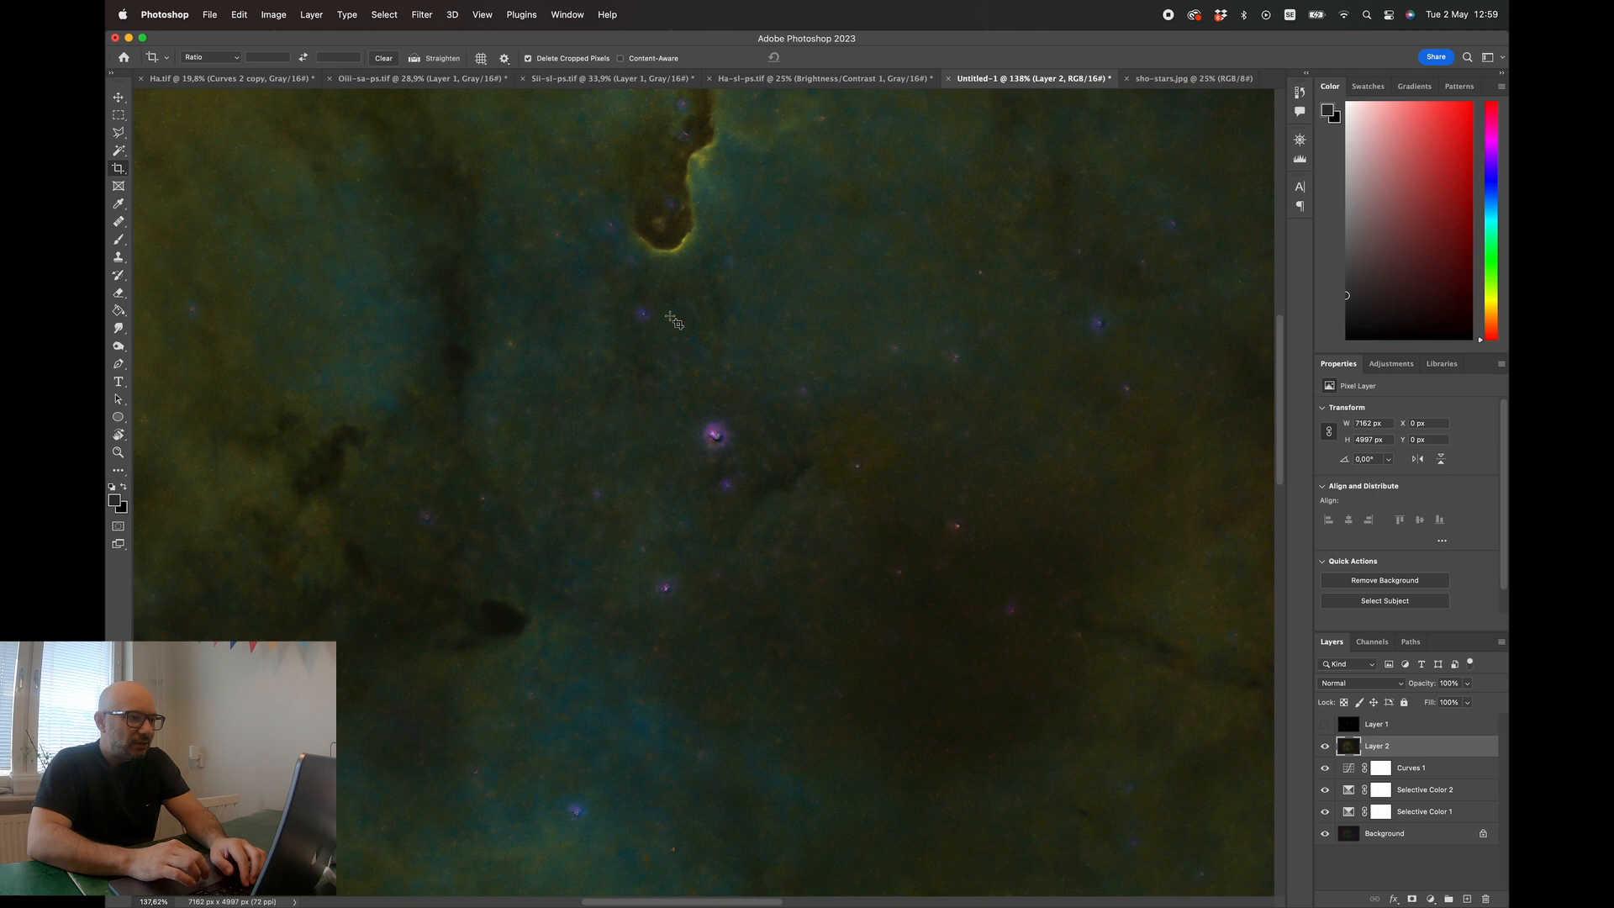
pyautogui.scroll(5, 670, 316)
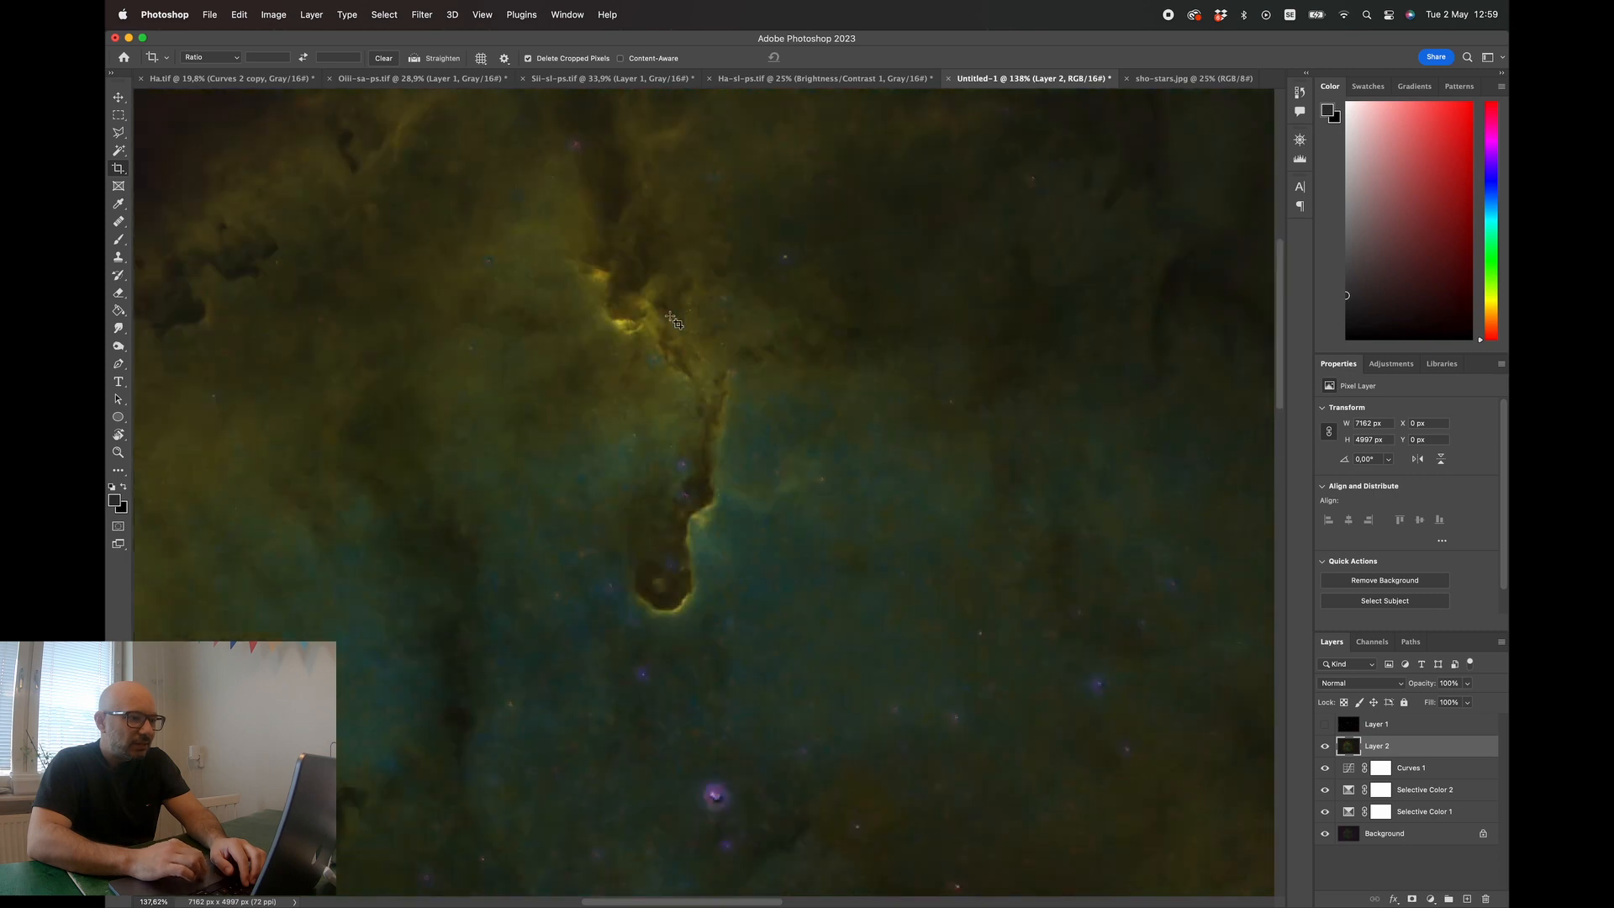
pyautogui.click(422, 13)
pyautogui.moveTo(537, 333)
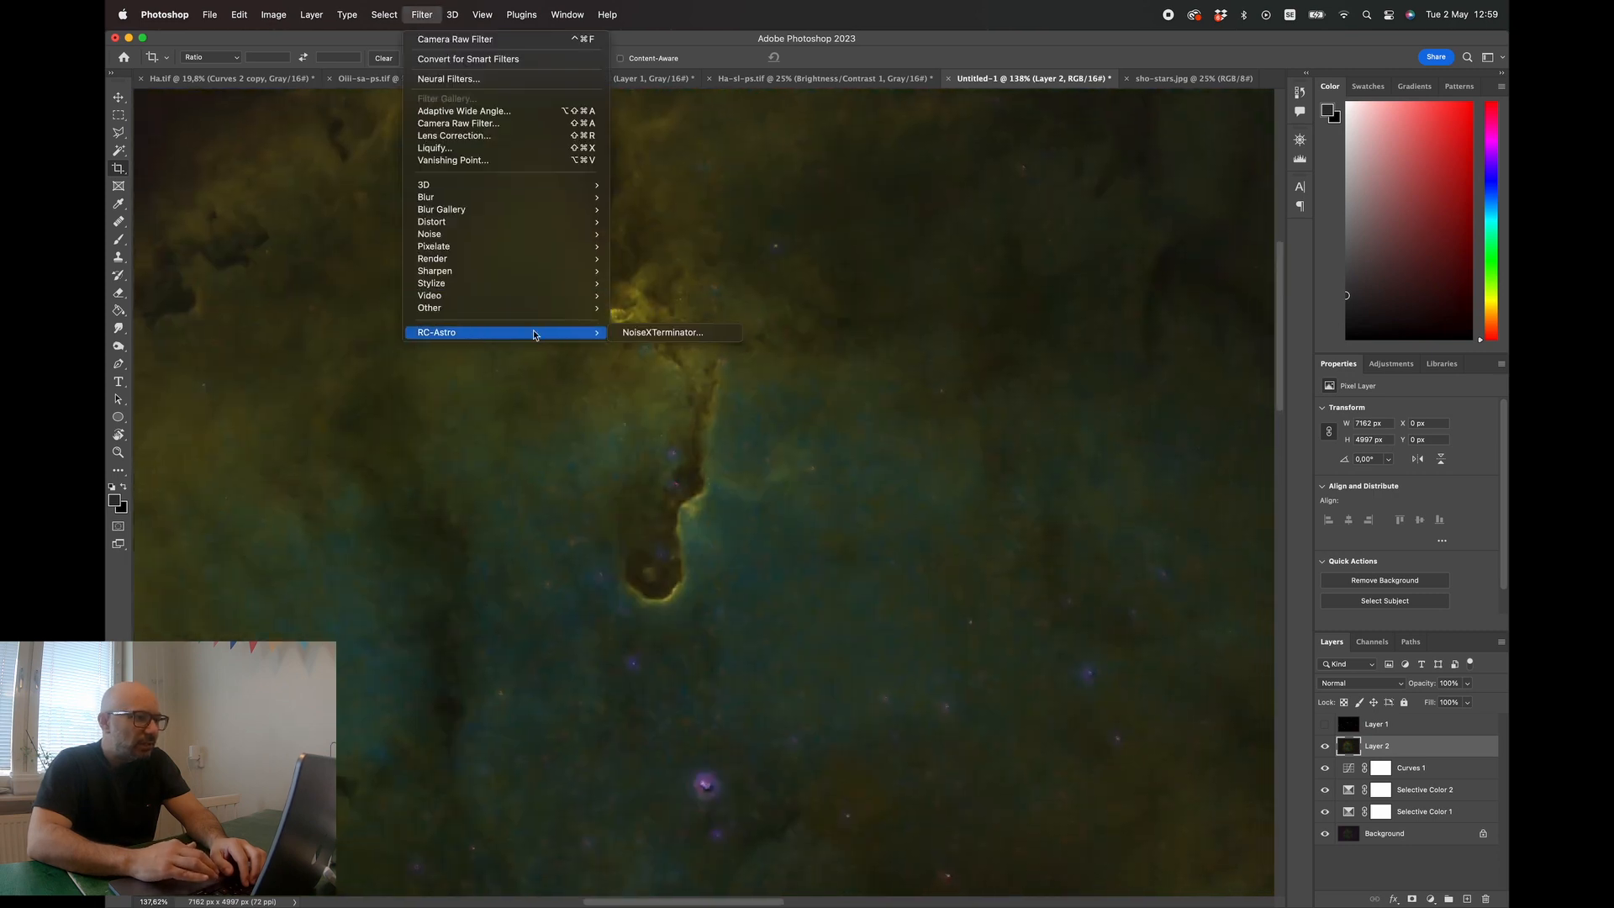
pyautogui.click(664, 336)
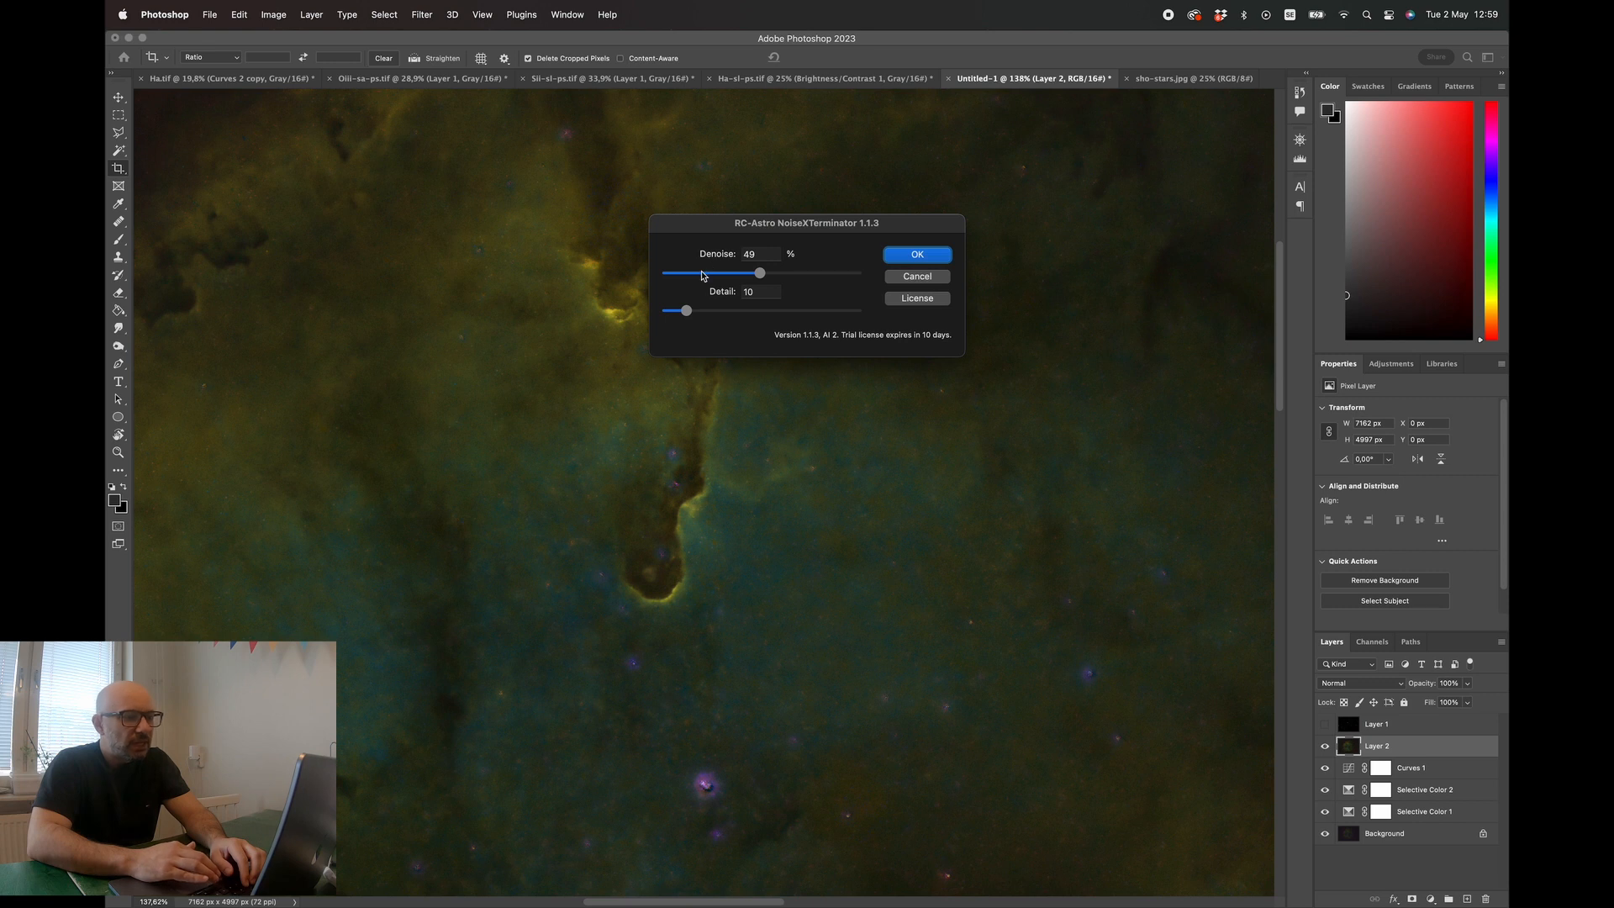
pyautogui.click(702, 274)
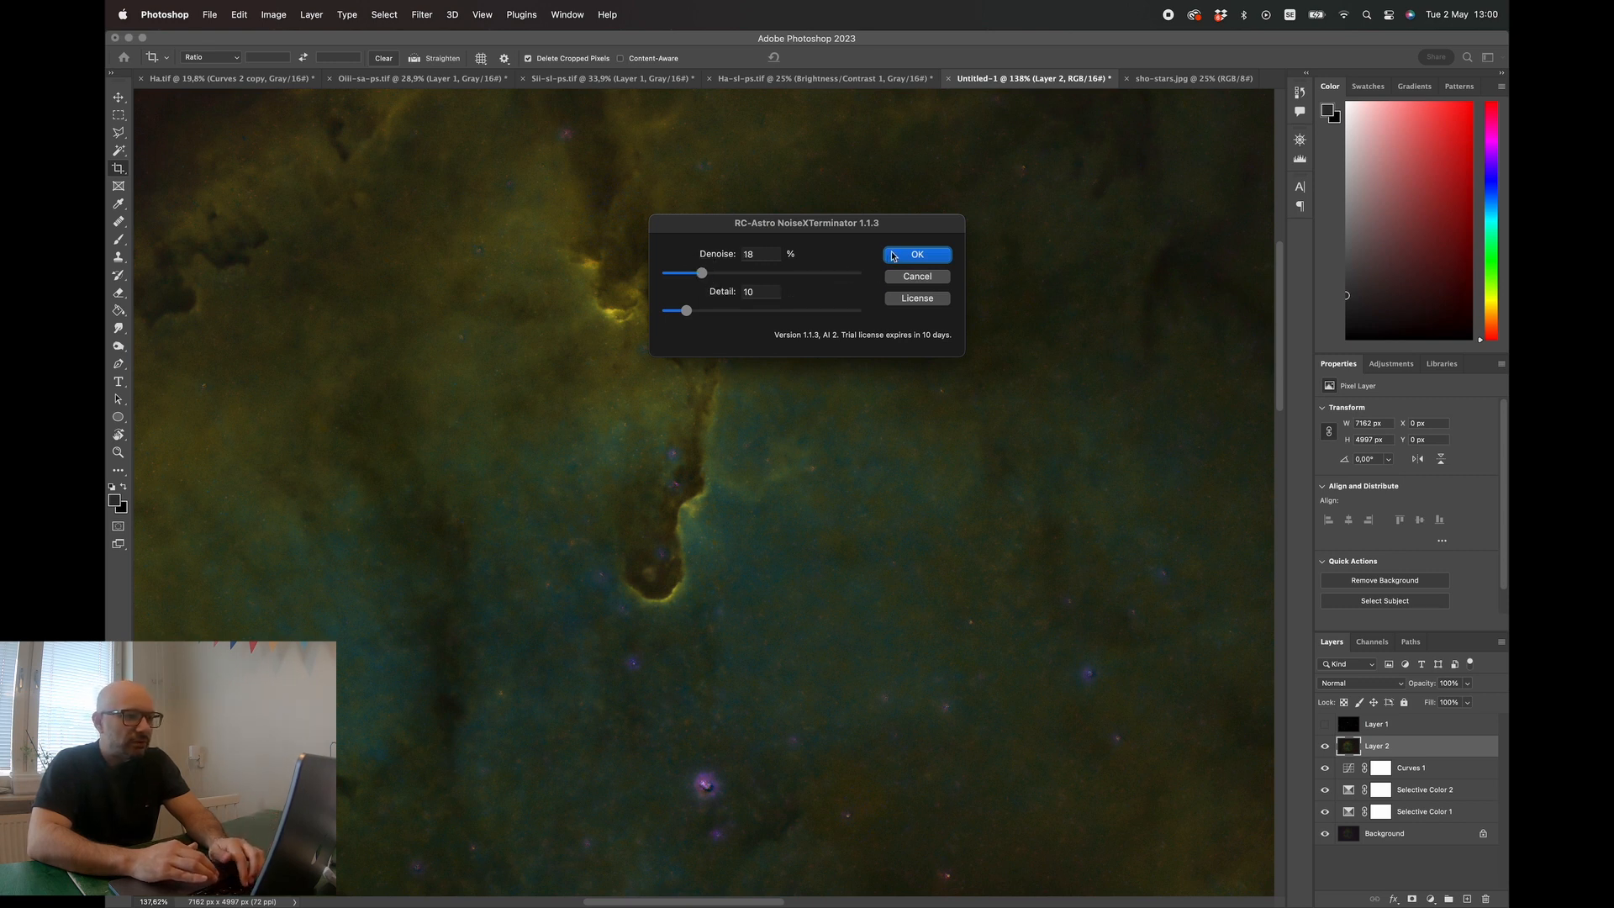
pyautogui.moveTo(703, 275); pyautogui.dragTo(721, 278)
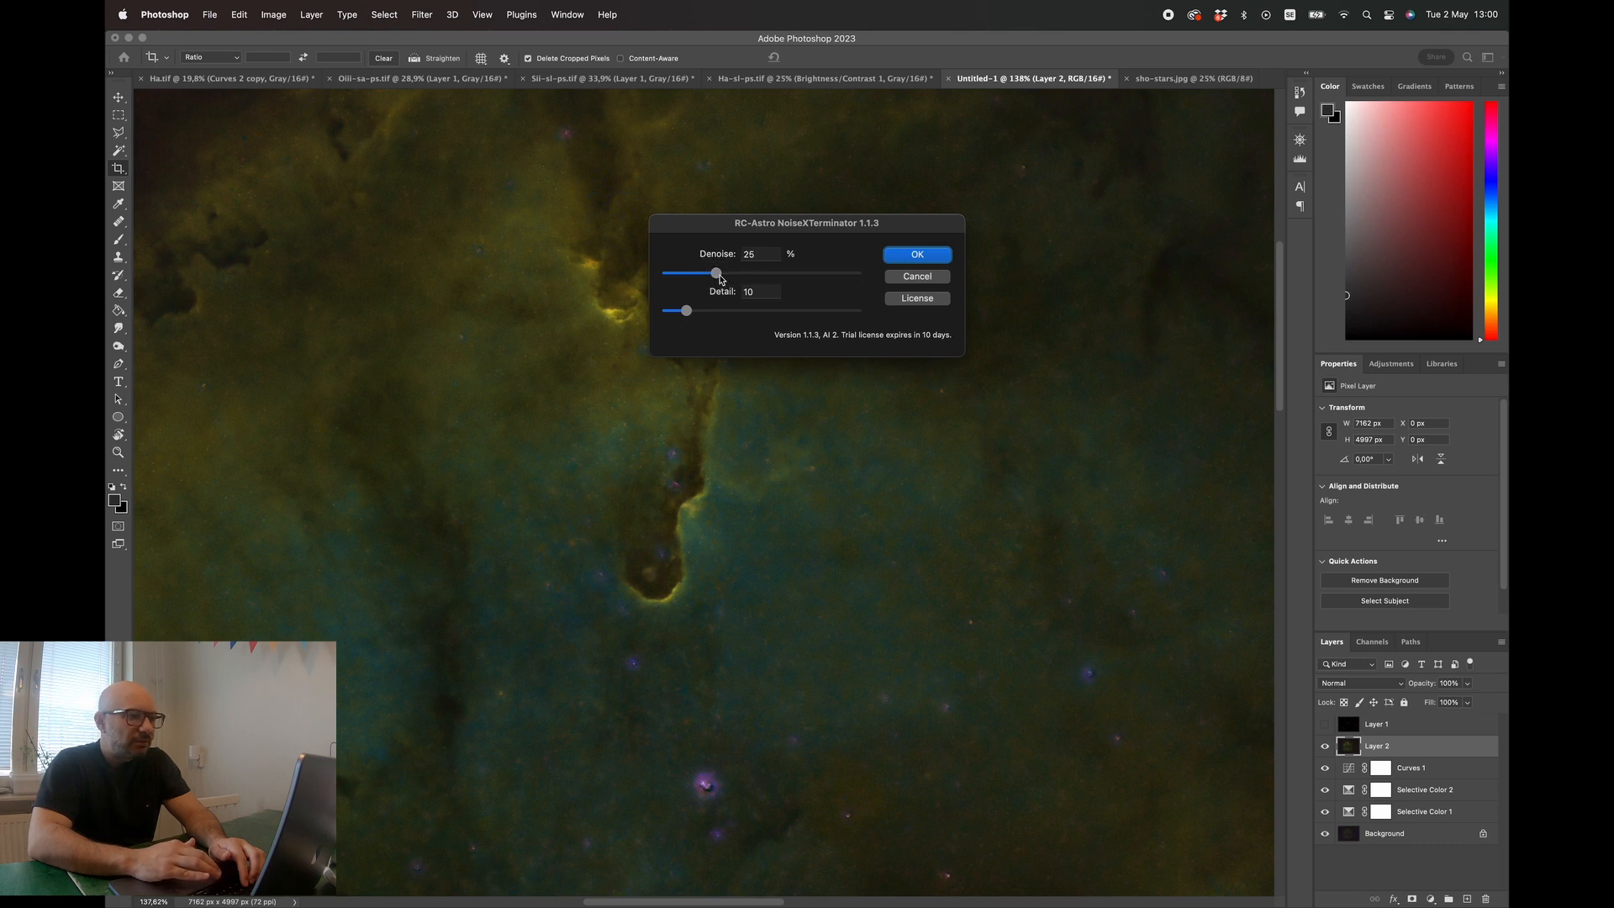
pyautogui.click(898, 257)
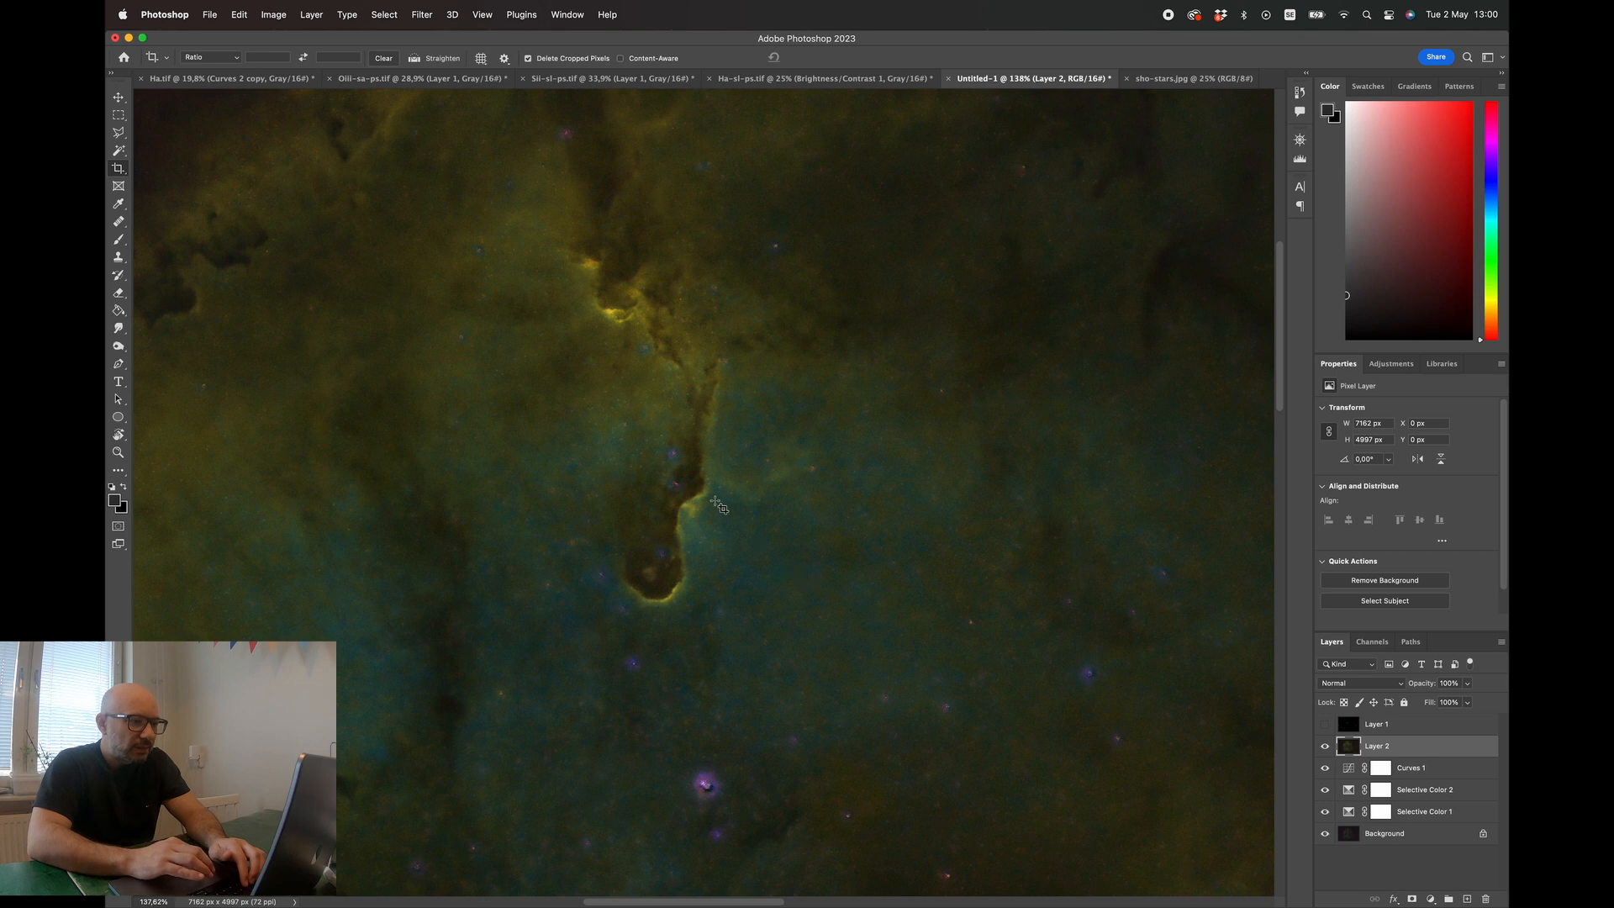
# - Check the denoised trunk up close, show the stars layer again and review the whole nebula with its stars
pyautogui.scroll(5, 717, 505)
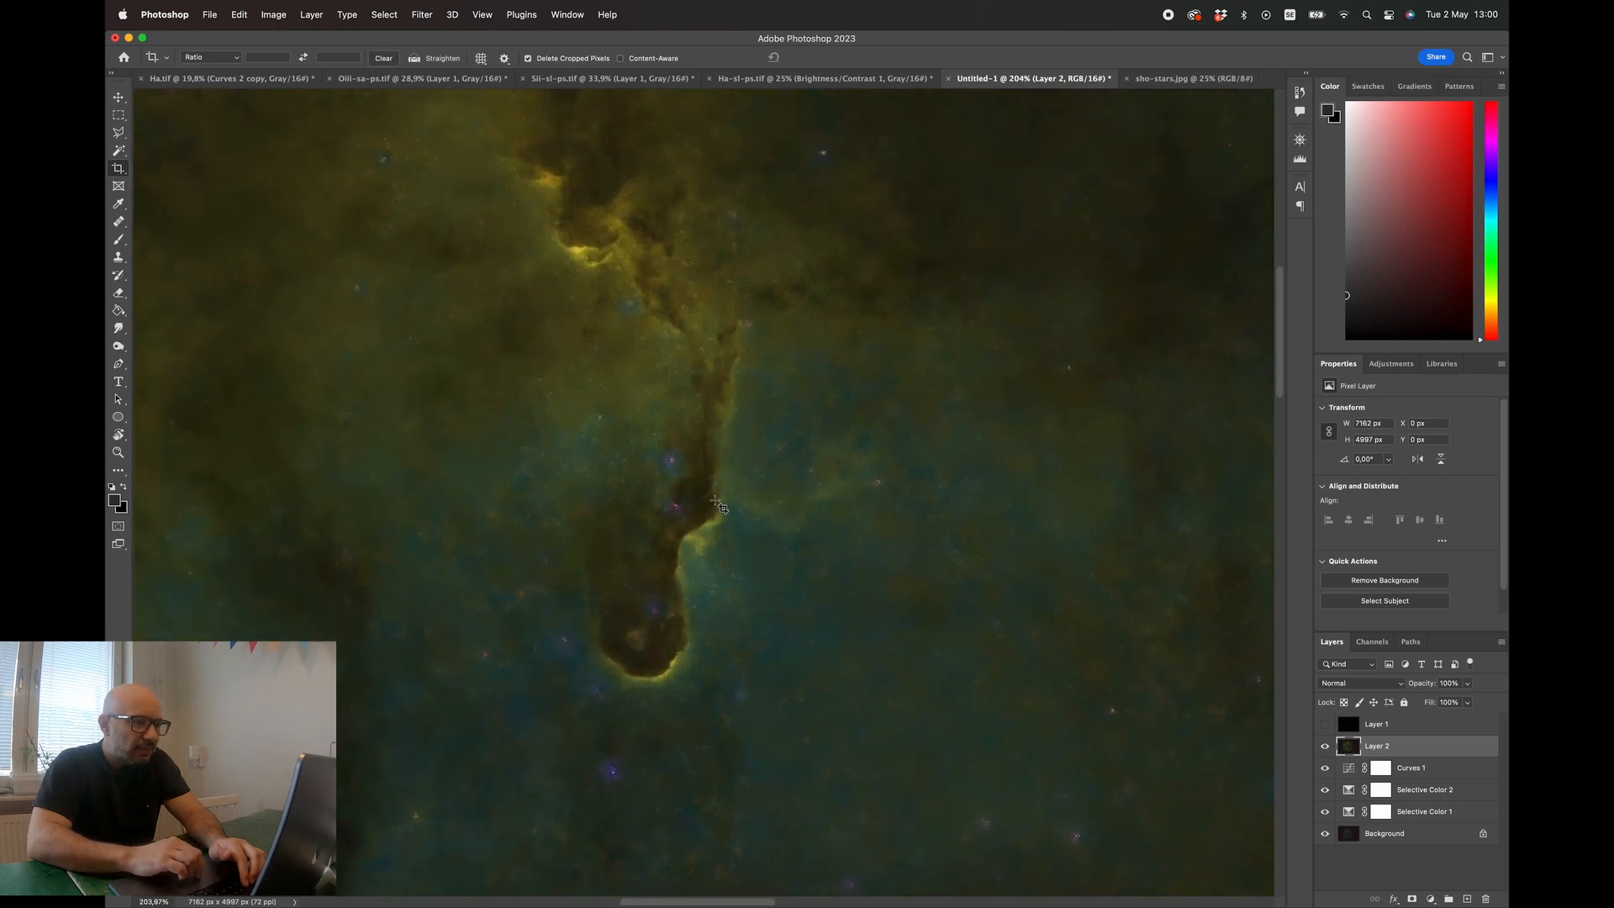
pyautogui.click(1326, 725)
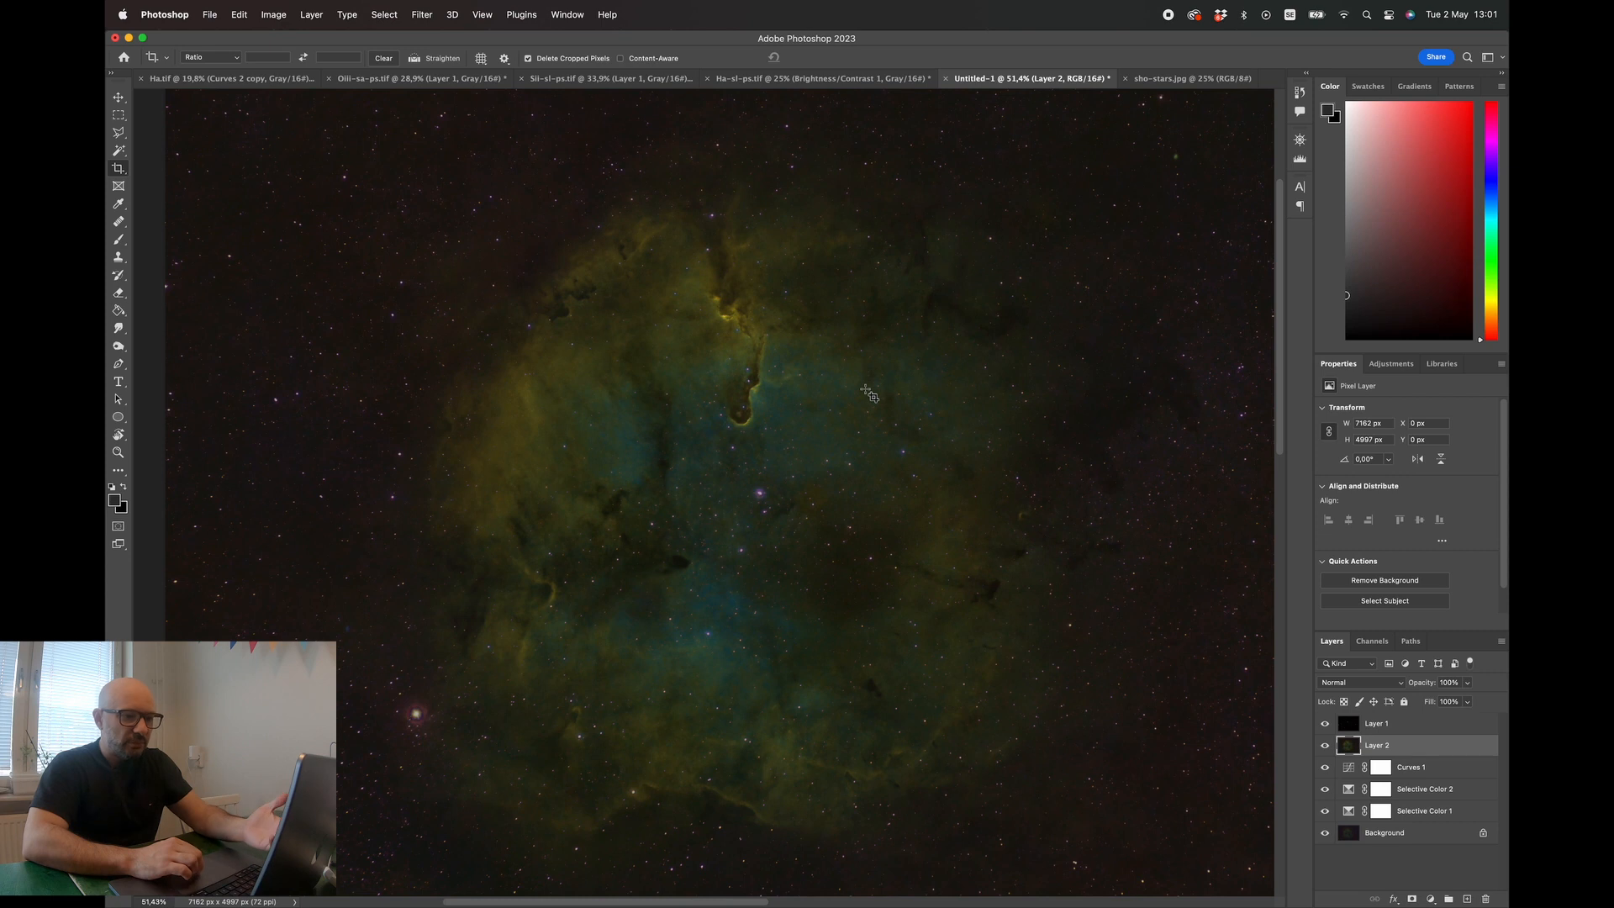
pyautogui.scroll(-1, 865, 389)
pyautogui.hscroll(1, 866, 389)
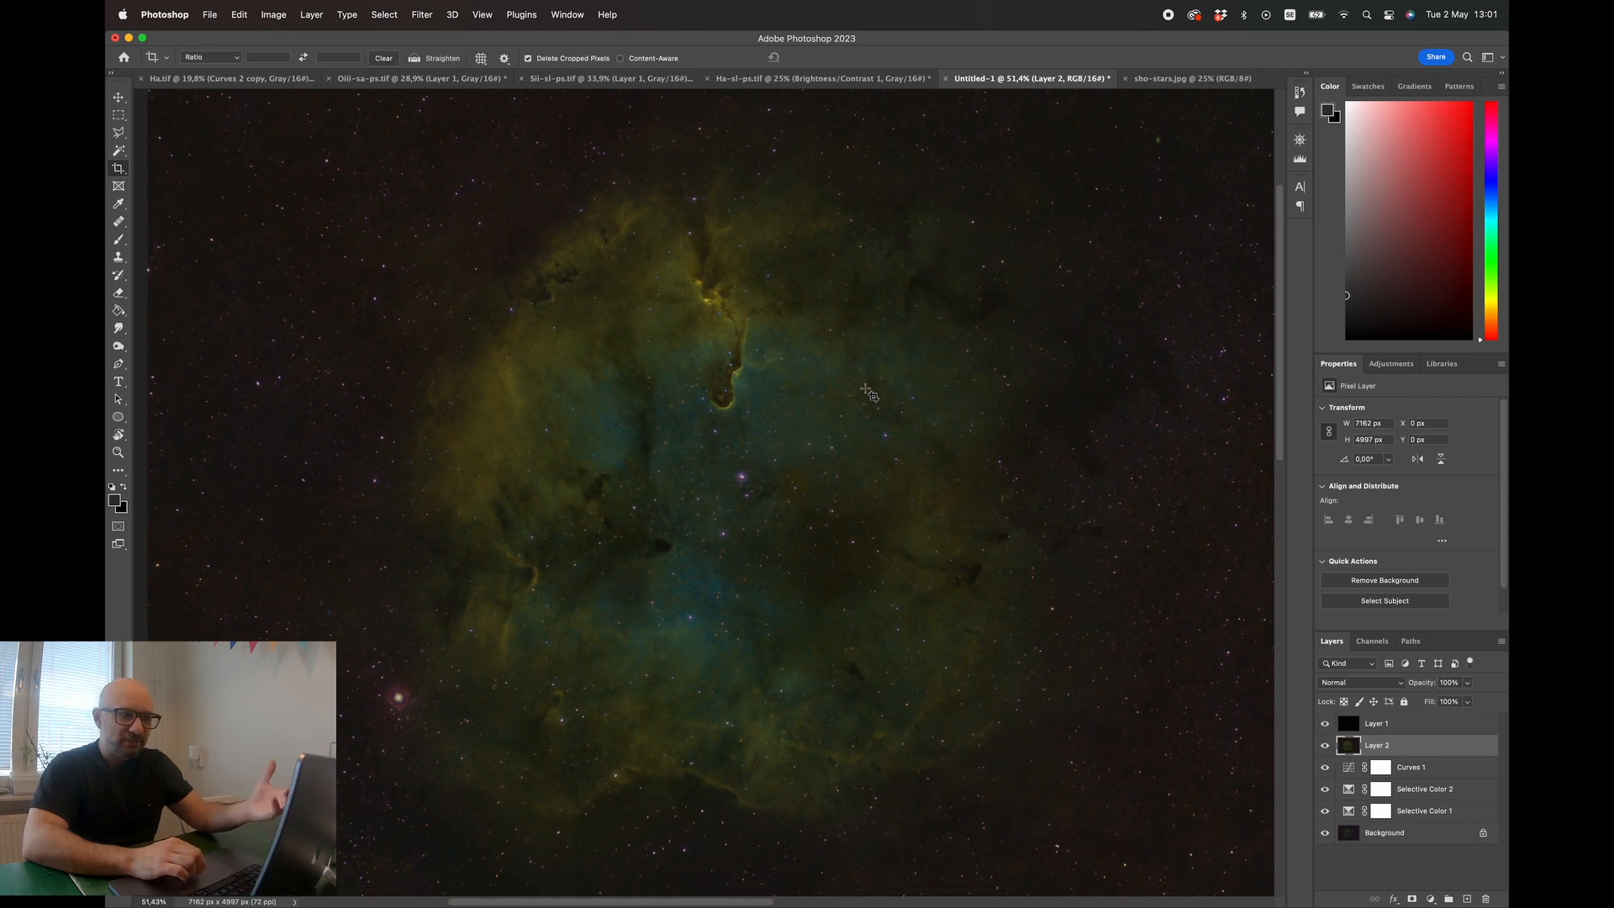